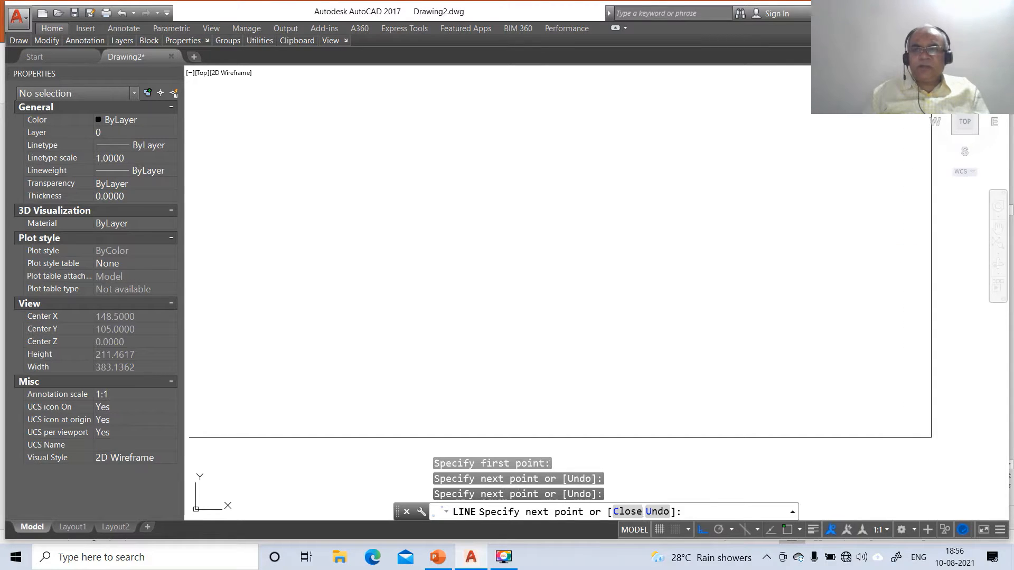
Finish the line and offset the vertical border line 297 towards the inside of the sheet.
{"action": "key", "text": "Return"}
{"action": "type", "text": "O"}
{"action": "key", "text": "Return"}
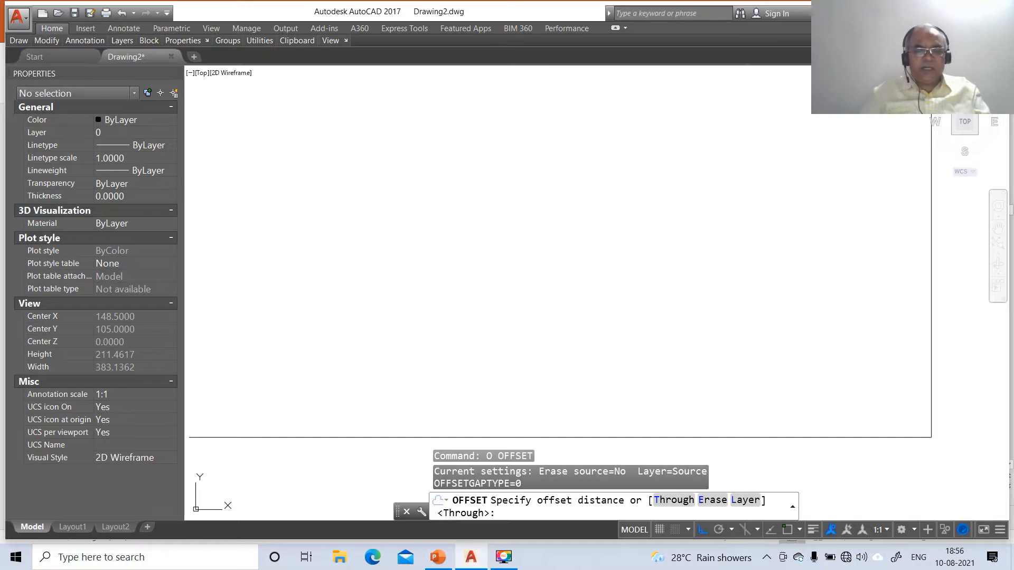
{"action": "type", "text": "297"}
{"action": "key", "text": "Return"}
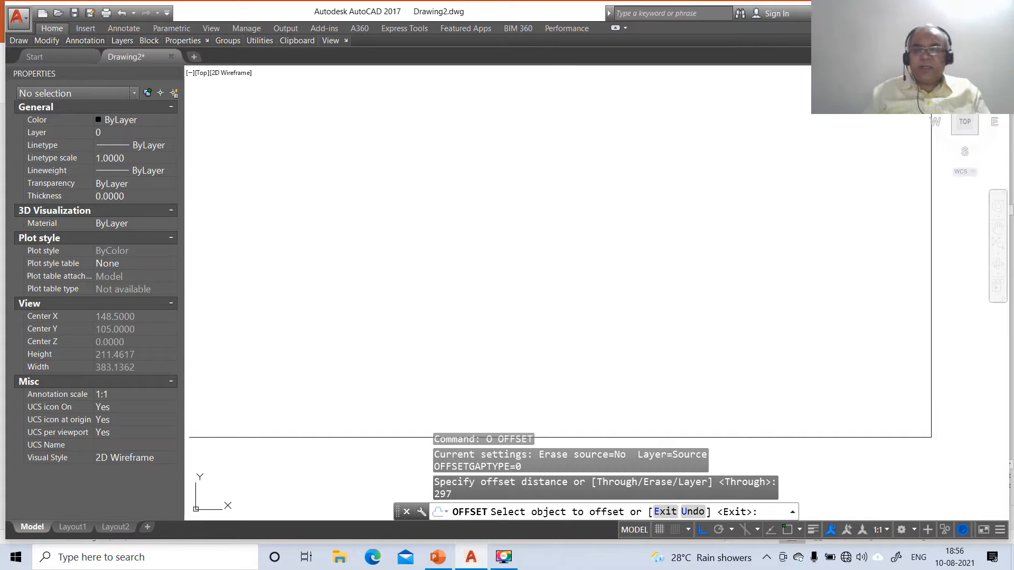
{"action": "left_click", "coordinate": [931, 179]}
{"action": "left_click", "coordinate": [867, 195]}
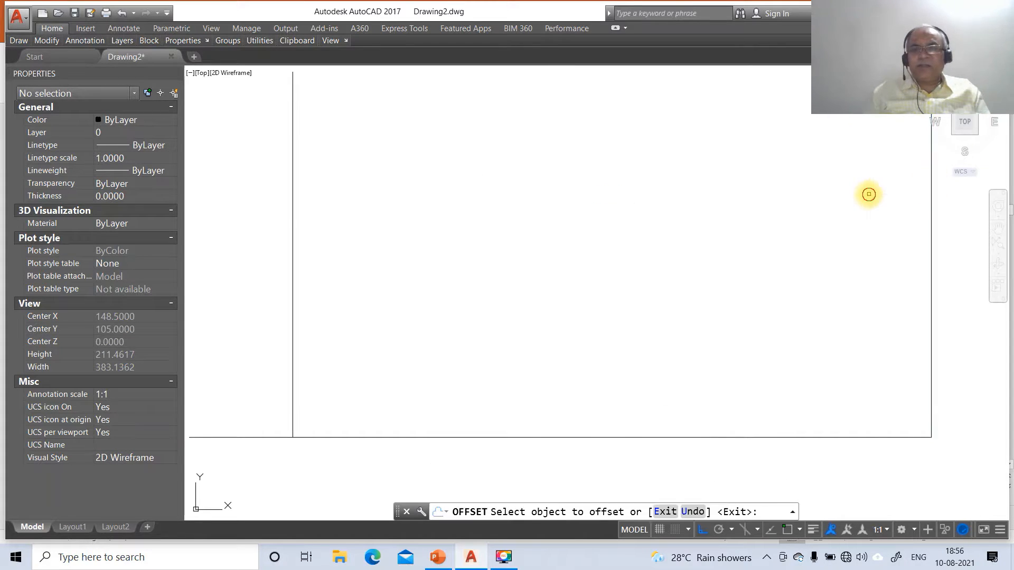
Offset the lower horizontal border line 210 upwards.
{"action": "key", "text": "Return"}
{"action": "key", "text": "Return"}
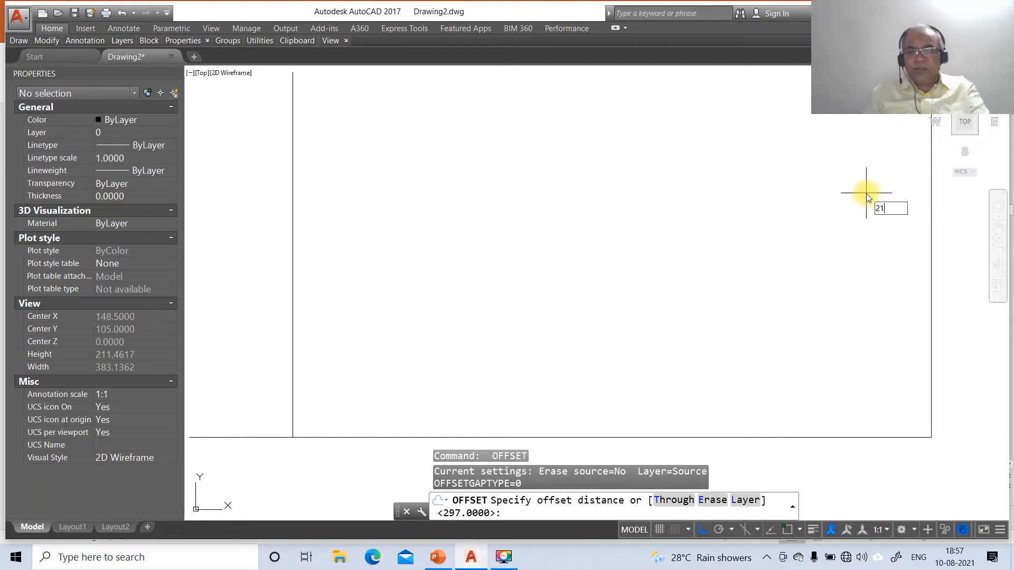
{"action": "key", "text": "Return"}
{"action": "left_click", "coordinate": [753, 438]}
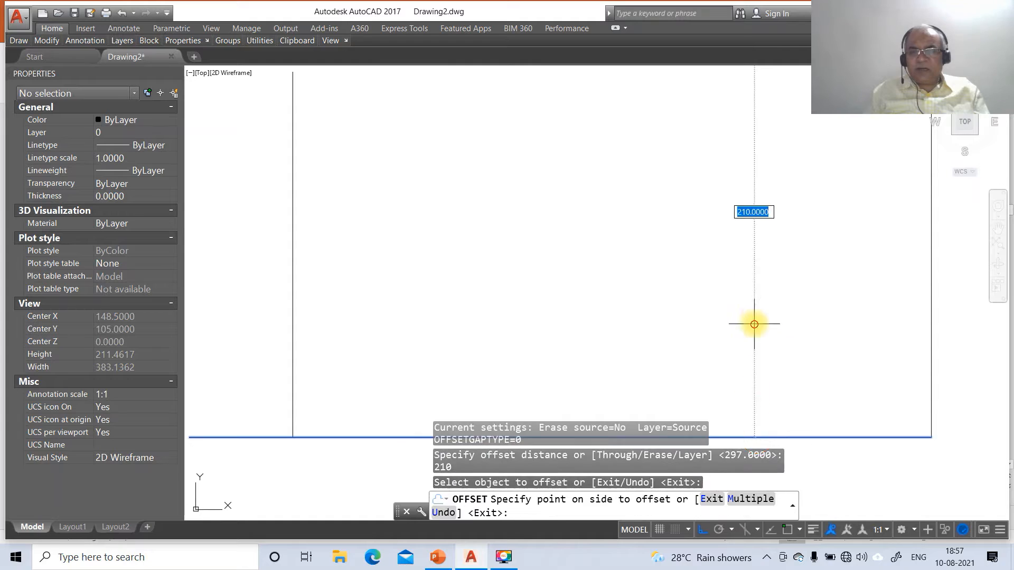
{"action": "left_click", "coordinate": [754, 324]}
Fillet the left vertical line with the lower horizontal line to trim them into a sharp lower-left border corner.
{"action": "type", "text": "z"}
{"action": "key", "text": "Return"}
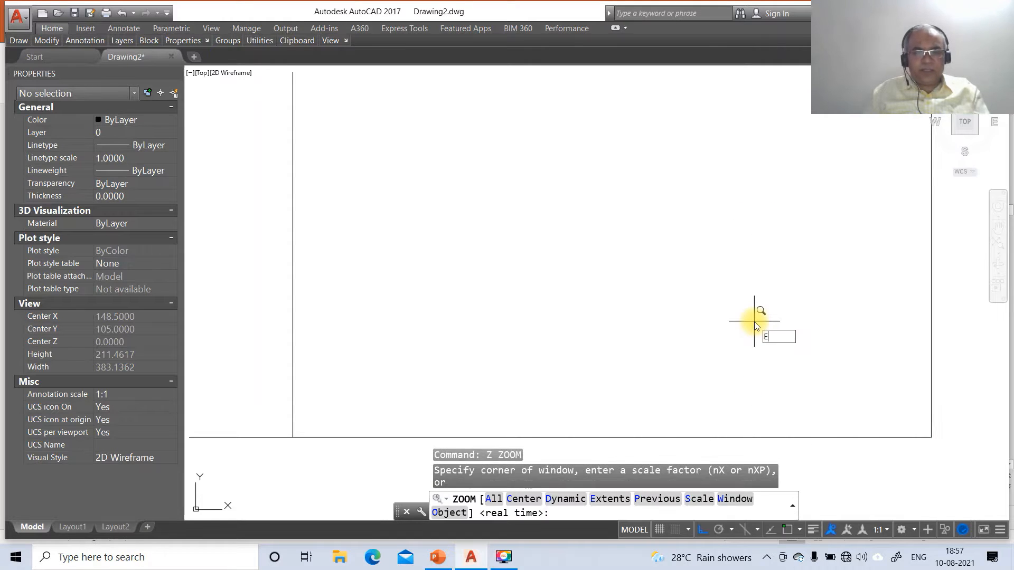
{"action": "type", "text": "z"}
{"action": "key", "text": "Return"}
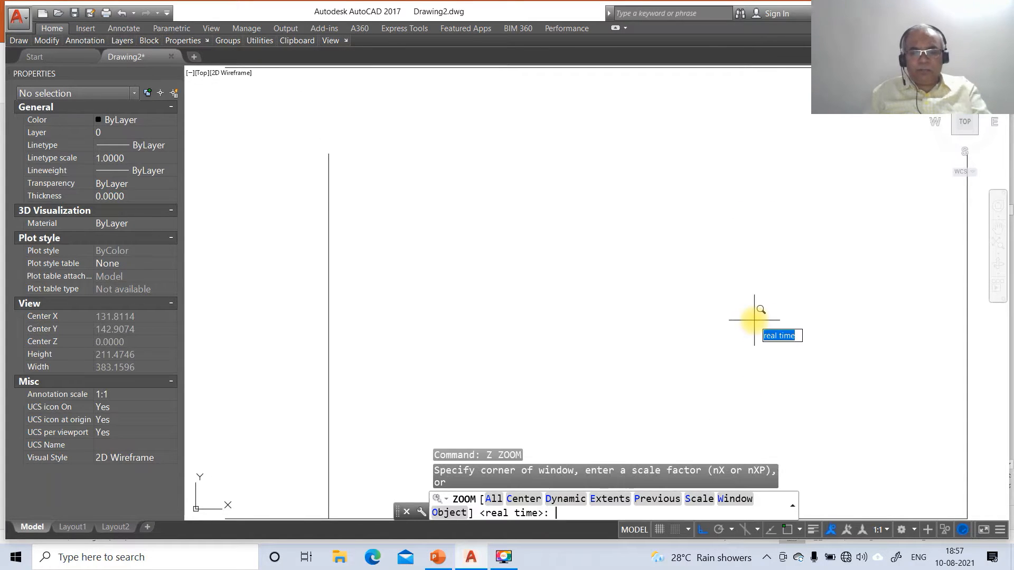
{"action": "type", "text": ".5x"}
{"action": "key", "text": "Return"}
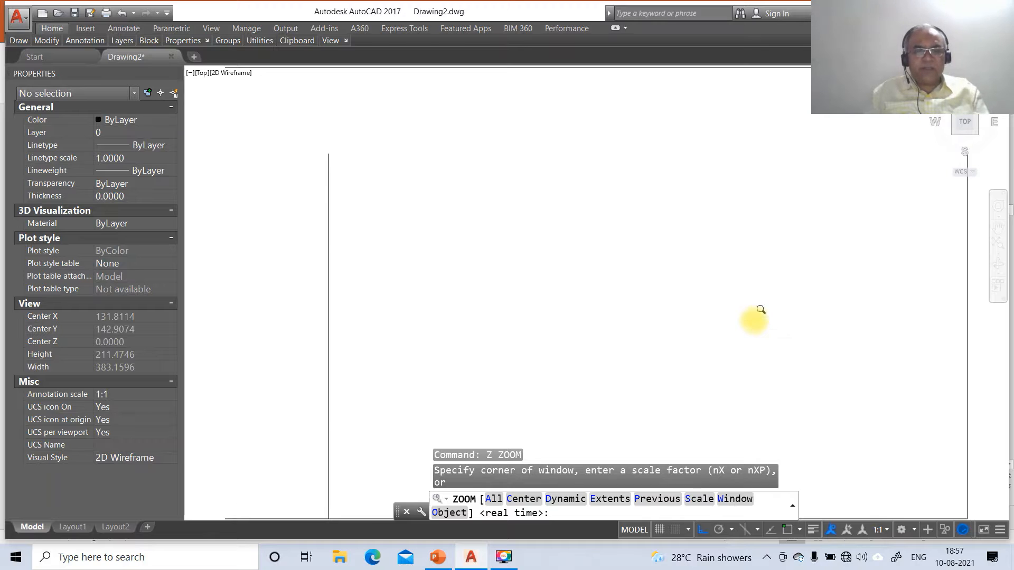
{"action": "type", "text": "f"}
{"action": "key", "text": "Return"}
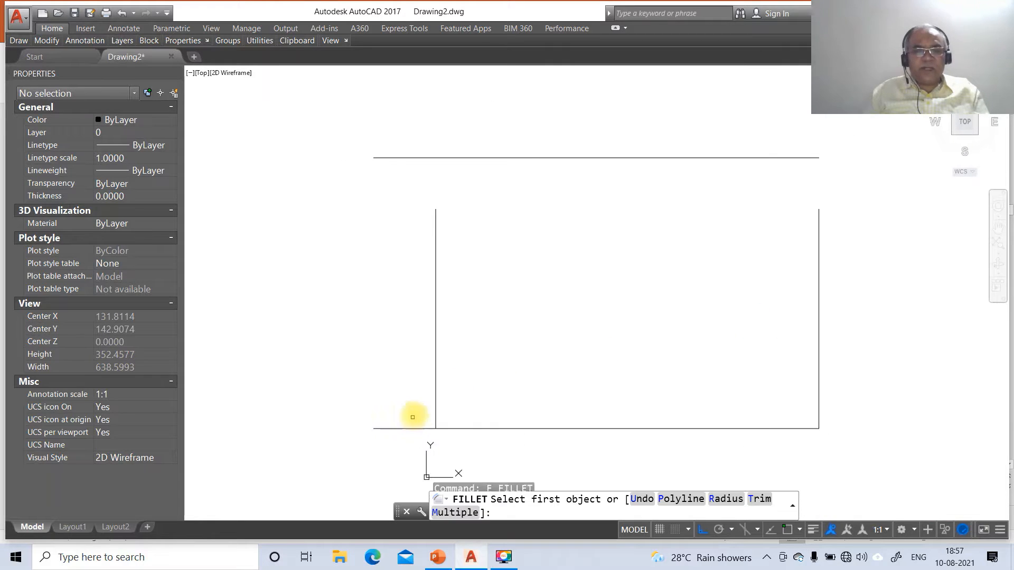
{"action": "left_click", "coordinate": [435, 415]}
{"action": "left_click", "coordinate": [453, 428]}
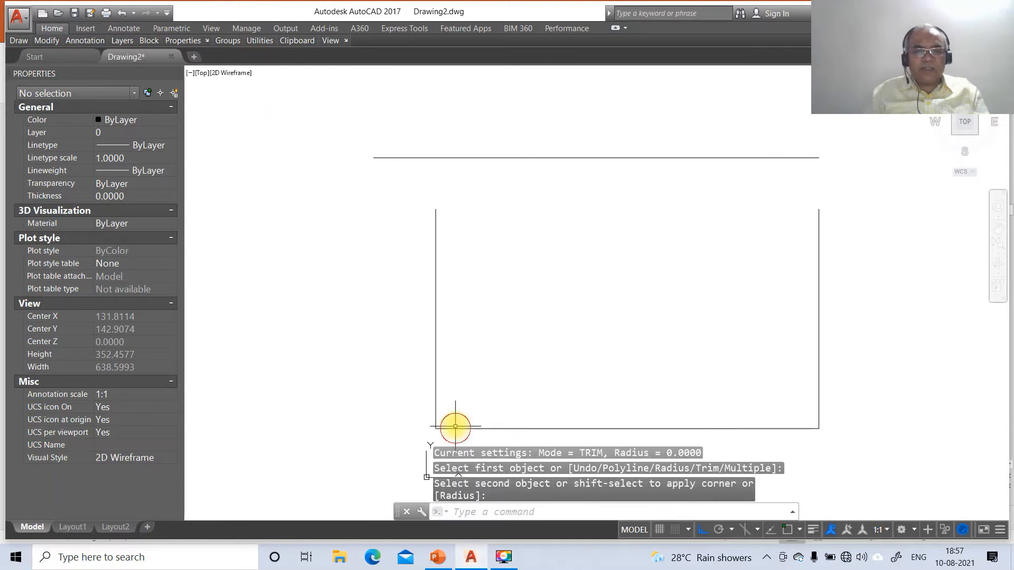
Close the two upper border corners by filleting the top line with the left and right vertical lines.
{"action": "key", "text": "Return"}
{"action": "left_click", "coordinate": [437, 331]}
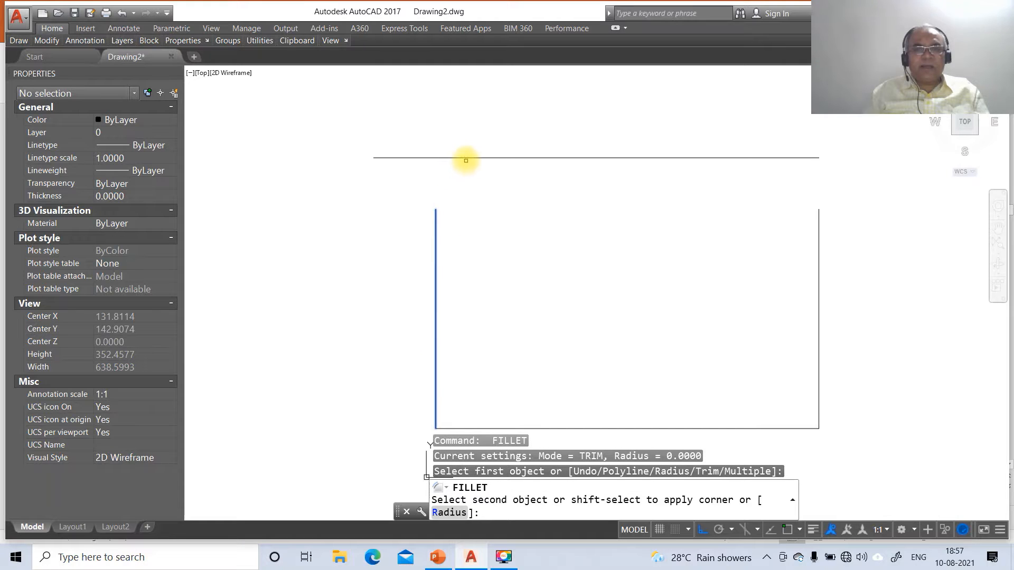
{"action": "left_click", "coordinate": [466, 156]}
{"action": "key", "text": "Return"}
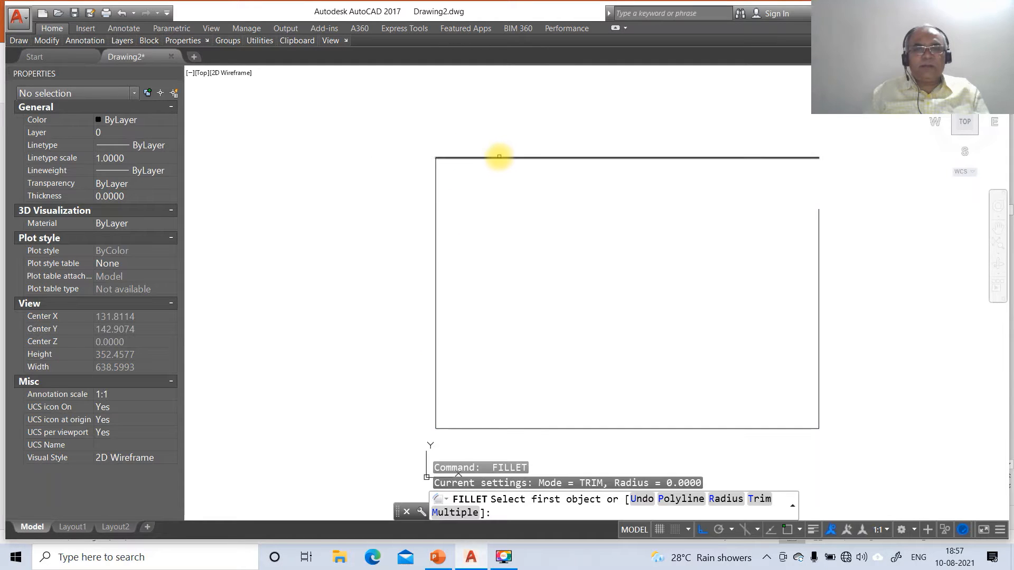
{"action": "left_click", "coordinate": [494, 157]}
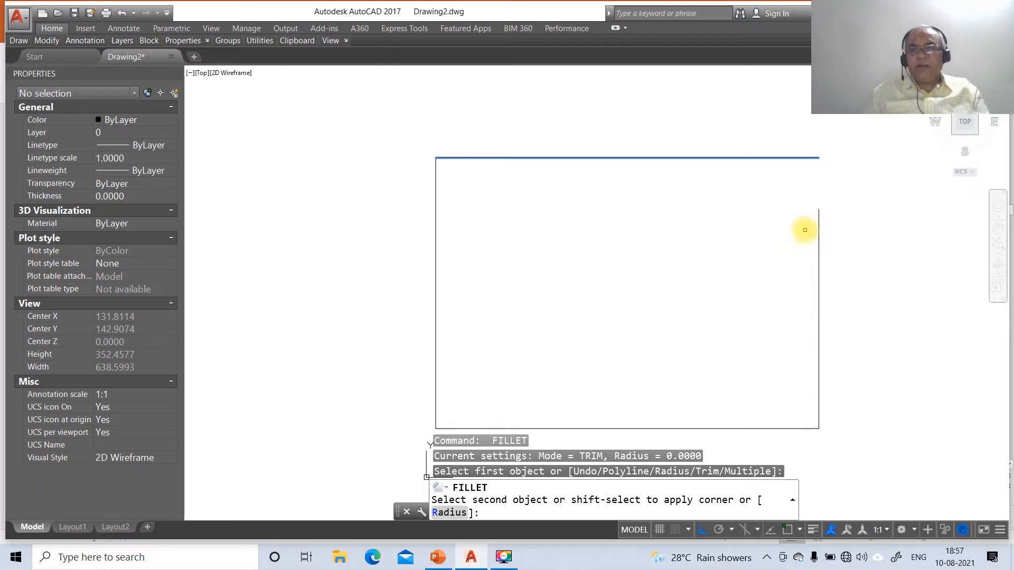
{"action": "left_click", "coordinate": [817, 229]}
{"action": "left_click", "coordinate": [817, 229]}
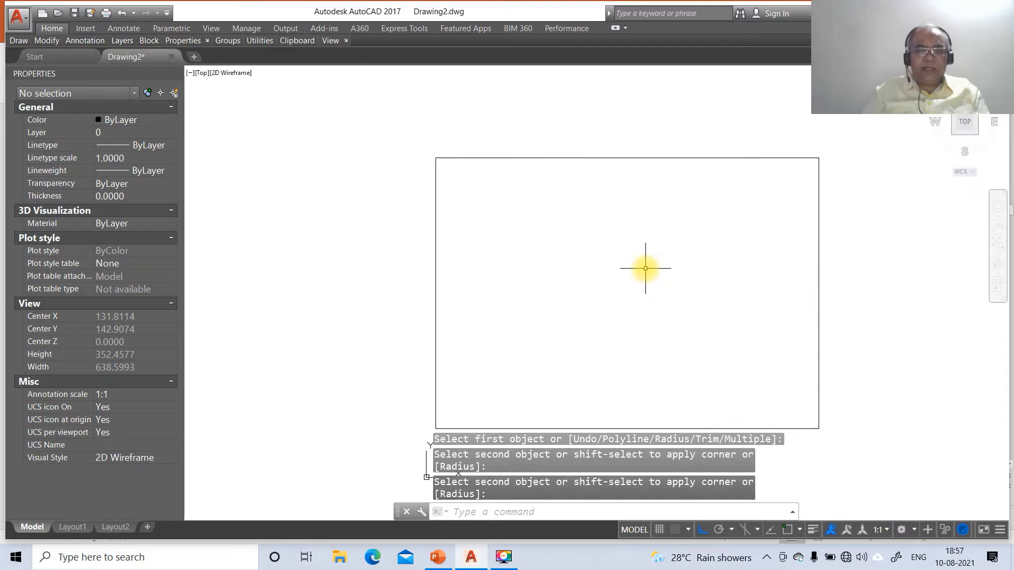
Create three new layers named XY, FV and TV.
{"action": "type", "text": "LA"}
{"action": "key", "text": "Return"}
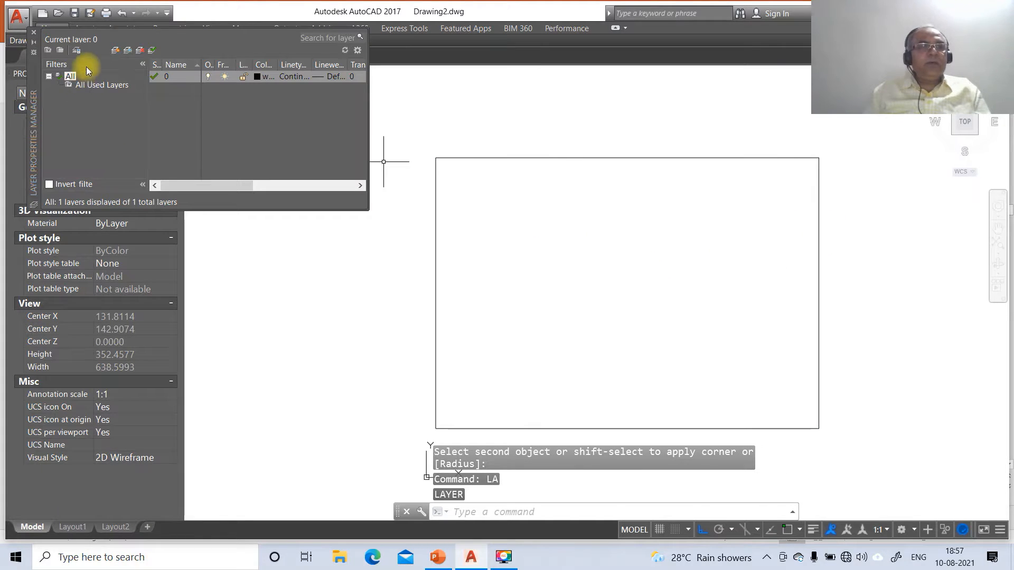
{"action": "left_click", "coordinate": [115, 50]}
{"action": "type", "text": "X"}
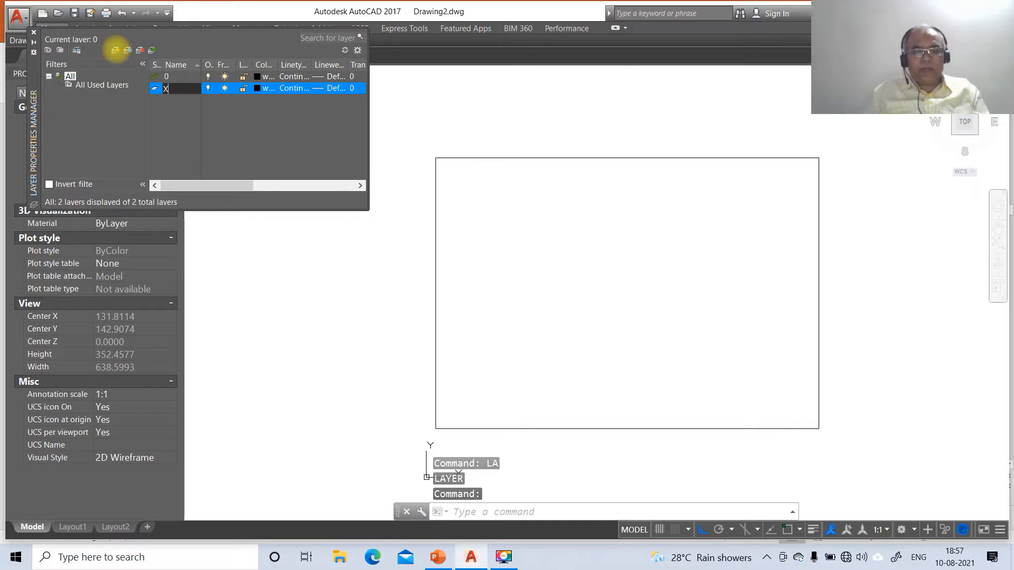
{"action": "type", "text": "Y"}
{"action": "key", "text": "Return"}
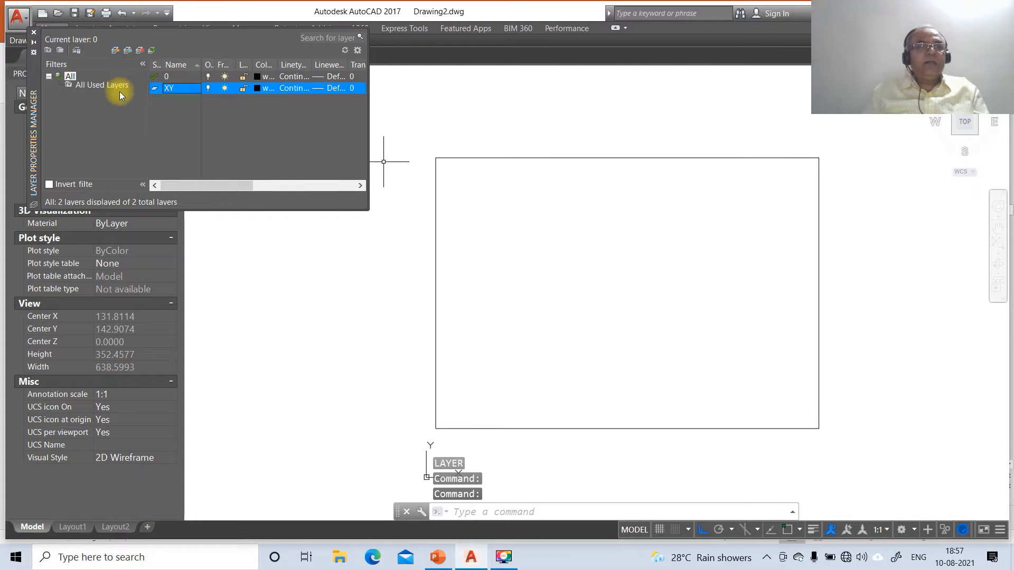
{"action": "left_click", "coordinate": [116, 49]}
{"action": "type", "text": "FV"}
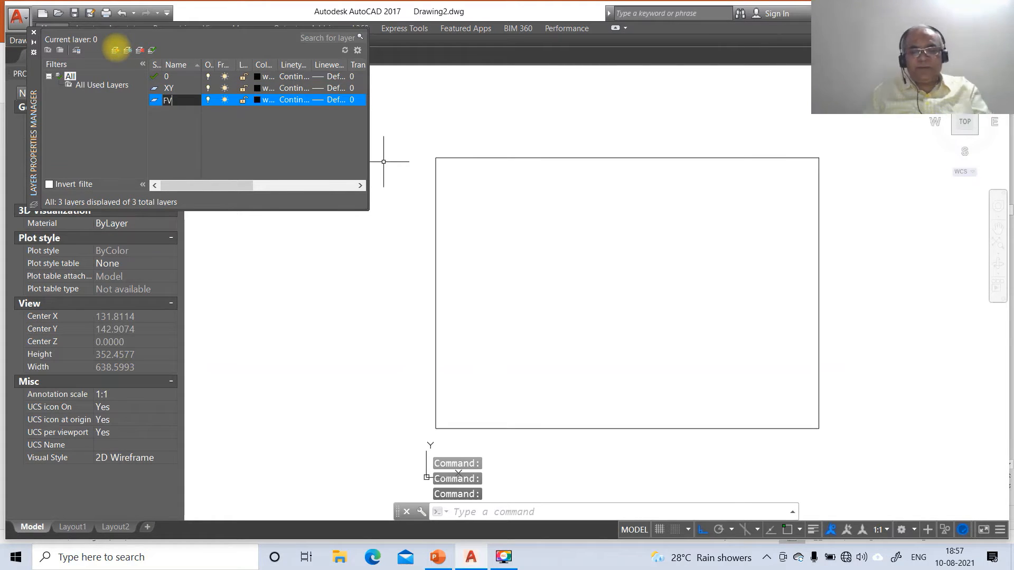
{"action": "left_click", "coordinate": [114, 50]}
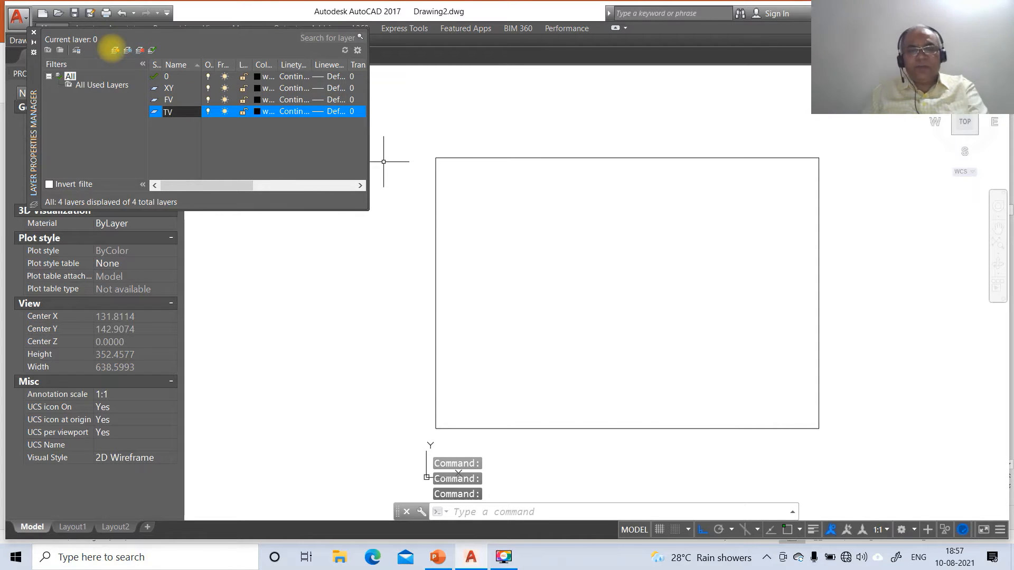
Set the lineweight of layer 0 to 0.05 mm and of layer XY to 0.13 mm.
{"action": "left_click", "coordinate": [321, 78]}
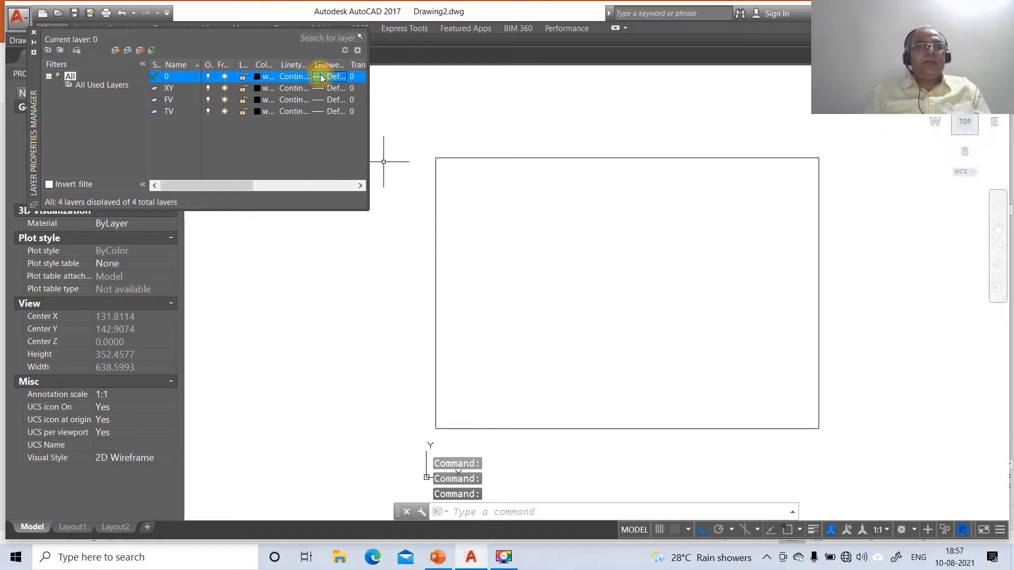
{"action": "left_click", "coordinate": [502, 224]}
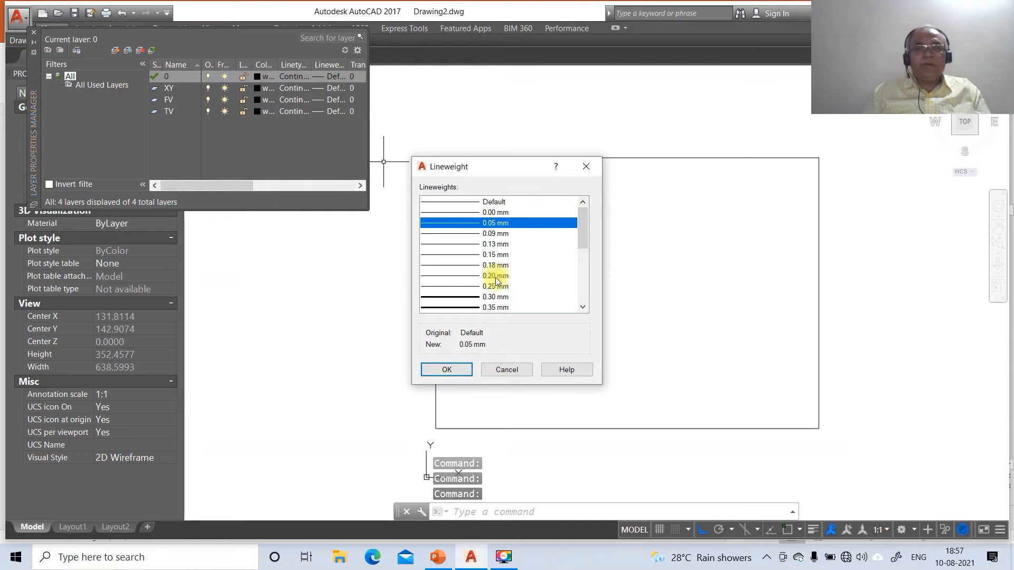
{"action": "left_click", "coordinate": [450, 370]}
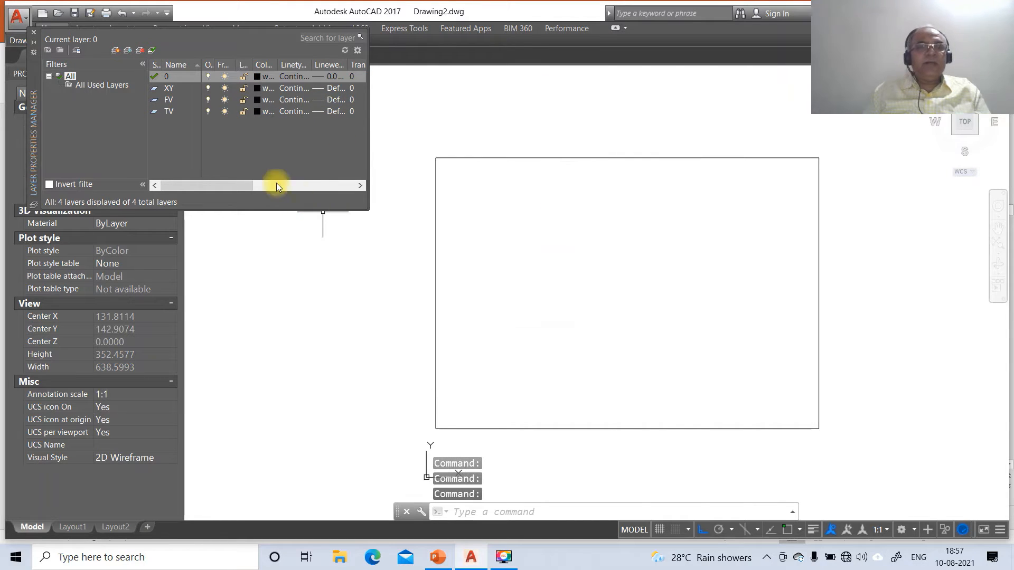
{"action": "left_click", "coordinate": [321, 93]}
{"action": "left_click", "coordinate": [487, 245]}
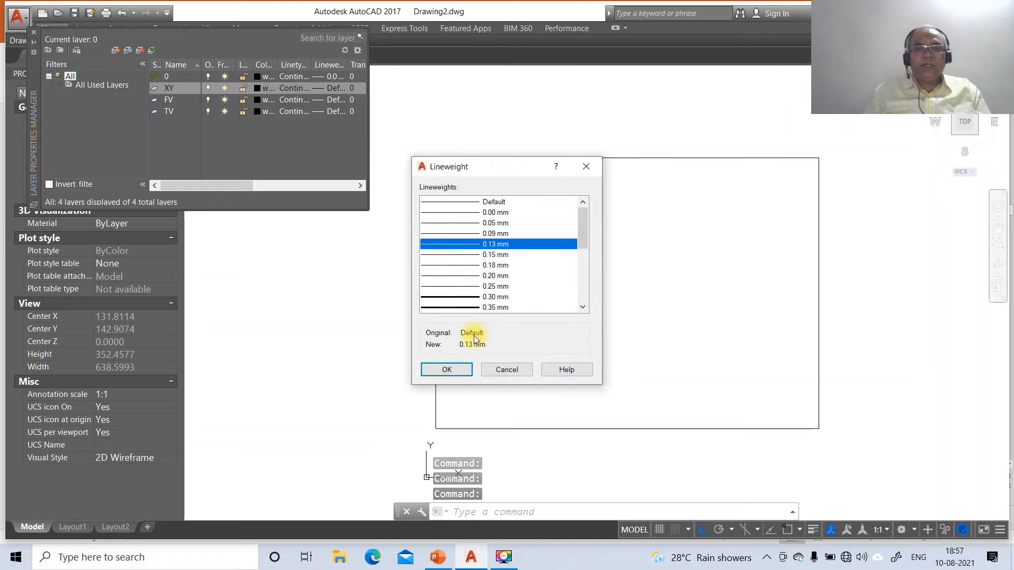
{"action": "left_click", "coordinate": [450, 369]}
Set the lineweight of layers FV and TV to 0.50 mm.
{"action": "left_click", "coordinate": [324, 100]}
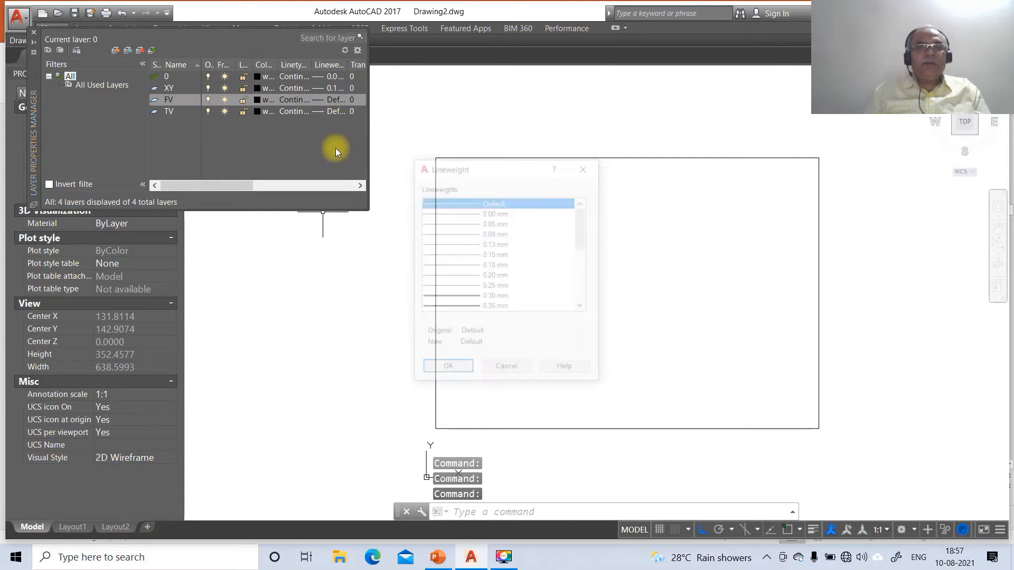
{"action": "scroll", "coordinate": [484, 289], "scroll_direction": "down", "scroll_amount": 3}
{"action": "left_click", "coordinate": [489, 265]}
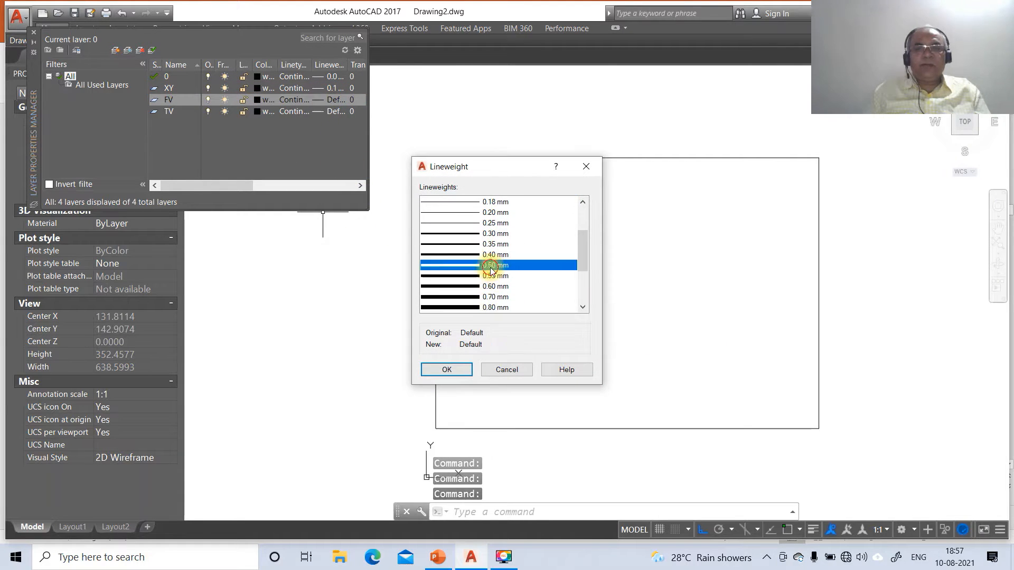
{"action": "left_click", "coordinate": [450, 369]}
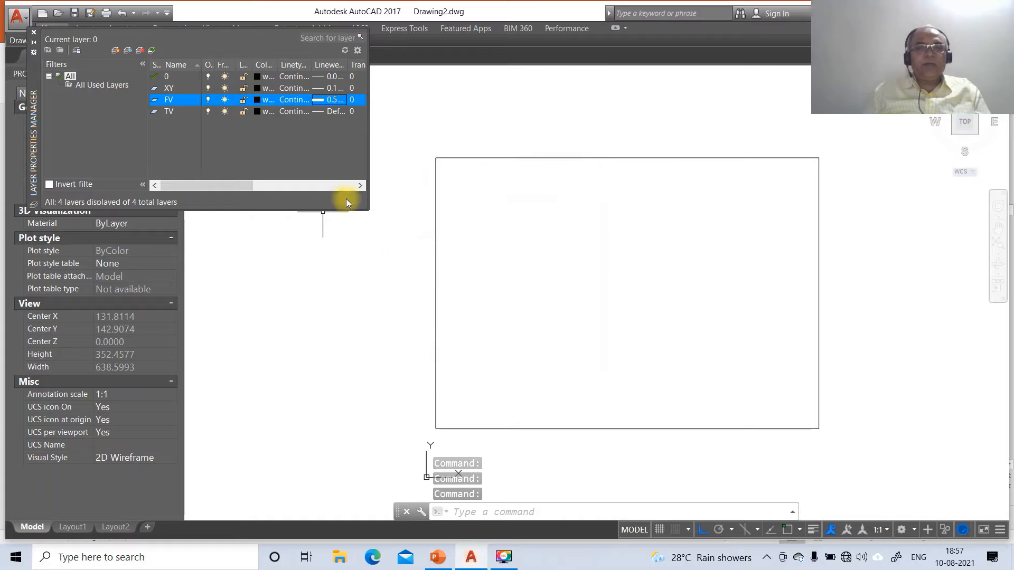
{"action": "left_click", "coordinate": [338, 112]}
{"action": "scroll", "coordinate": [478, 232], "scroll_direction": "down", "scroll_amount": 3}
{"action": "left_click", "coordinate": [490, 265]}
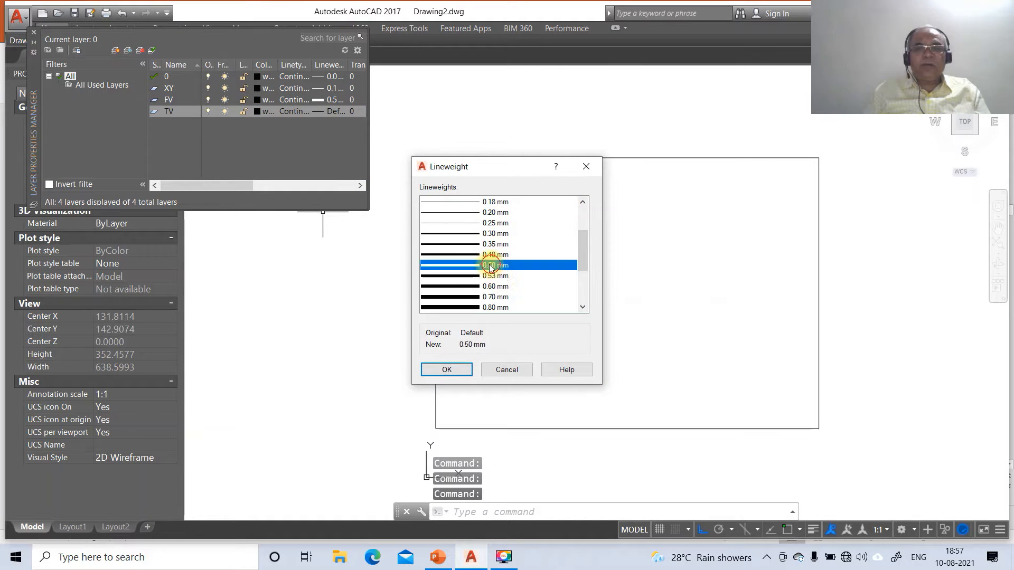
{"action": "left_click", "coordinate": [450, 369]}
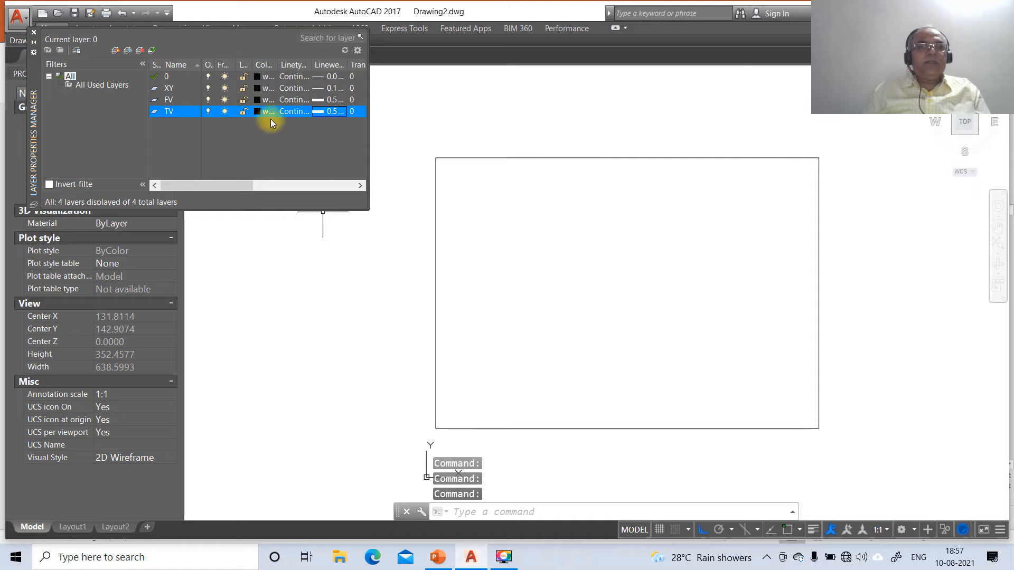
Set layer TV's color to magenta and layer FV's to blue, and close the layer manager.
{"action": "left_click", "coordinate": [258, 112]}
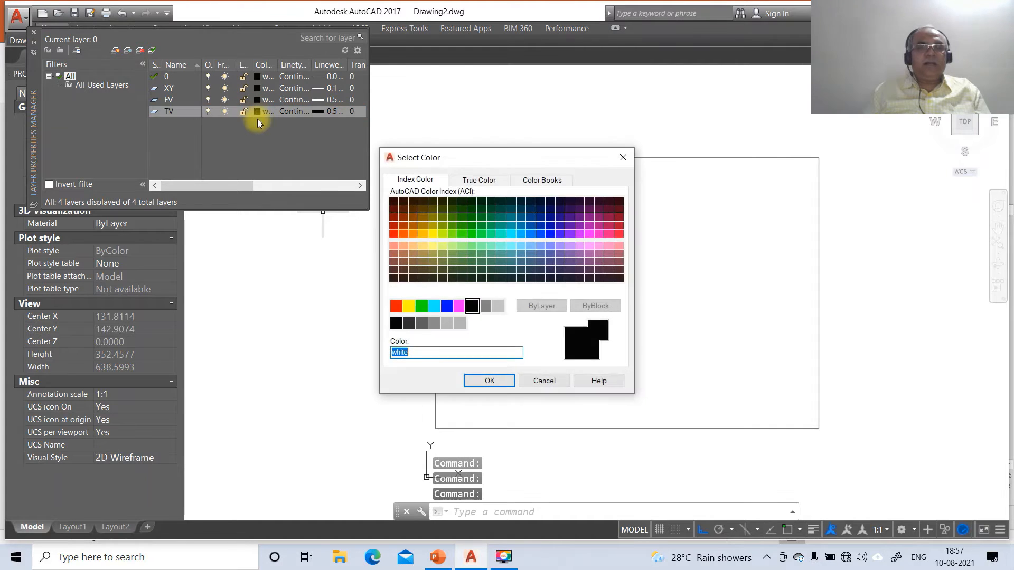
{"action": "left_click", "coordinate": [459, 306]}
{"action": "left_click", "coordinate": [476, 382]}
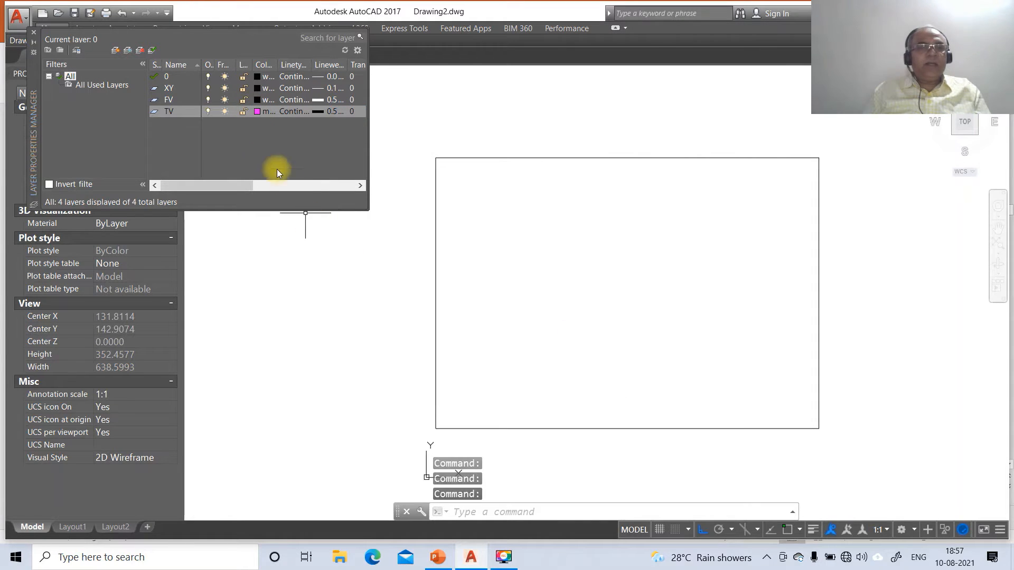
{"action": "left_click", "coordinate": [258, 100]}
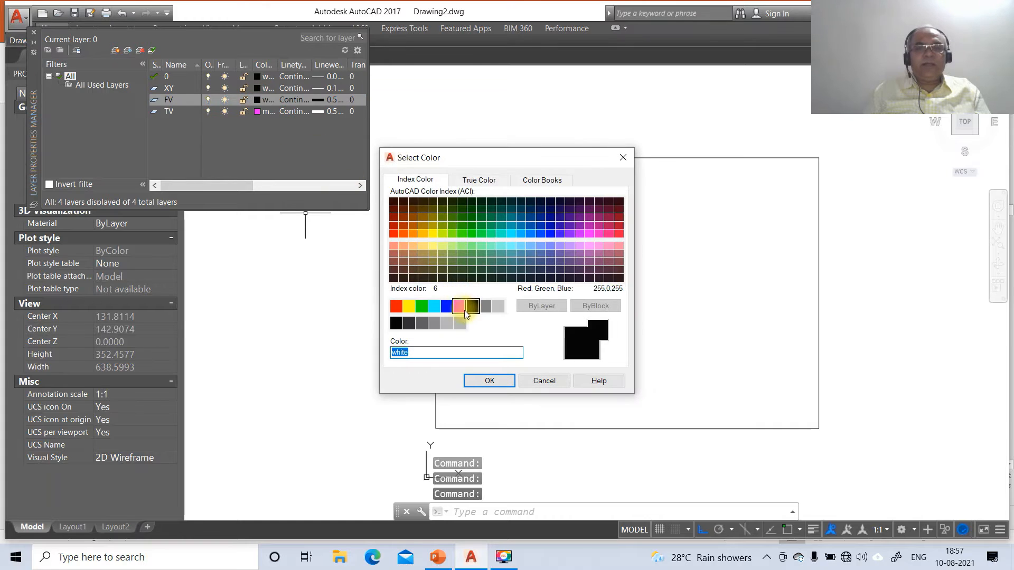
{"action": "left_click", "coordinate": [447, 306]}
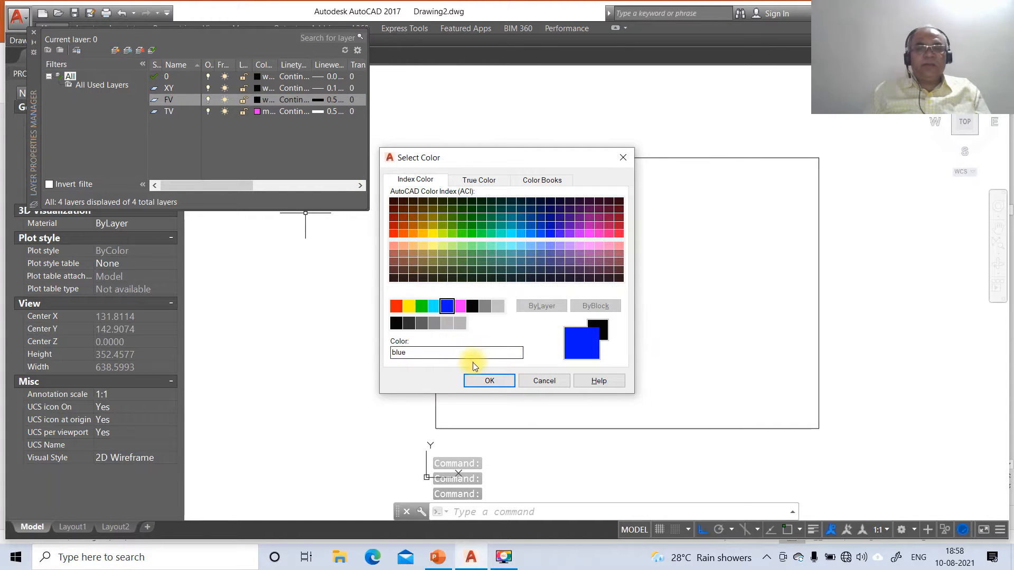
{"action": "left_click", "coordinate": [483, 380]}
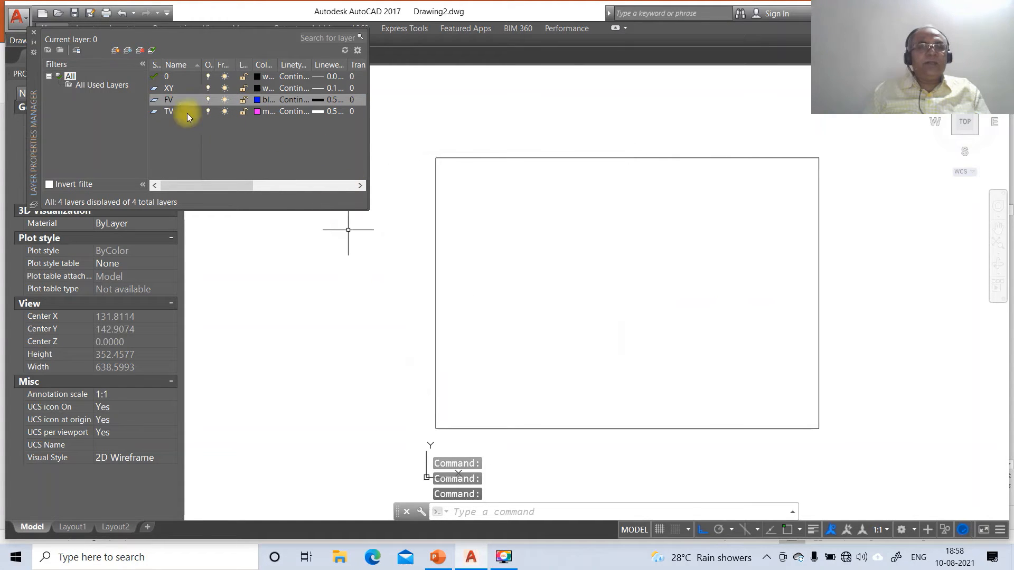
{"action": "left_click", "coordinate": [33, 32]}
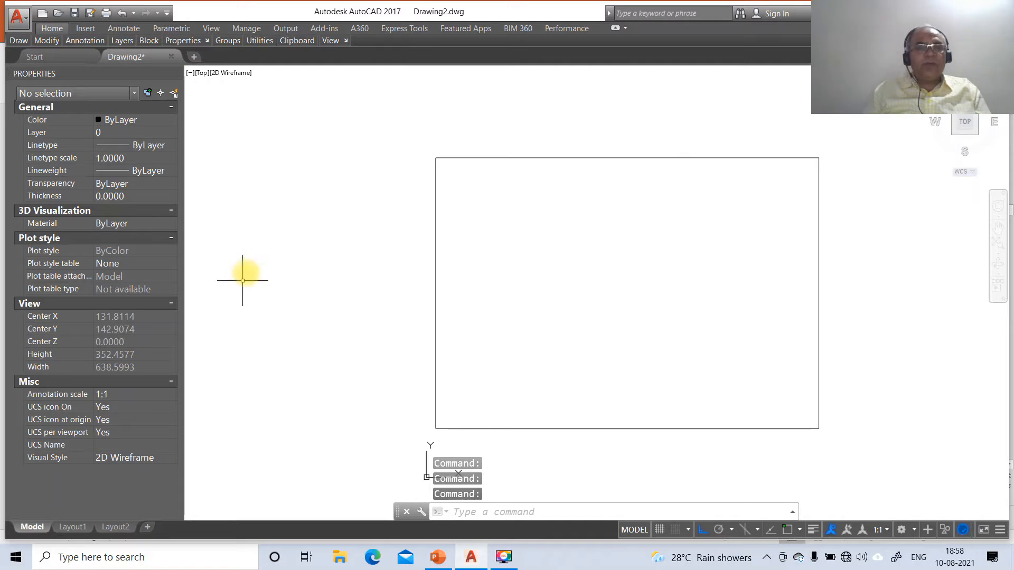
Check the solution slide in PowerPoint and draw a pentagon by its vertical right edge, 25 long, in the sheet's lower-left area.
{"action": "type", "text": "P"}
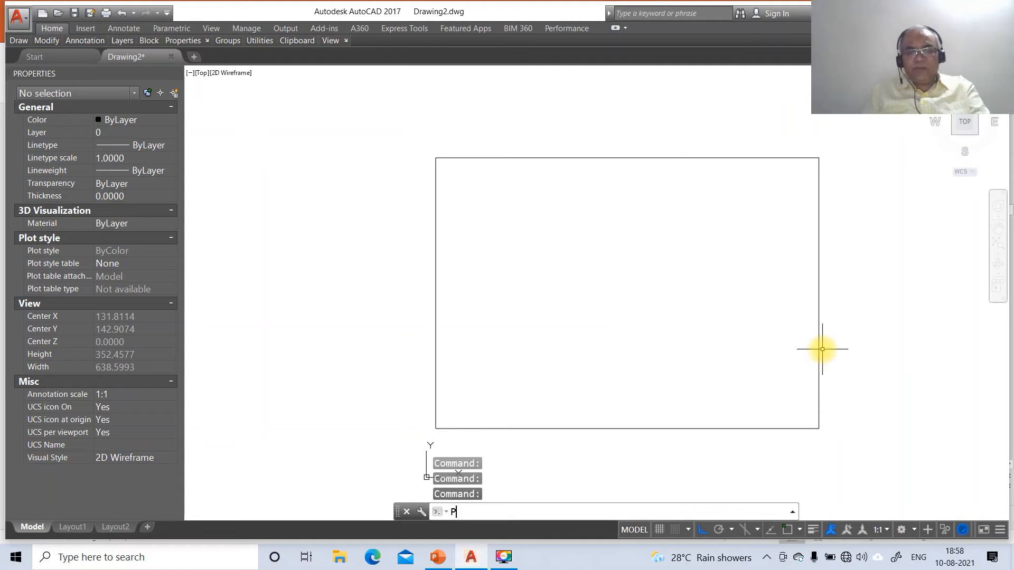
{"action": "type", "text": "OL"}
{"action": "key", "text": "Return"}
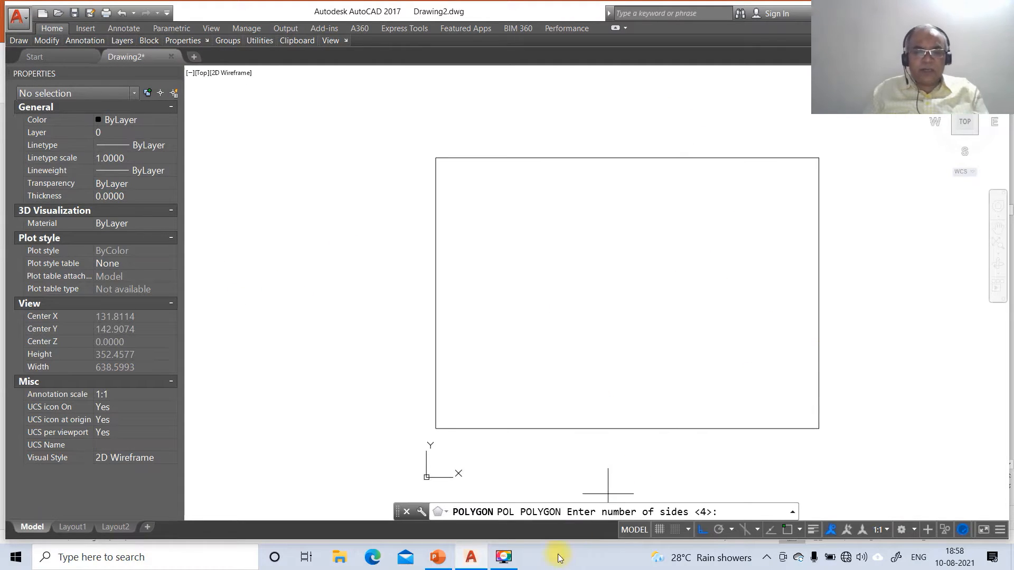
{"action": "left_click", "coordinate": [438, 557]}
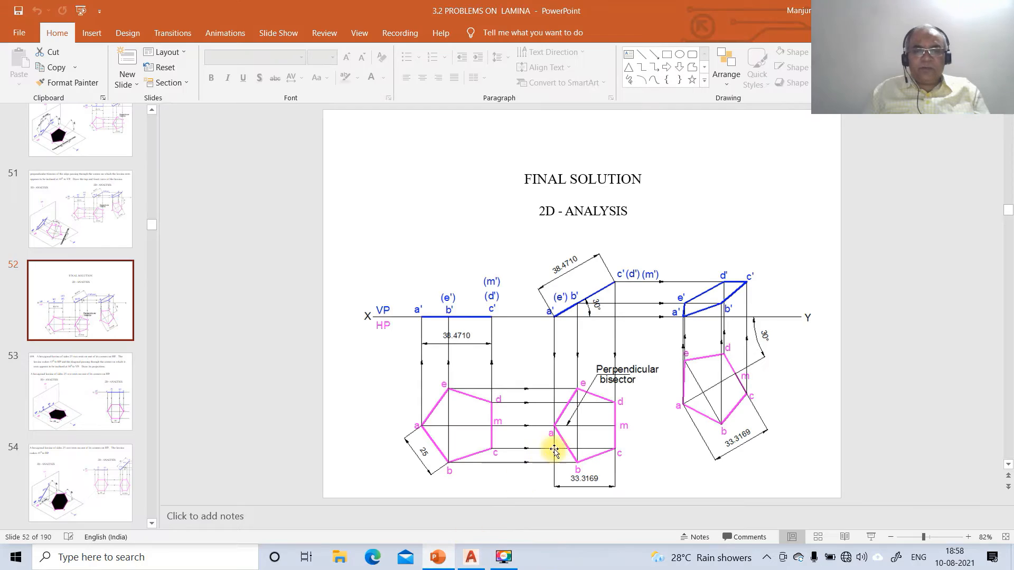
{"action": "left_click", "coordinate": [472, 557]}
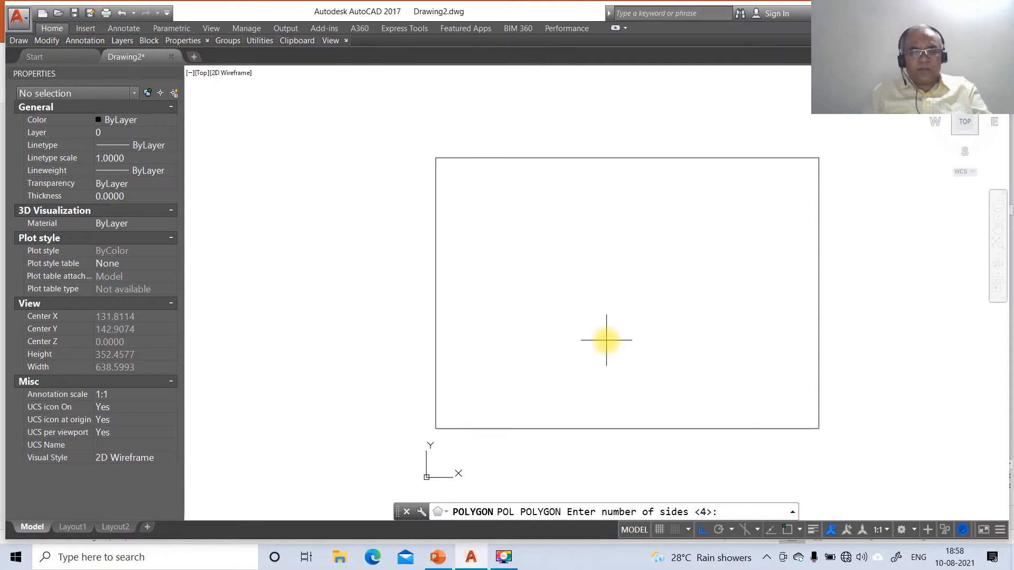
{"action": "type", "text": "5"}
{"action": "key", "text": "Return"}
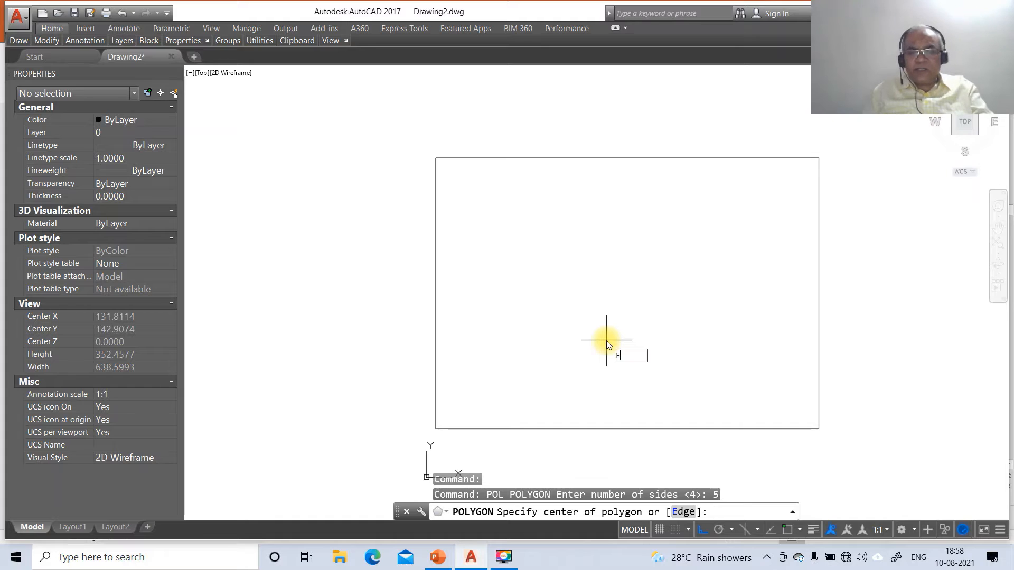
{"action": "type", "text": "E"}
{"action": "key", "text": "Return"}
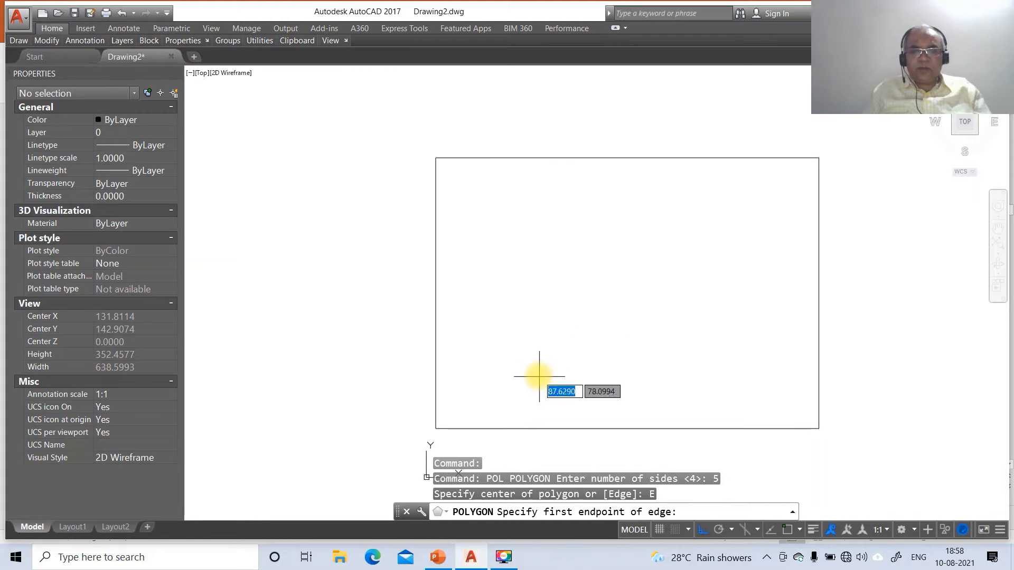
{"action": "left_click", "coordinate": [536, 356]}
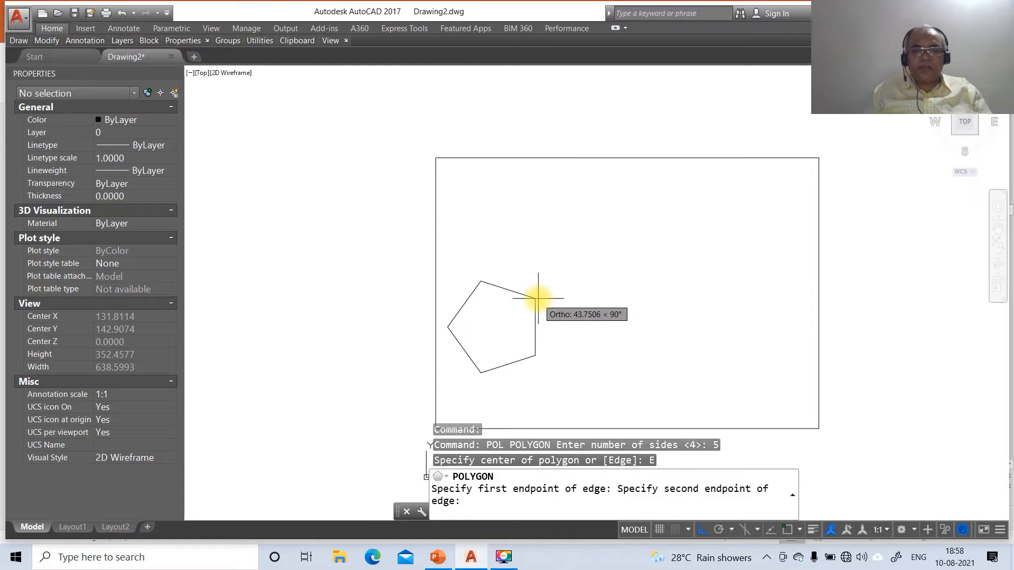
{"action": "type", "text": "25"}
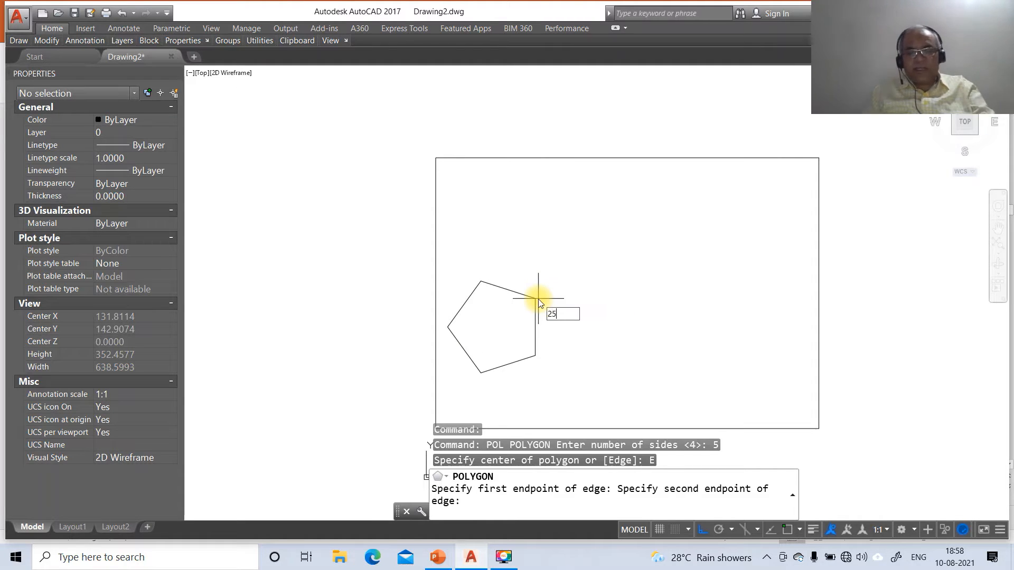
{"action": "key", "text": "Return"}
Draw a horizontal line above the pentagon, extending past both sides of it.
{"action": "type", "text": "l"}
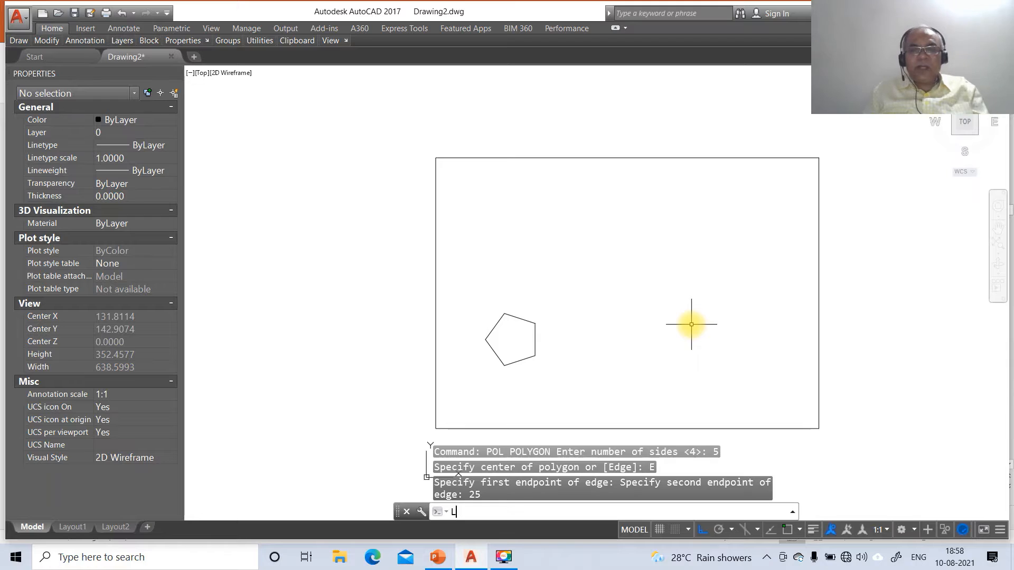
{"action": "key", "text": "Return"}
{"action": "left_click", "coordinate": [465, 283]}
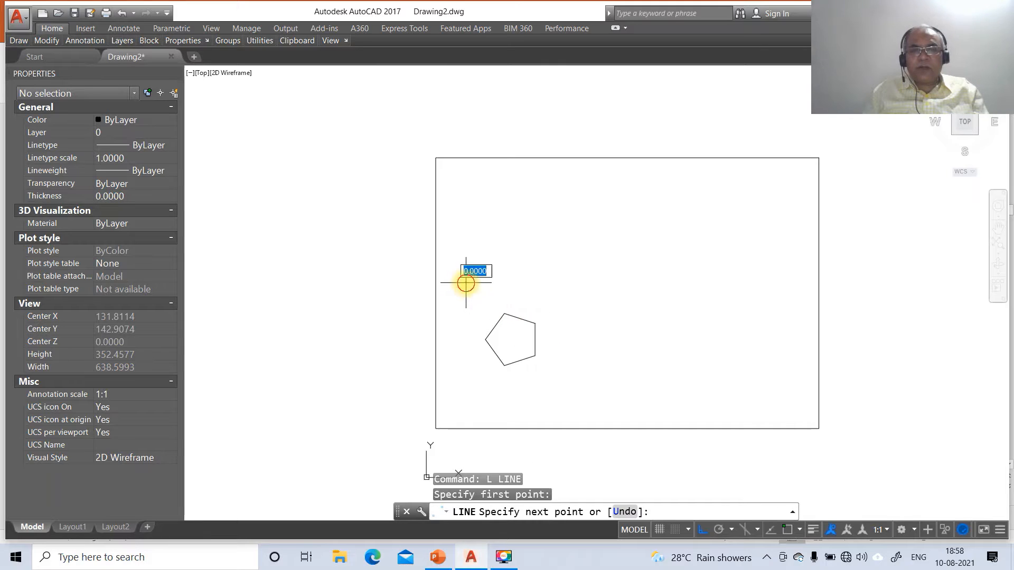
{"action": "left_click", "coordinate": [570, 295]}
{"action": "key", "text": "Return"}
Draw a vertical projector from the pentagon's leftmost vertex perpendicular to the horizontal line.
{"action": "key", "text": "Return"}
{"action": "type", "text": "IN"}
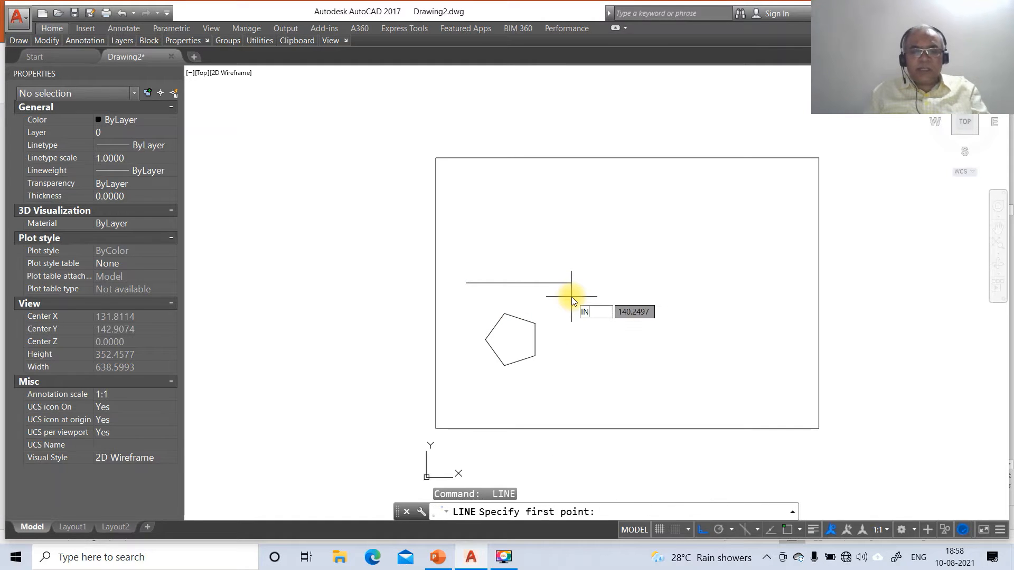
{"action": "type", "text": "T"}
{"action": "key", "text": "Return"}
{"action": "left_click", "coordinate": [485, 340]}
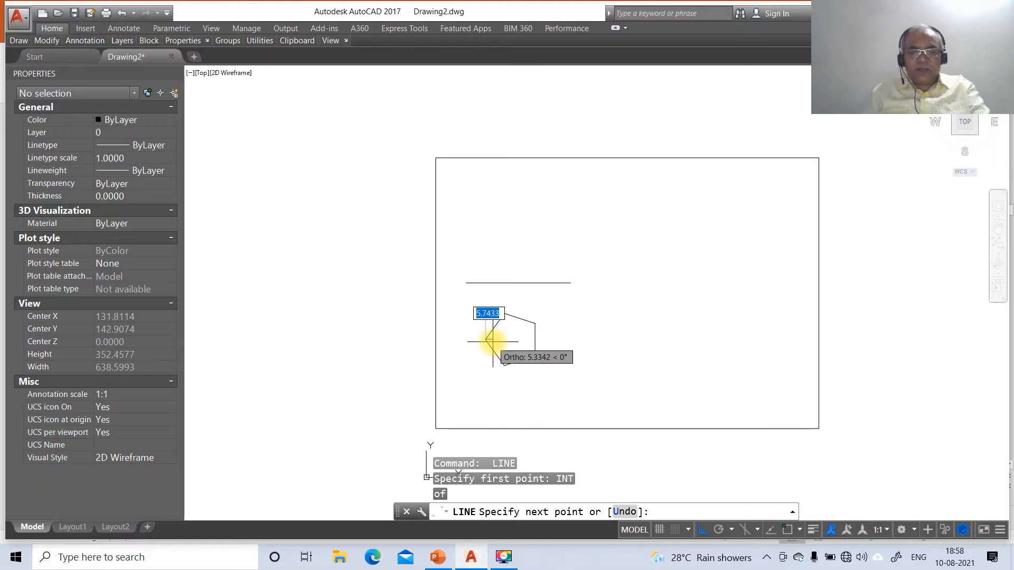
{"action": "type", "text": "PER"}
{"action": "key", "text": "Return"}
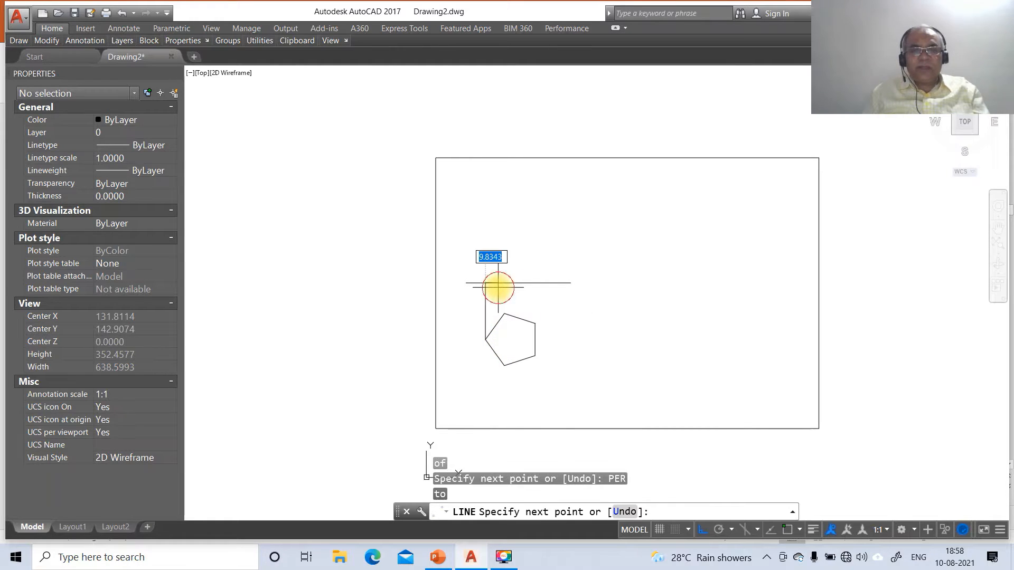
{"action": "left_click", "coordinate": [498, 287]}
{"action": "key", "text": "Return"}
Draw a vertical projector from the pentagon's lowest vertex perpendicular to the horizontal line.
{"action": "key", "text": "Return"}
{"action": "type", "text": "INT"}
{"action": "key", "text": "Return"}
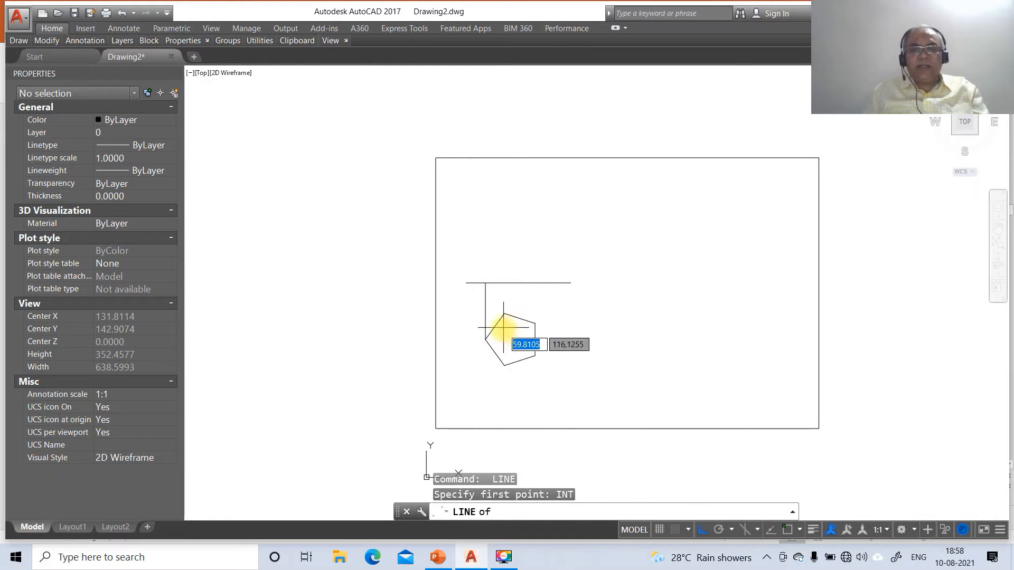
{"action": "left_click", "coordinate": [506, 362]}
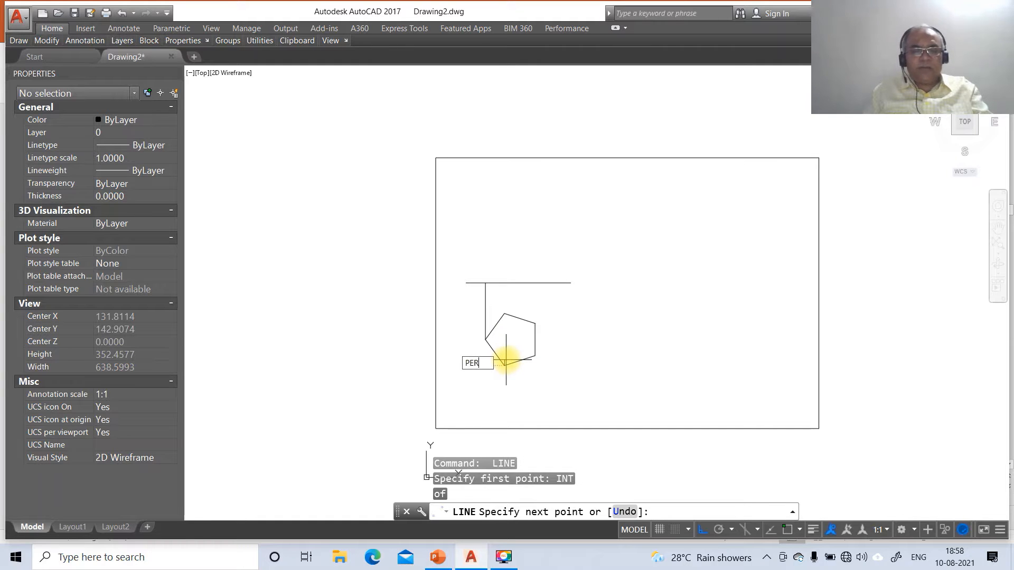
{"action": "type", "text": "PER"}
{"action": "key", "text": "Return"}
{"action": "left_click", "coordinate": [514, 283]}
{"action": "key", "text": "Return"}
Draw a vertical projector from the pentagon's upper-right vertex perpendicular to the horizontal line.
{"action": "key", "text": "Return"}
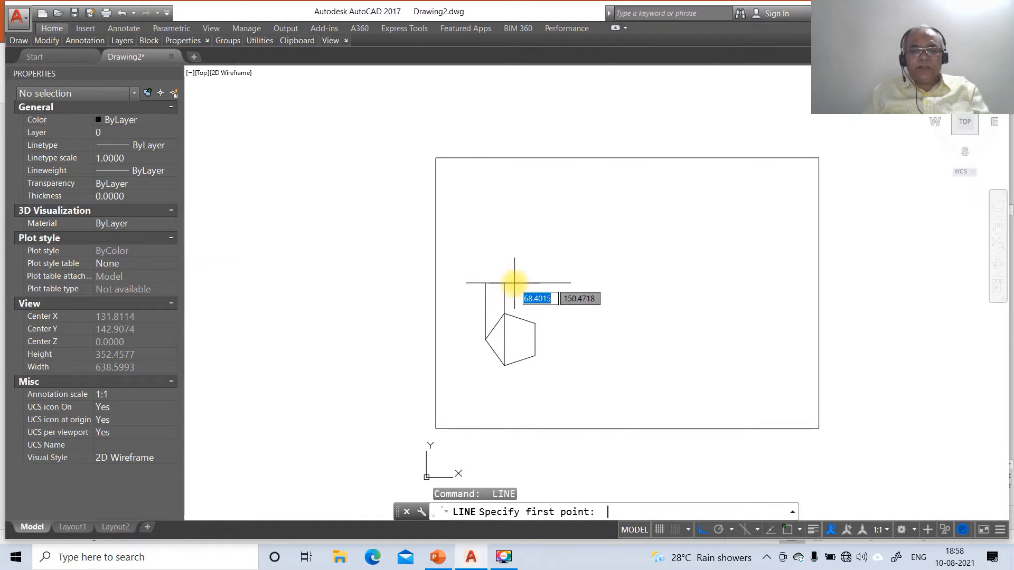
{"action": "type", "text": "INT"}
{"action": "key", "text": "Return"}
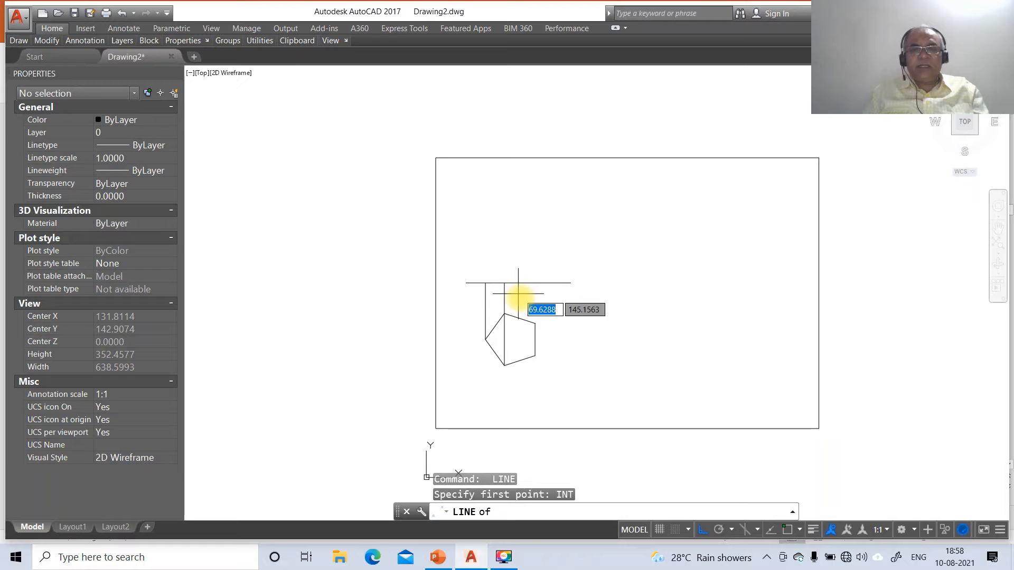
{"action": "left_click", "coordinate": [534, 324]}
{"action": "type", "text": "PER"}
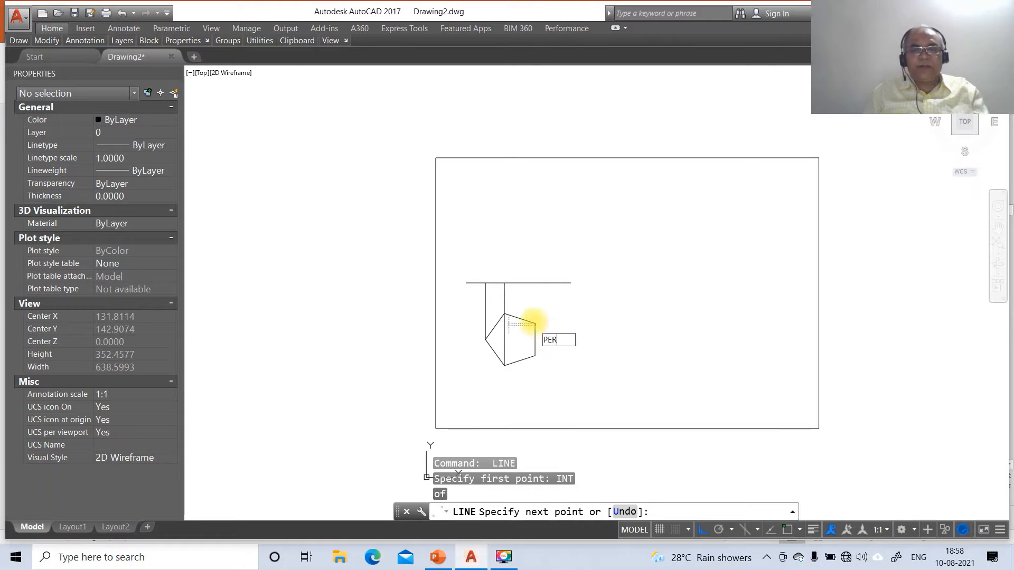
{"action": "key", "text": "Return"}
{"action": "left_click", "coordinate": [534, 283]}
{"action": "key", "text": "Return"}
Fillet the horizontal line with the left and right projectors at radius 0 to trim off both overhanging ends.
{"action": "type", "text": "F"}
{"action": "key", "text": "Return"}
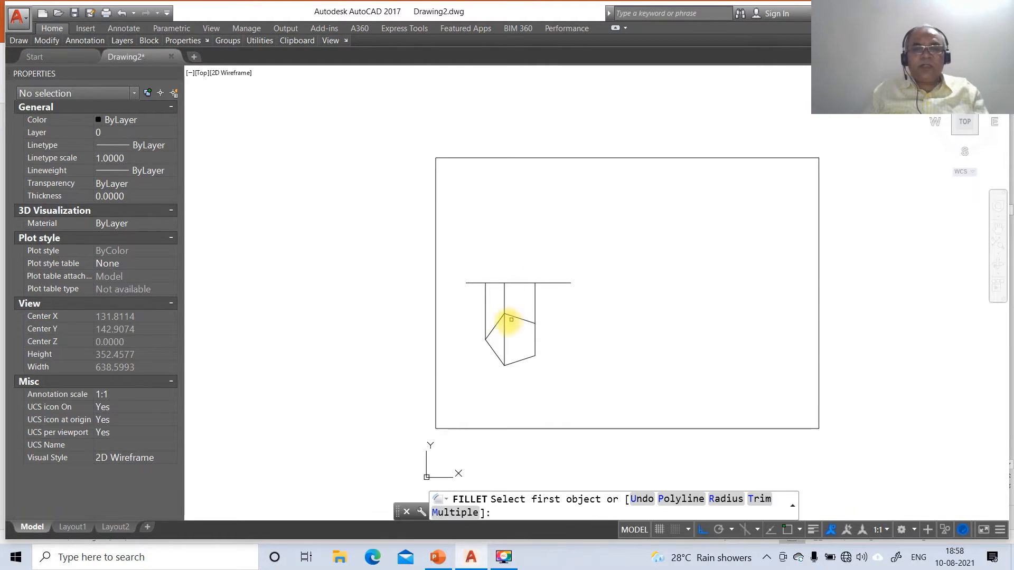
{"action": "left_click", "coordinate": [495, 282]}
{"action": "left_click", "coordinate": [486, 295]}
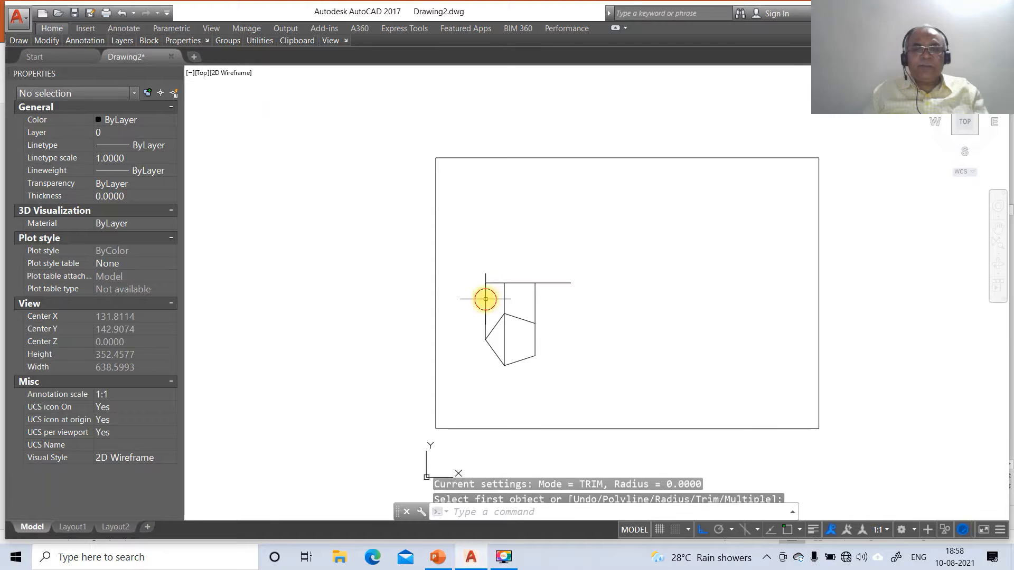
{"action": "key", "text": "Return"}
{"action": "left_click", "coordinate": [521, 283]}
{"action": "left_click", "coordinate": [535, 293]}
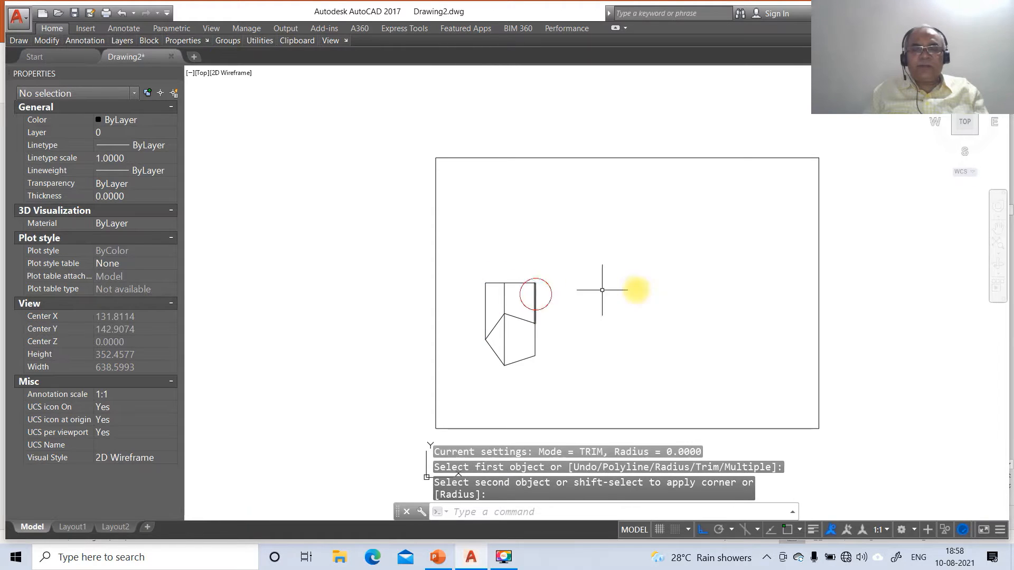
Move the pentagon to layer TV and clear the selection.
{"action": "left_click", "coordinate": [518, 319]}
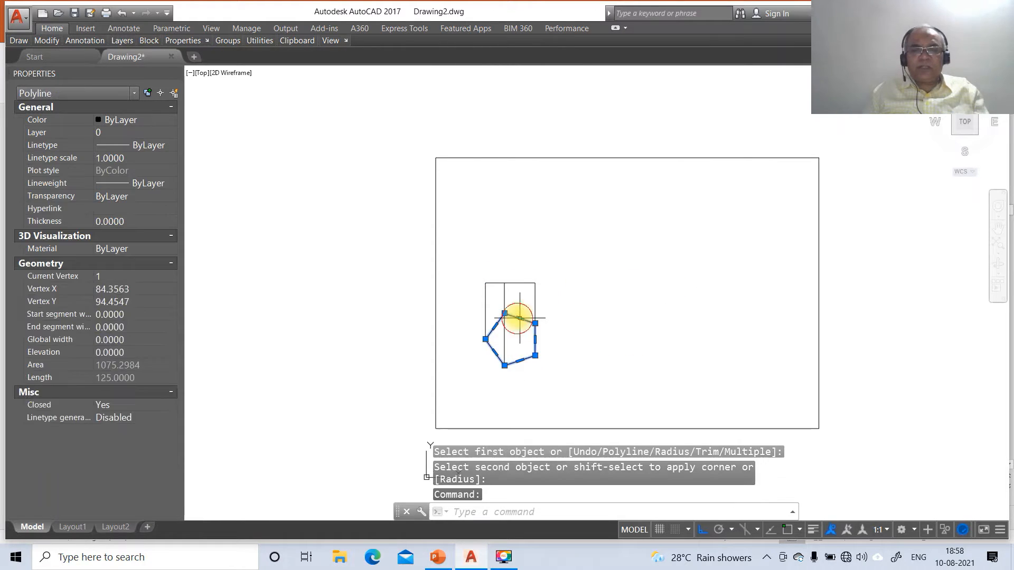
{"action": "left_click", "coordinate": [37, 133]}
{"action": "left_click", "coordinate": [171, 133]}
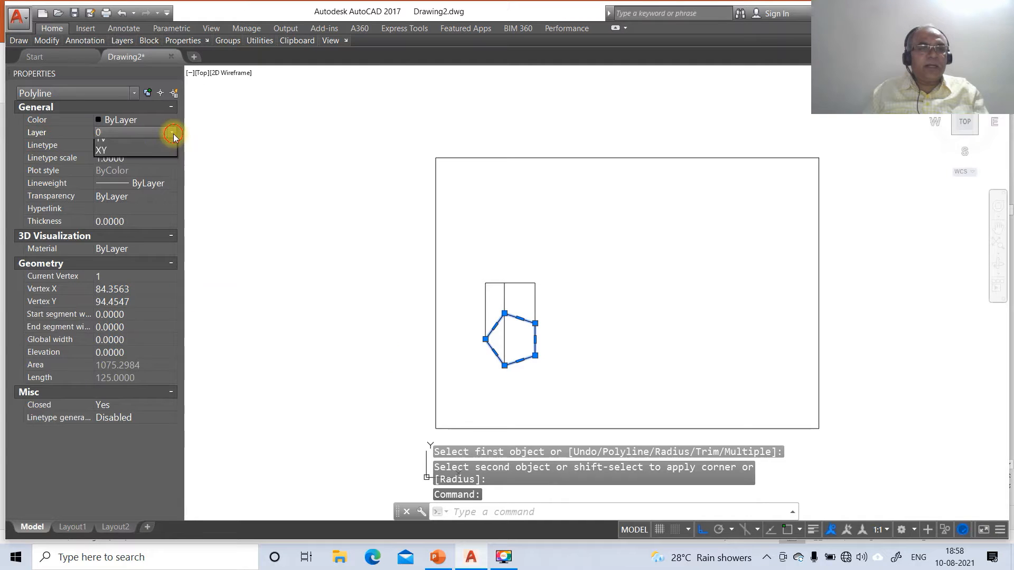
{"action": "left_click", "coordinate": [126, 170]}
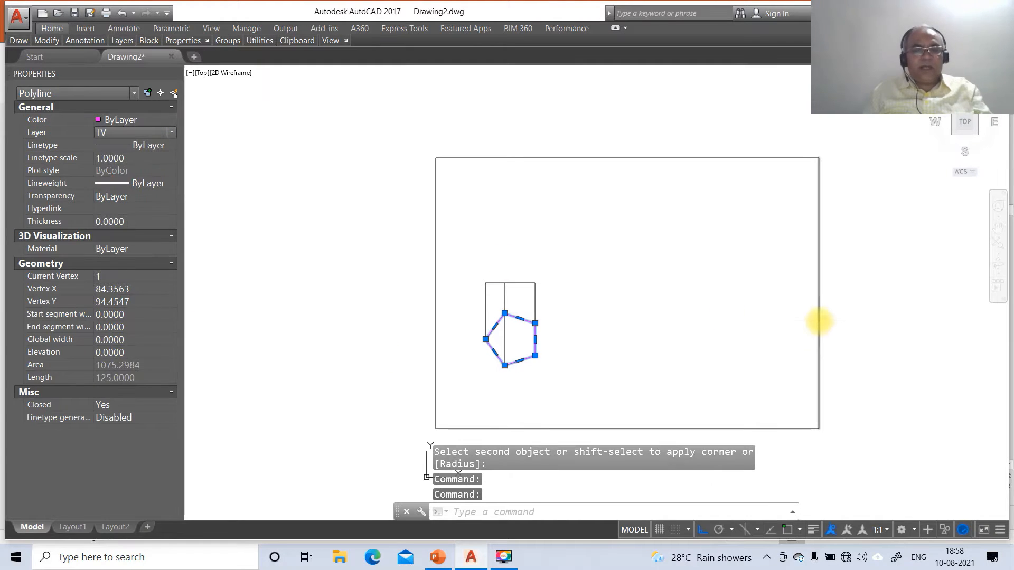
{"action": "key", "text": "Escape"}
{"action": "key", "text": "Escape"}
Move the horizontal line above the pentagon to layer FV and clear the selection.
{"action": "left_click", "coordinate": [512, 283]}
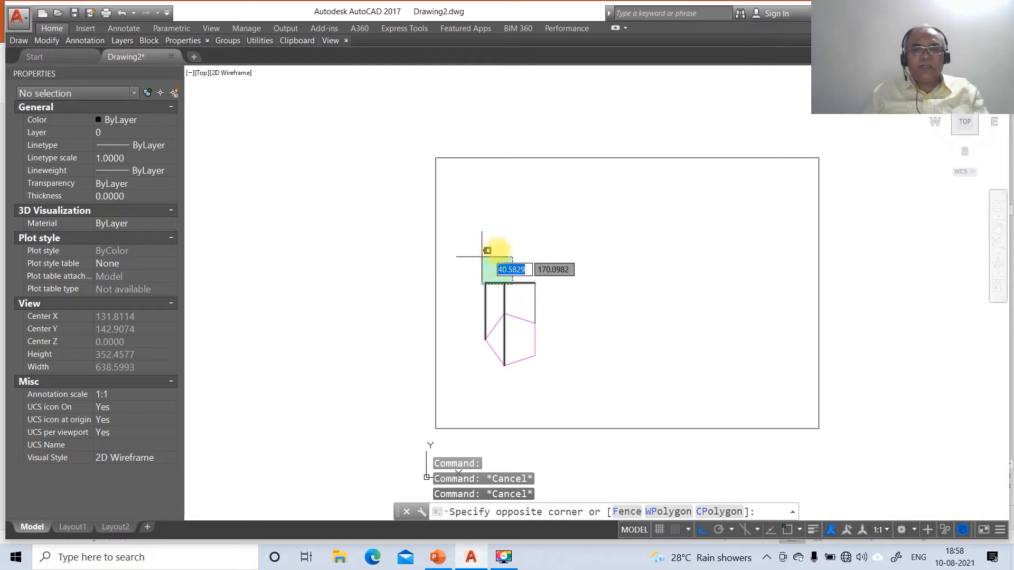
{"action": "left_click", "coordinate": [506, 228]}
{"action": "left_click", "coordinate": [47, 130]}
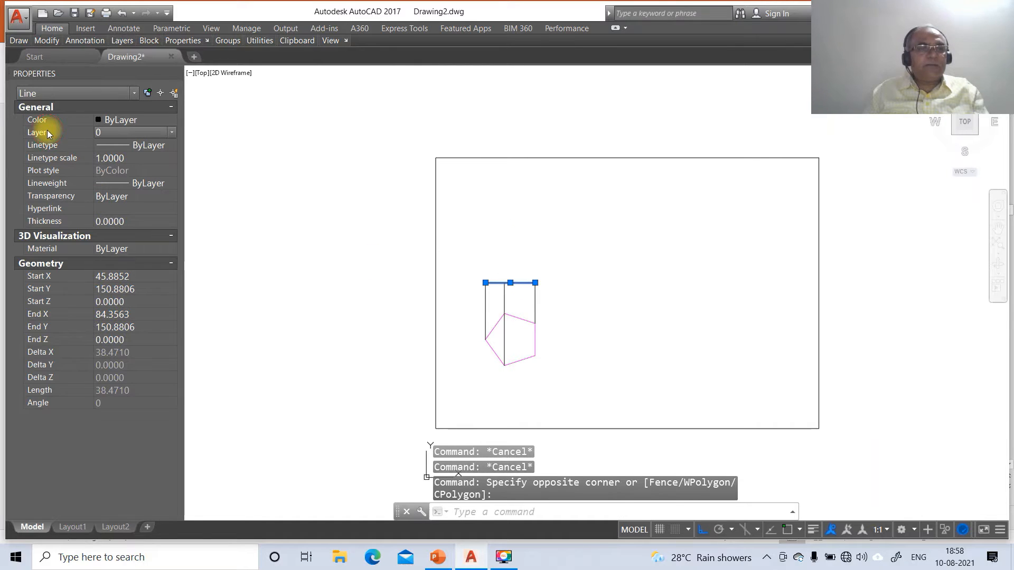
{"action": "left_click", "coordinate": [157, 135]}
{"action": "left_click", "coordinate": [126, 154]}
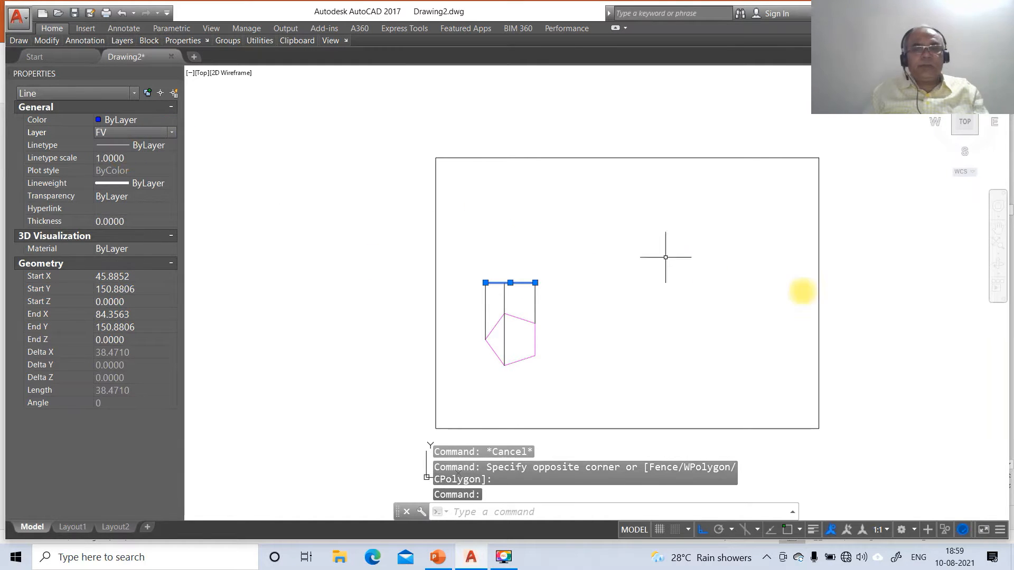
{"action": "key", "text": "Escape"}
{"action": "key", "text": "Escape"}
{"action": "key", "text": "Escape"}
Break the front view line at its intersection with the middle projector and turn on lineweight display.
{"action": "type", "text": "BR"}
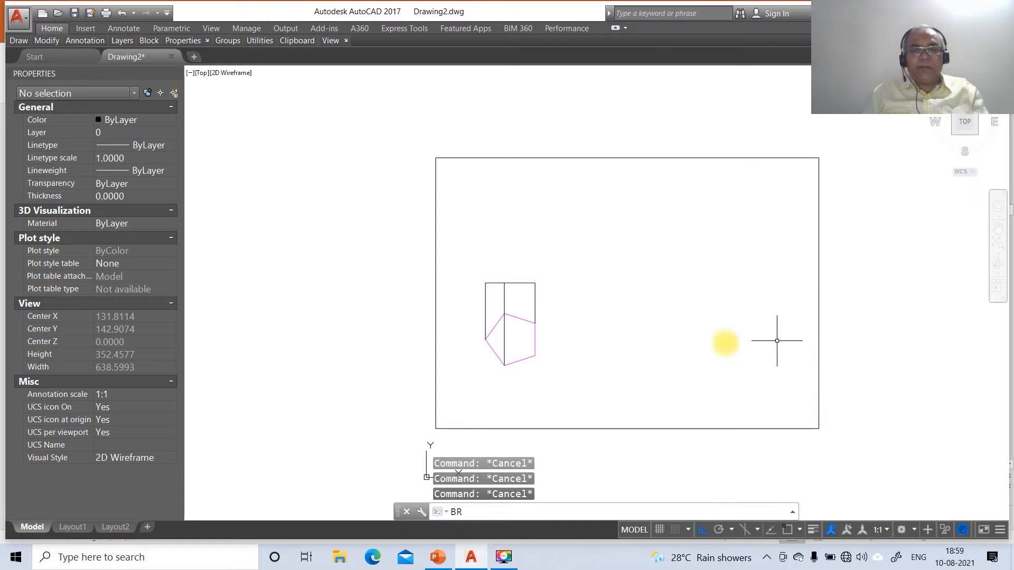
{"action": "key", "text": "Return"}
{"action": "left_click", "coordinate": [514, 285]}
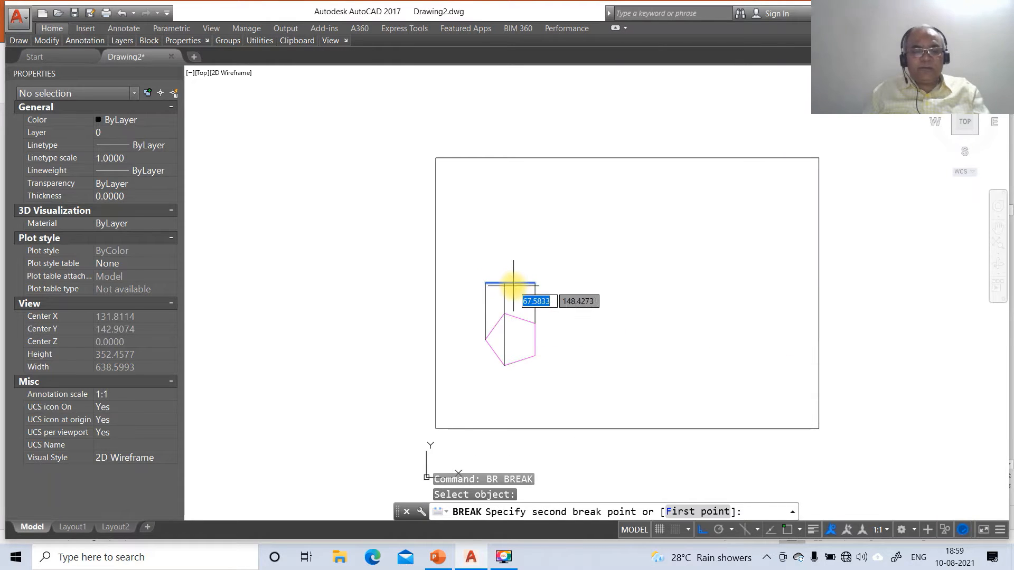
{"action": "type", "text": "F"}
{"action": "key", "text": "Return"}
{"action": "type", "text": "INT"}
{"action": "key", "text": "Return"}
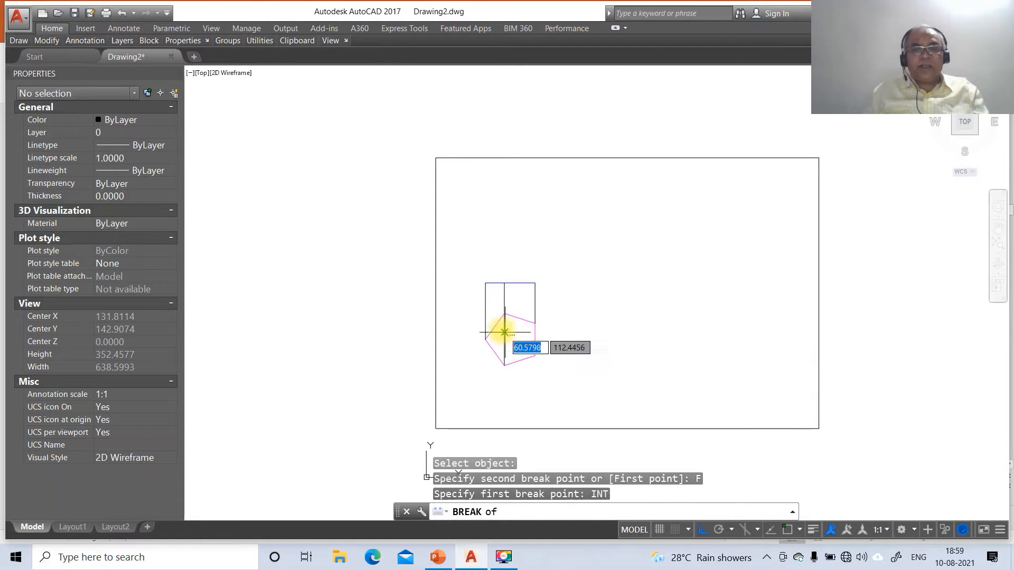
{"action": "left_click", "coordinate": [506, 285]}
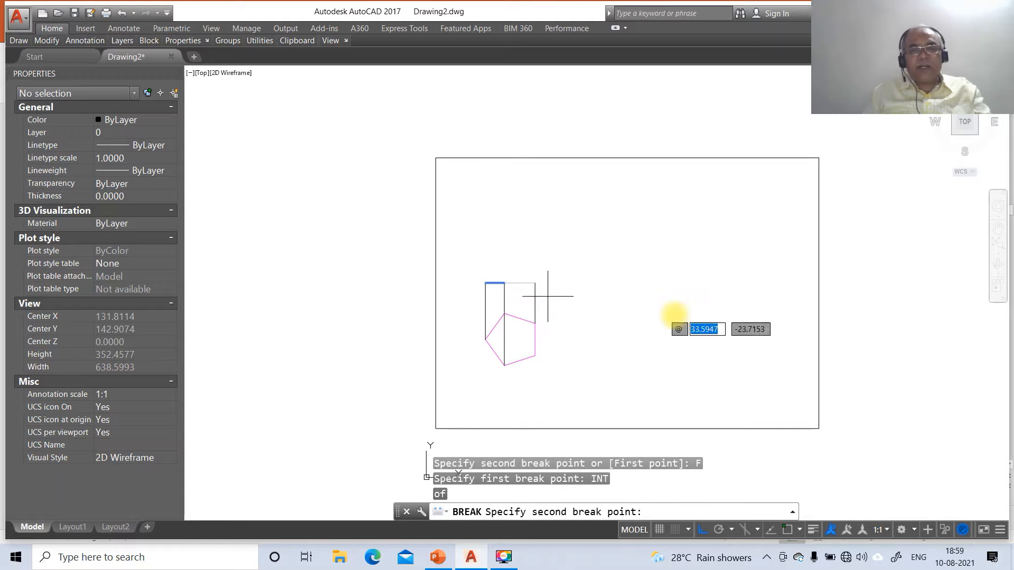
{"action": "type", "text": "@"}
{"action": "key", "text": "Return"}
{"action": "left_click", "coordinate": [819, 529]}
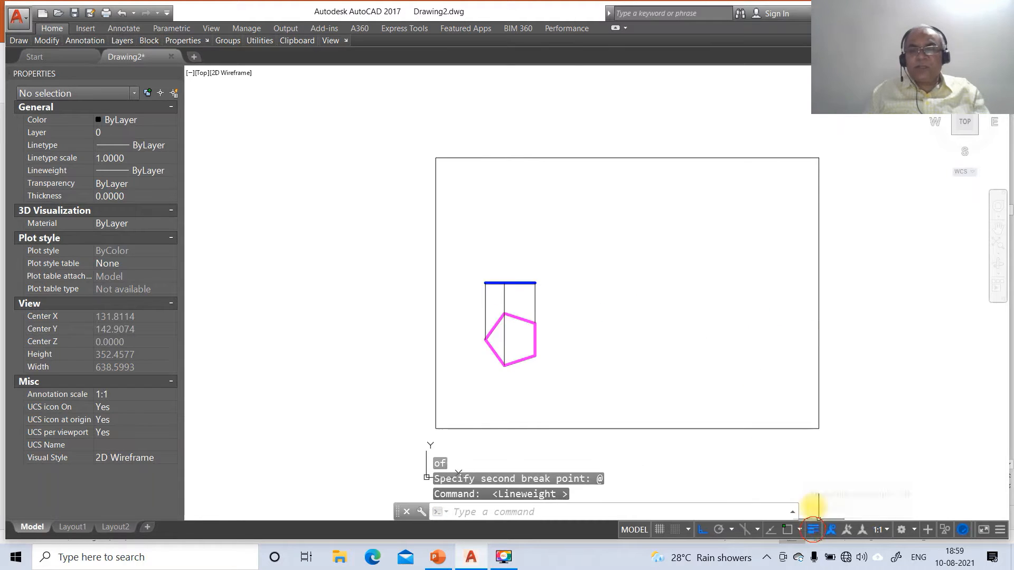
Copy both segments of the blue front view line horizontally to the right of the original.
{"action": "type", "text": "co"}
{"action": "key", "text": "Return"}
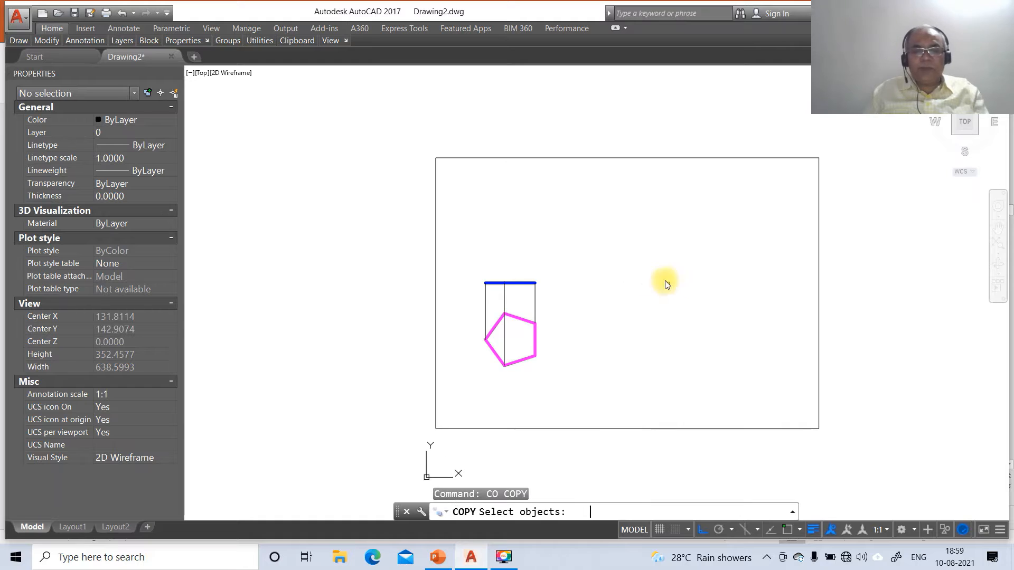
{"action": "left_click", "coordinate": [446, 253]}
{"action": "left_click", "coordinate": [573, 302]}
{"action": "key", "text": "Return"}
{"action": "left_click", "coordinate": [566, 305]}
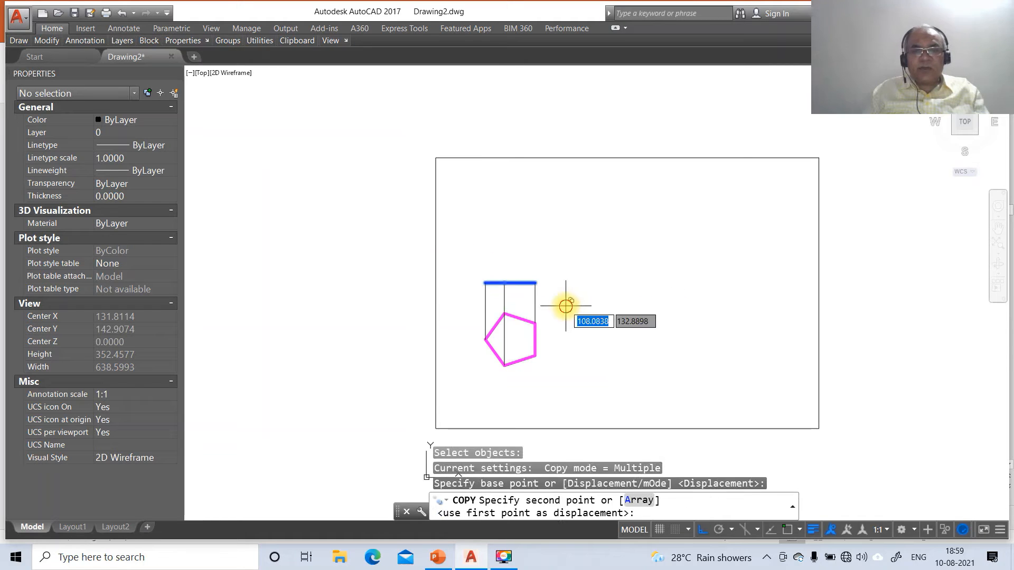
{"action": "key", "text": "Return"}
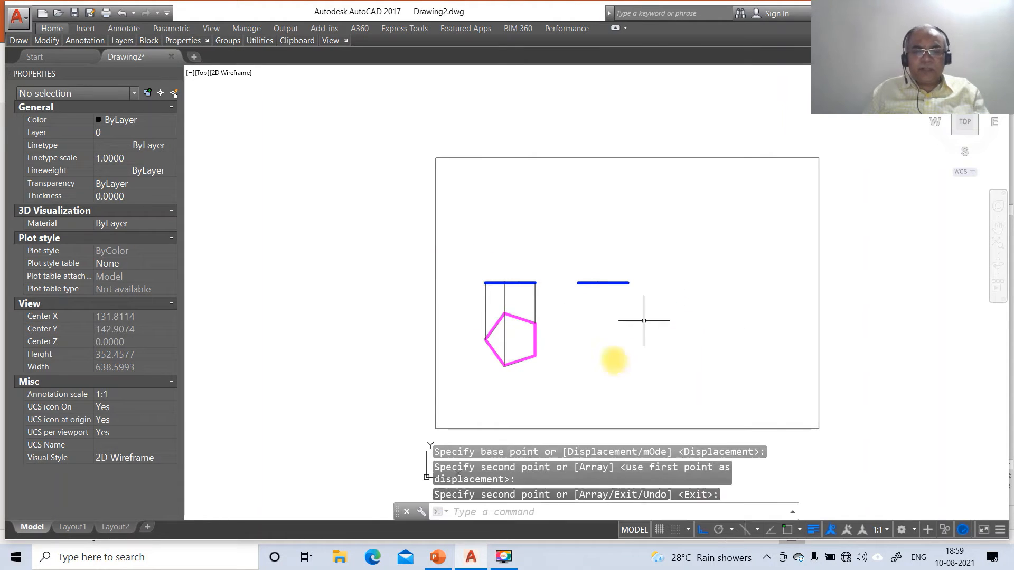
Switch to PowerPoint to examine the final solution's inclined front view, and return to AutoCAD.
{"action": "left_click", "coordinate": [438, 557]}
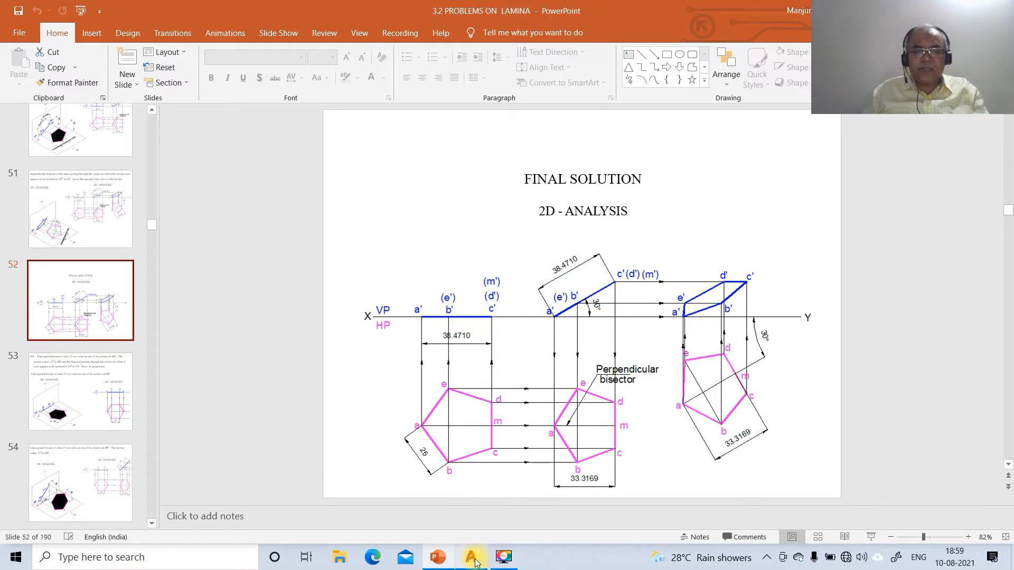
{"action": "mouse_move", "coordinate": [475, 563]}
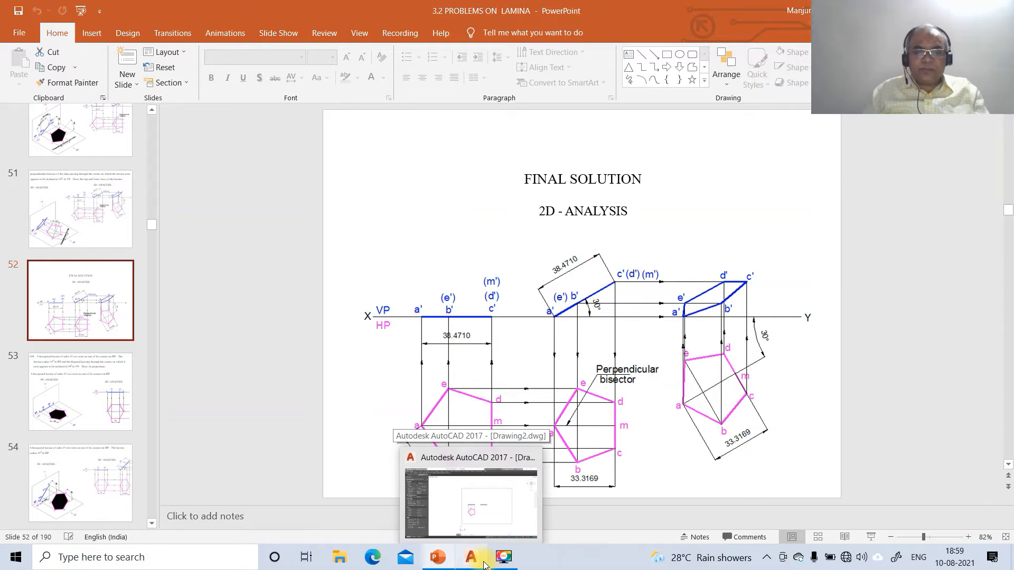
{"action": "left_click", "coordinate": [472, 564]}
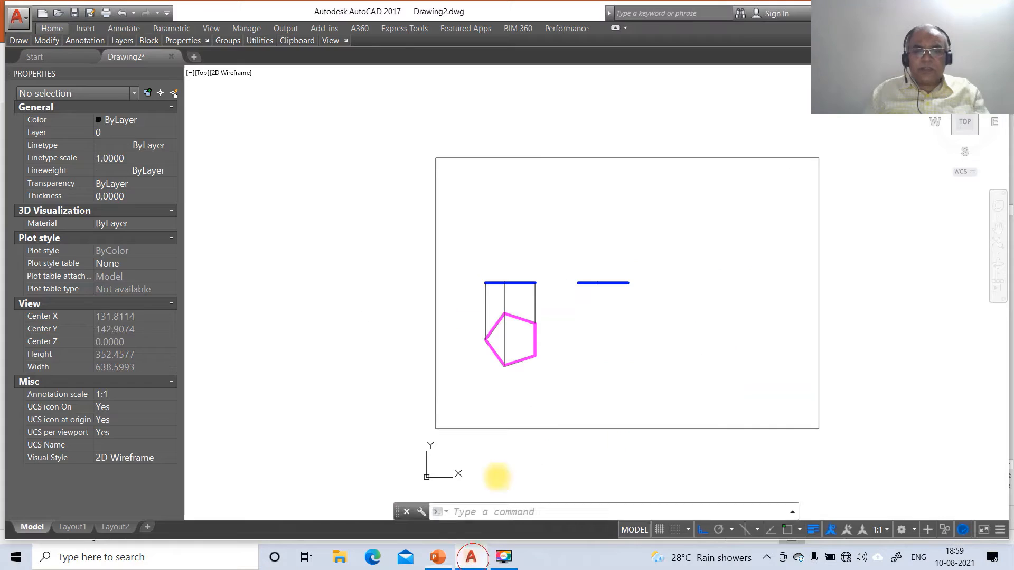
Rotate both segments of the copied blue front view line by 30 degrees about the line's left endpoint.
{"action": "type", "text": "RO"}
{"action": "key", "text": "Return"}
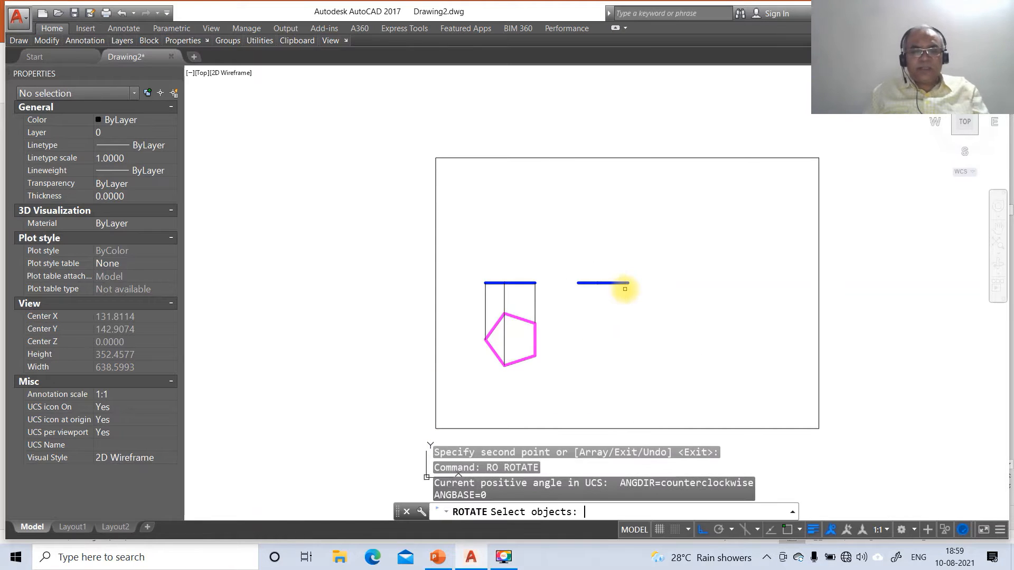
{"action": "left_click", "coordinate": [560, 267]}
{"action": "left_click", "coordinate": [641, 298]}
{"action": "key", "text": "Return"}
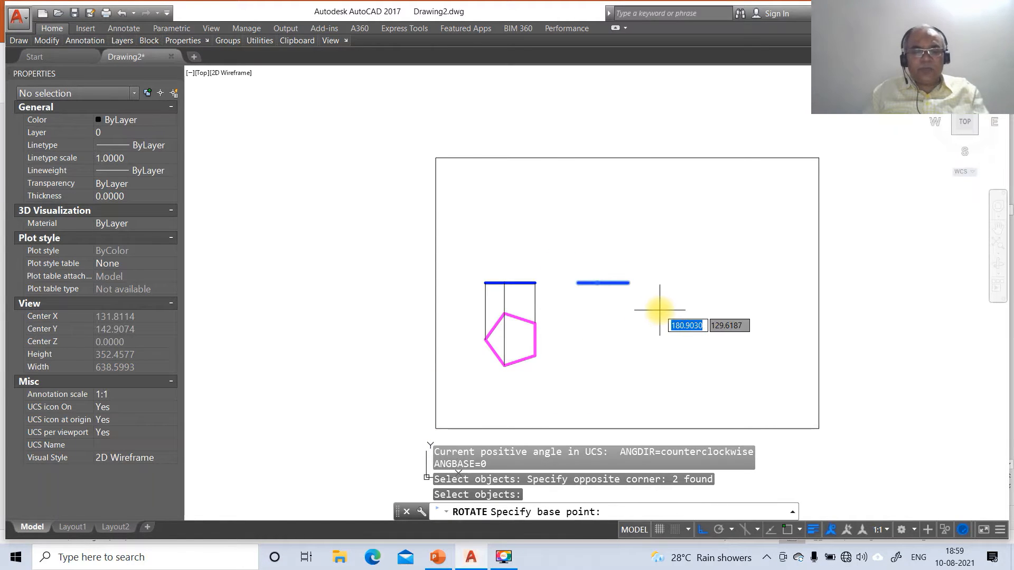
{"action": "type", "text": "END"}
{"action": "key", "text": "Return"}
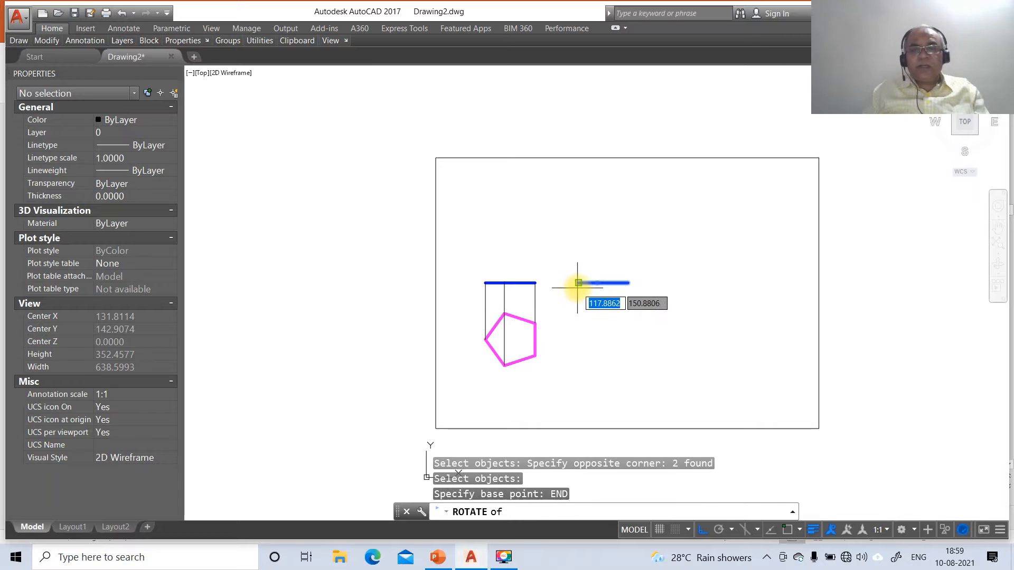
{"action": "left_click", "coordinate": [578, 284]}
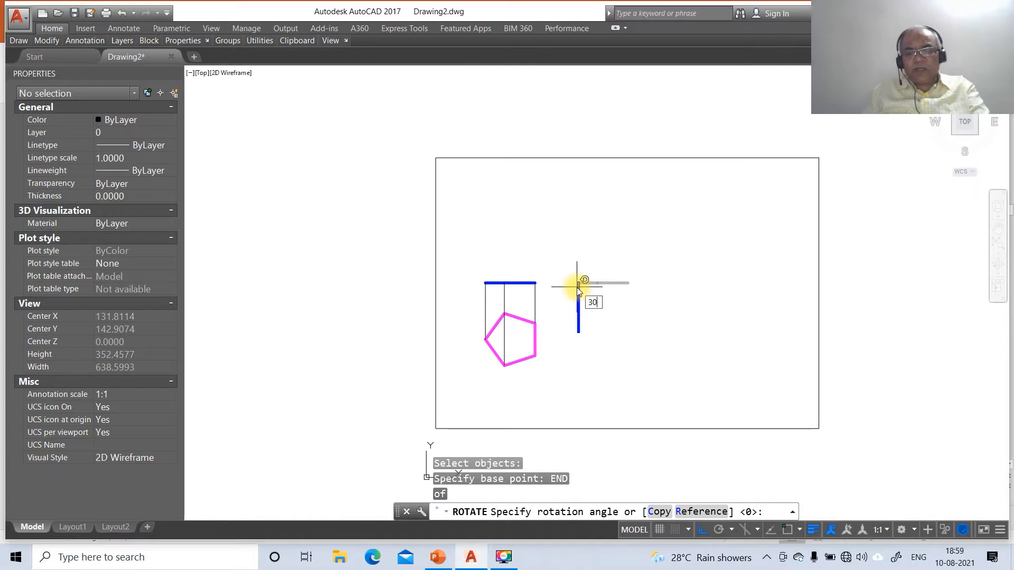
{"action": "type", "text": "30"}
{"action": "key", "text": "Return"}
Draw a vertical projector from the lower endpoint of the inclined blue line down past the pentagon's level.
{"action": "type", "text": "L"}
{"action": "key", "text": "Return"}
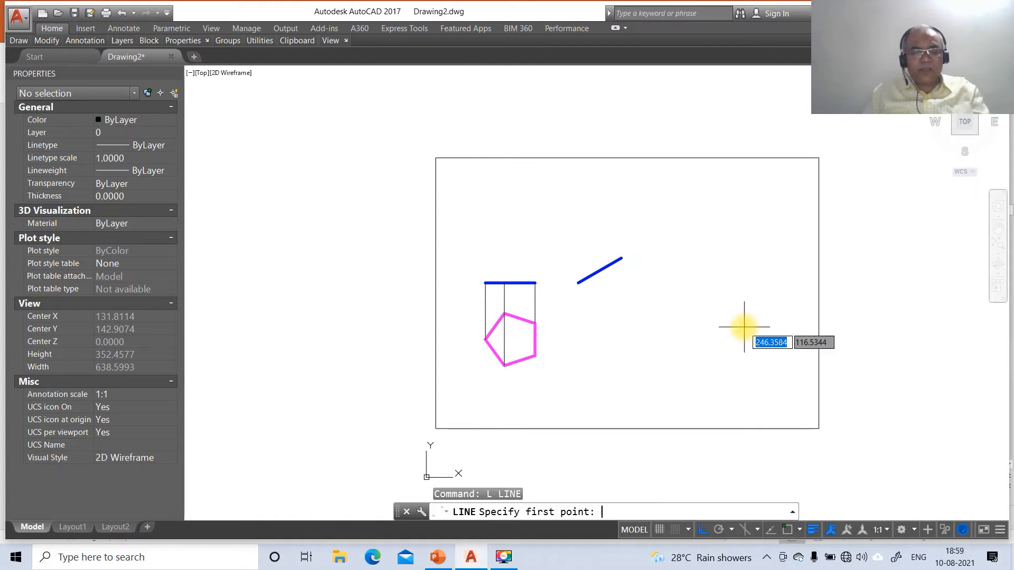
{"action": "type", "text": "END"}
{"action": "key", "text": "Return"}
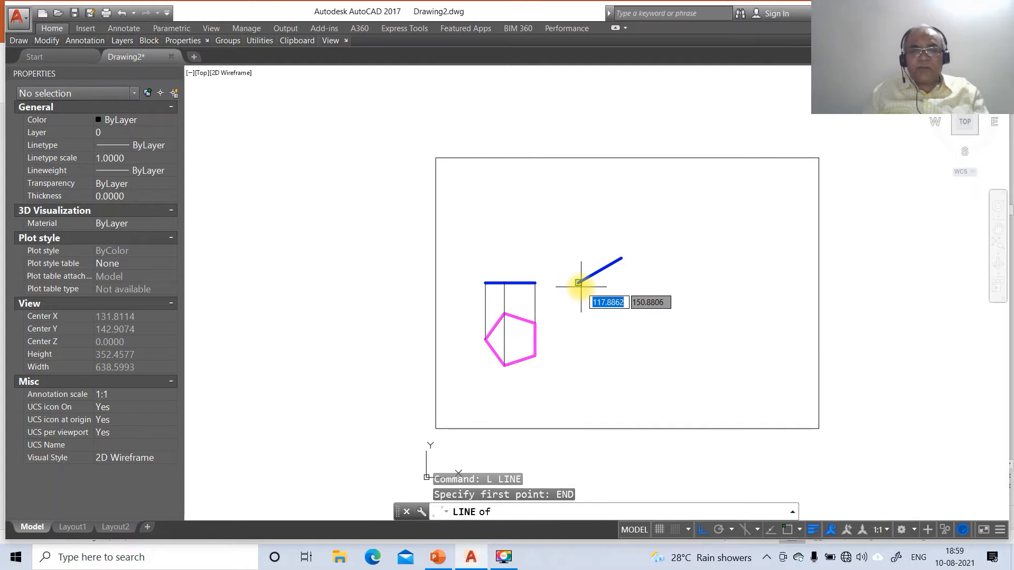
{"action": "left_click", "coordinate": [579, 284]}
{"action": "left_click", "coordinate": [591, 390]}
{"action": "key", "text": "Return"}
Draw a horizontal projector from the pentagon's left vertex perpendicular to the vertical projector under the inclined line's lower end.
{"action": "key", "text": "Return"}
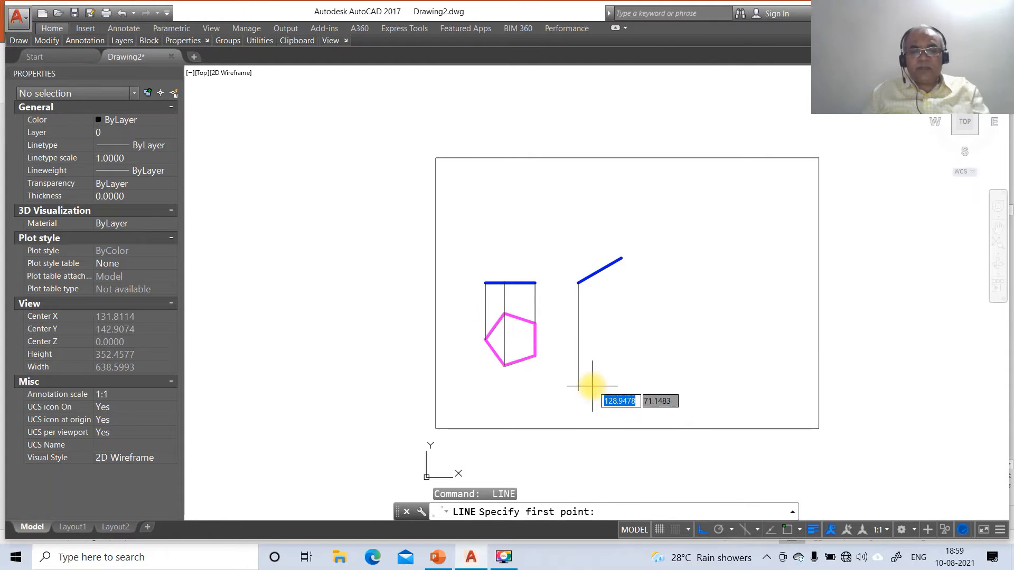
{"action": "type", "text": "INT"}
{"action": "key", "text": "Return"}
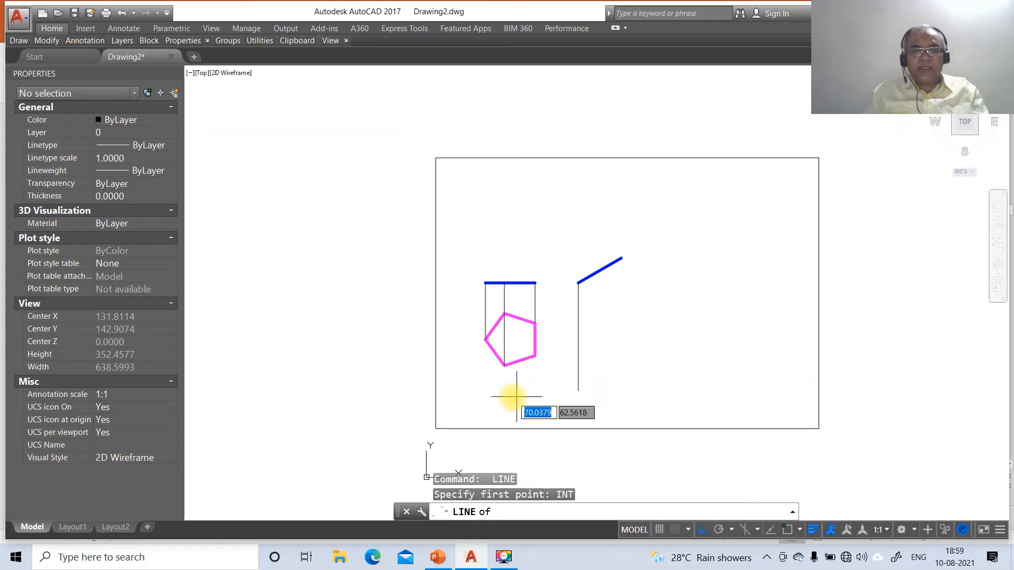
{"action": "left_click", "coordinate": [486, 339]}
{"action": "type", "text": "PER"}
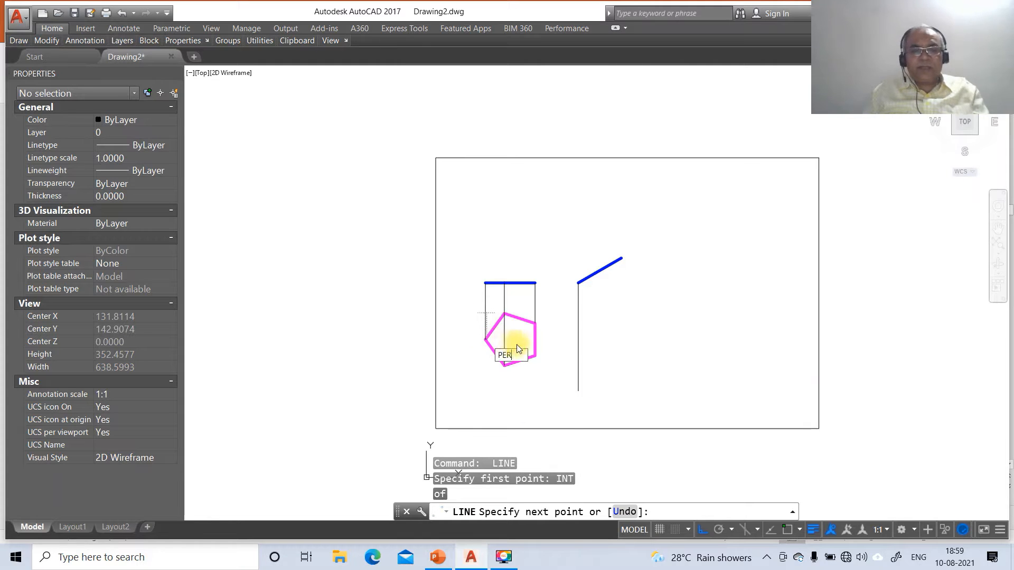
{"action": "key", "text": "Return"}
{"action": "left_click", "coordinate": [576, 346]}
{"action": "key", "text": "Return"}
Fillet the left vertex's horizontal projector and the first vertical projector into a sharp corner with radius 0.
{"action": "type", "text": "f"}
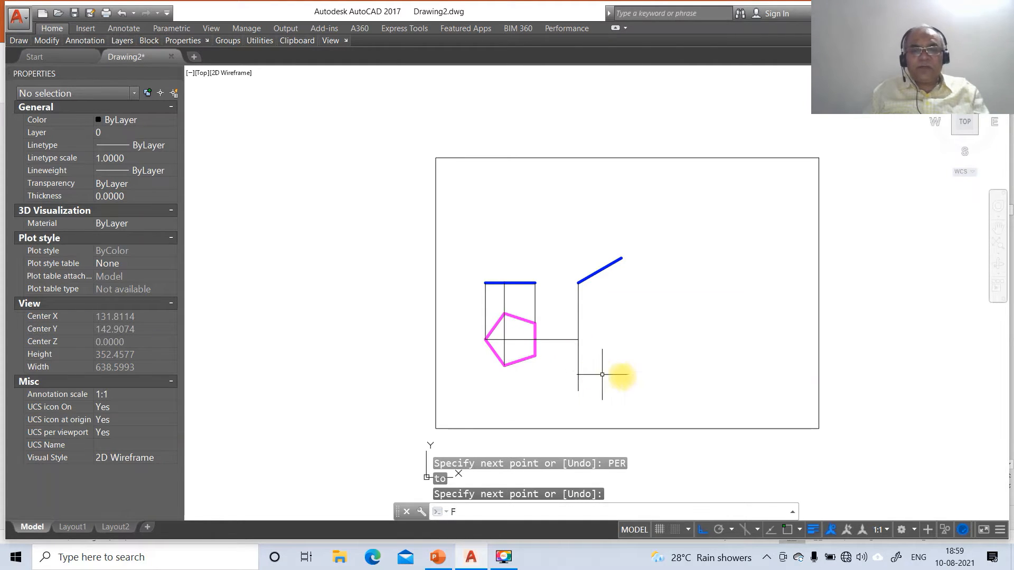
{"action": "key", "text": "Return"}
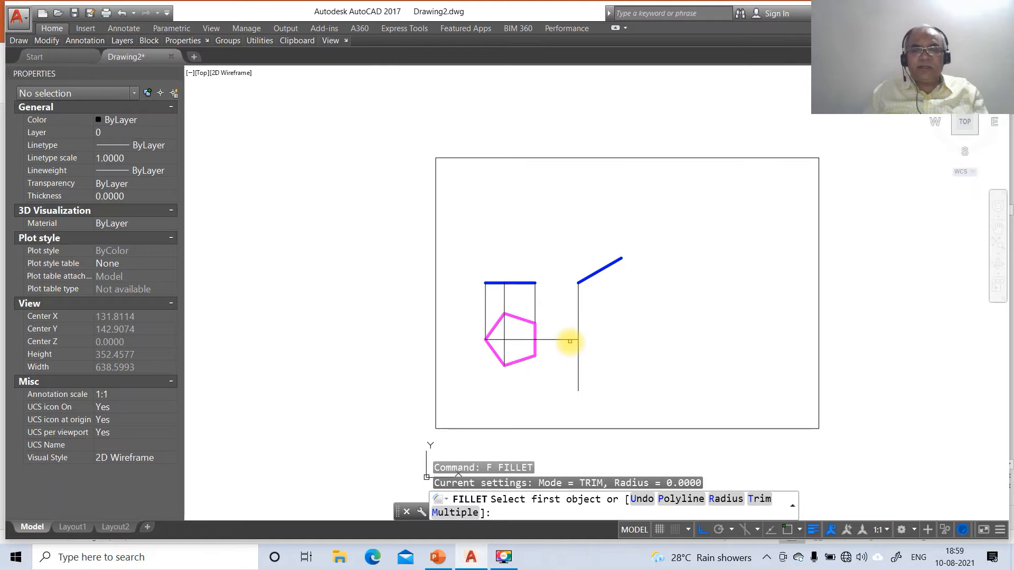
{"action": "left_click", "coordinate": [569, 341]}
{"action": "left_click", "coordinate": [578, 326]}
Draw a vertical projector from the intermediate break point of the inclined blue line down past the pentagon's lowest vertex.
{"action": "type", "text": "L"}
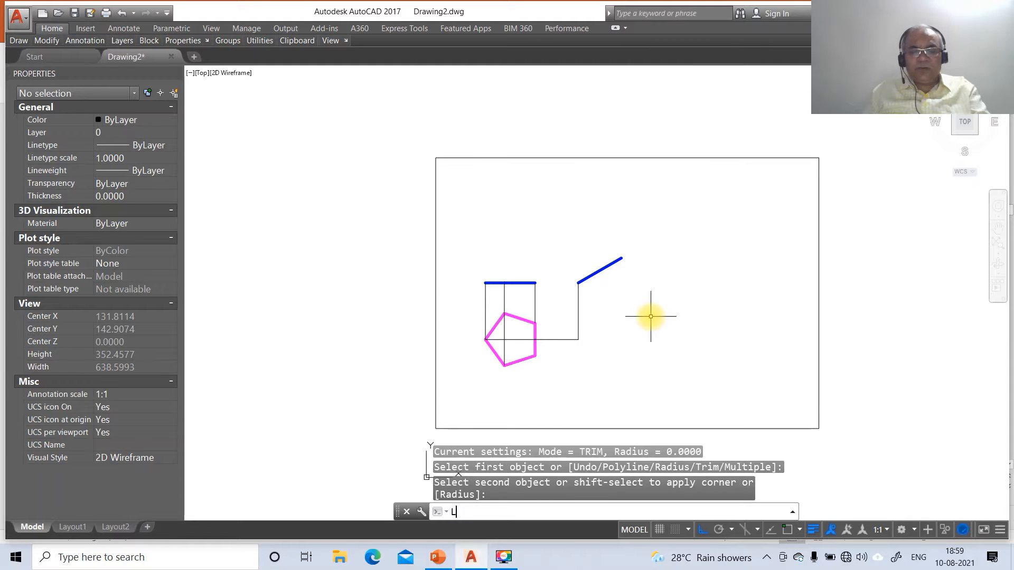
{"action": "key", "text": "Return"}
{"action": "type", "text": "end"}
{"action": "key", "text": "Return"}
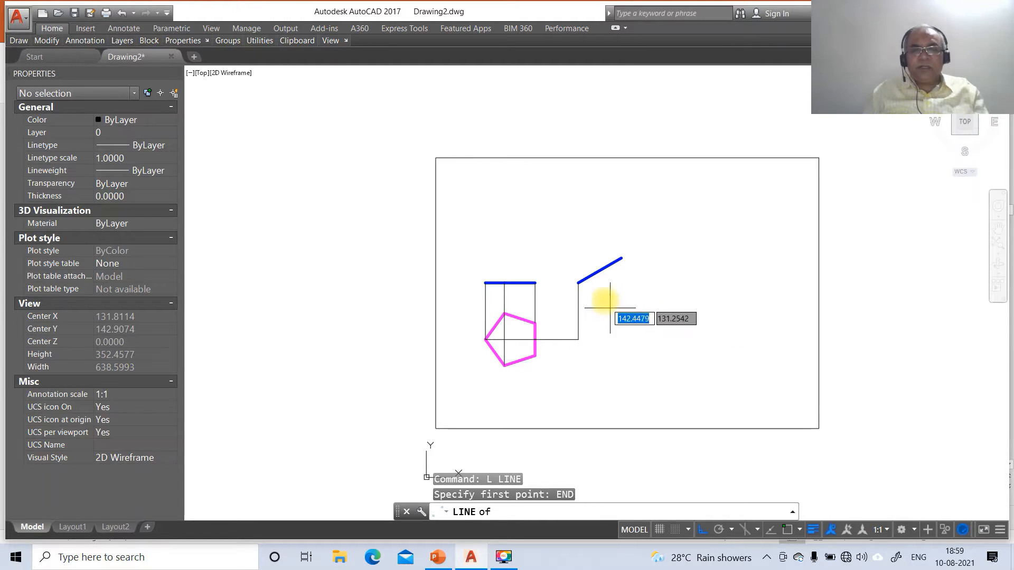
{"action": "left_click", "coordinate": [594, 273]}
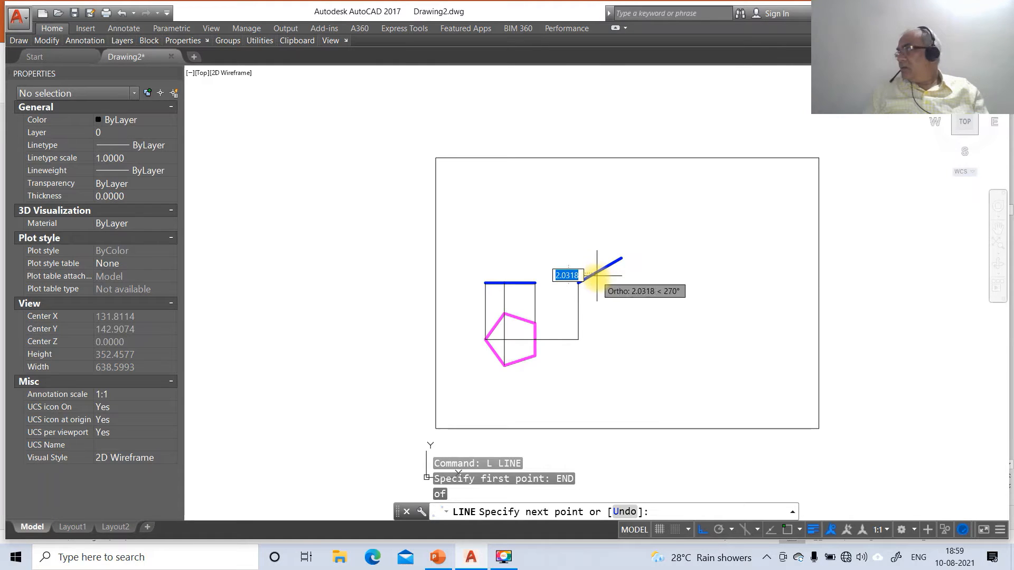
{"action": "left_click", "coordinate": [609, 377]}
{"action": "key", "text": "Return"}
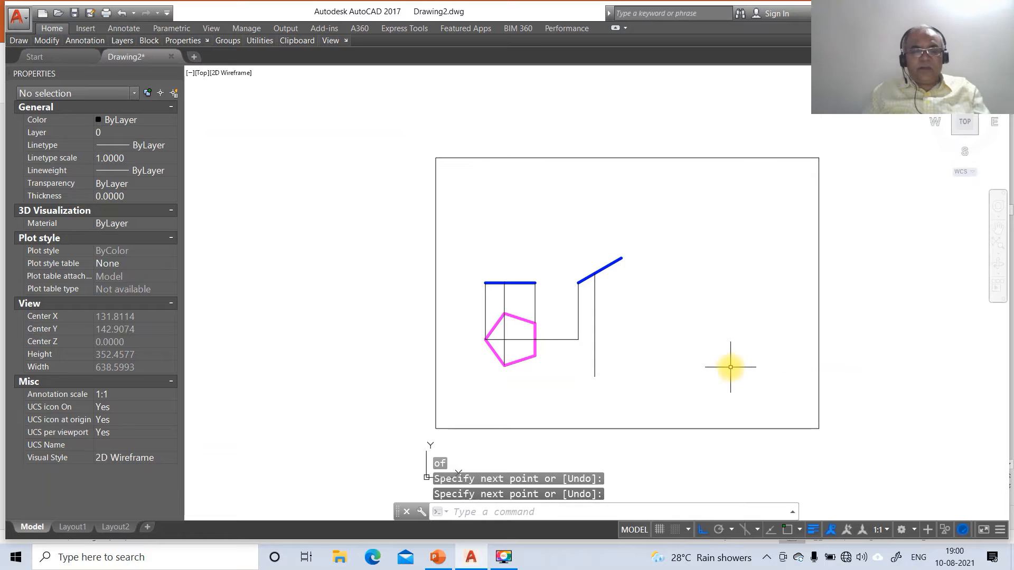
{"action": "type", "text": "E"}
{"action": "key", "text": "Escape"}
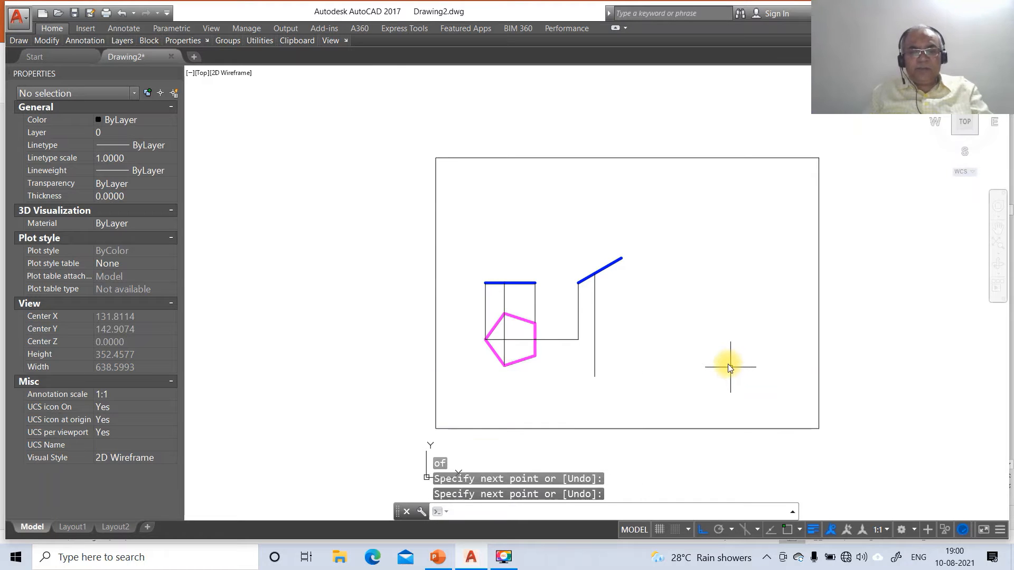
Draw a horizontal projector from the pentagon's top vertex perpendicular to the vertical projector from the inclined line's break point.
{"action": "type", "text": "L"}
{"action": "key", "text": "Return"}
{"action": "type", "text": "INT"}
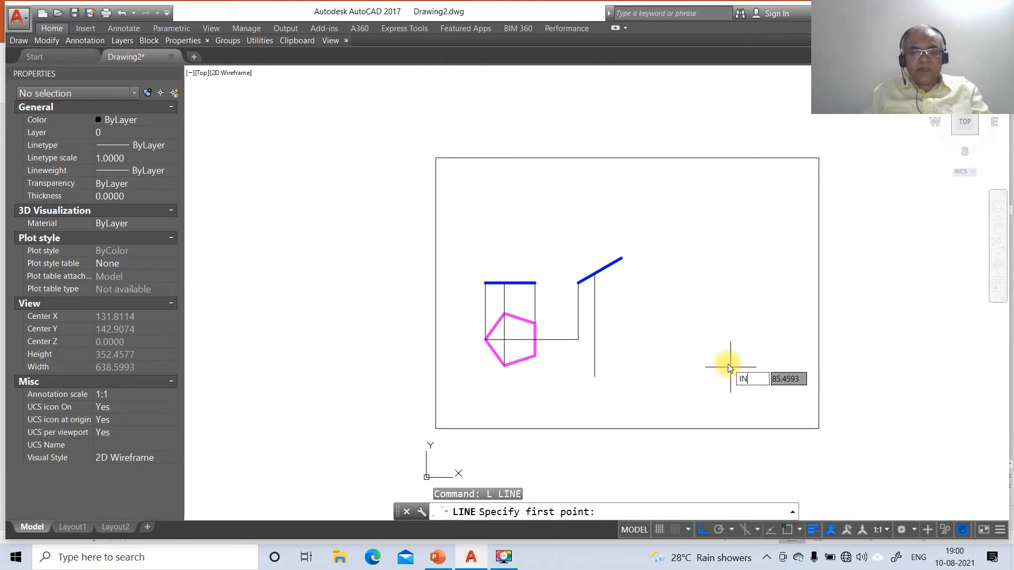
{"action": "key", "text": "Return"}
{"action": "left_click", "coordinate": [504, 313]}
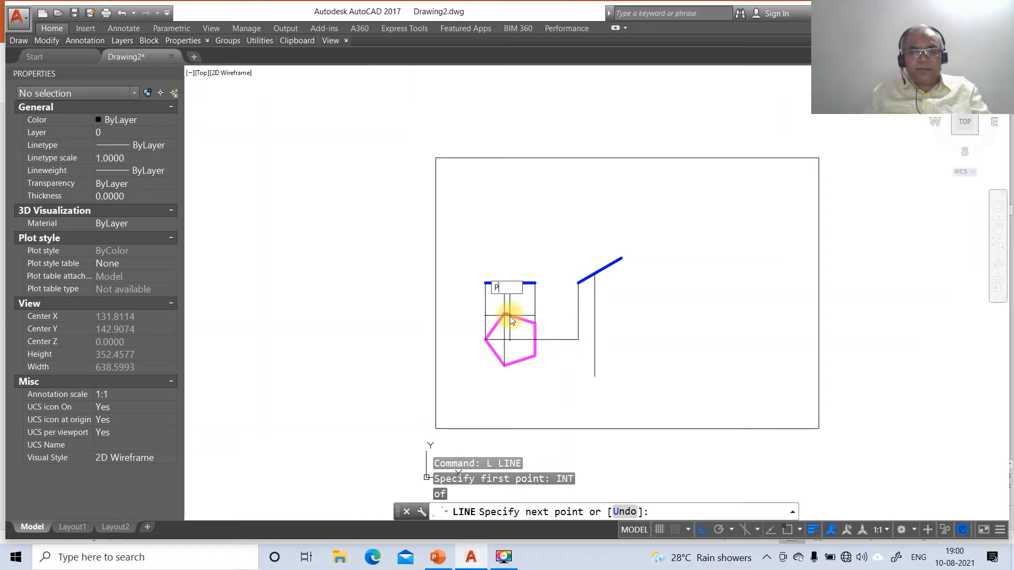
{"action": "type", "text": "PER"}
{"action": "key", "text": "Return"}
{"action": "left_click", "coordinate": [594, 315]}
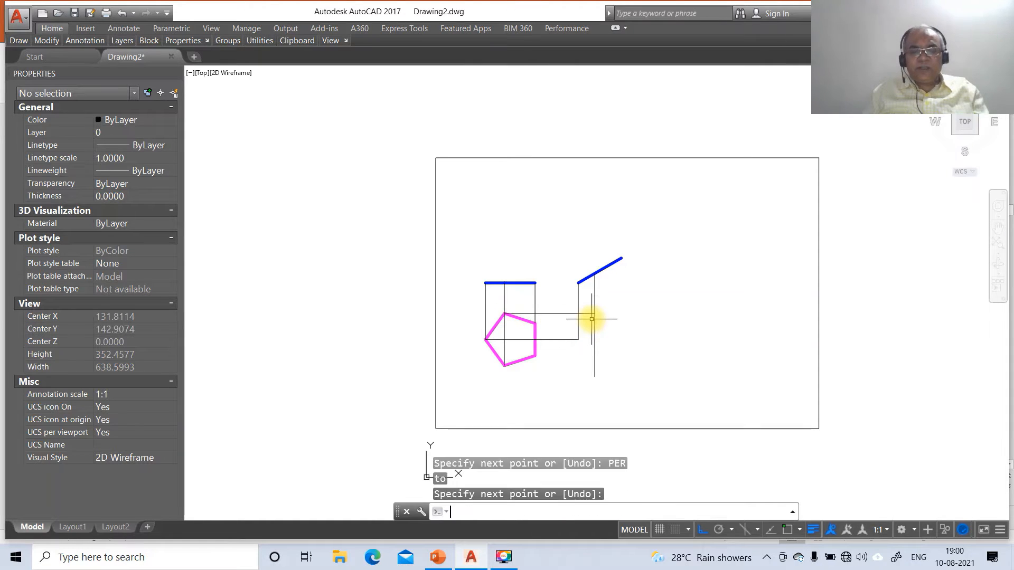
{"action": "key", "text": "Return"}
Draw a horizontal projector from the pentagon's bottom vertex perpendicular to the vertical projector from the inclined line's break point.
{"action": "key", "text": "Return"}
{"action": "type", "text": "int"}
{"action": "key", "text": "Return"}
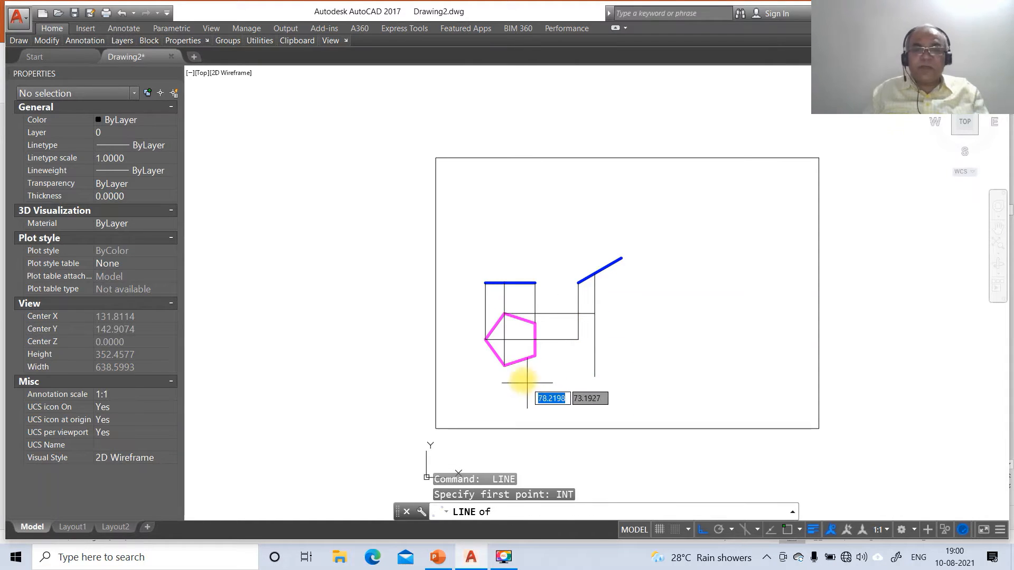
{"action": "left_click", "coordinate": [506, 365]}
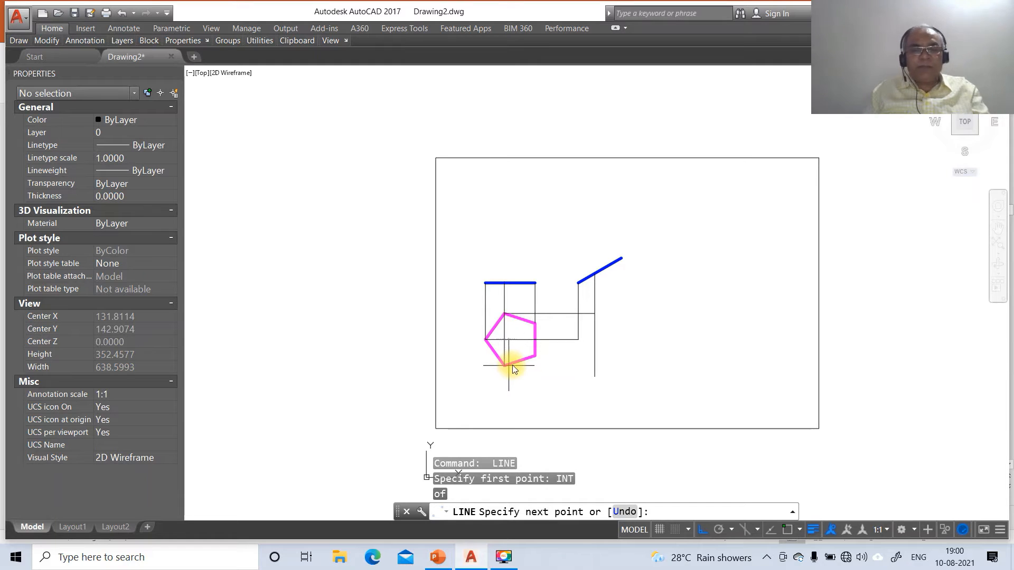
{"action": "type", "text": "per"}
{"action": "key", "text": "Return"}
{"action": "left_click", "coordinate": [594, 366]}
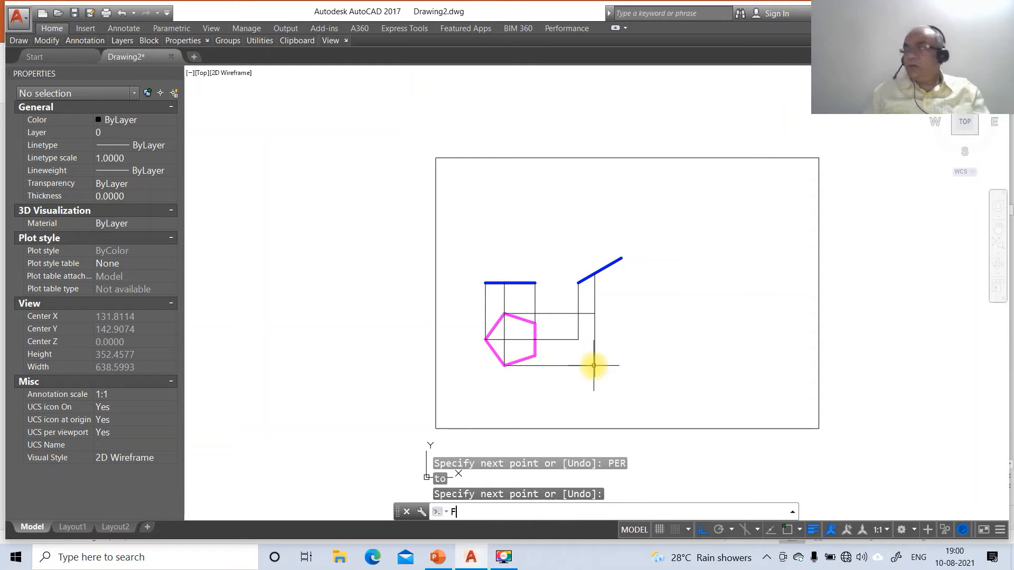
Fillet the bottom vertex's horizontal projector and the middle vertical projector into a sharp corner with radius 0.
{"action": "type", "text": "F"}
{"action": "key", "text": "Return"}
{"action": "left_click", "coordinate": [583, 366]}
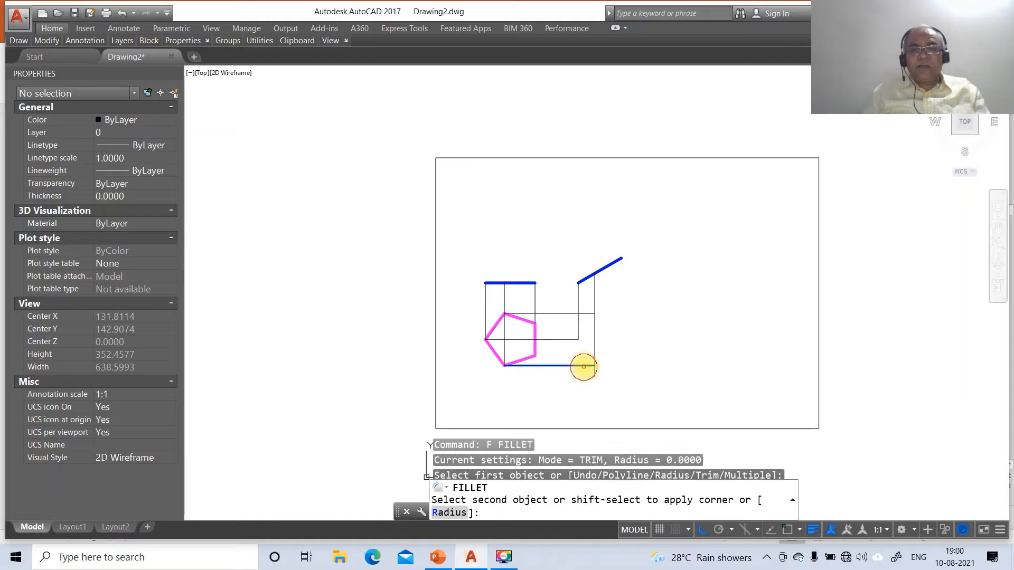
{"action": "key", "text": "Escape"}
Draw a vertical projector from the upper endpoint of the inclined blue line down past the pentagon's level.
{"action": "type", "text": "L"}
{"action": "key", "text": "Return"}
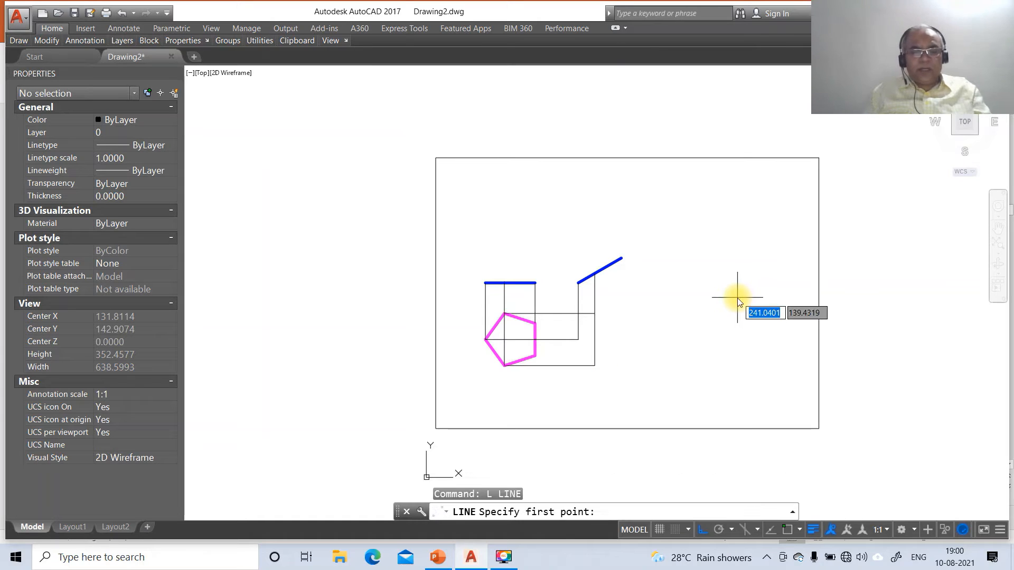
{"action": "type", "text": "end"}
{"action": "key", "text": "Return"}
{"action": "left_click", "coordinate": [620, 260]}
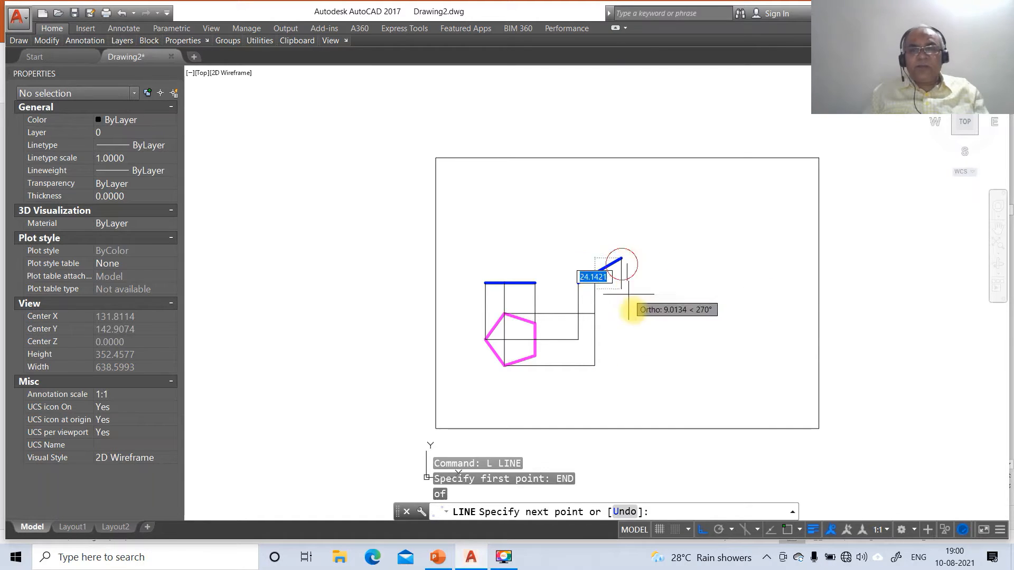
{"action": "left_click", "coordinate": [638, 375]}
{"action": "key", "text": "Return"}
Draw a horizontal projector from the pentagon's upper right vertex perpendicular to the rightmost vertical projector.
{"action": "key", "text": "Return"}
{"action": "type", "text": "INT"}
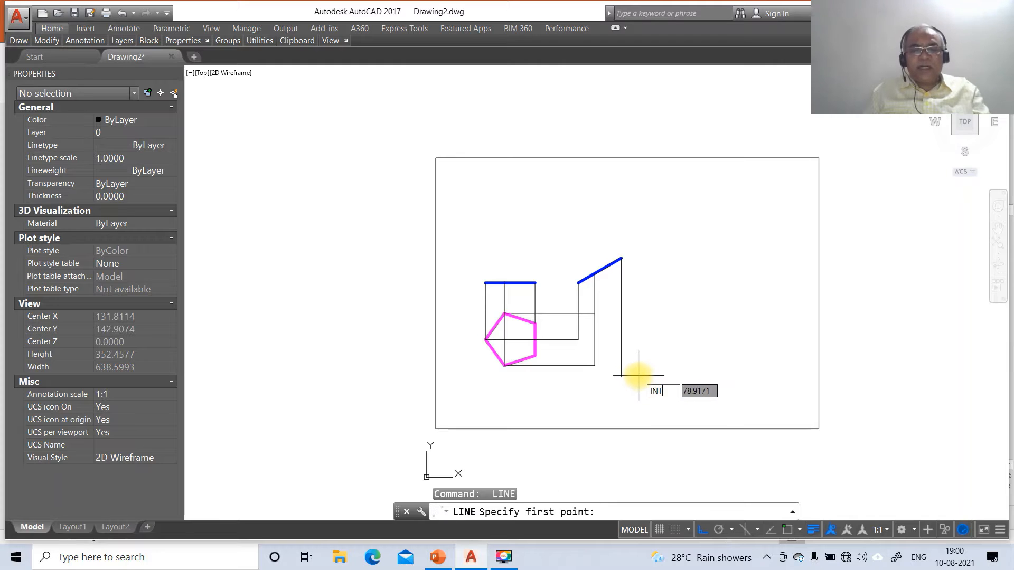
{"action": "key", "text": "Return"}
{"action": "left_click", "coordinate": [537, 324]}
{"action": "type", "text": "P"}
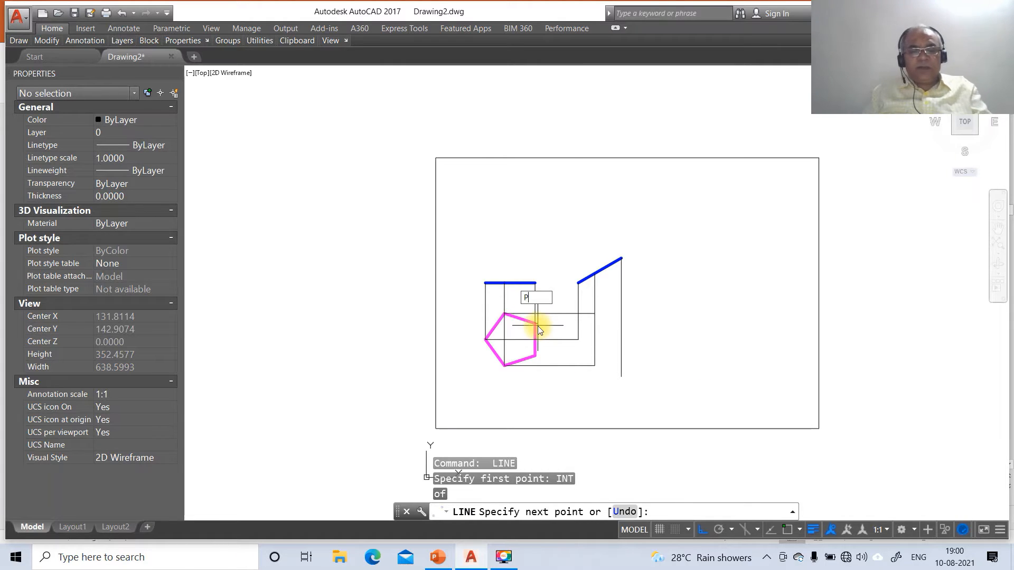
{"action": "type", "text": "ER"}
{"action": "key", "text": "Return"}
{"action": "left_click", "coordinate": [617, 330]}
{"action": "key", "text": "Return"}
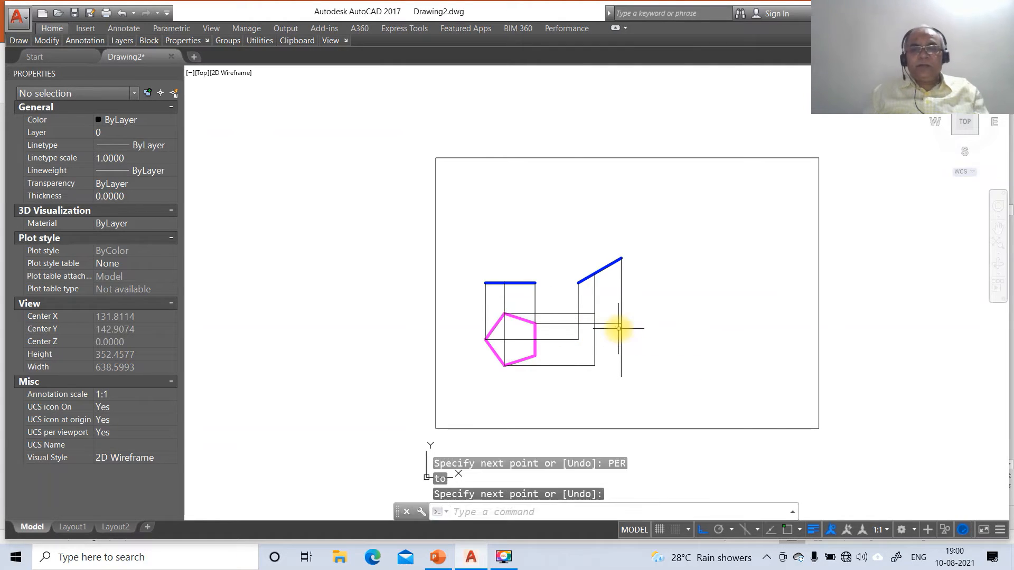
Draw a horizontal projector from the pentagon's lower right vertex perpendicular to the rightmost vertical projector.
{"action": "key", "text": "Return"}
{"action": "type", "text": "INT"}
{"action": "key", "text": "Return"}
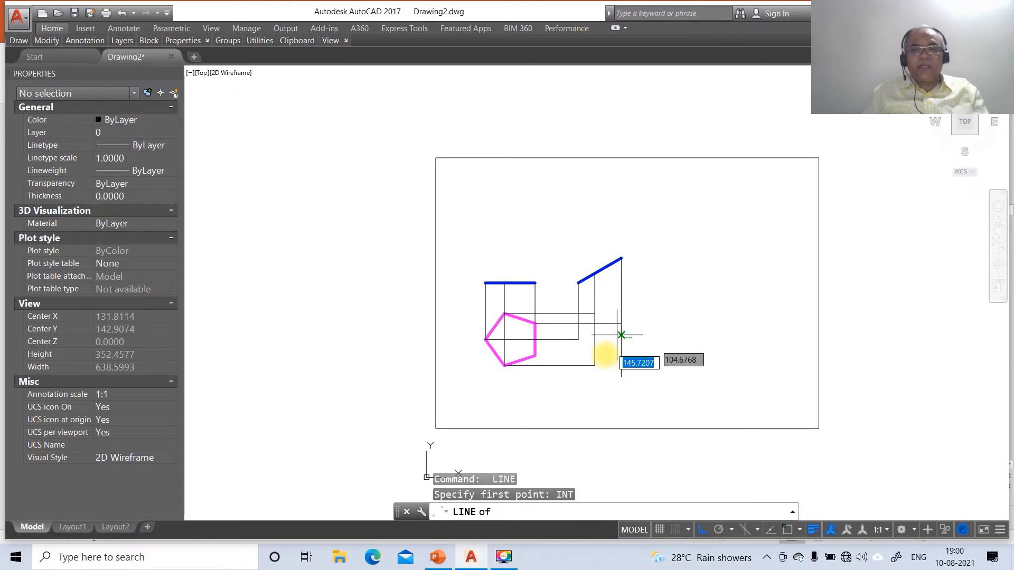
{"action": "left_click", "coordinate": [535, 355]}
{"action": "type", "text": "PER"}
{"action": "key", "text": "Return"}
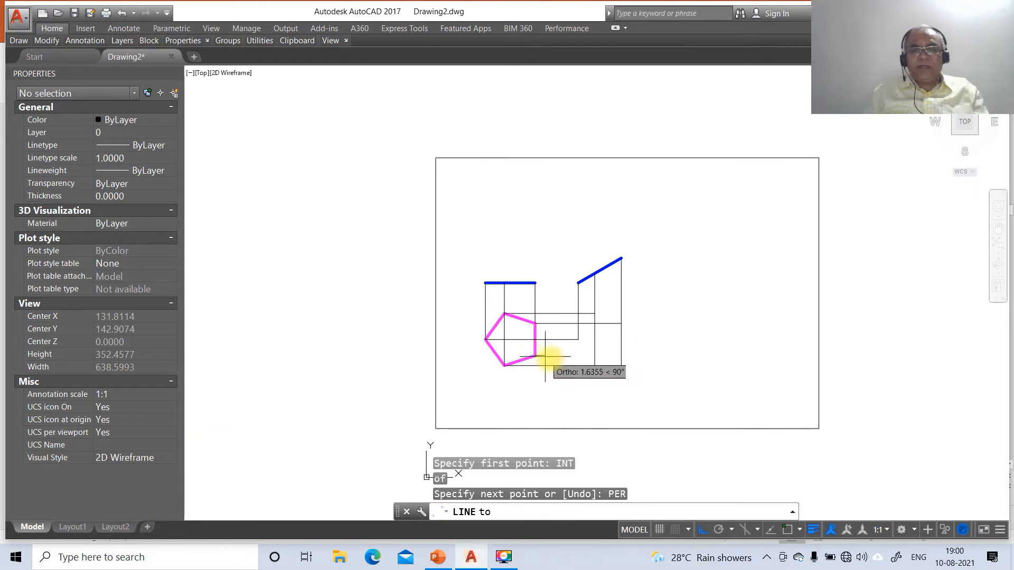
{"action": "left_click", "coordinate": [618, 359]}
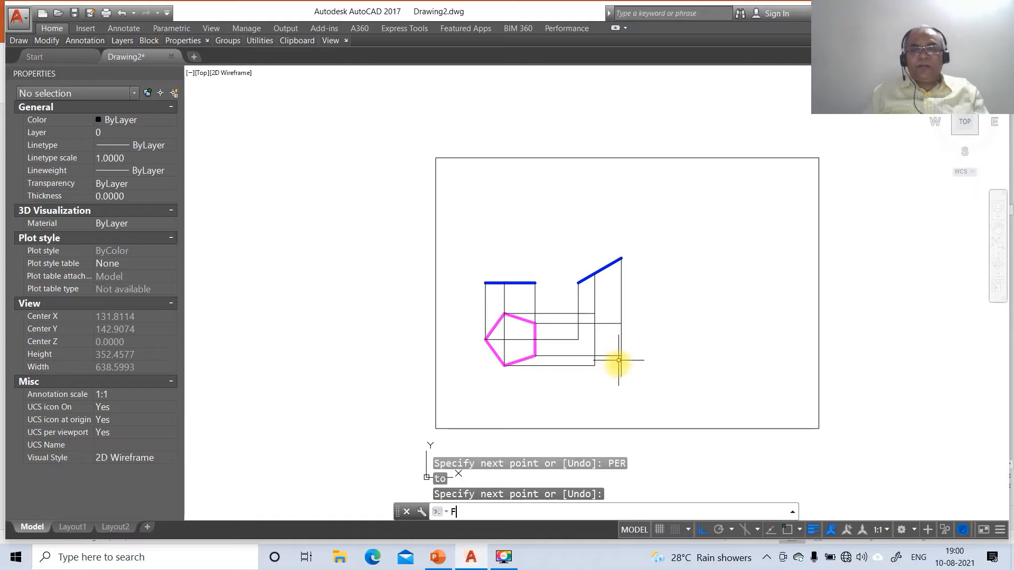
Fillet the lower right vertex's horizontal projector and the rightmost vertical projector into a sharp corner with radius 0.
{"action": "type", "text": "F"}
{"action": "key", "text": "Return"}
{"action": "left_click", "coordinate": [613, 355]}
{"action": "left_click", "coordinate": [620, 346]}
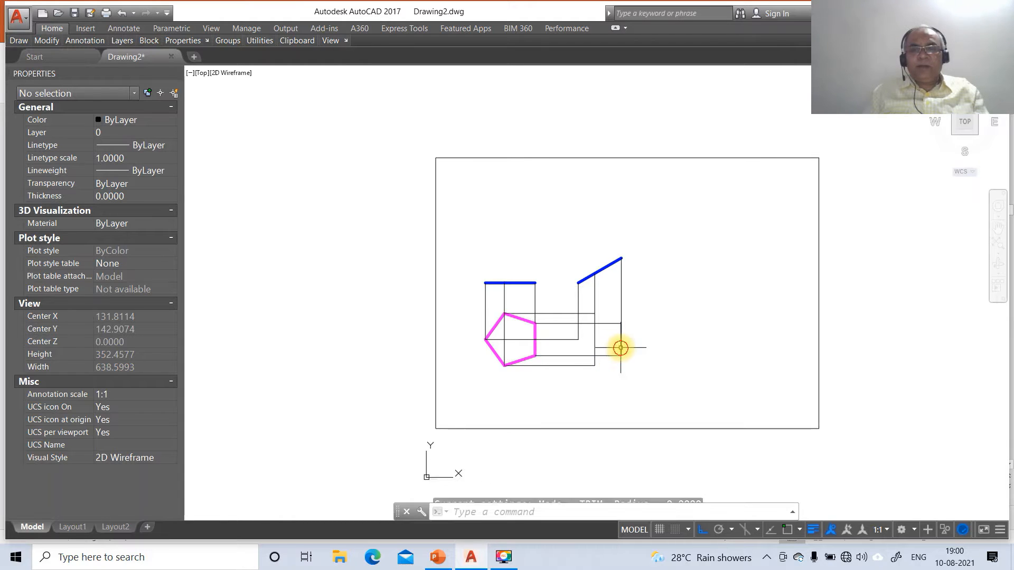
Draw the inclined top view's lower edges, joining the projector intersections from the lower right vertex through the bottom vertex to the leftmost vertex.
{"action": "type", "text": "L"}
{"action": "key", "text": "Return"}
{"action": "type", "text": "INT"}
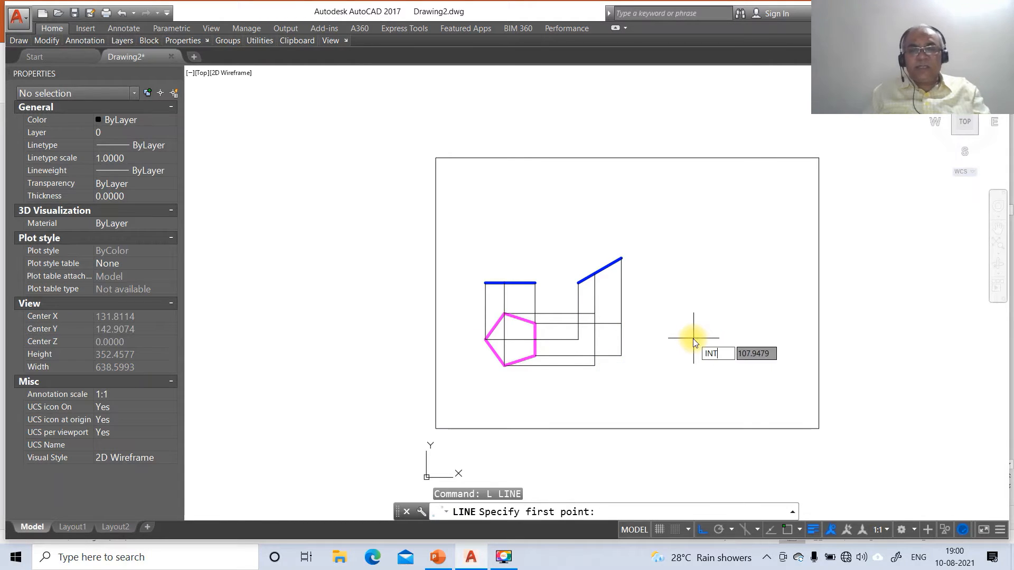
{"action": "key", "text": "Return"}
{"action": "left_click", "coordinate": [619, 355]}
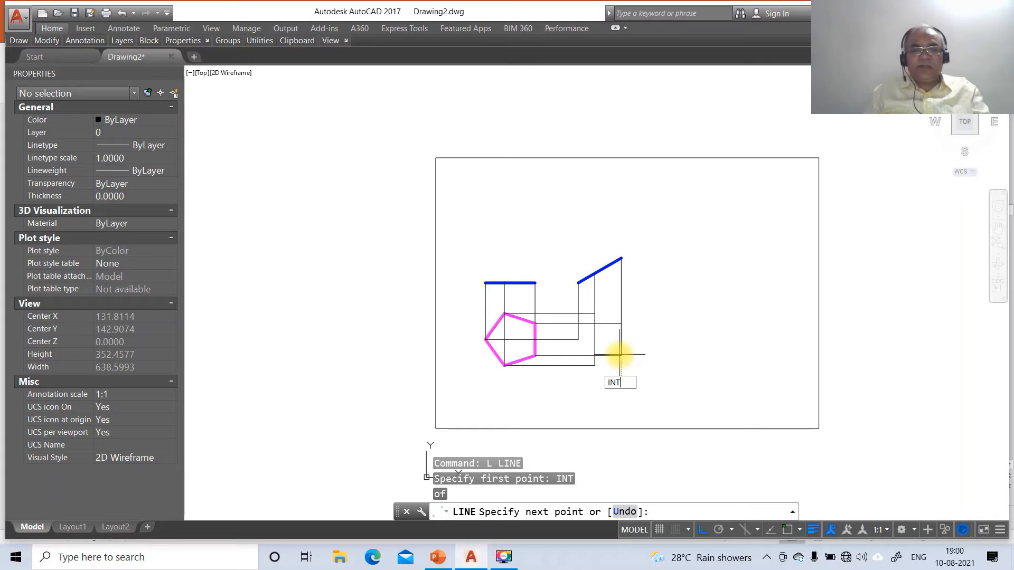
{"action": "key", "text": "Return"}
{"action": "left_click", "coordinate": [595, 365]}
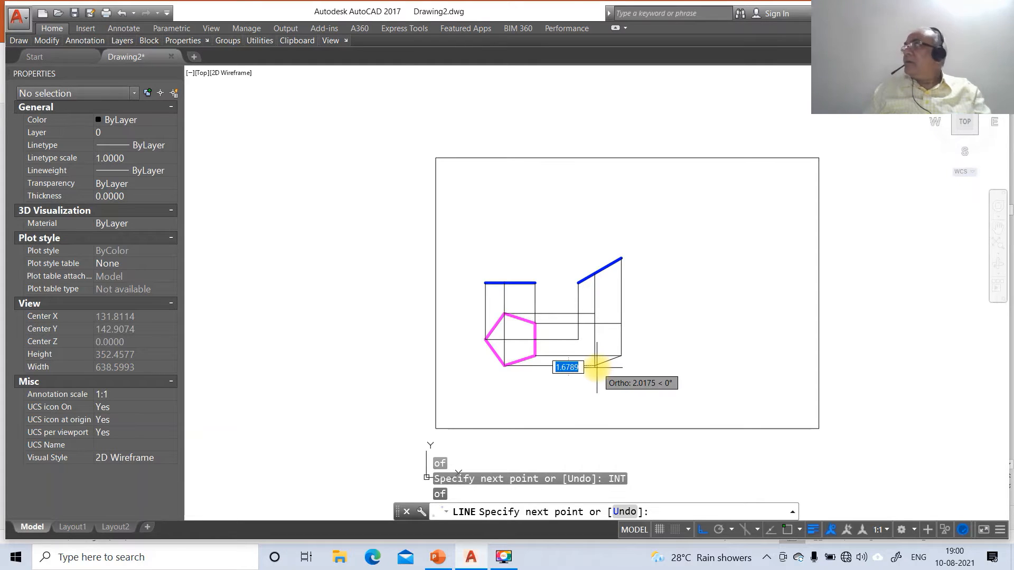
{"action": "type", "text": "IN"}
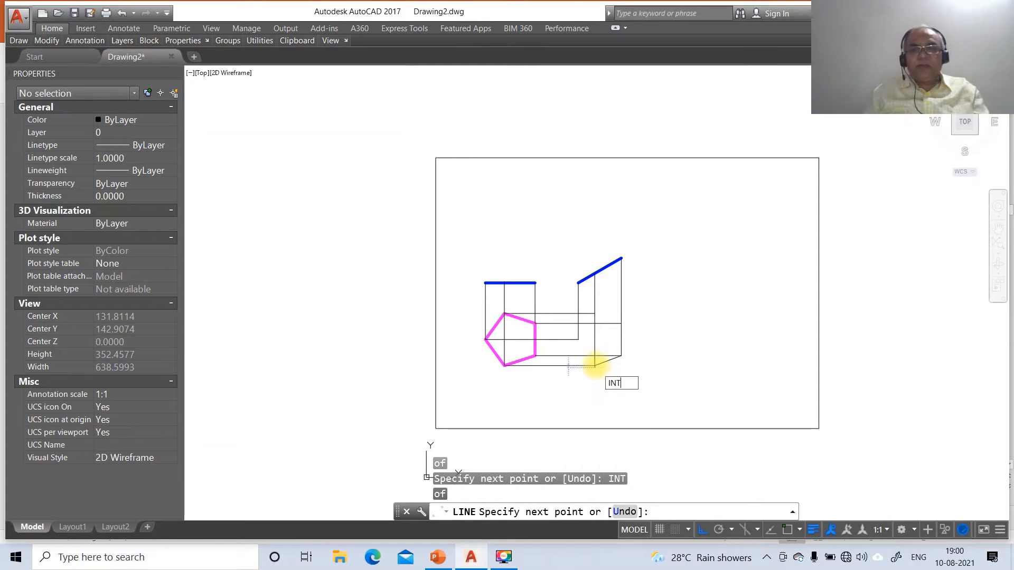
{"action": "type", "text": "T"}
{"action": "key", "text": "Return"}
{"action": "left_click", "coordinate": [580, 339]}
Continue the outline from the leftmost vertex through the upper projector intersection to the upper right vertex, then end the line.
{"action": "type", "text": "IN"}
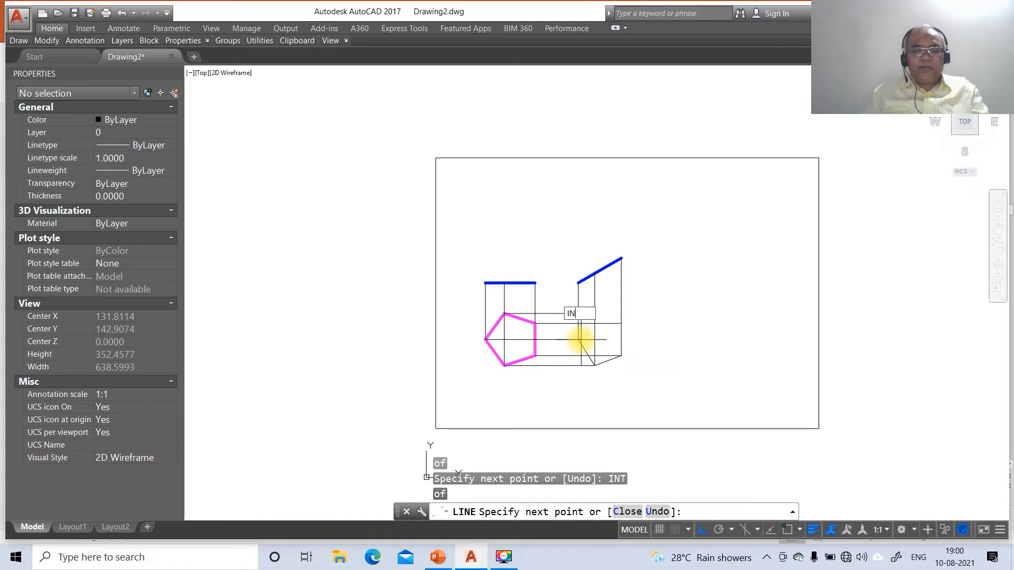
{"action": "type", "text": "T"}
{"action": "key", "text": "Return"}
{"action": "left_click", "coordinate": [594, 313]}
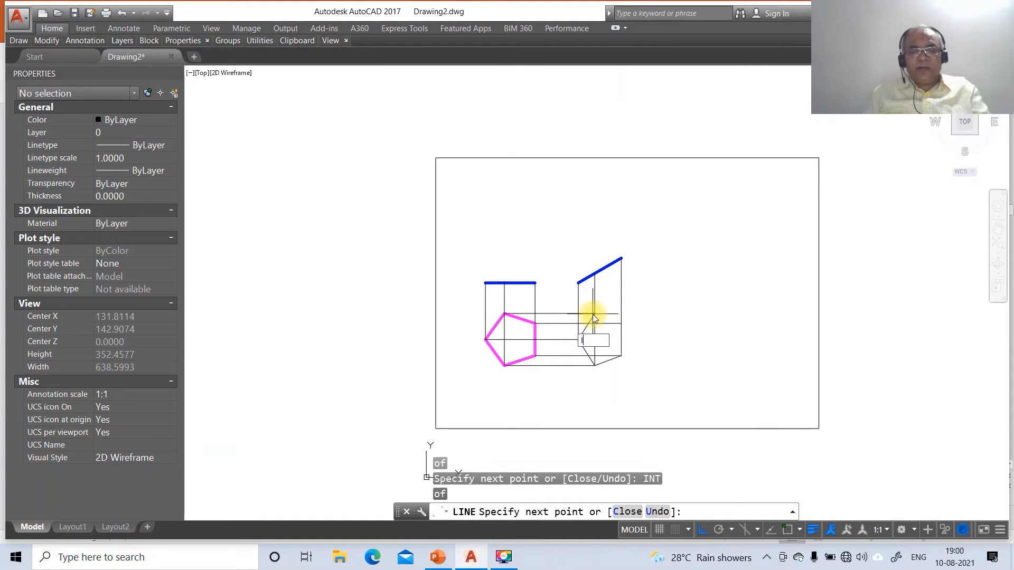
{"action": "type", "text": "INT"}
{"action": "key", "text": "Return"}
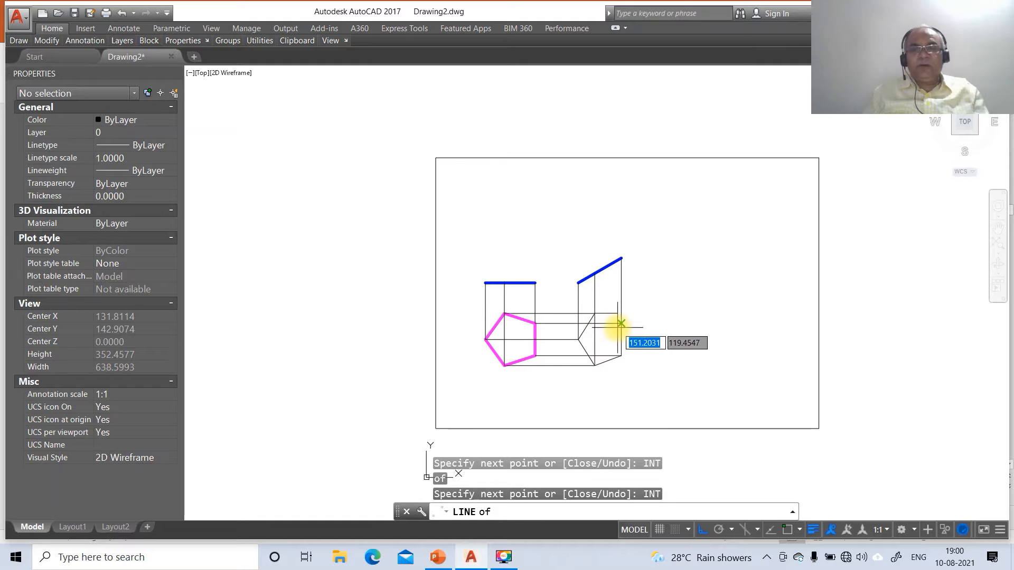
{"action": "key", "text": "Return"}
{"action": "key", "text": "Return"}
Extend the pentagon's horizontal centre projector to the rightmost vertical projector.
{"action": "type", "text": "ex"}
{"action": "key", "text": "Return"}
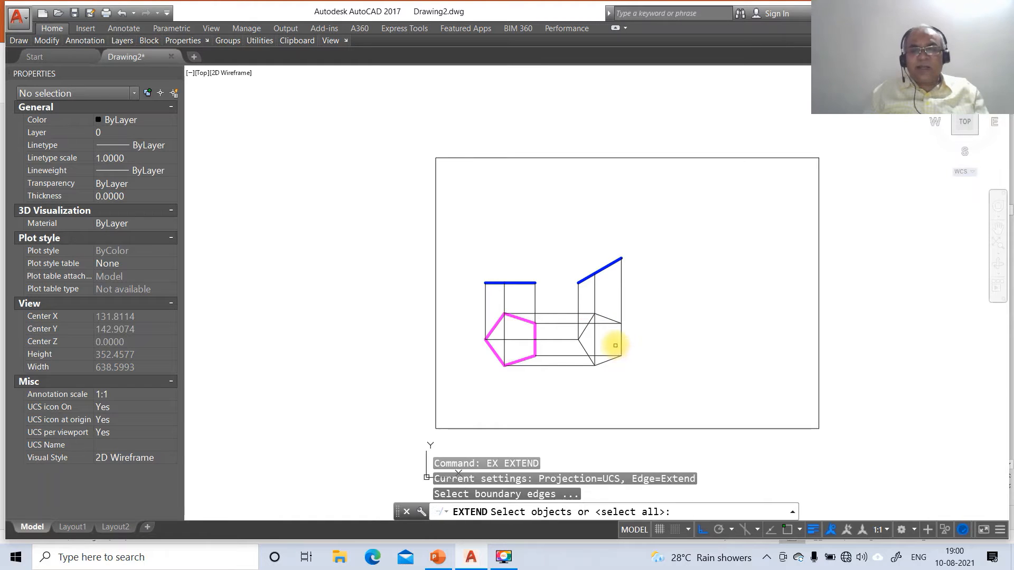
{"action": "left_click", "coordinate": [620, 342]}
{"action": "key", "text": "Return"}
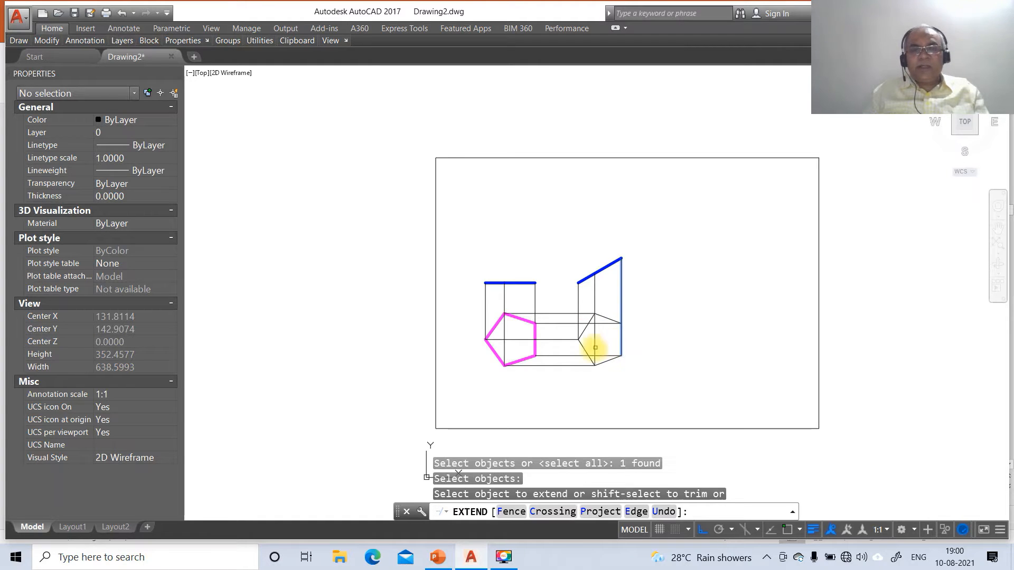
{"action": "left_click", "coordinate": [571, 339]}
{"action": "key", "text": "Return"}
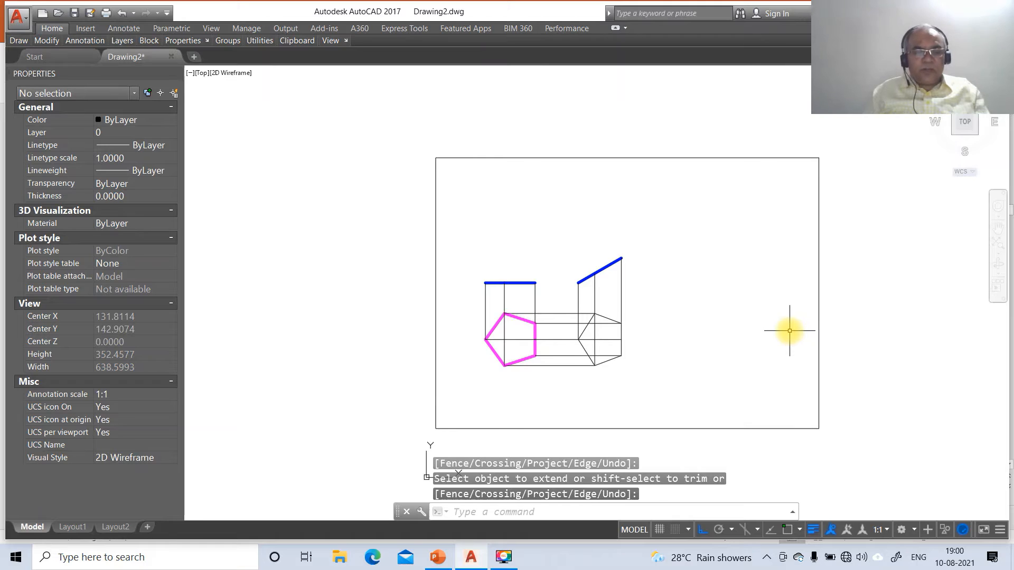
Break the rightmost vertical projector at a single point, its intersection with the new pentagon's upper right vertex.
{"action": "type", "text": "br"}
{"action": "key", "text": "Return"}
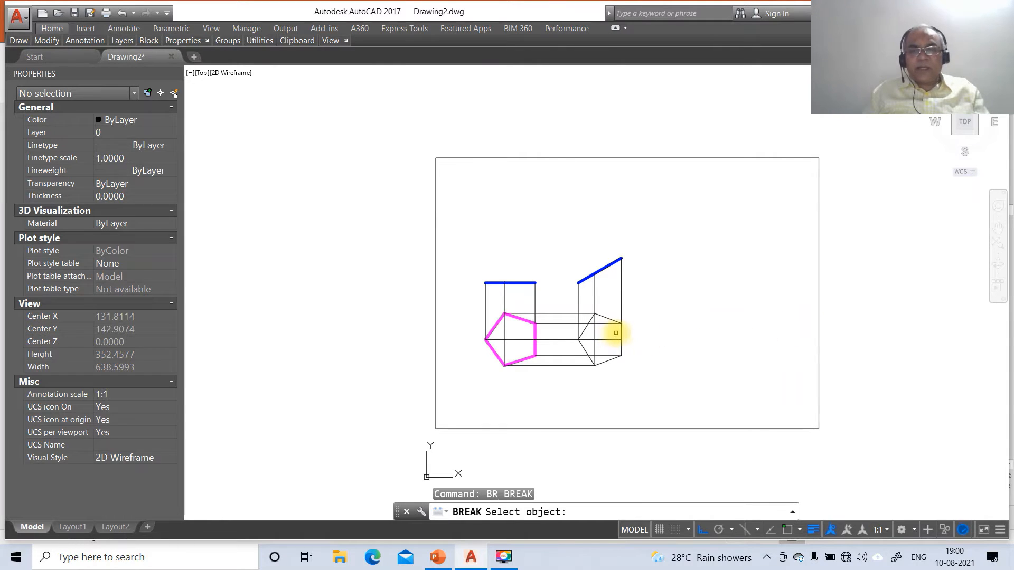
{"action": "left_click", "coordinate": [619, 333]}
{"action": "type", "text": "F"}
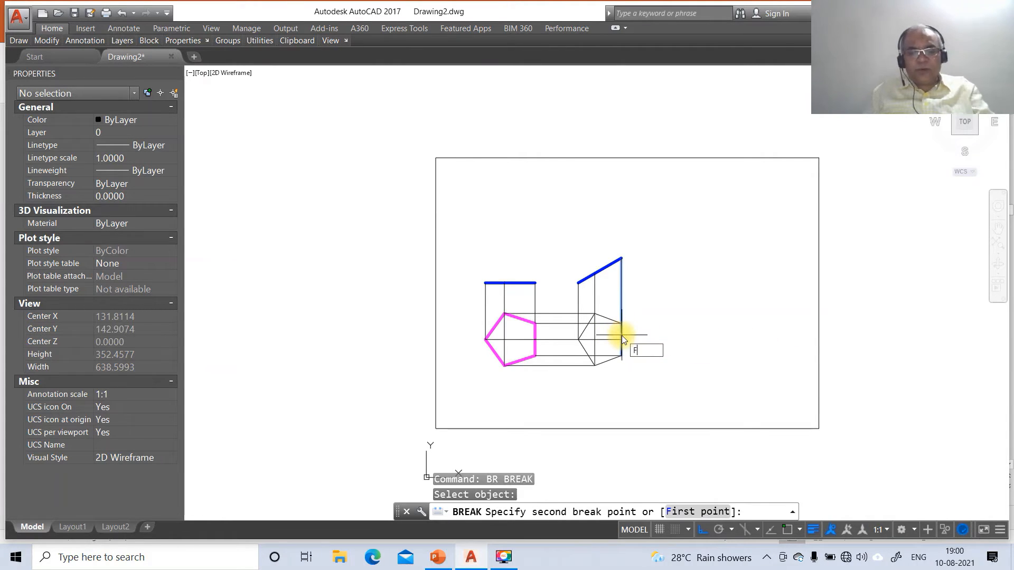
{"action": "key", "text": "Return"}
{"action": "type", "text": "INT"}
{"action": "key", "text": "Return"}
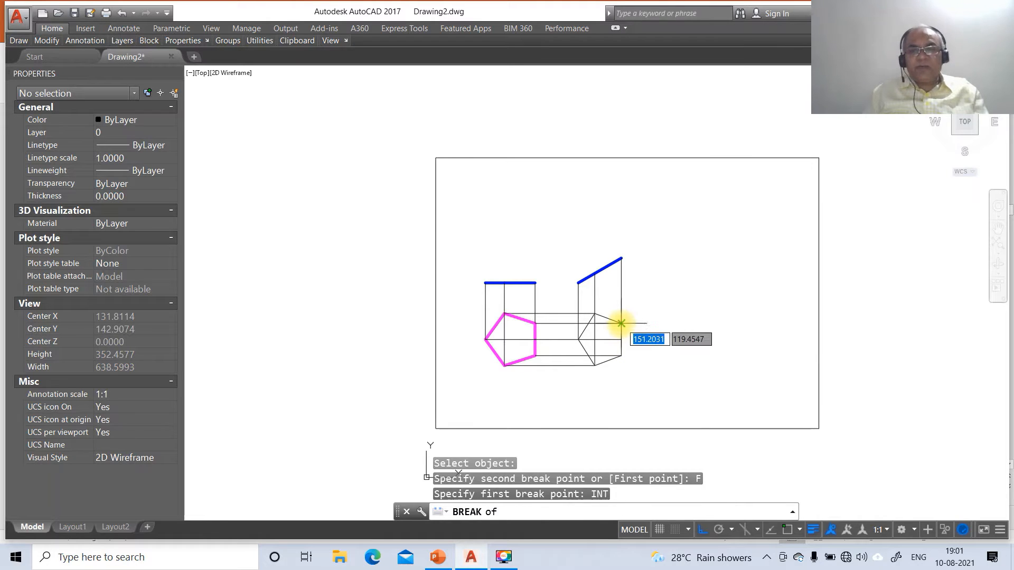
{"action": "left_click", "coordinate": [622, 323]}
{"action": "type", "text": "@"}
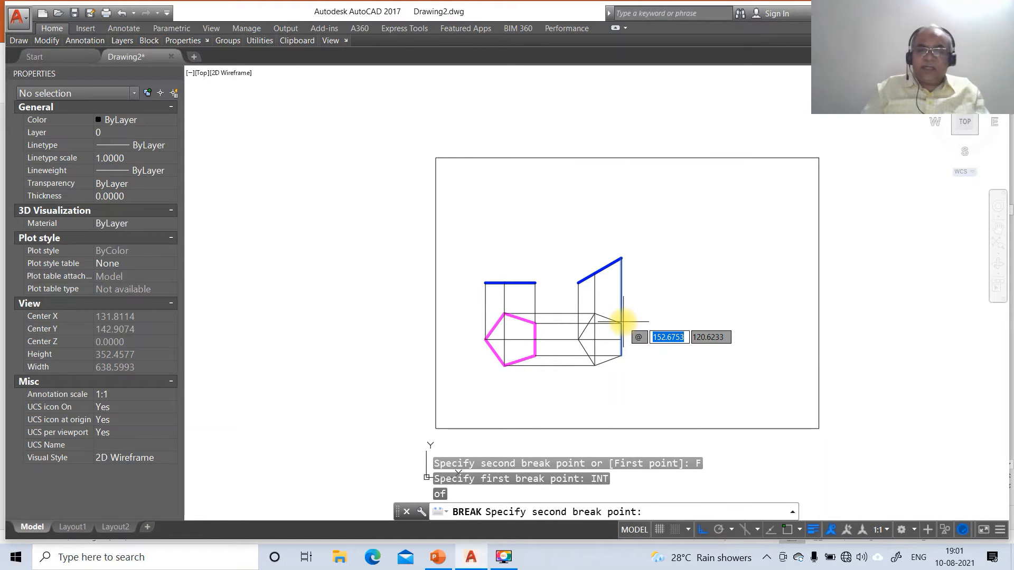
{"action": "key", "text": "Return"}
Break the middle vertical projector at a single point, its intersection with the new pentagon's top vertex.
{"action": "key", "text": "Return"}
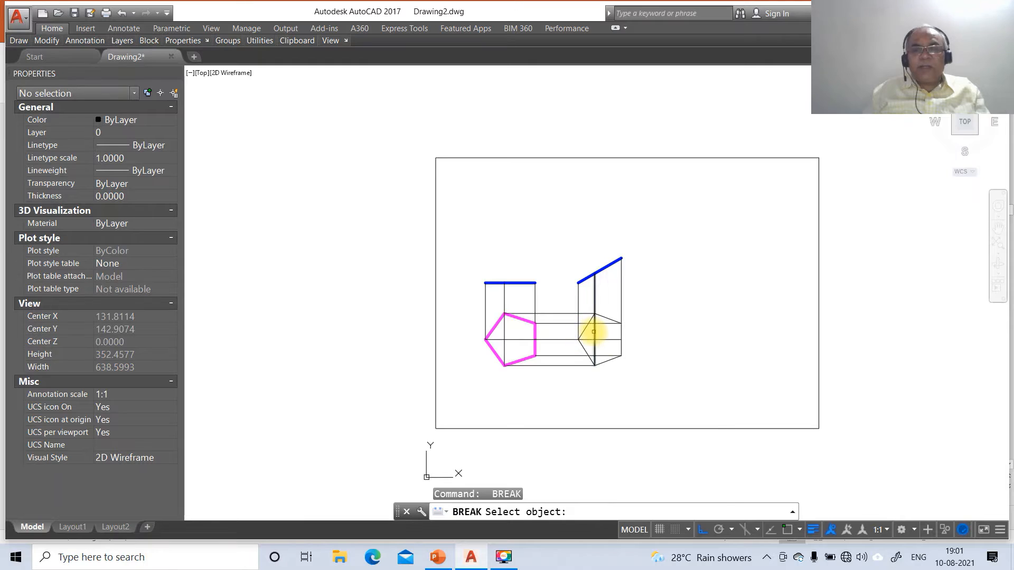
{"action": "left_click", "coordinate": [593, 332]}
{"action": "type", "text": "D"}
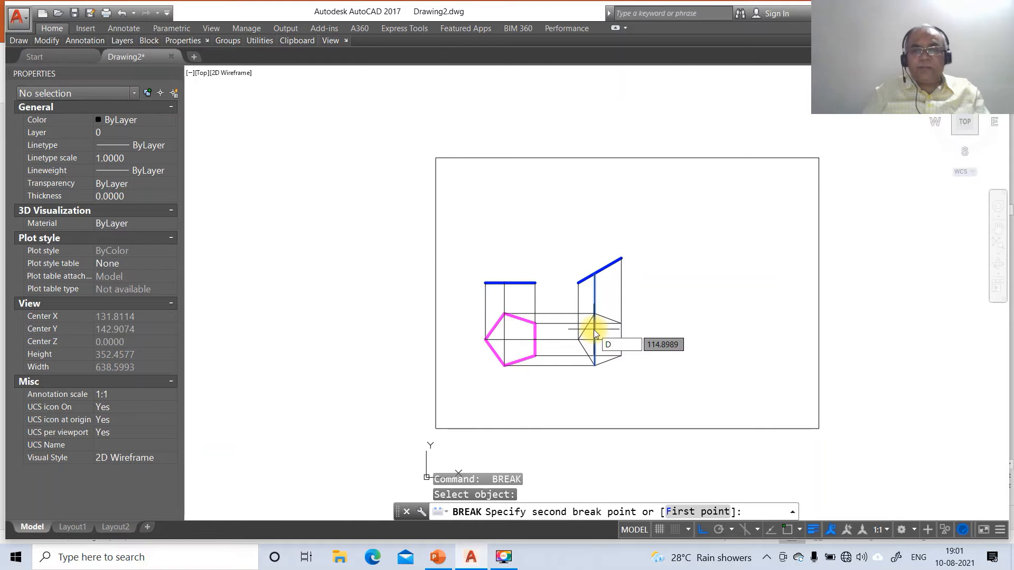
{"action": "key", "text": "Return"}
{"action": "type", "text": "INT"}
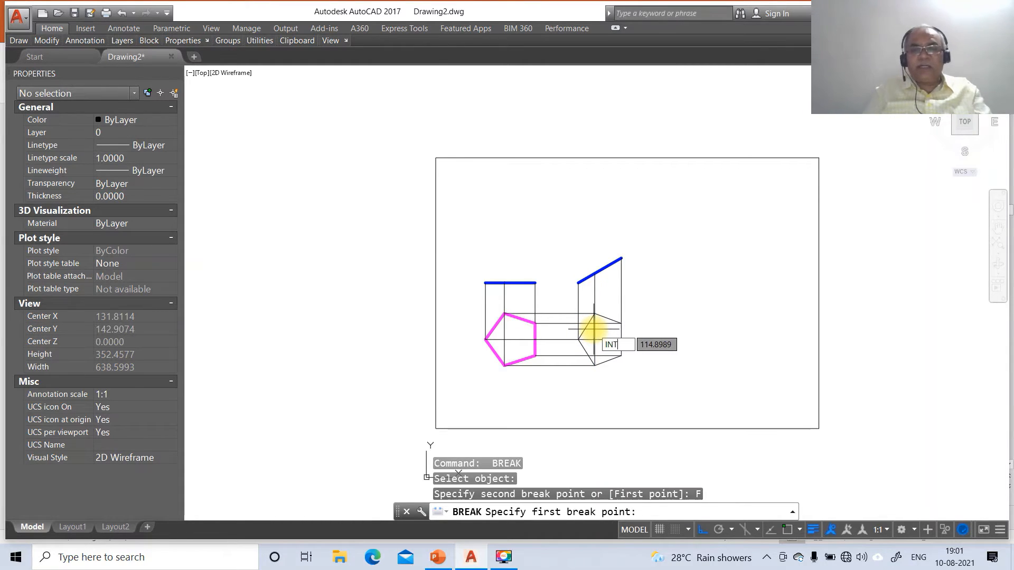
{"action": "key", "text": "Return"}
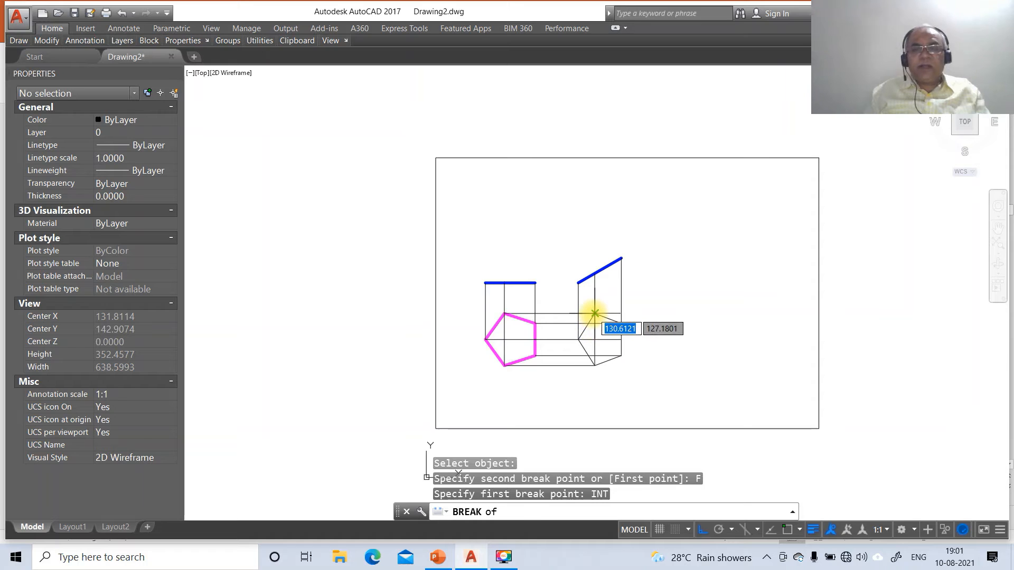
{"action": "left_click", "coordinate": [594, 323]}
{"action": "type", "text": "@"}
{"action": "key", "text": "Return"}
Break the horizontal centre projector at a single point, its intersection with the new pentagon's leftmost vertex.
{"action": "key", "text": "Return"}
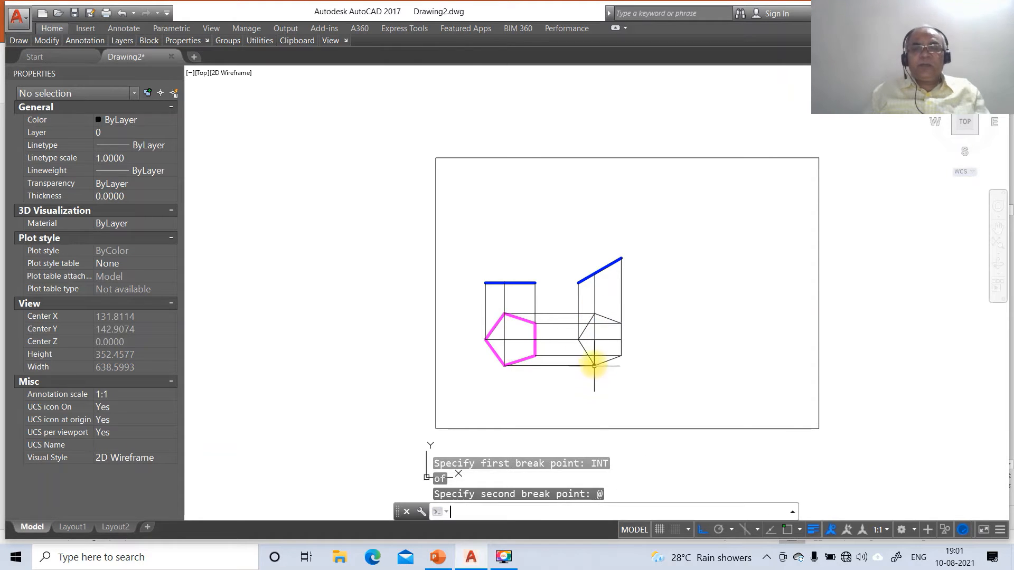
{"action": "left_click", "coordinate": [587, 339]}
{"action": "type", "text": "F"}
{"action": "key", "text": "Return"}
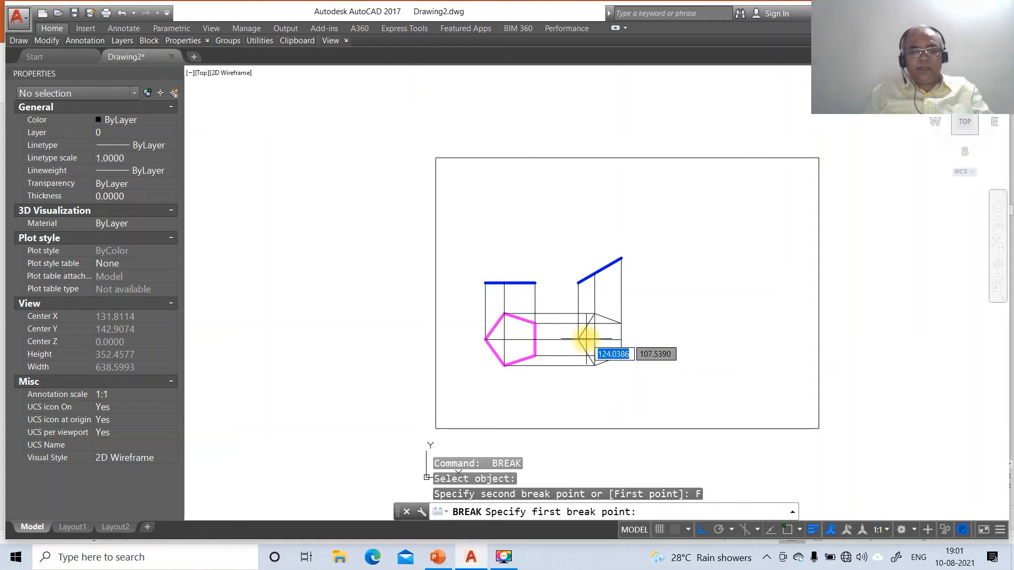
{"action": "type", "text": "INT"}
{"action": "key", "text": "Return"}
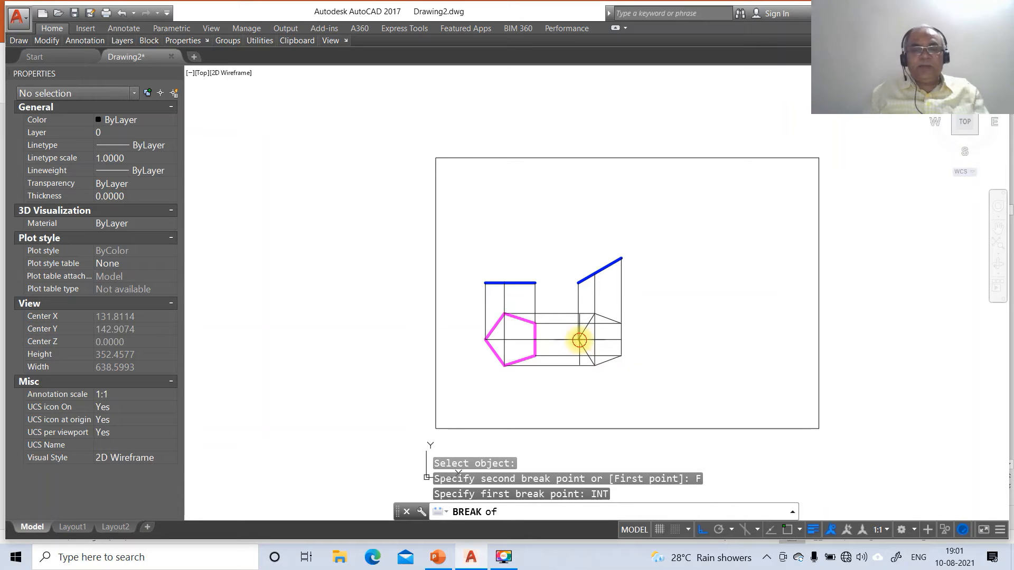
{"action": "left_click", "coordinate": [579, 339]}
{"action": "type", "text": "@"}
{"action": "key", "text": "Return"}
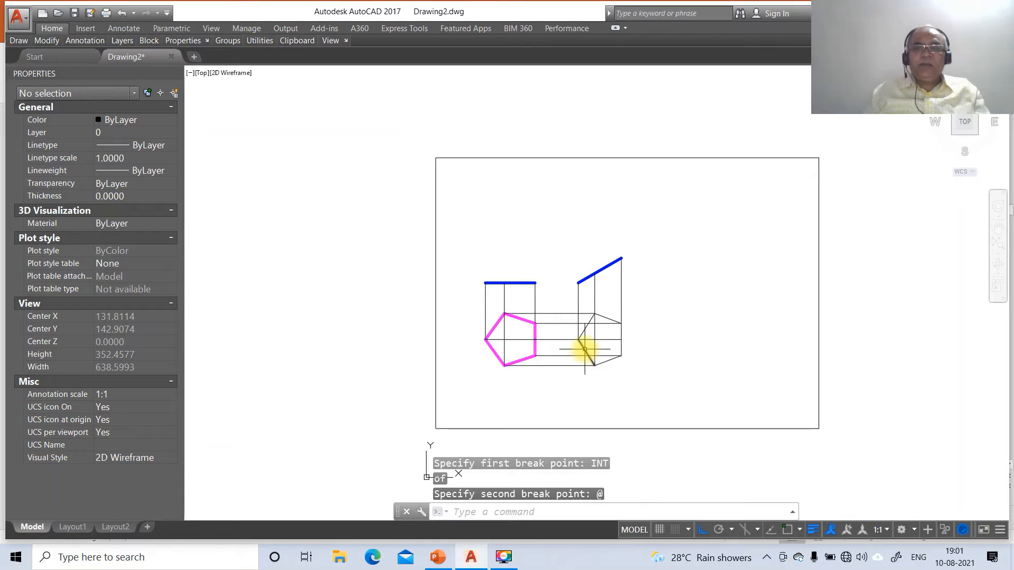
Assign the five edges of the new foreshortened pentagon to layer TV.
{"action": "left_click", "coordinate": [584, 346]}
{"action": "left_click", "coordinate": [589, 323]}
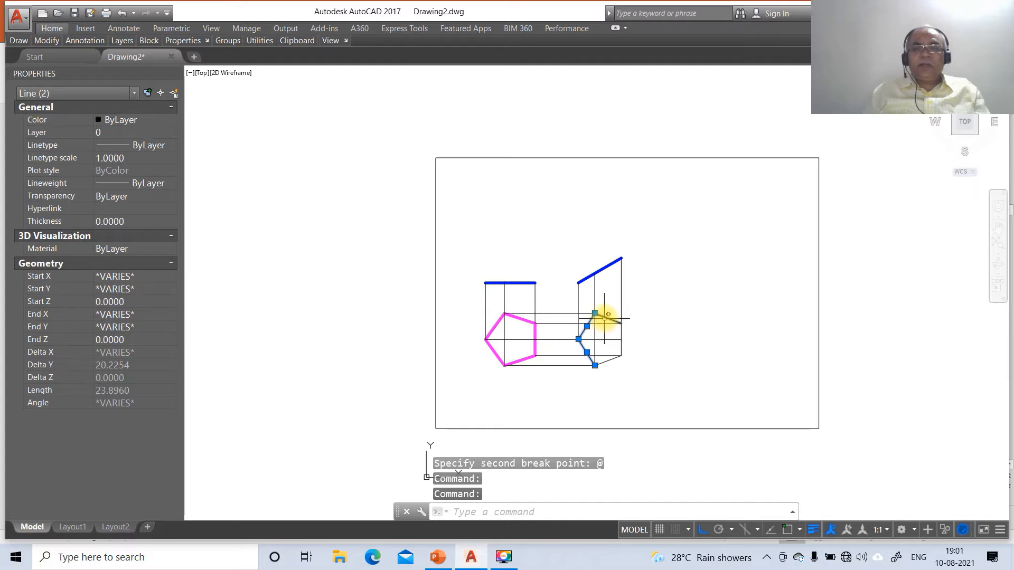
{"action": "left_click", "coordinate": [607, 317]}
{"action": "left_click", "coordinate": [622, 343]}
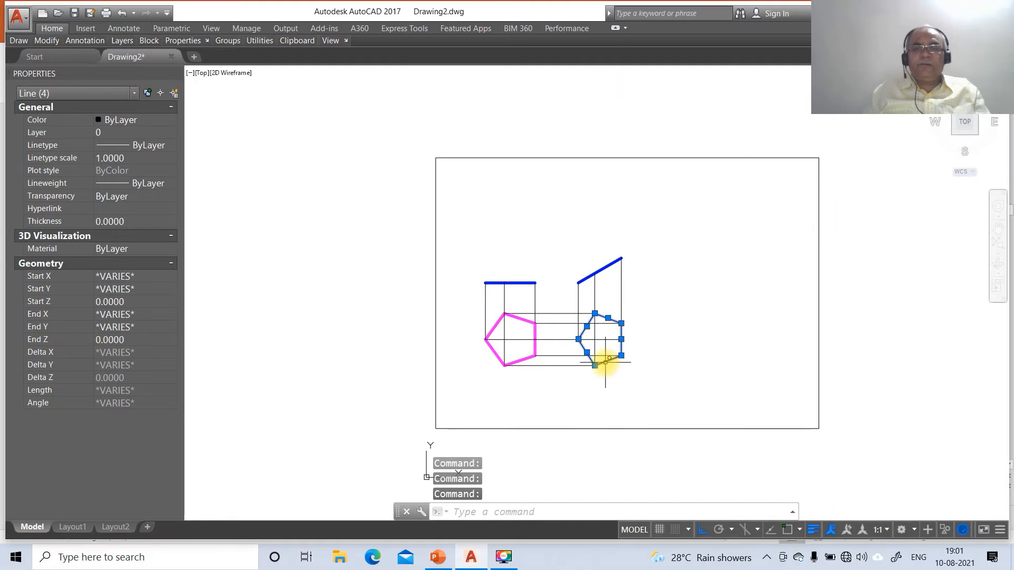
{"action": "left_click", "coordinate": [605, 362]}
{"action": "left_click", "coordinate": [36, 131]}
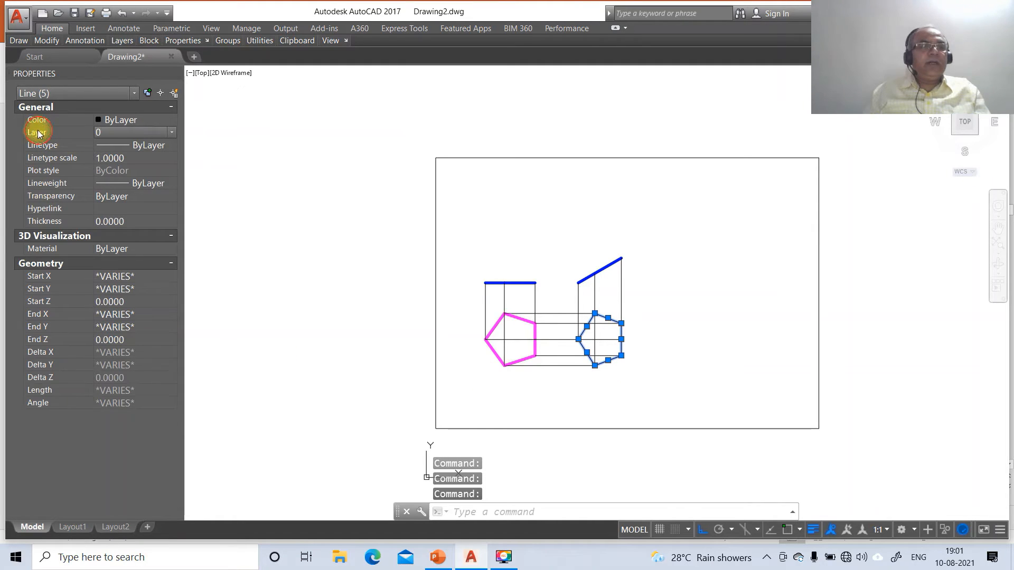
{"action": "left_click", "coordinate": [170, 132]}
{"action": "left_click", "coordinate": [122, 166]}
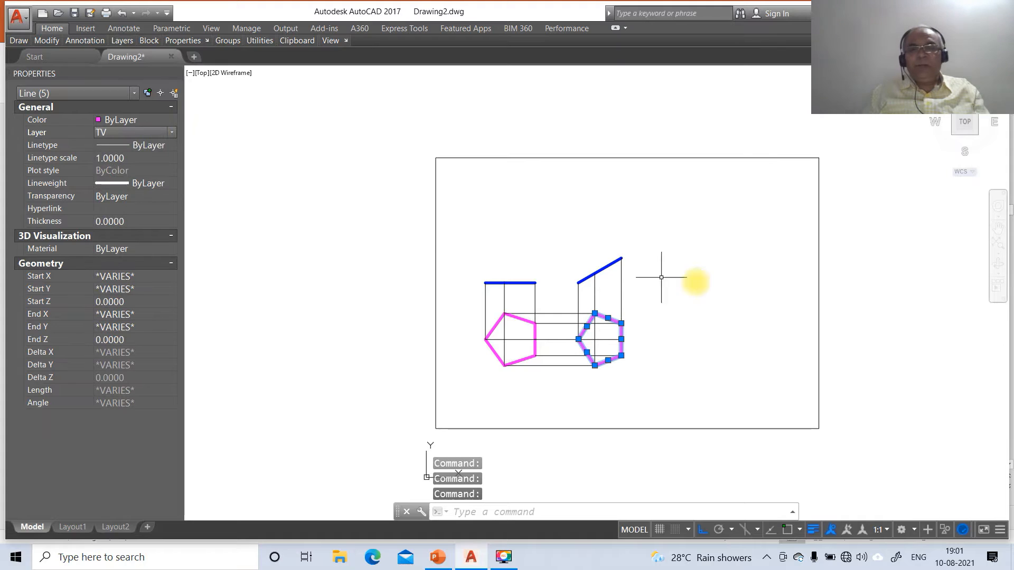
{"action": "key", "text": "Escape"}
{"action": "key", "text": "Escape"}
{"action": "key", "text": "Escape"}
Copy the foreshortened pentagon with its inner centre lines horizontally to the right, clear of the existing views.
{"action": "type", "text": "c"}
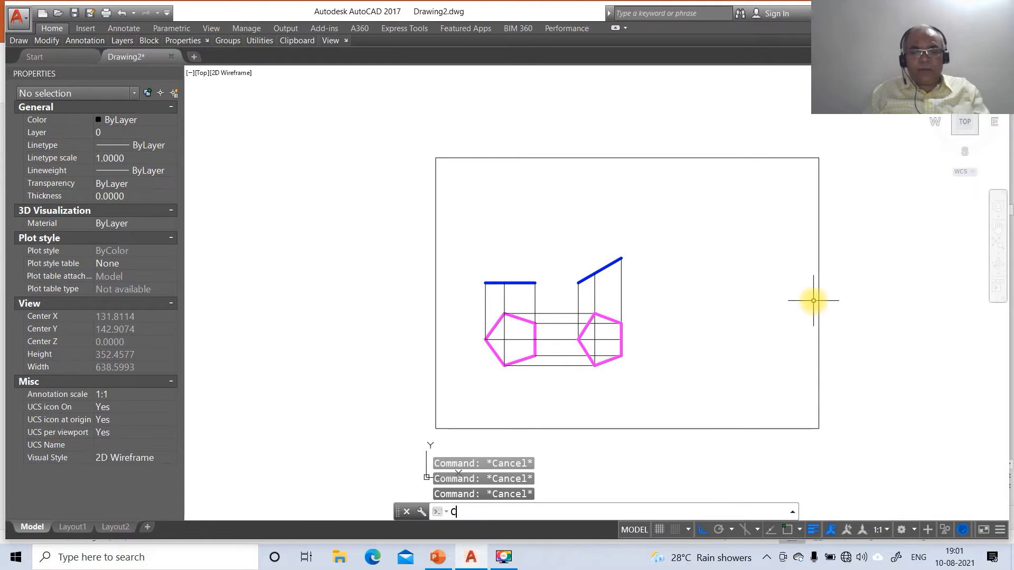
{"action": "type", "text": "o"}
{"action": "key", "text": "Return"}
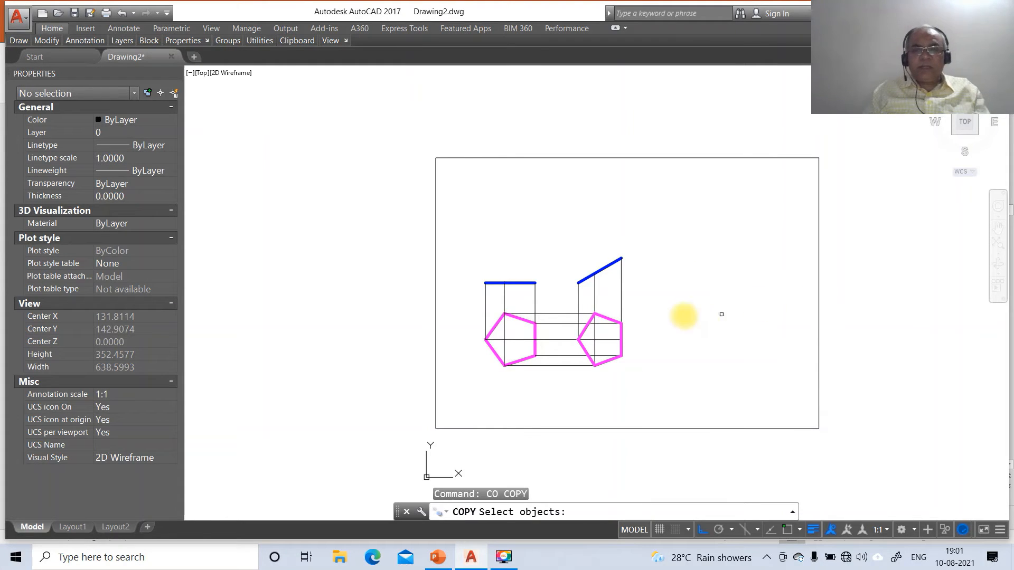
{"action": "left_click", "coordinate": [555, 298]}
{"action": "left_click", "coordinate": [647, 394]}
{"action": "key", "text": "Return"}
{"action": "left_click", "coordinate": [641, 386]}
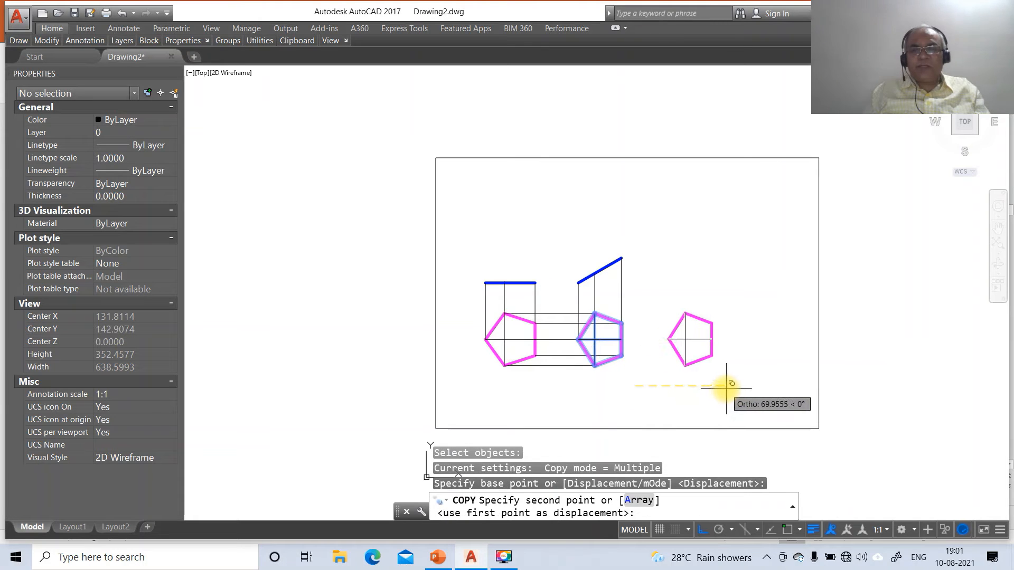
{"action": "left_click", "coordinate": [725, 385]}
{"action": "key", "text": "Return"}
Draw a horizontal reference line from the flat blue line's right endpoint to beyond the copied pentagon.
{"action": "type", "text": "l"}
{"action": "key", "text": "Return"}
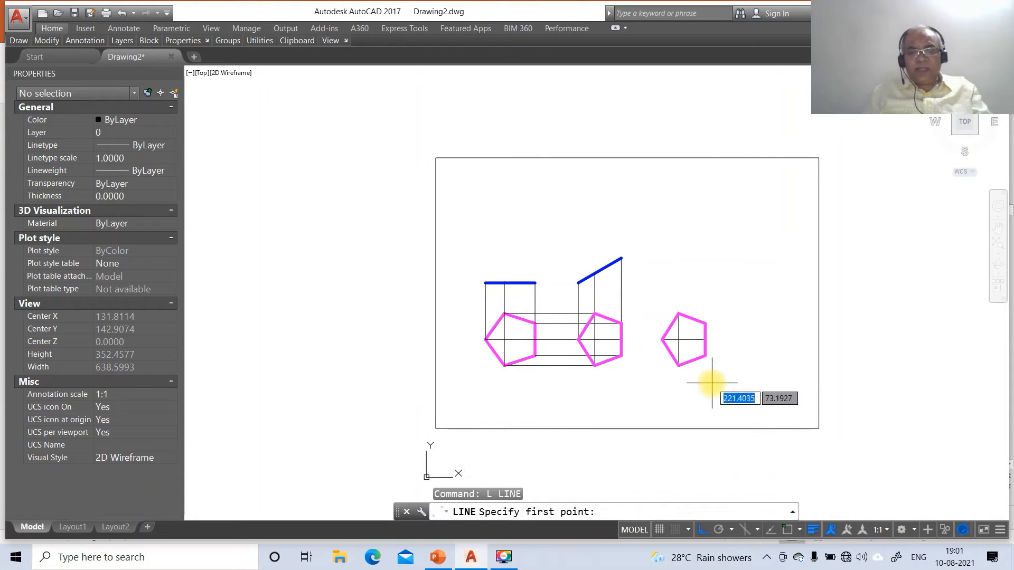
{"action": "type", "text": "int"}
{"action": "key", "text": "Return"}
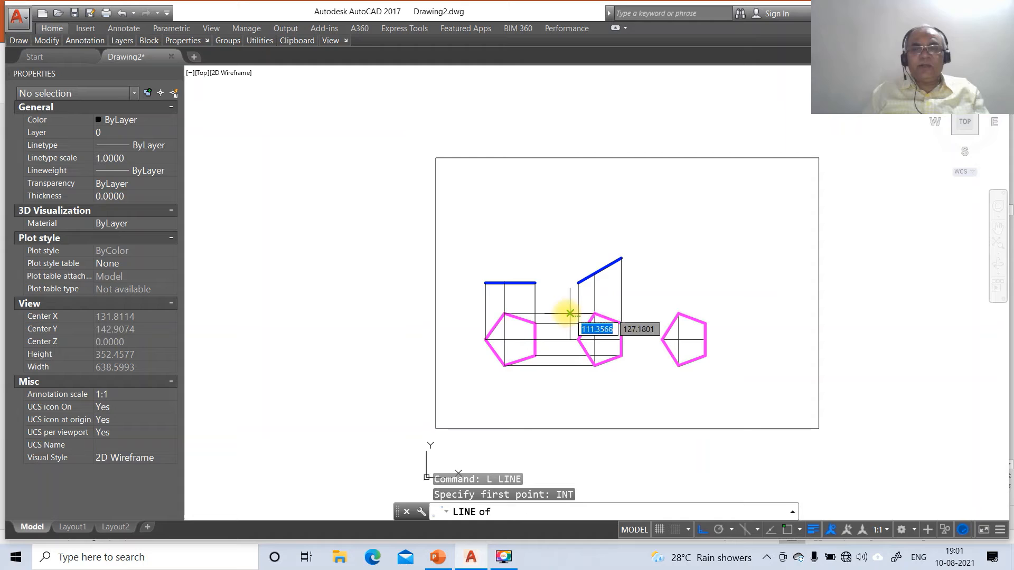
{"action": "left_click", "coordinate": [535, 283]}
{"action": "left_click", "coordinate": [765, 303]}
{"action": "key", "text": "Return"}
Draw a short horizontal reference line from the flat blue line's left endpoint outward toward the sheet's left border.
{"action": "key", "text": "Return"}
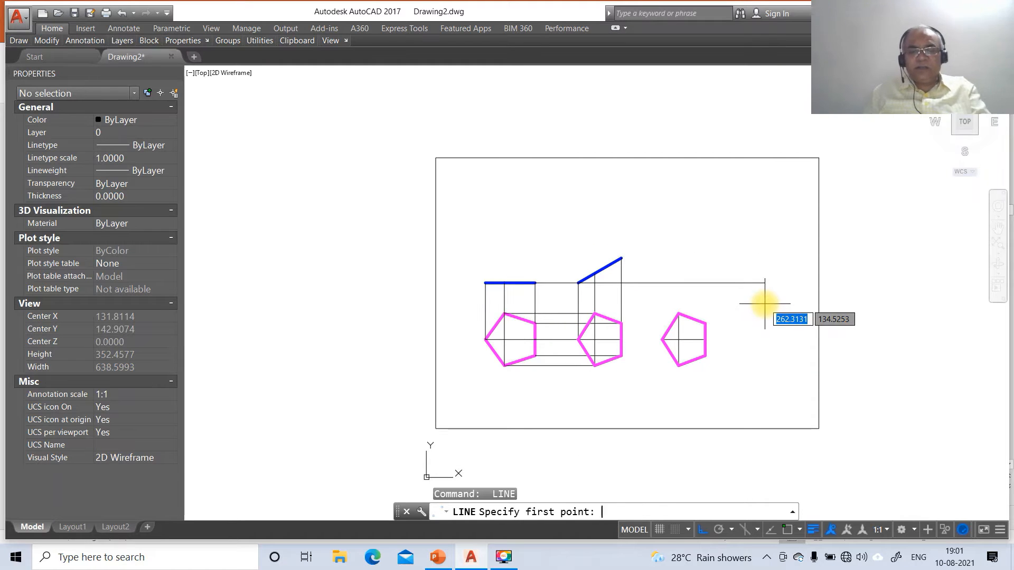
{"action": "type", "text": "INT"}
{"action": "key", "text": "Return"}
{"action": "left_click", "coordinate": [484, 283]}
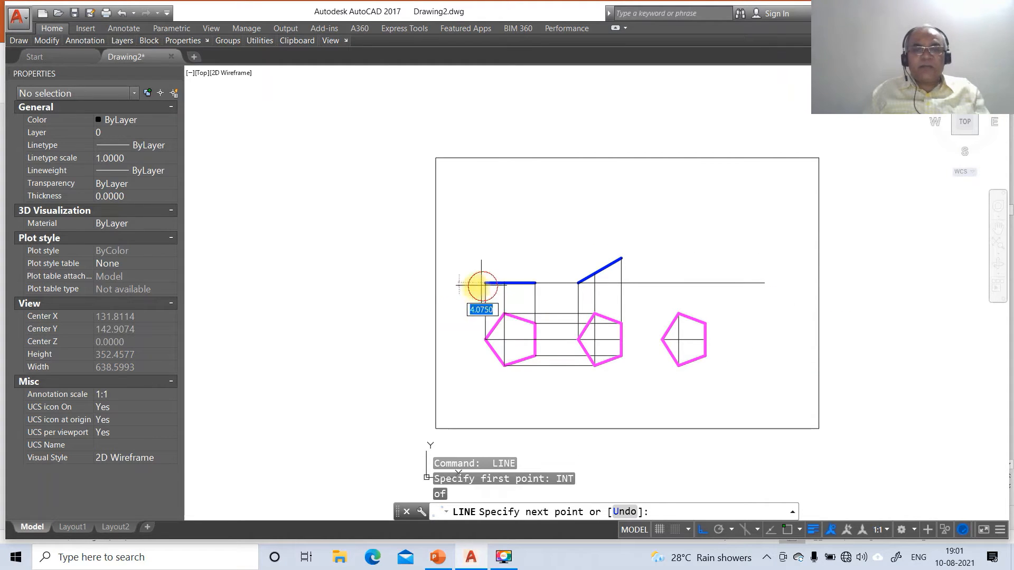
{"action": "left_click", "coordinate": [452, 292]}
{"action": "key", "text": "Return"}
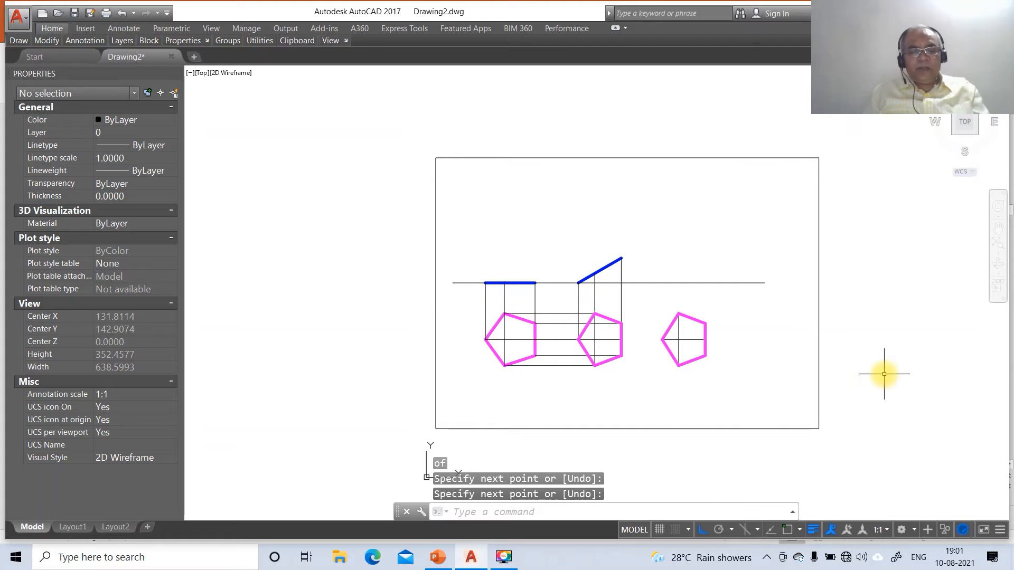
Try to rotate the copied pentagon 210 degrees about its vertical edge's midpoint, checking the PowerPoint solution slide, and undo the rotation.
{"action": "type", "text": "RO"}
{"action": "key", "text": "Return"}
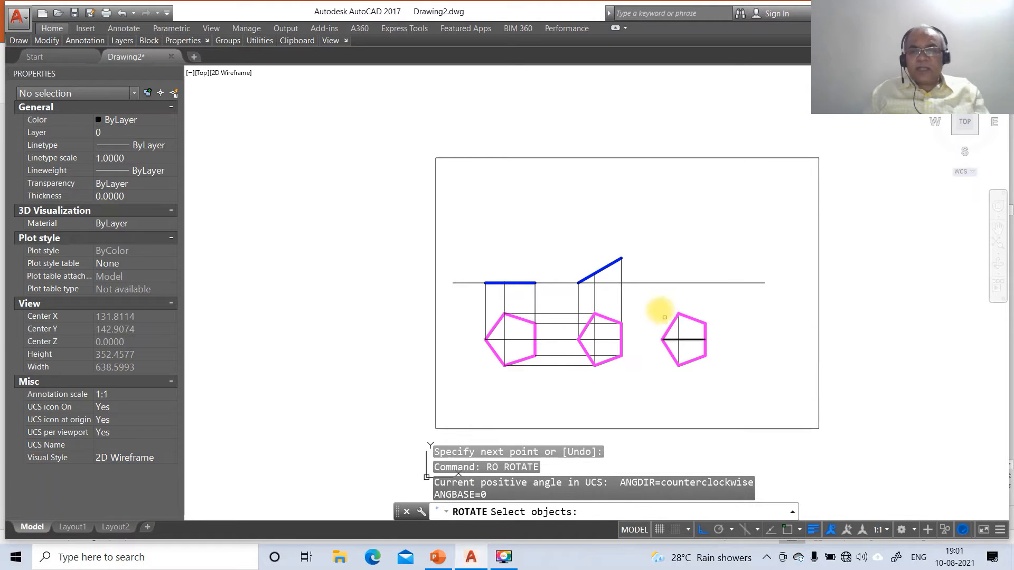
{"action": "left_click", "coordinate": [655, 305]}
{"action": "left_click", "coordinate": [752, 398]}
{"action": "key", "text": "Return"}
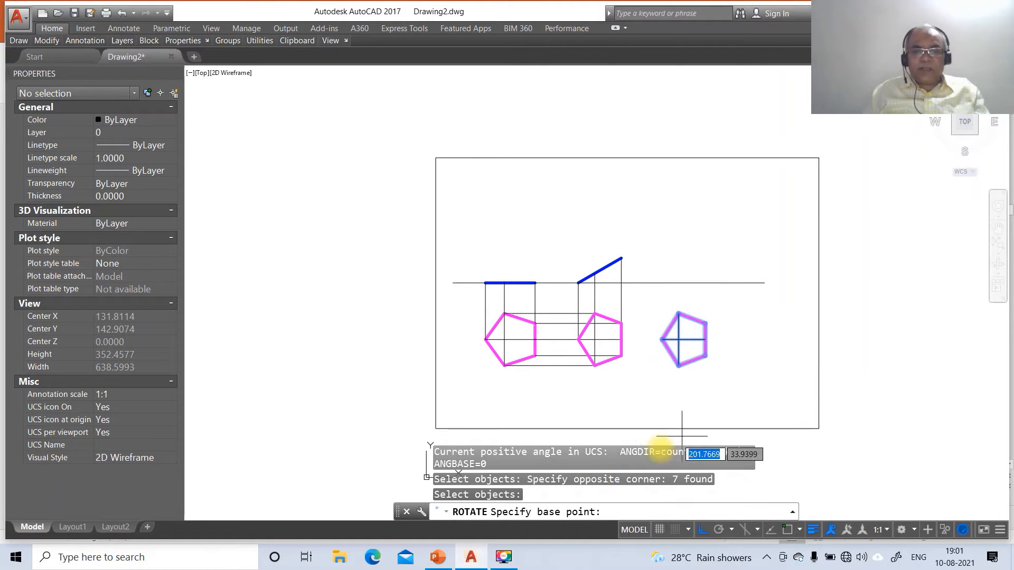
{"action": "left_click", "coordinate": [437, 558]}
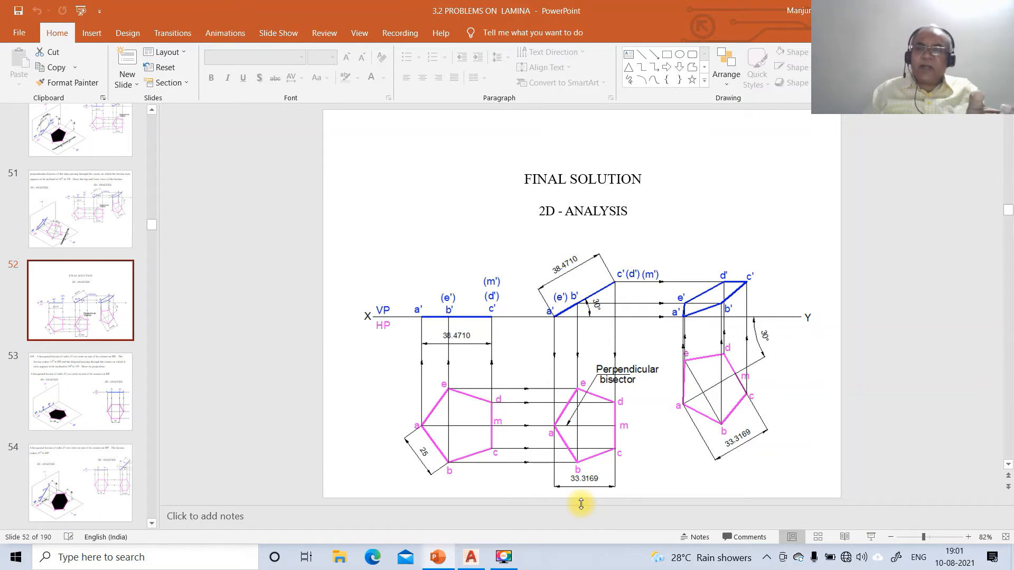
{"action": "left_click", "coordinate": [471, 557]}
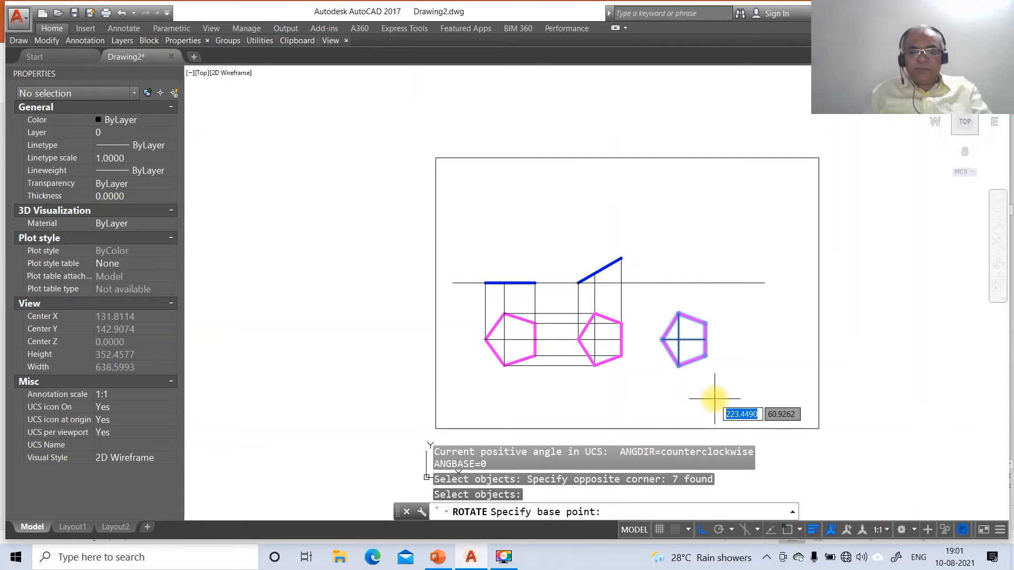
{"action": "type", "text": "INT"}
{"action": "key", "text": "Return"}
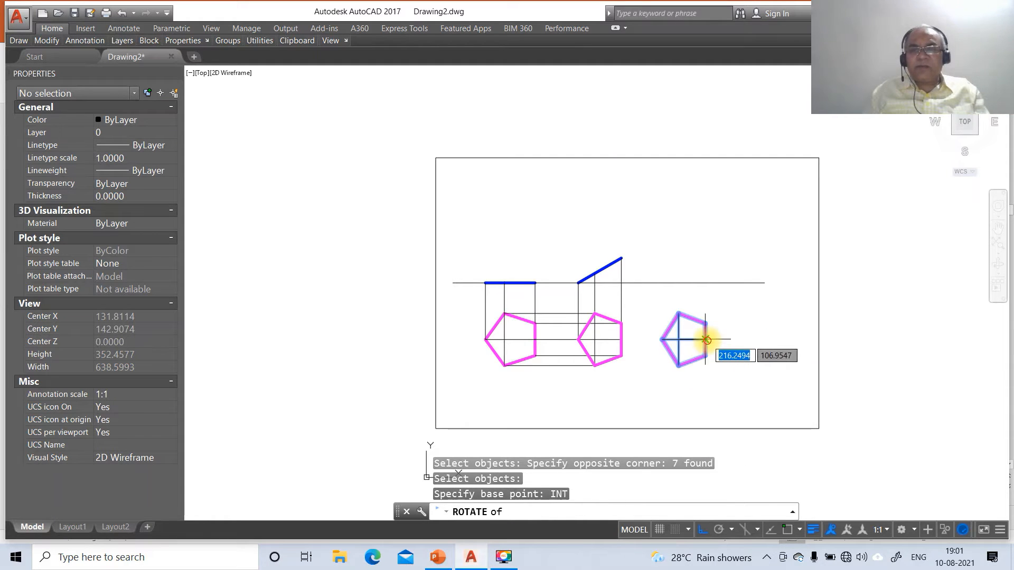
{"action": "left_click", "coordinate": [707, 339]}
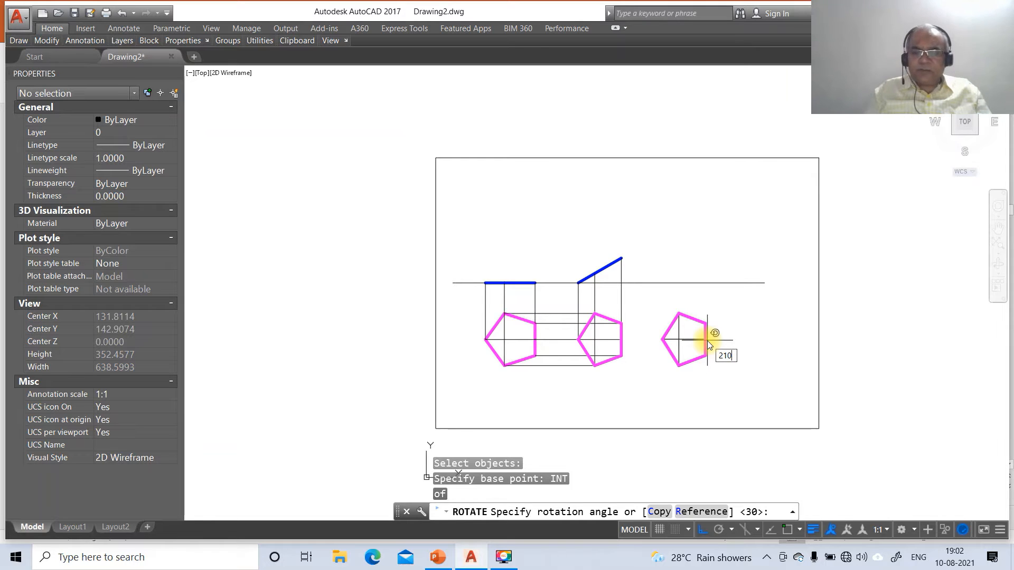
{"action": "type", "text": "210"}
{"action": "key", "text": "Return"}
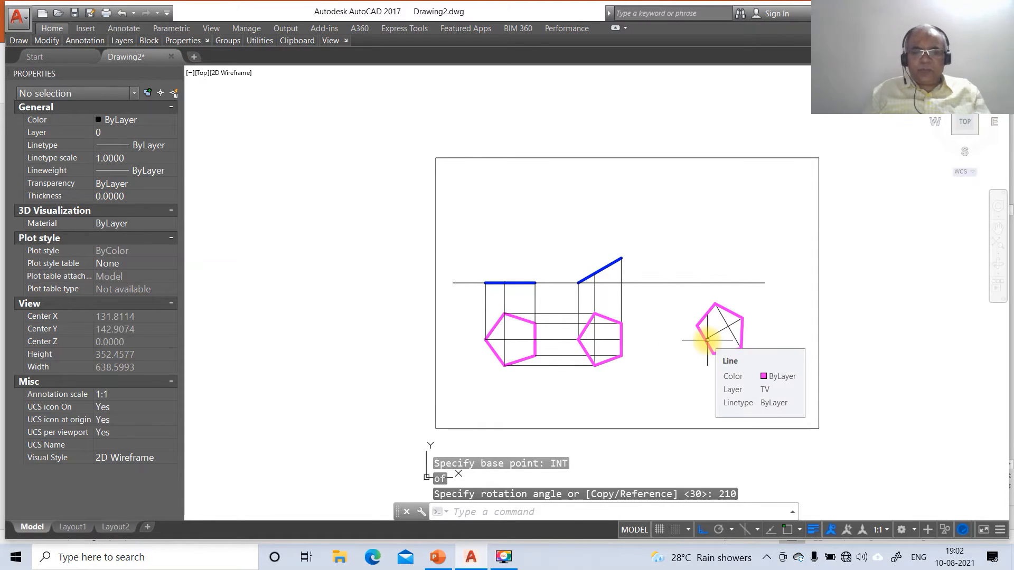
{"action": "type", "text": "u"}
{"action": "key", "text": "Return"}
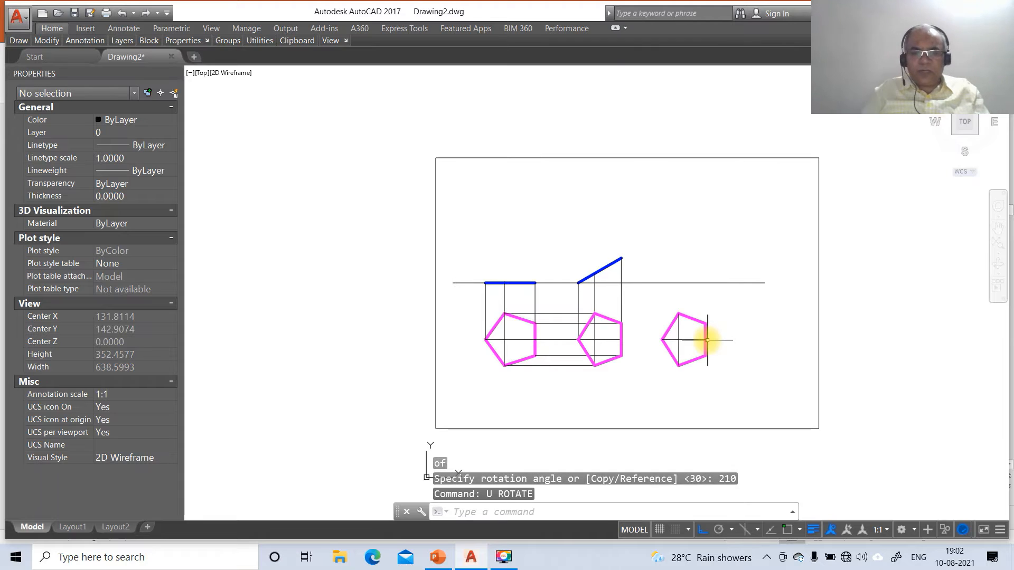
Rotate the copied pentagon with its centre lines 30 degrees about the intersection of its horizontal centre line and vertical edge.
{"action": "type", "text": "ro"}
{"action": "key", "text": "Return"}
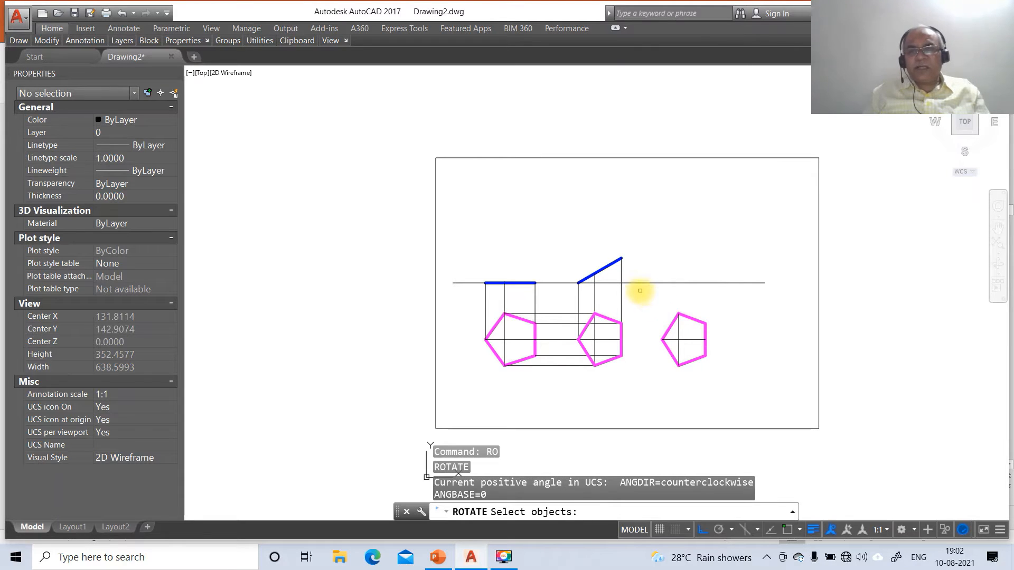
{"action": "left_click", "coordinate": [641, 293]}
{"action": "left_click", "coordinate": [719, 398]}
{"action": "key", "text": "Return"}
{"action": "type", "text": "int"}
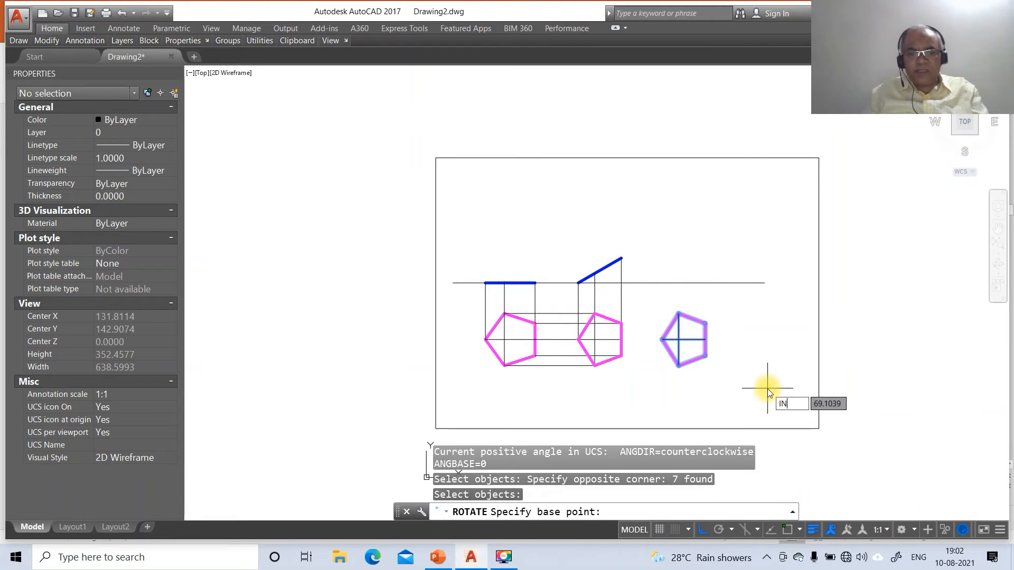
{"action": "key", "text": "Return"}
{"action": "left_click", "coordinate": [706, 340]}
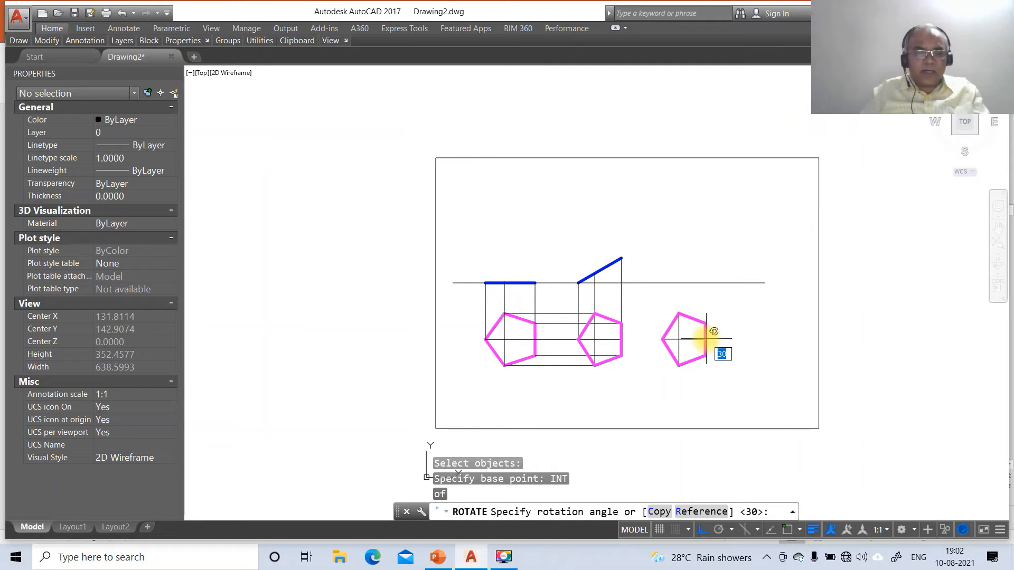
{"action": "type", "text": "30"}
{"action": "key", "text": "Return"}
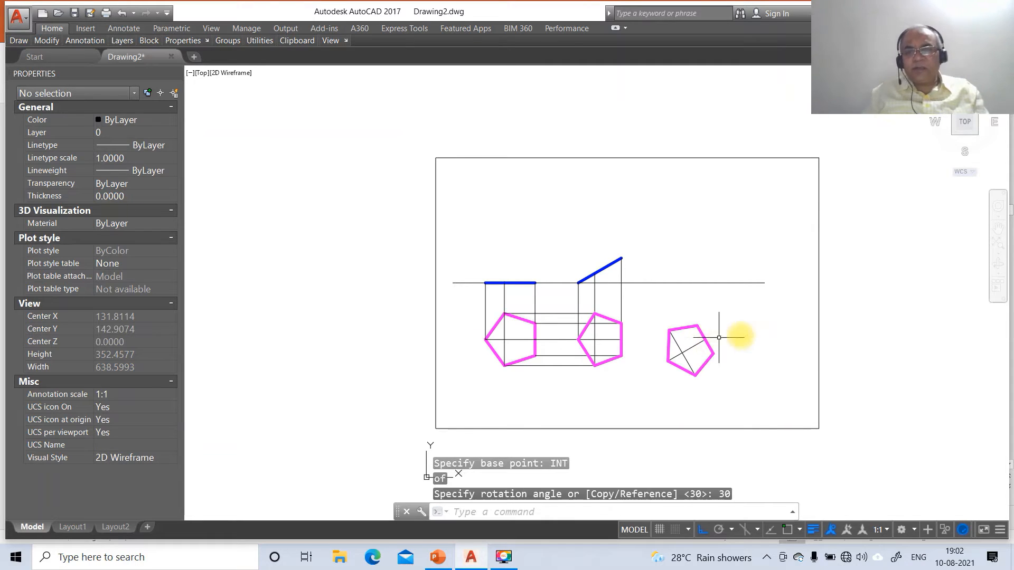
Move the rotated pentagon with its centre lines straight up a short distance, closer to the horizontal reference line.
{"action": "type", "text": "m"}
{"action": "key", "text": "Return"}
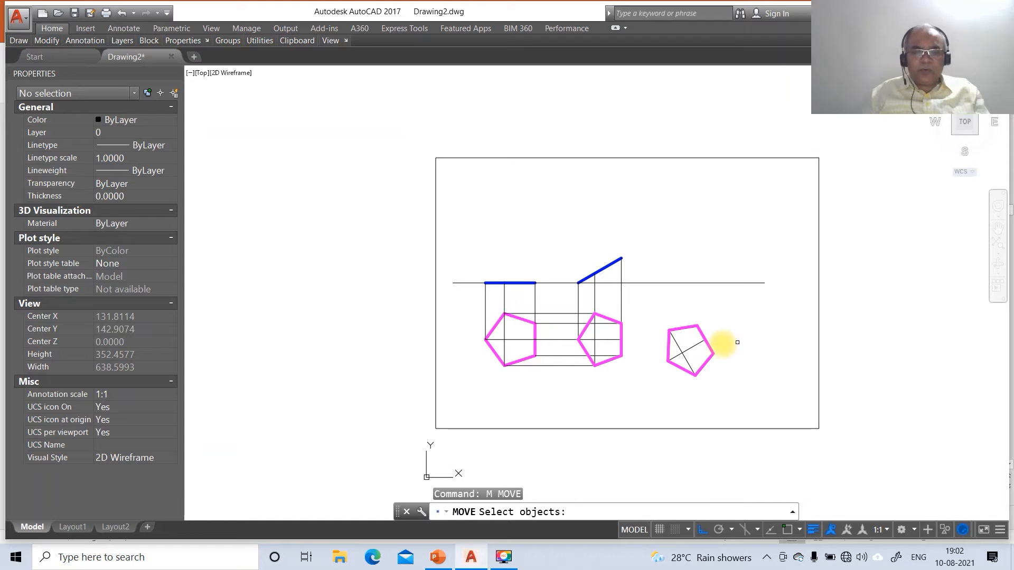
{"action": "key", "text": "Return"}
{"action": "left_click", "coordinate": [643, 299]}
{"action": "left_click", "coordinate": [763, 396]}
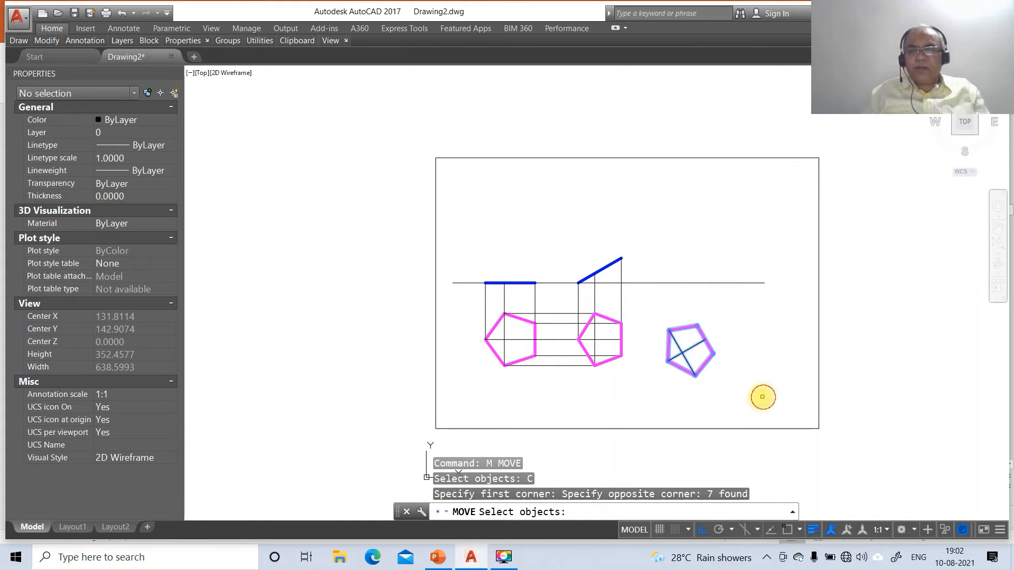
{"action": "key", "text": "Return"}
{"action": "left_click", "coordinate": [743, 395]}
{"action": "left_click", "coordinate": [729, 356]}
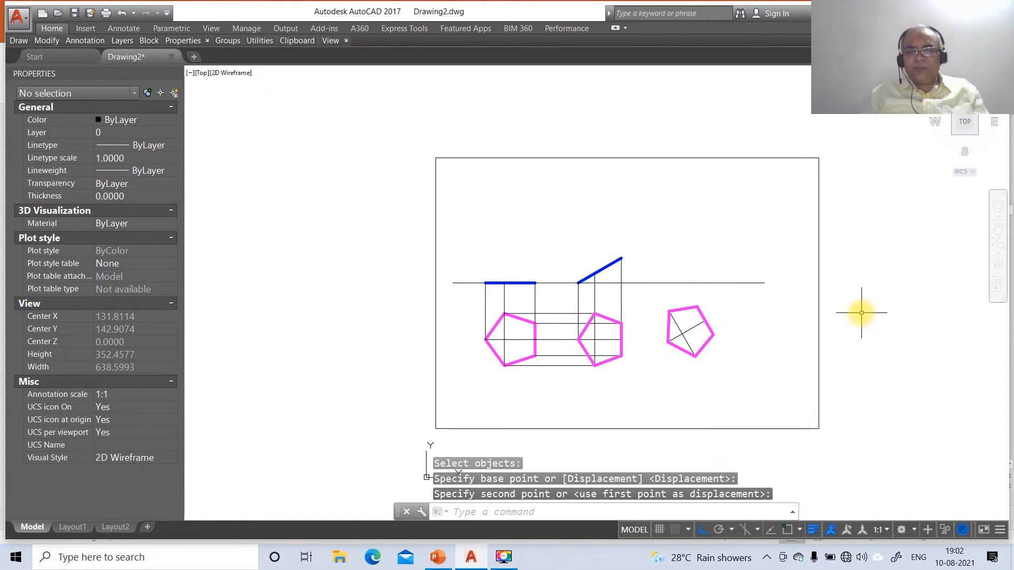
{"action": "left_click", "coordinate": [701, 529]}
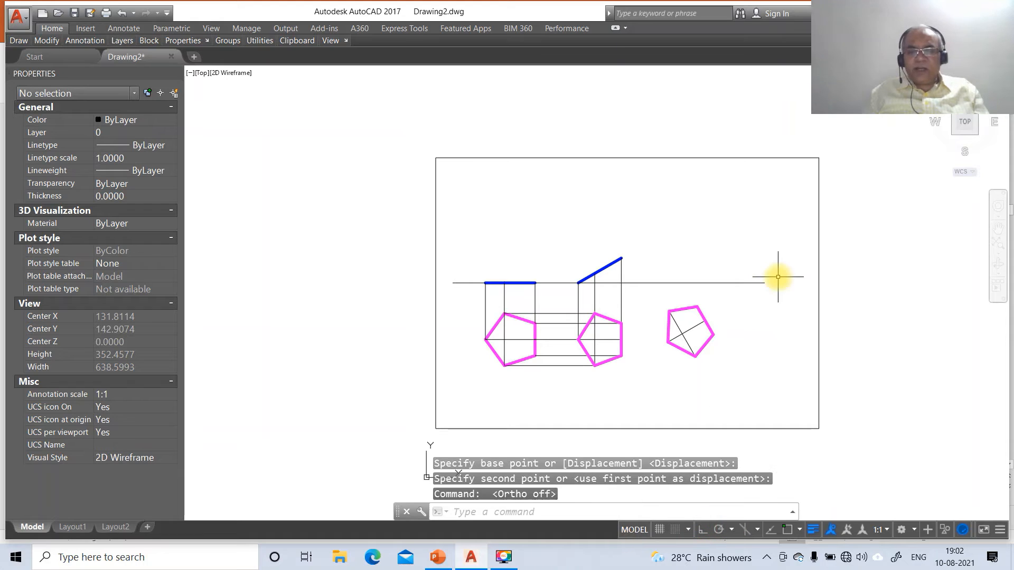
{"action": "left_click", "coordinate": [701, 530]}
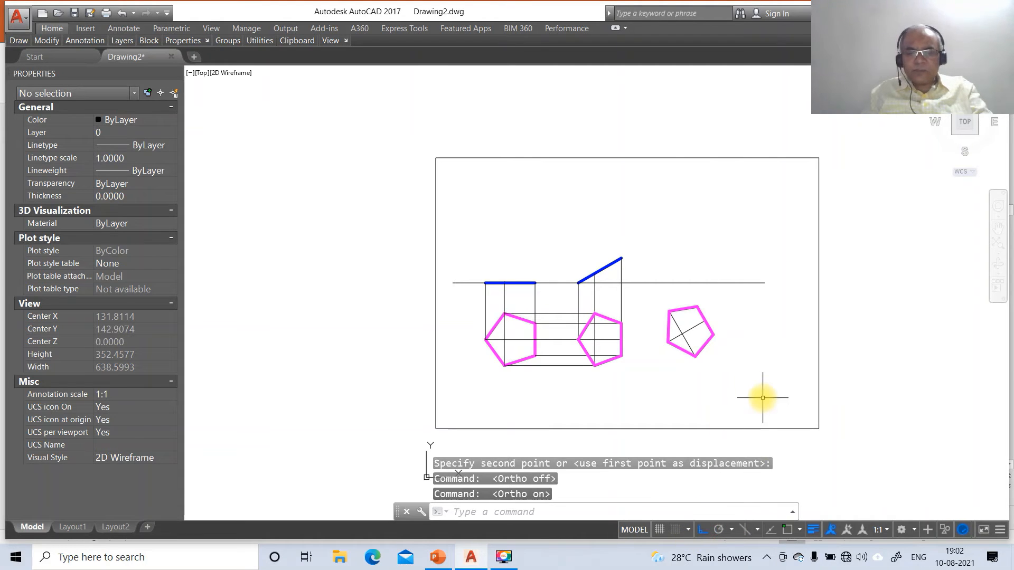
Draw a projector from the rotated pentagon's lower-left vertex perpendicular to the horizontal reference line.
{"action": "type", "text": "L"}
{"action": "key", "text": "Return"}
{"action": "type", "text": "INT"}
{"action": "key", "text": "Return"}
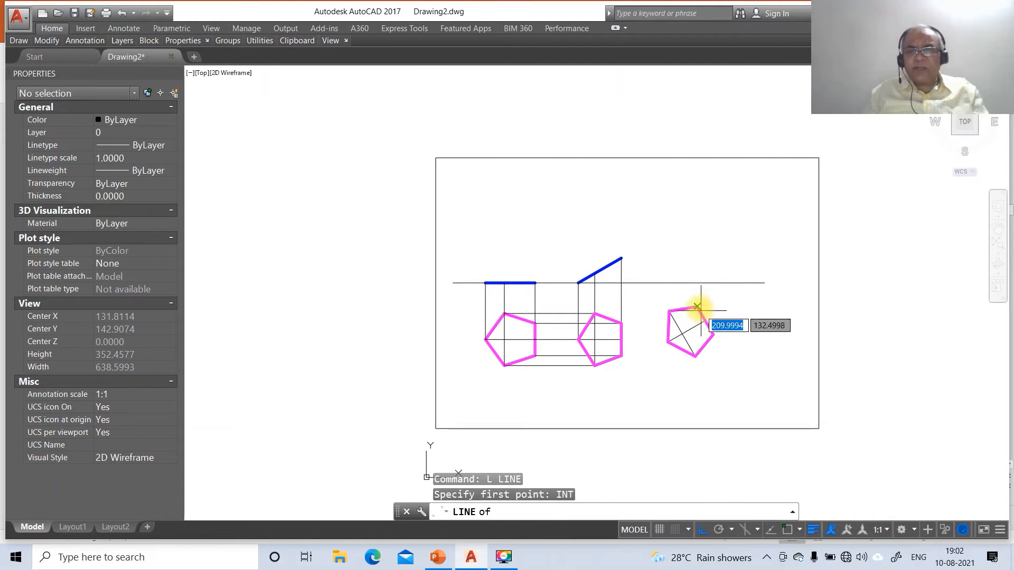
{"action": "left_click", "coordinate": [664, 342]}
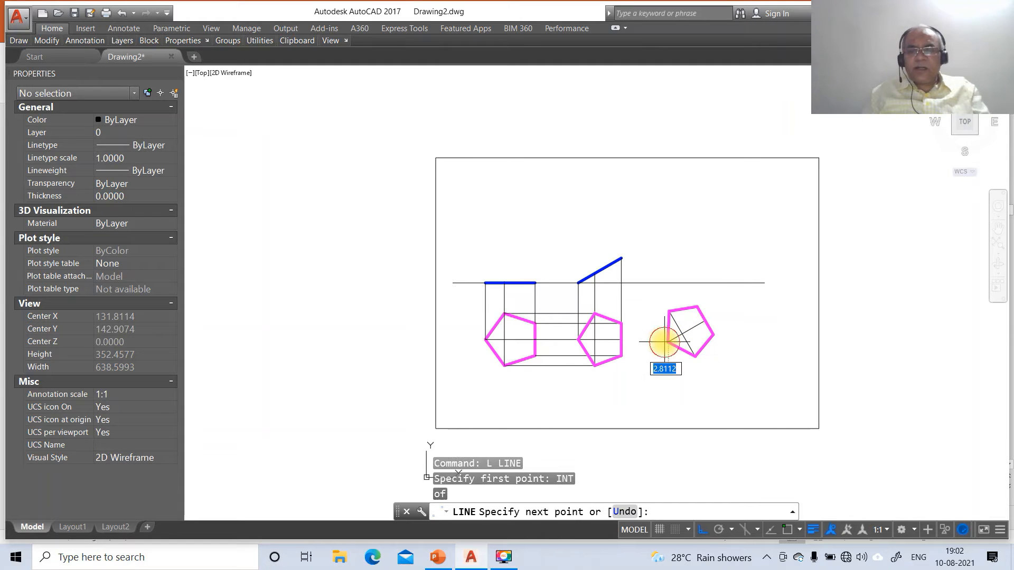
{"action": "type", "text": "PER"}
{"action": "key", "text": "Return"}
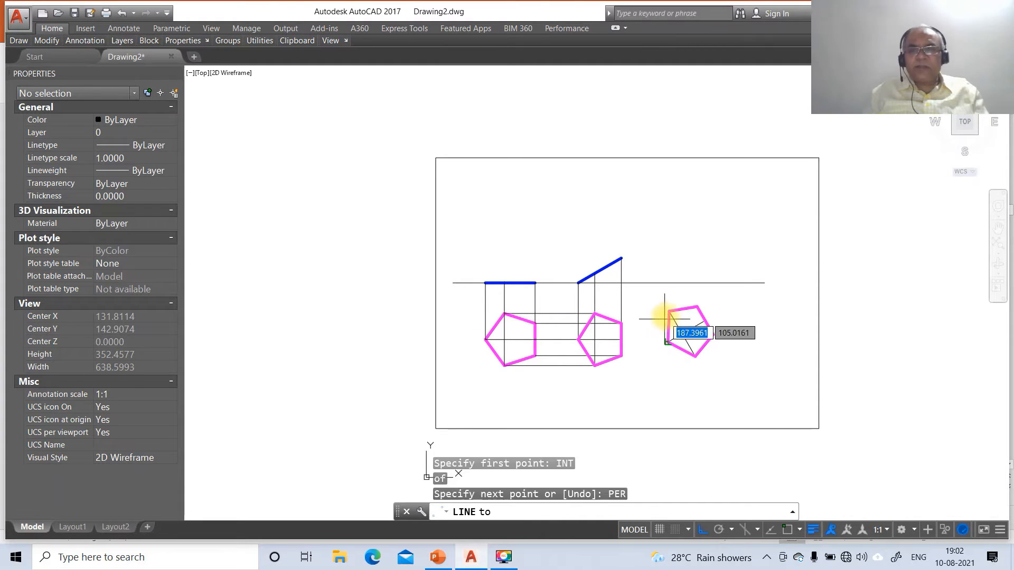
{"action": "left_click", "coordinate": [672, 283]}
{"action": "key", "text": "Return"}
Draw a horizontal projector from the inclined blue line's intermediate intersection point to beyond the rotated pentagon.
{"action": "key", "text": "Return"}
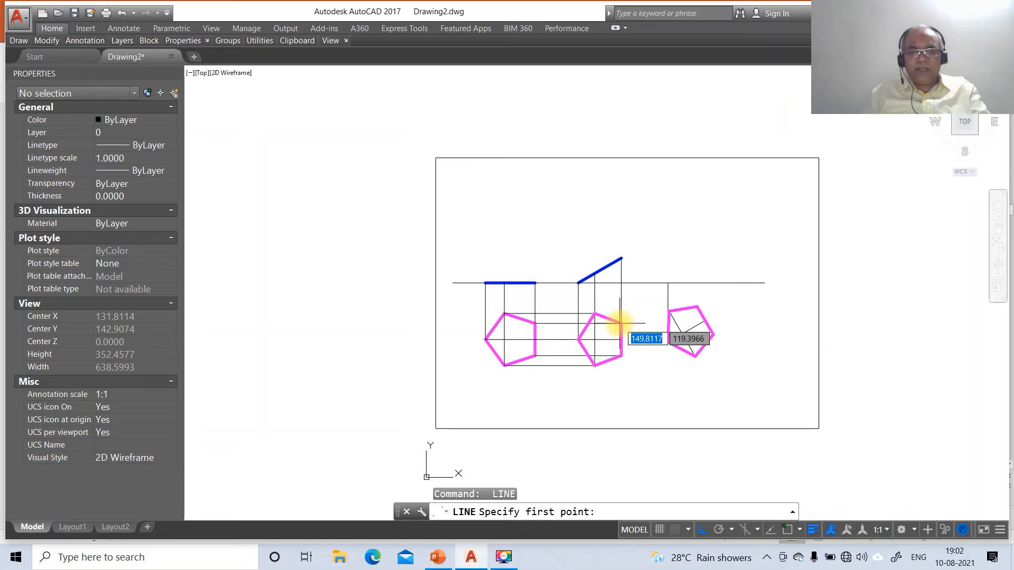
{"action": "type", "text": "INT"}
{"action": "key", "text": "Return"}
{"action": "left_click", "coordinate": [595, 273]}
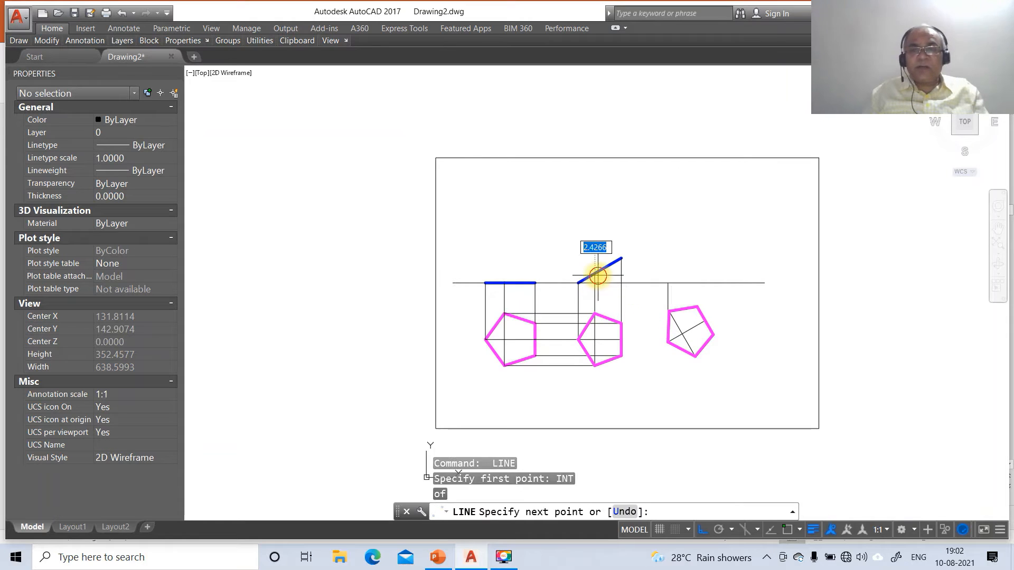
{"action": "left_click", "coordinate": [782, 274]}
{"action": "key", "text": "Return"}
{"action": "key", "text": "Return"}
{"action": "left_click", "coordinate": [734, 319]}
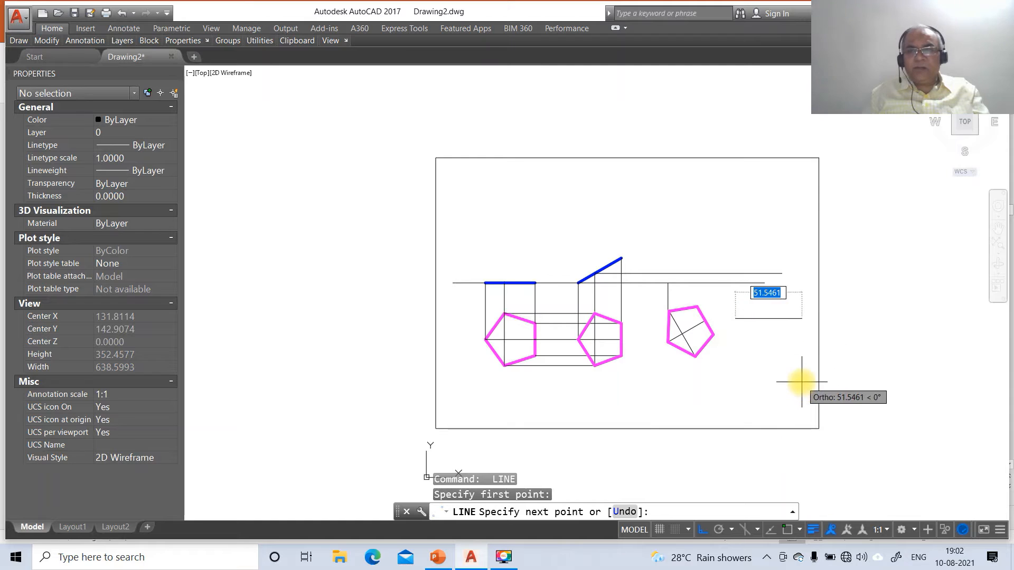
{"action": "key", "text": "Escape"}
{"action": "key", "text": "Escape"}
Draw a projector from the rotated pentagon's upper-left vertex perpendicular to the horizontal projector just above the reference line.
{"action": "key", "text": "Return"}
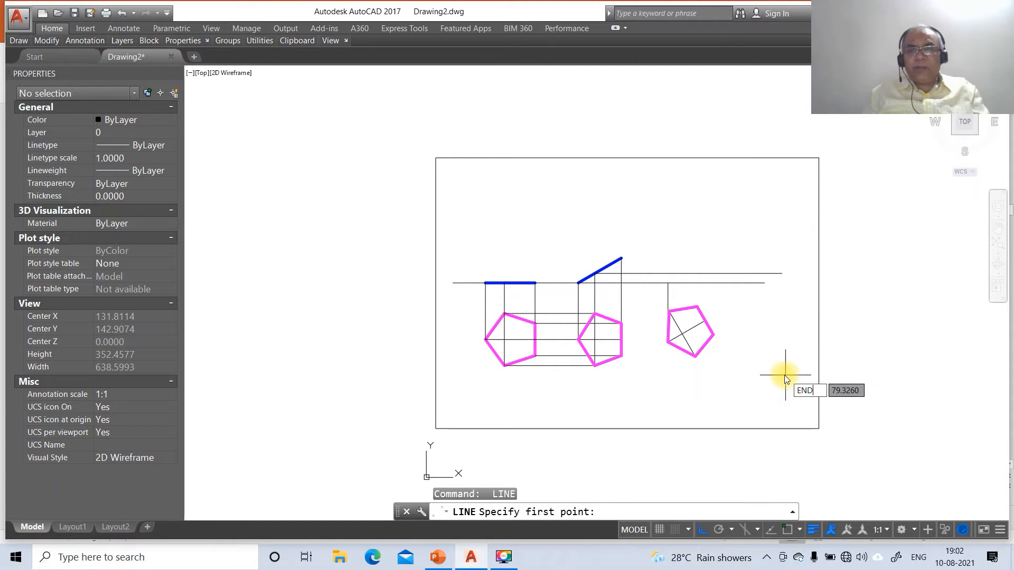
{"action": "type", "text": "END"}
{"action": "key", "text": "Return"}
{"action": "left_click", "coordinate": [669, 311]}
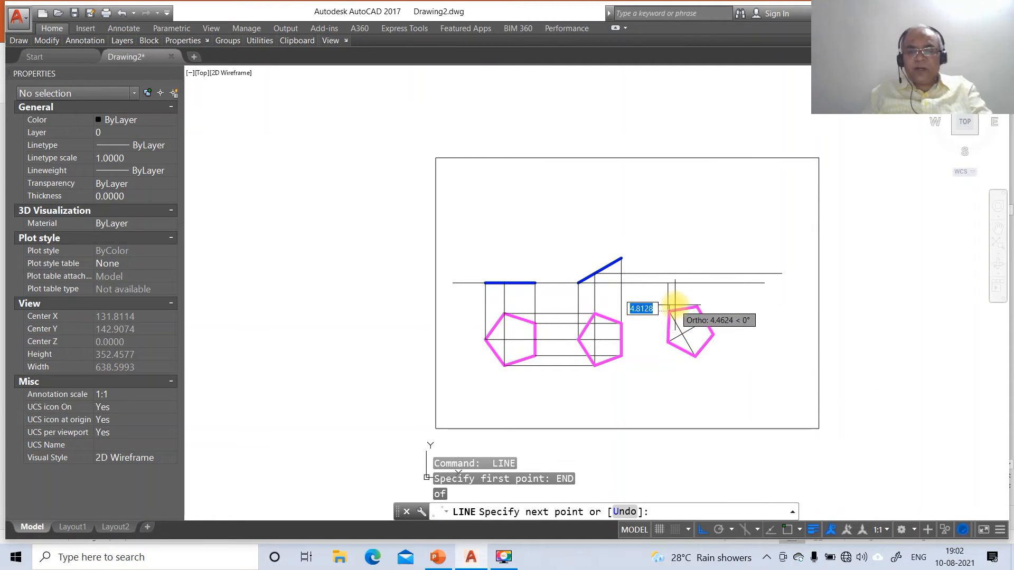
{"action": "type", "text": "PER"}
{"action": "key", "text": "Return"}
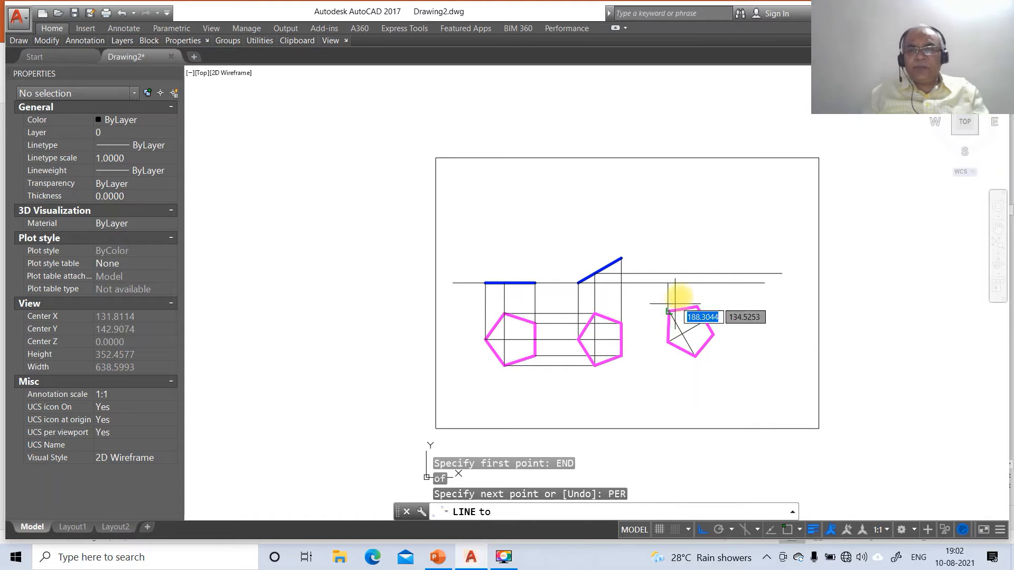
{"action": "left_click", "coordinate": [686, 259]}
{"action": "key", "text": "Return"}
Draw a projector from the rotated pentagon's lowest vertex perpendicular to the horizontal projector just above the reference line.
{"action": "key", "text": "Return"}
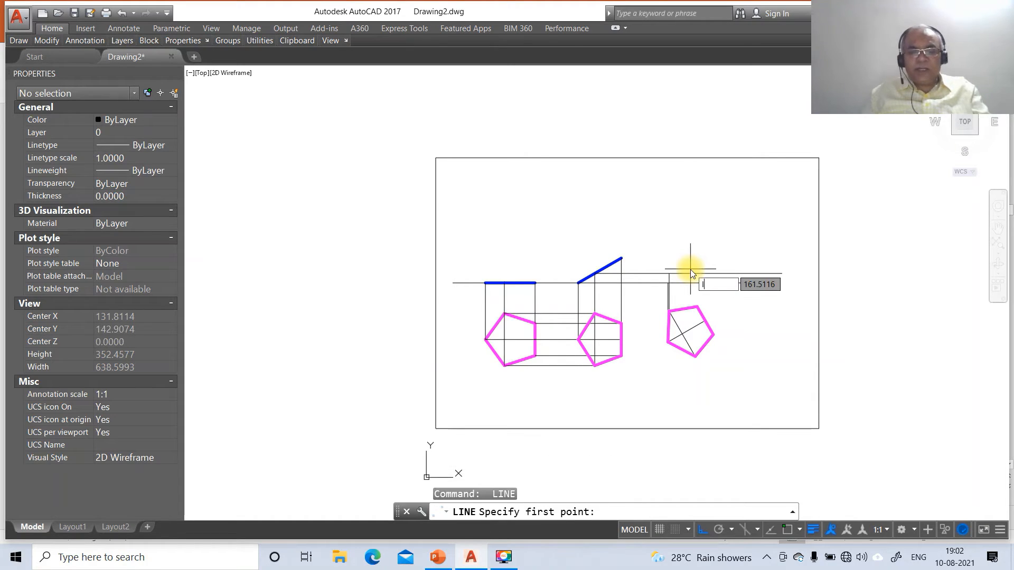
{"action": "type", "text": "INT"}
{"action": "key", "text": "Return"}
{"action": "left_click", "coordinate": [691, 357]}
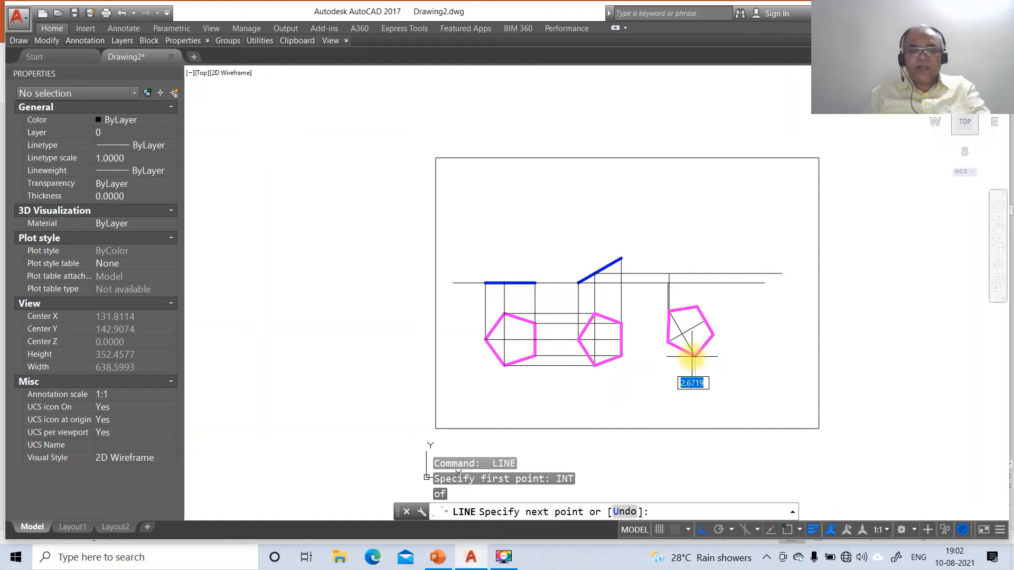
{"action": "type", "text": "PER"}
{"action": "key", "text": "Return"}
{"action": "left_click", "coordinate": [706, 273]}
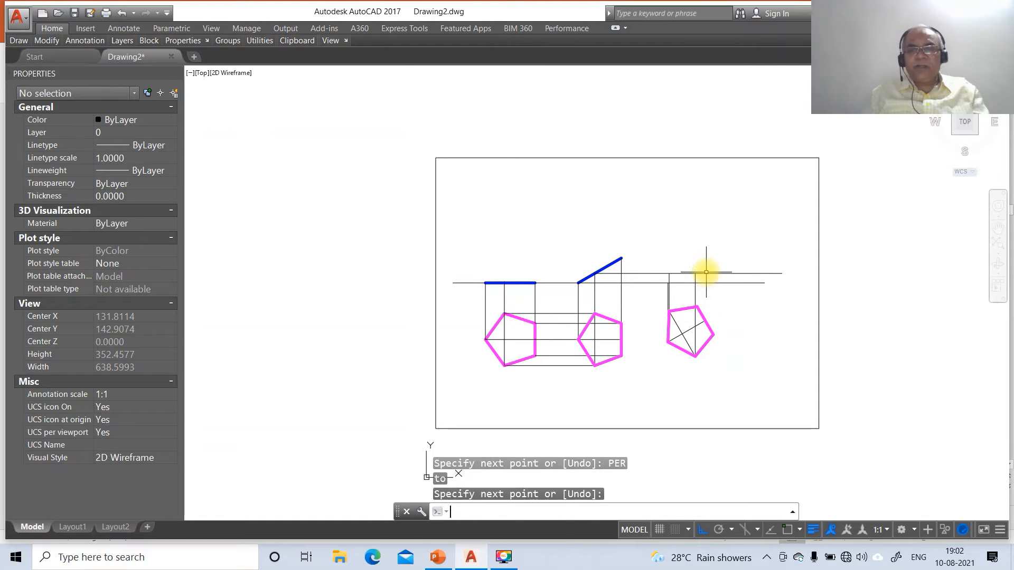
{"action": "key", "text": "Return"}
Draw a horizontal projector from the inclined blue line's upper end to beyond the rotated pentagon.
{"action": "key", "text": "Return"}
{"action": "type", "text": "INT"}
{"action": "key", "text": "Return"}
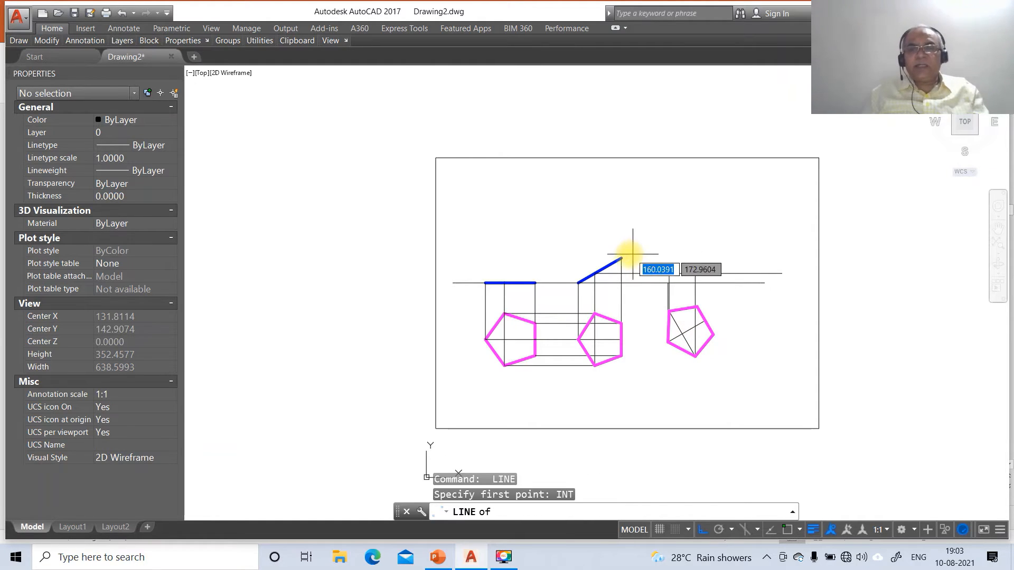
{"action": "left_click", "coordinate": [621, 258]}
{"action": "left_click", "coordinate": [770, 266]}
{"action": "key", "text": "Return"}
Draw a projector from the rotated pentagon's topmost vertex perpendicular to the uppermost horizontal projector.
{"action": "key", "text": "Return"}
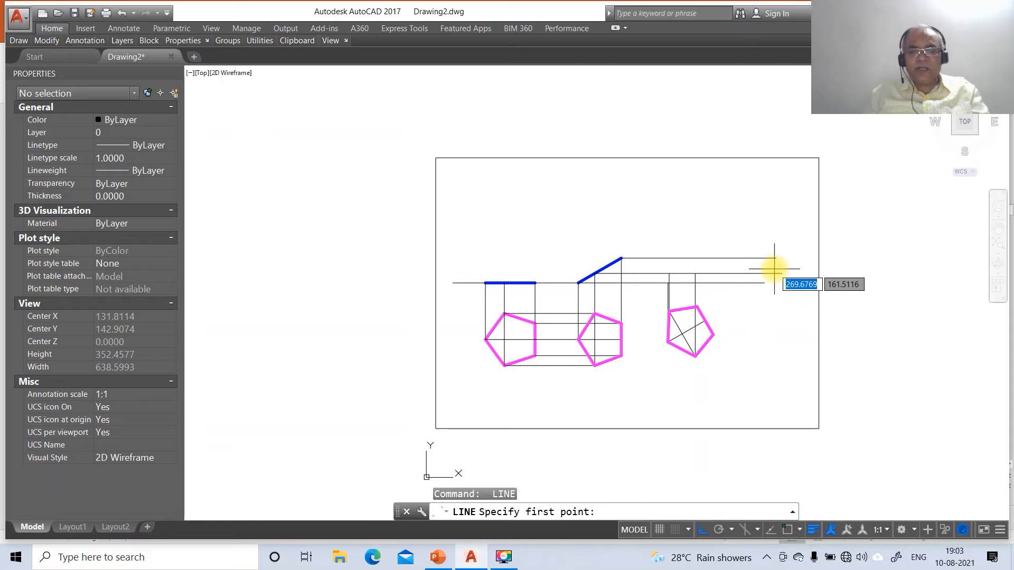
{"action": "type", "text": "END"}
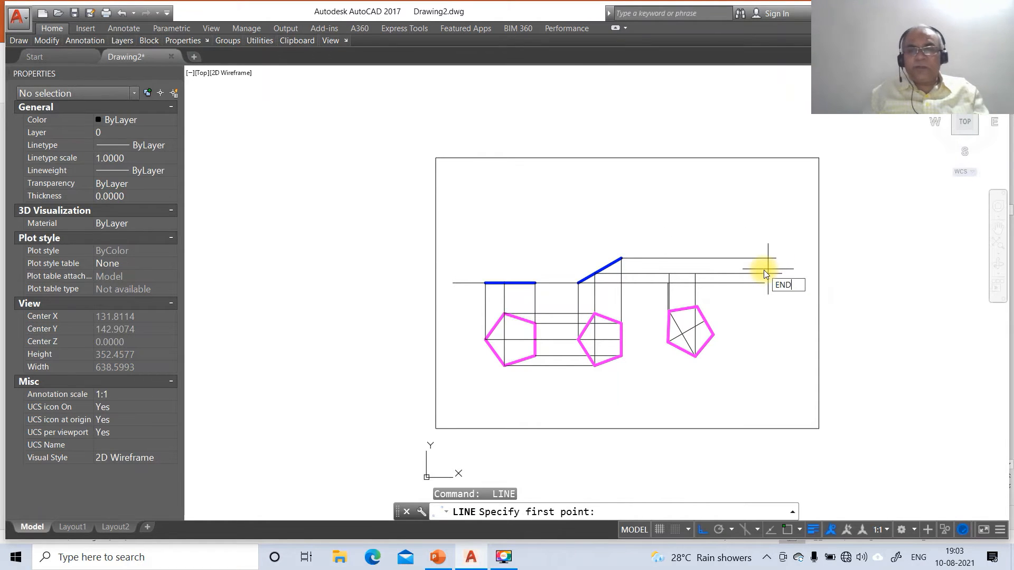
{"action": "key", "text": "Return"}
{"action": "left_click", "coordinate": [697, 306]}
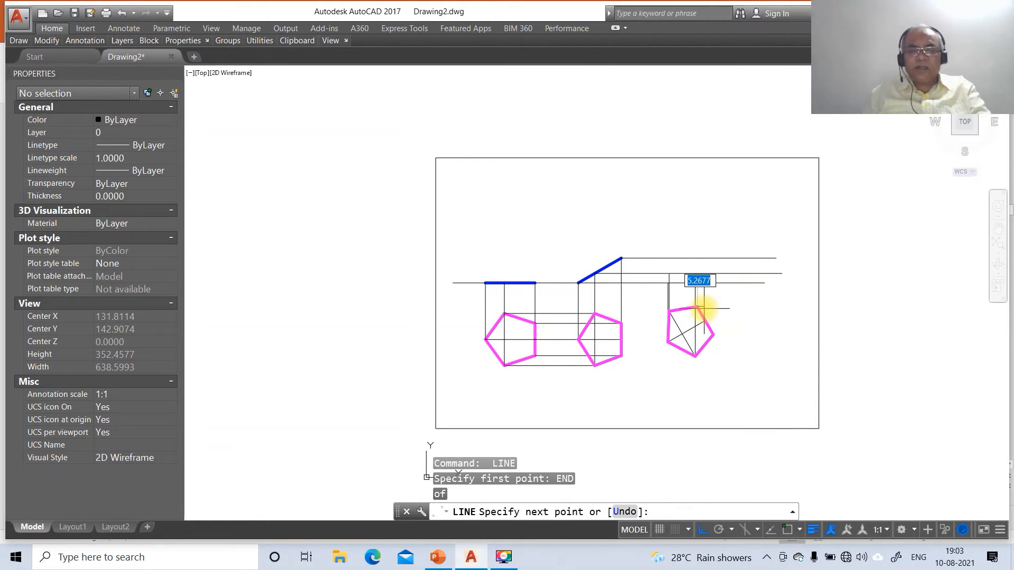
{"action": "type", "text": "PER"}
{"action": "key", "text": "Return"}
{"action": "left_click", "coordinate": [713, 259]}
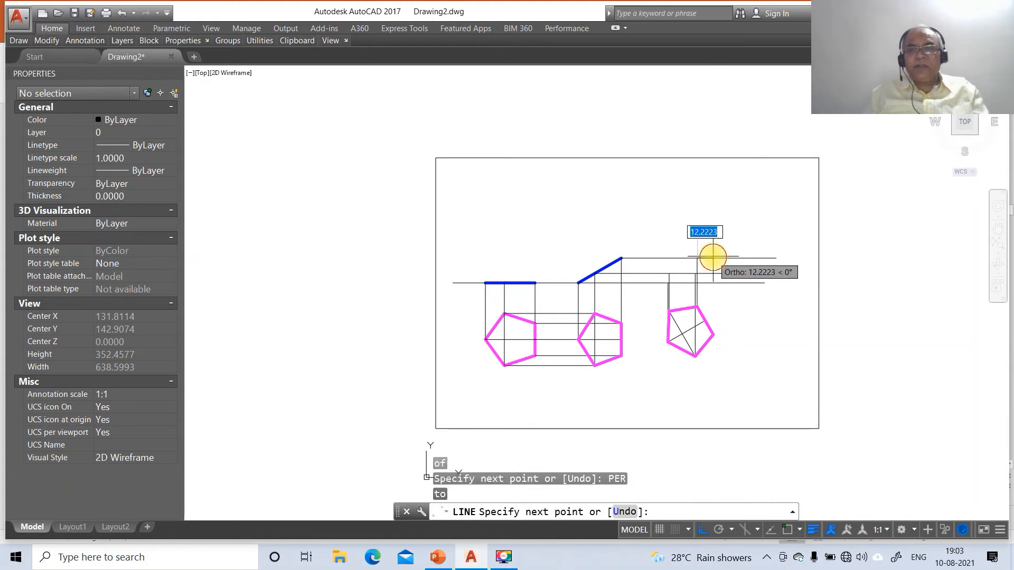
{"action": "key", "text": "Return"}
Draw a projector from the rotated pentagon's rightmost vertex perpendicular to the uppermost horizontal projector.
{"action": "key", "text": "Return"}
{"action": "type", "text": "INT"}
{"action": "key", "text": "Return"}
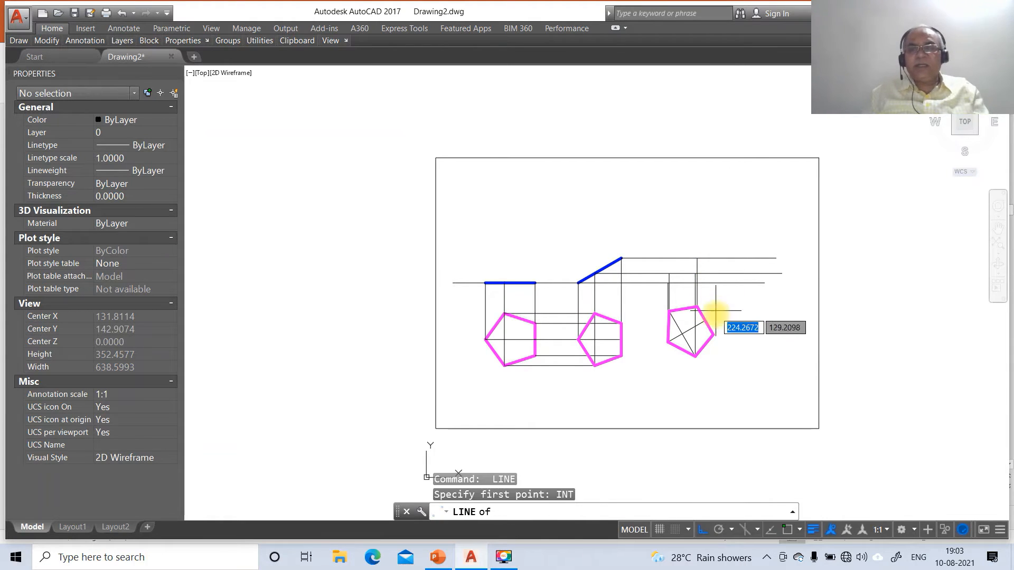
{"action": "left_click", "coordinate": [713, 334]}
{"action": "type", "text": "PER"}
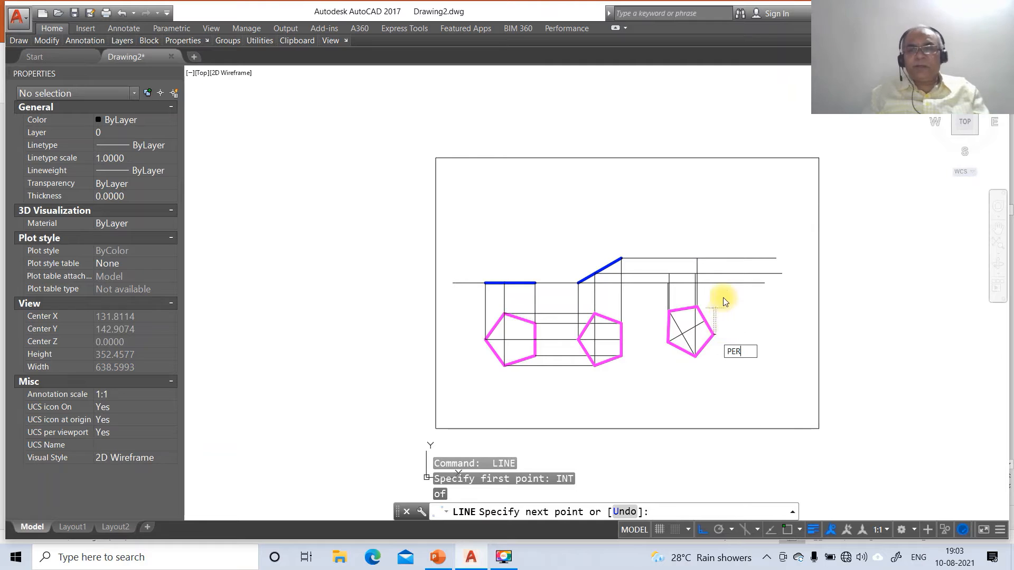
{"action": "key", "text": "Return"}
{"action": "left_click", "coordinate": [728, 259]}
Fillet the uppermost horizontal projector with the rightmost vertical projector, and the middle horizontal projector with the lowest vertex's projector, using zero radius.
{"action": "type", "text": "F"}
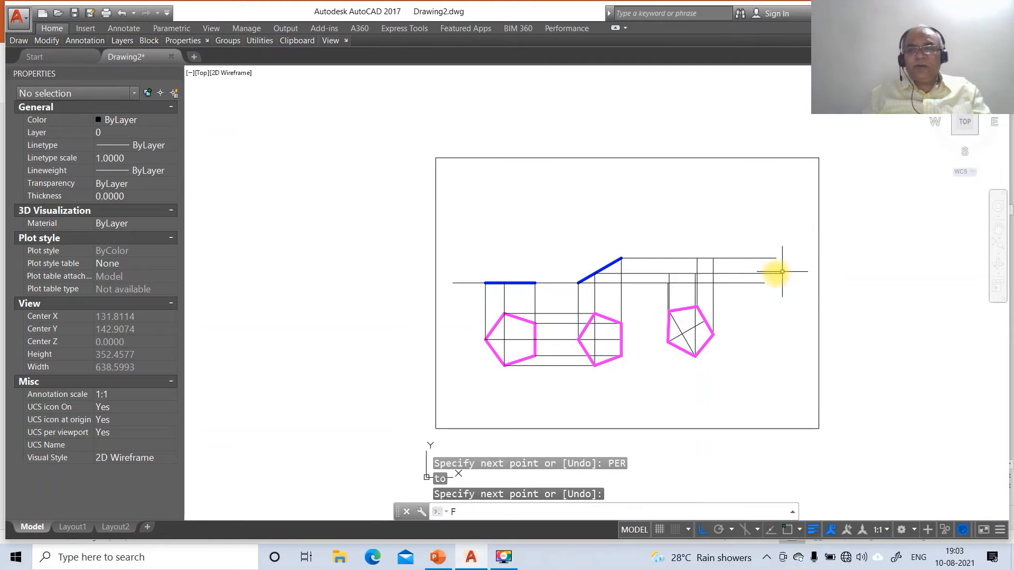
{"action": "key", "text": "Return"}
{"action": "left_click", "coordinate": [708, 257]}
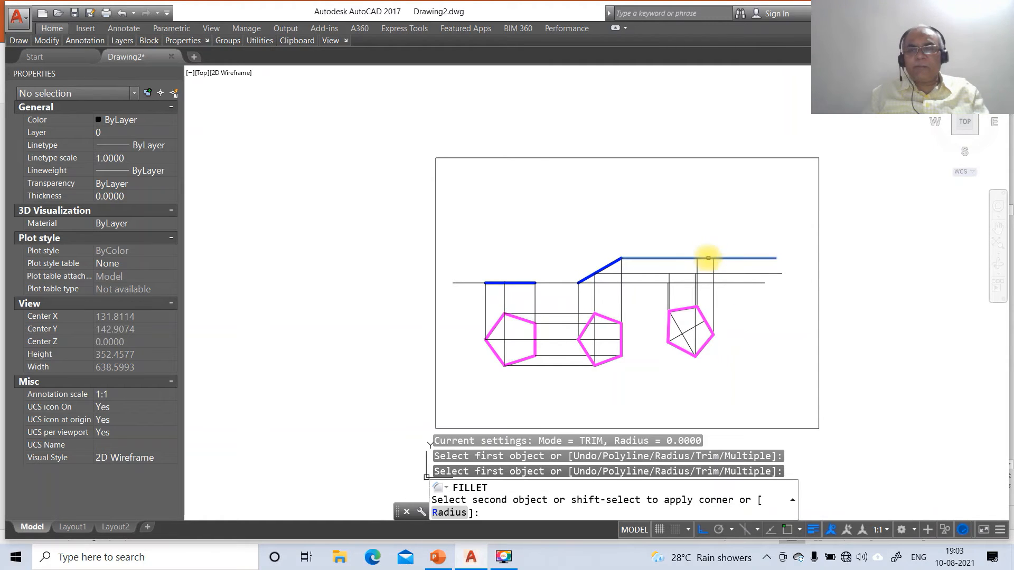
{"action": "left_click", "coordinate": [713, 266]}
{"action": "key", "text": "Return"}
{"action": "left_click", "coordinate": [688, 274]}
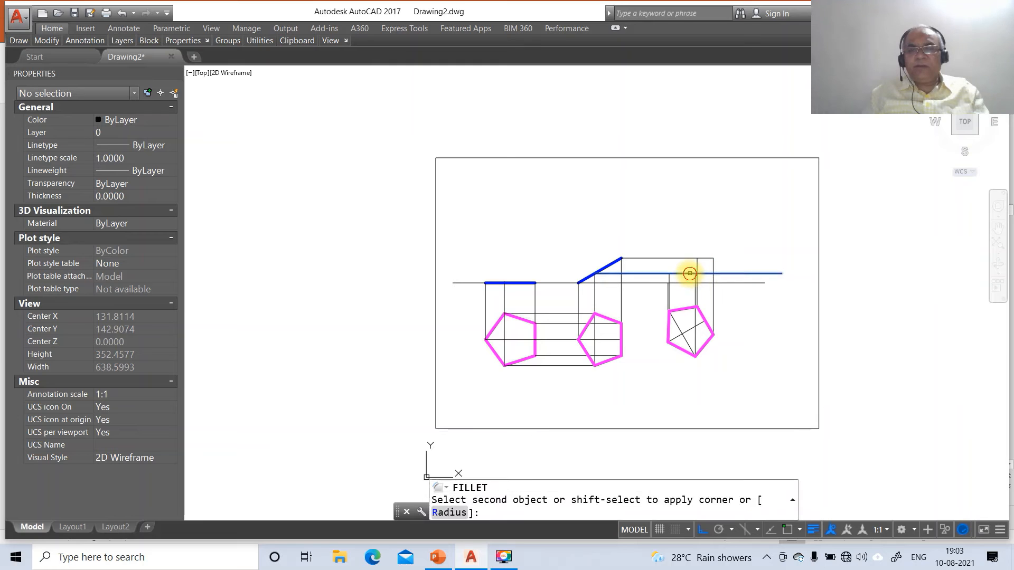
{"action": "left_click", "coordinate": [694, 309]}
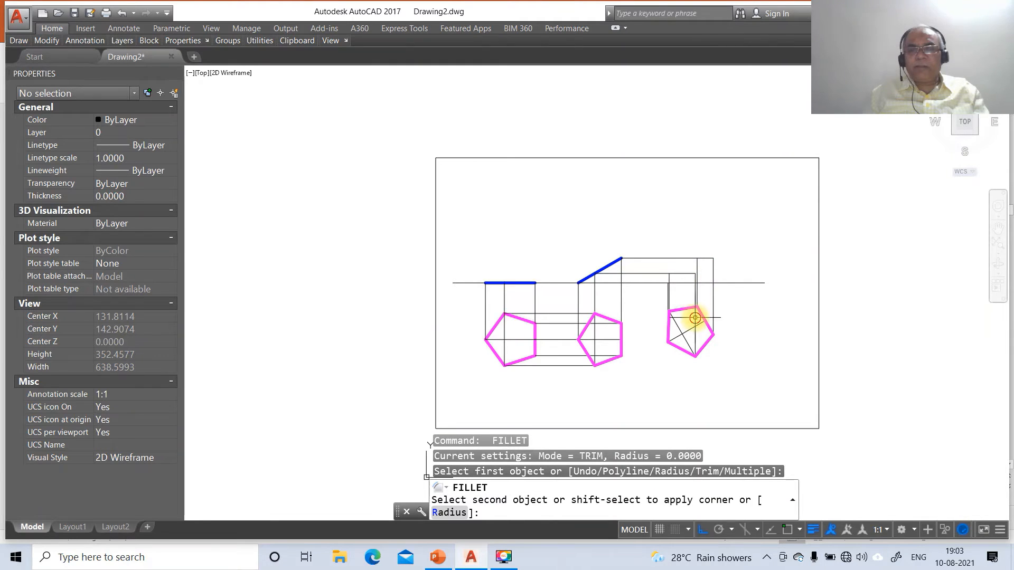
Draw two connected lines from the upper right projector corner through the middle projector's corner to the leftmost projector's intersection with the reference line.
{"action": "type", "text": "z"}
{"action": "key", "text": "Return"}
{"action": "type", "text": "w"}
{"action": "key", "text": "Return"}
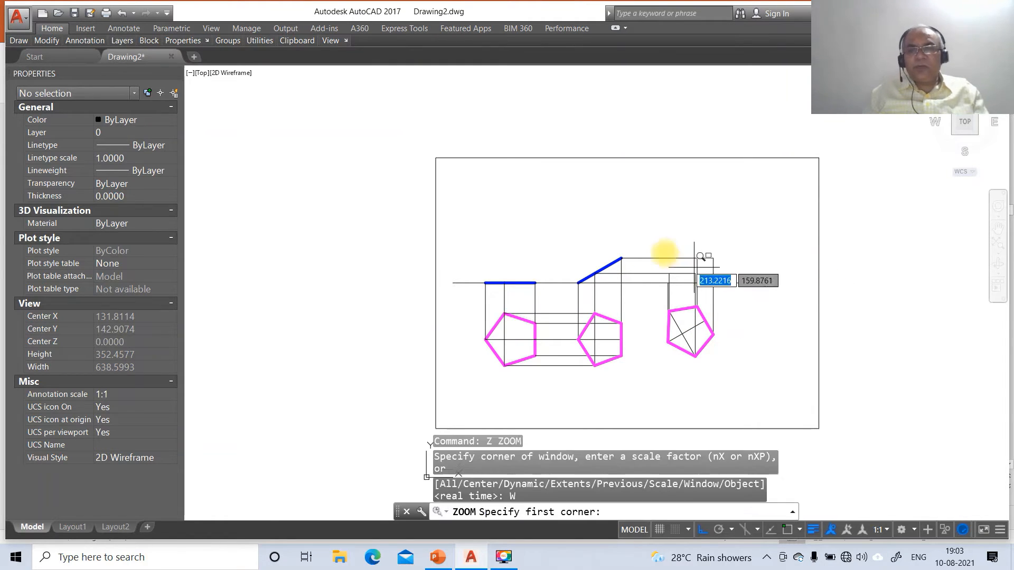
{"action": "left_click", "coordinate": [643, 243]}
{"action": "left_click", "coordinate": [765, 328]}
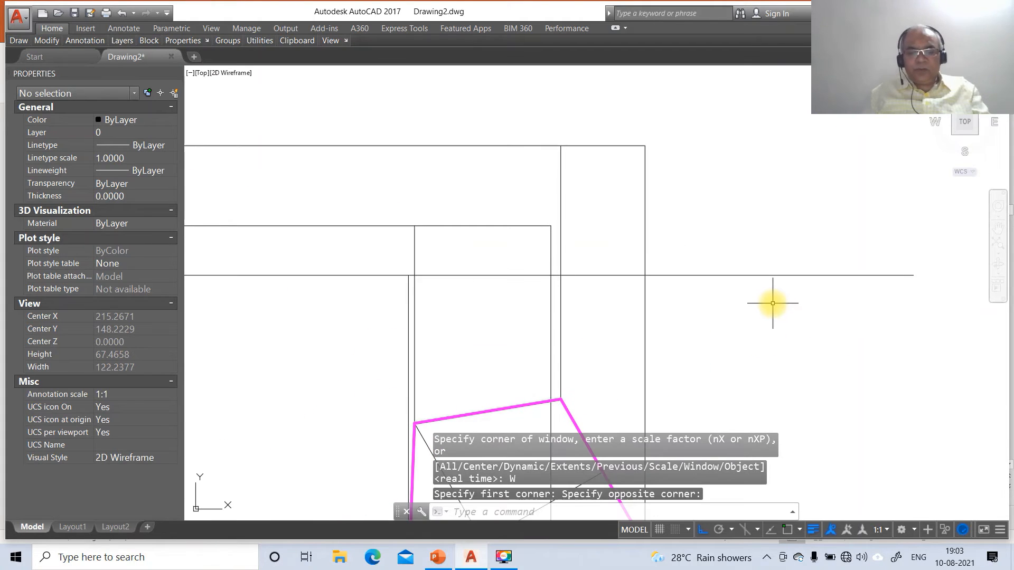
{"action": "type", "text": "l"}
{"action": "key", "text": "Return"}
{"action": "type", "text": "int"}
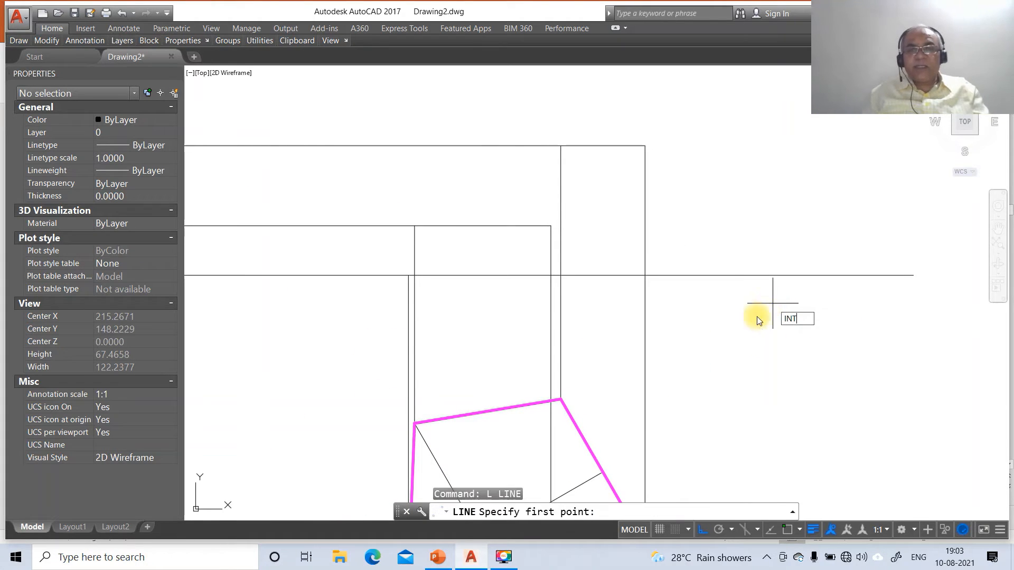
{"action": "key", "text": "Return"}
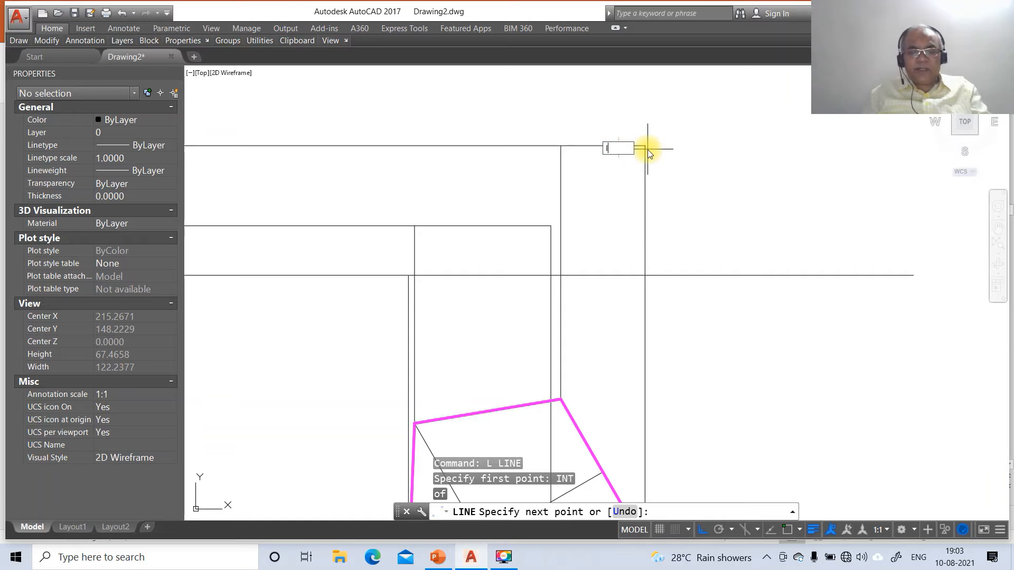
{"action": "left_click", "coordinate": [648, 153]}
{"action": "type", "text": "INT"}
{"action": "key", "text": "Return"}
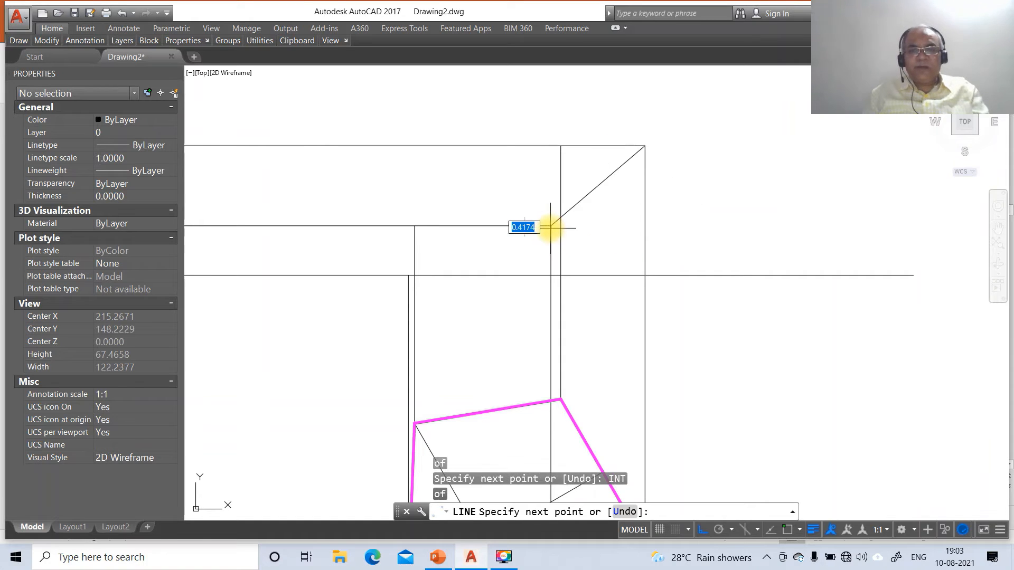
{"action": "type", "text": "INT"}
{"action": "key", "text": "Return"}
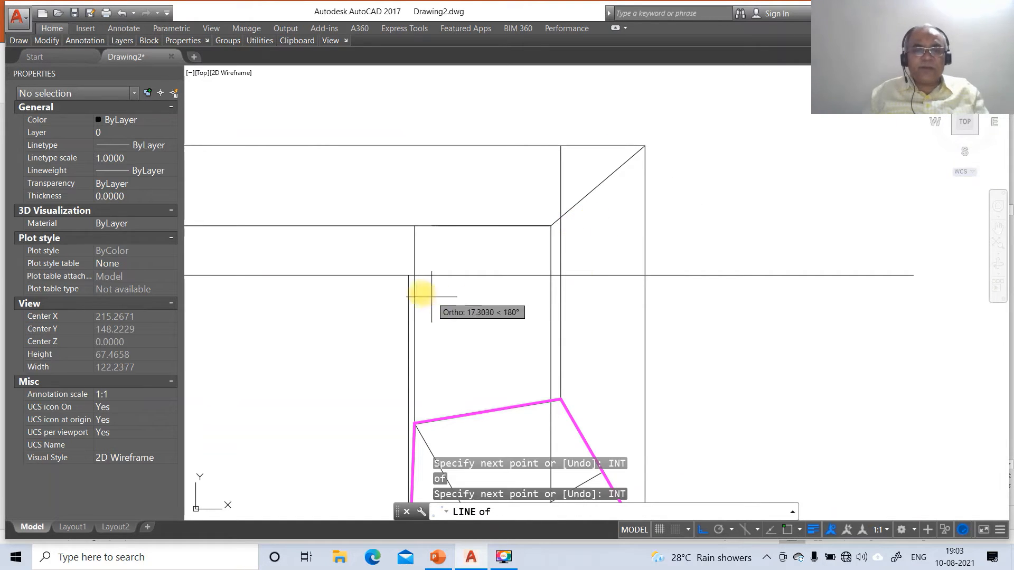
{"action": "left_click", "coordinate": [407, 276]}
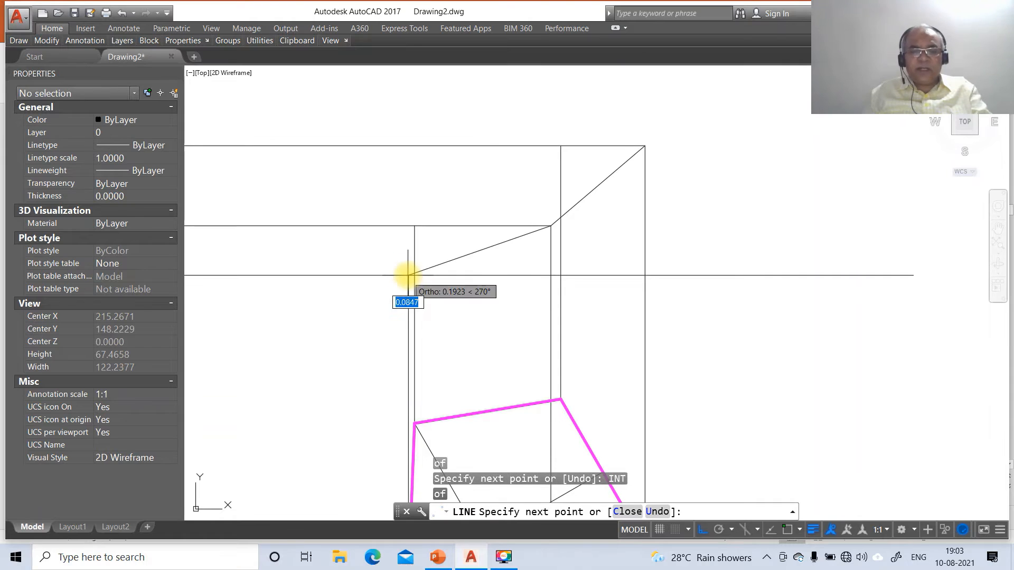
Continue the front view outline through the upper-left vertex's projector end on the middle horizontal projector to the topmost vertex's projector on the uppermost one.
{"action": "type", "text": "INT"}
{"action": "key", "text": "Return"}
{"action": "left_click", "coordinate": [415, 226]}
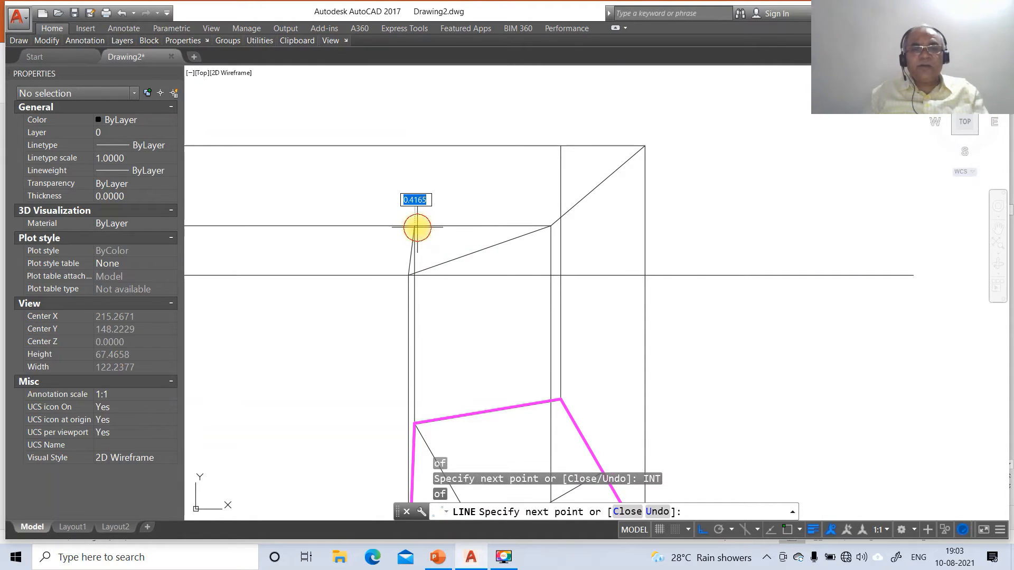
{"action": "type", "text": "INT"}
{"action": "key", "text": "Return"}
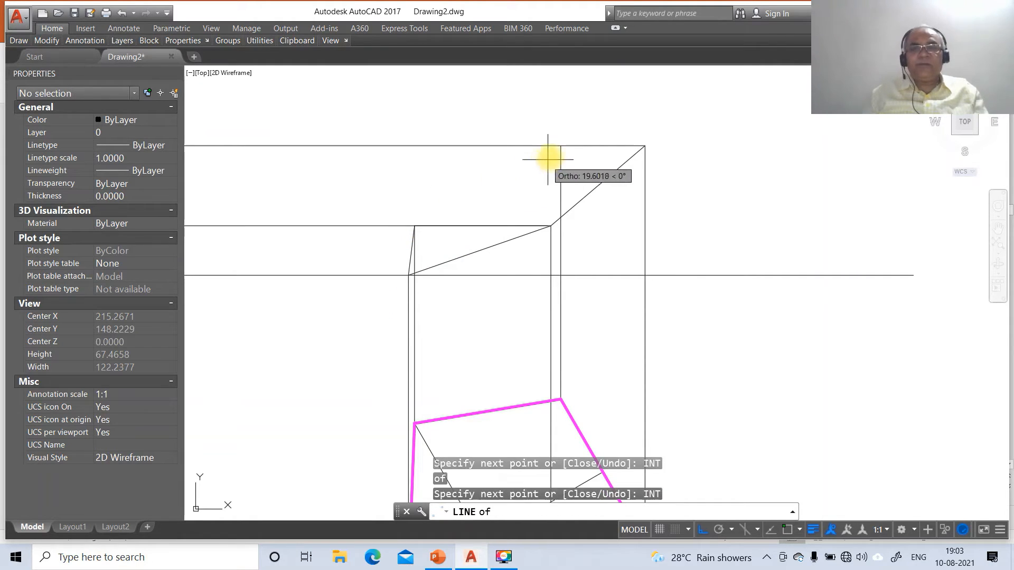
{"action": "left_click", "coordinate": [561, 147]}
{"action": "key", "text": "Return"}
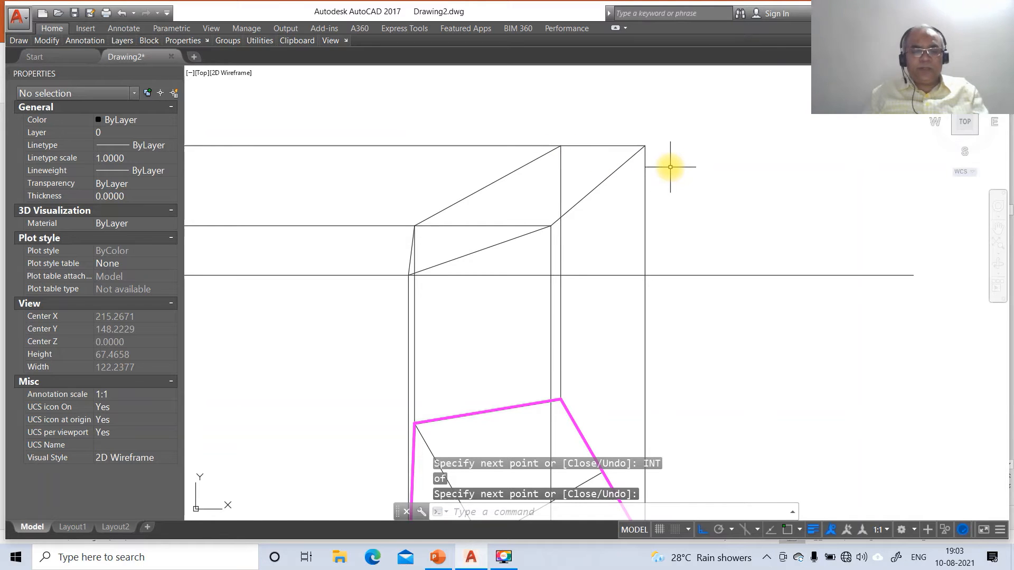
Break the uppermost horizontal projector at its intersection with the topmost vertex's vertical projector, without leaving a gap.
{"action": "type", "text": "BR"}
{"action": "key", "text": "Return"}
{"action": "left_click", "coordinate": [581, 145]}
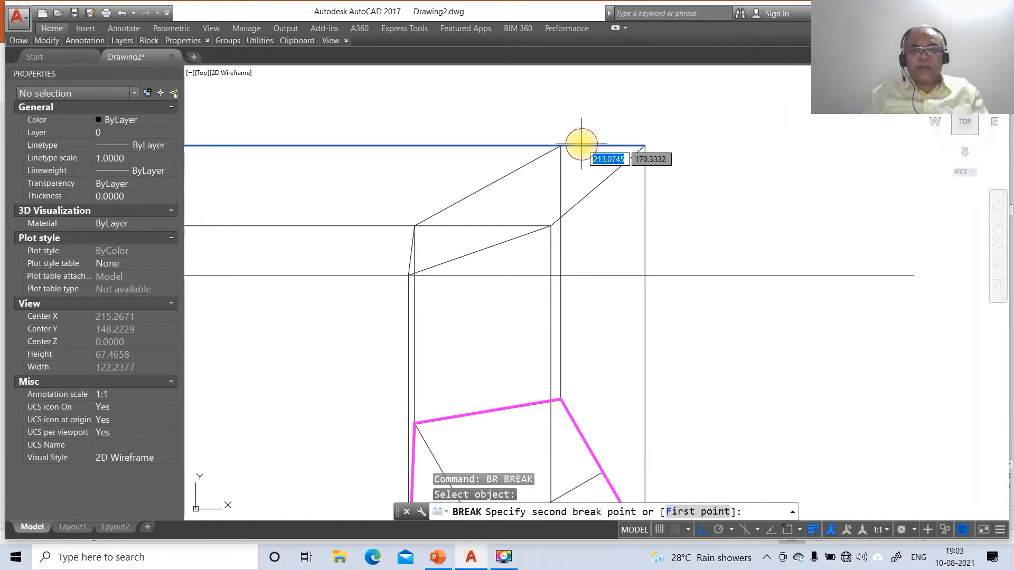
{"action": "type", "text": "F"}
{"action": "key", "text": "Return"}
{"action": "type", "text": "INT"}
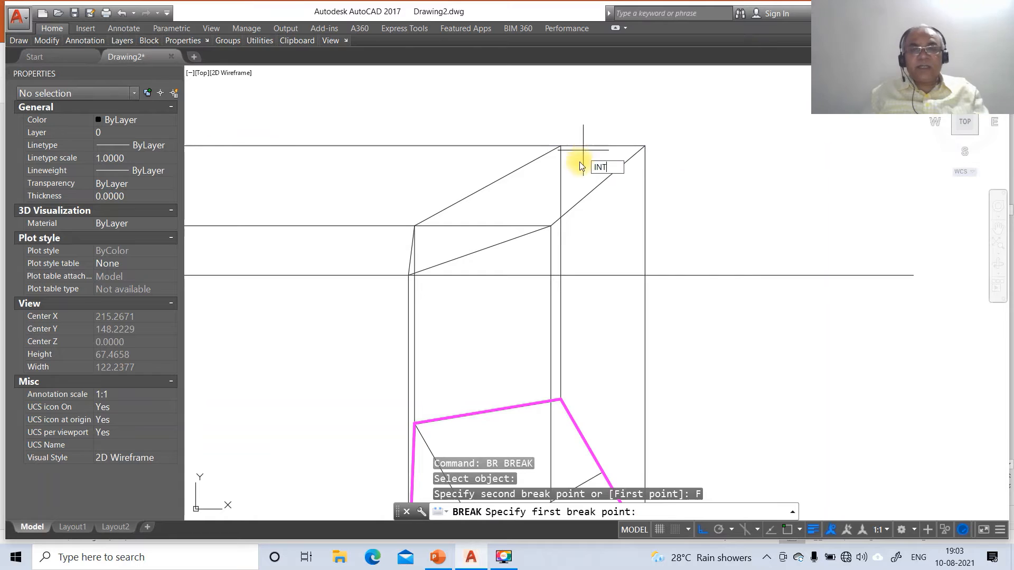
{"action": "key", "text": "Return"}
{"action": "left_click", "coordinate": [561, 147]}
{"action": "type", "text": "@"}
{"action": "key", "text": "Return"}
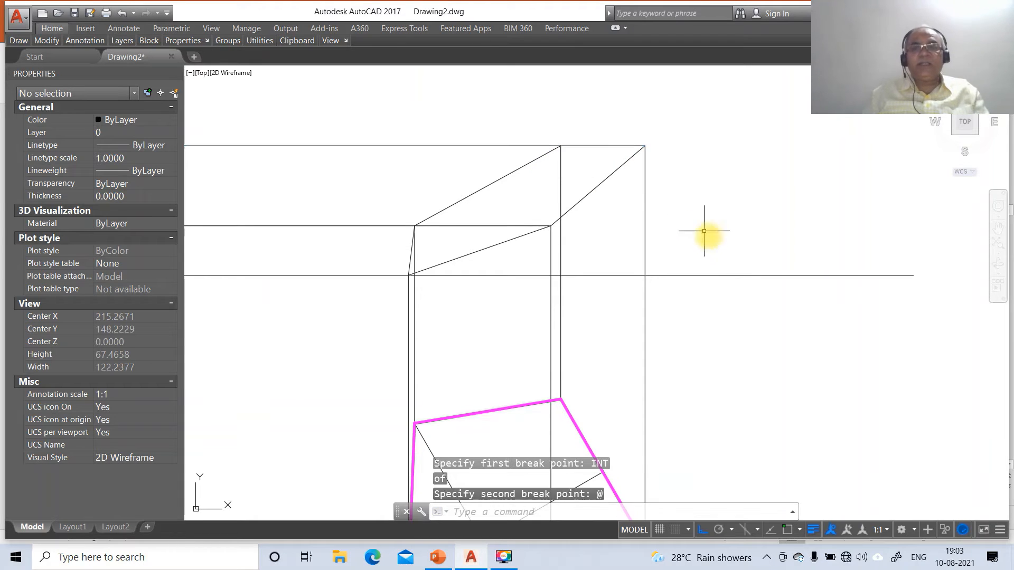
Shorten the reference line by breaking off its excess right end beyond the final front view.
{"action": "type", "text": "BR"}
{"action": "key", "text": "Return"}
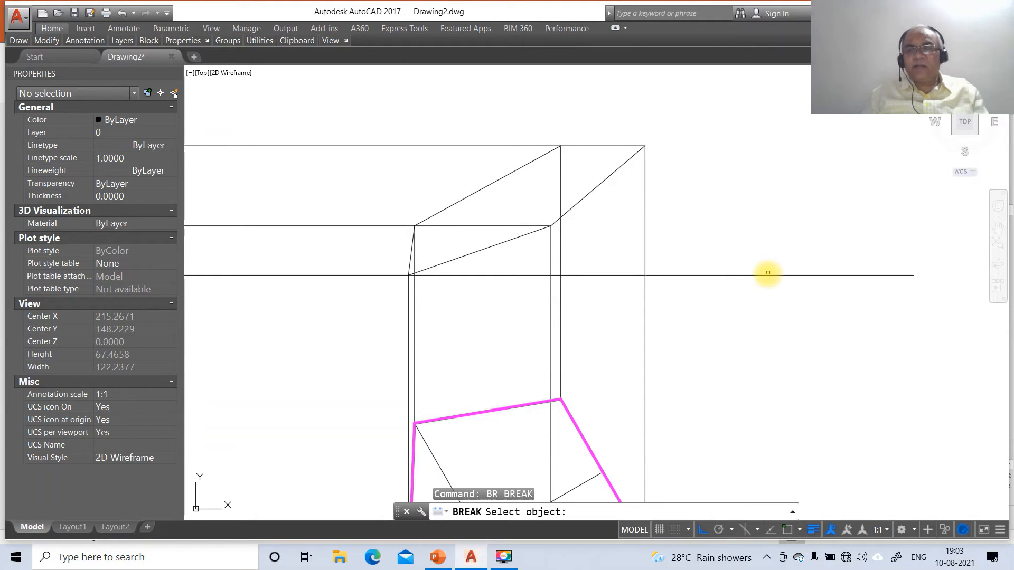
{"action": "left_click", "coordinate": [768, 273]}
{"action": "left_click", "coordinate": [946, 294]}
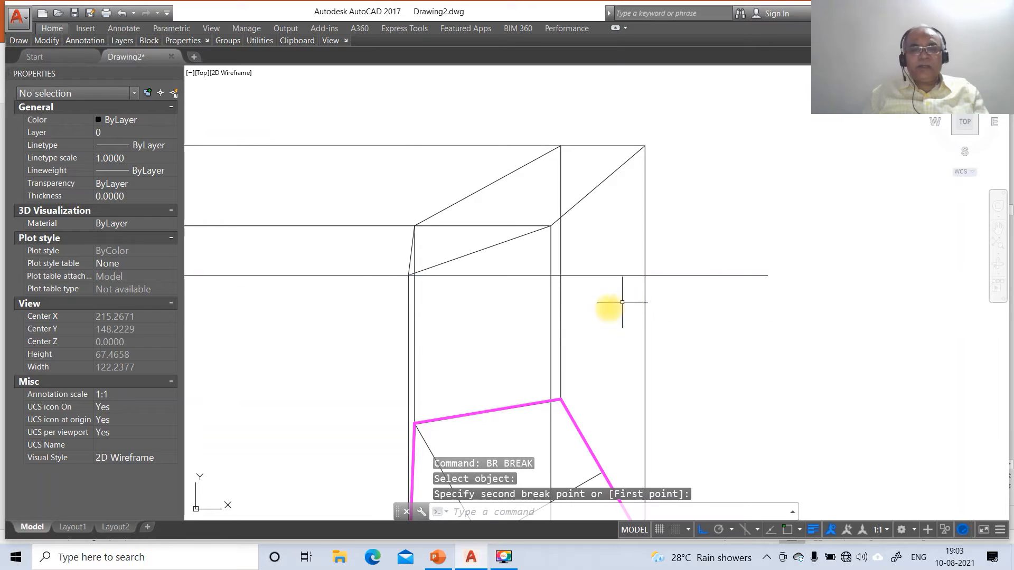
Assign the five edges of the final front view pentagon to the FV layer.
{"action": "left_click", "coordinate": [582, 144]}
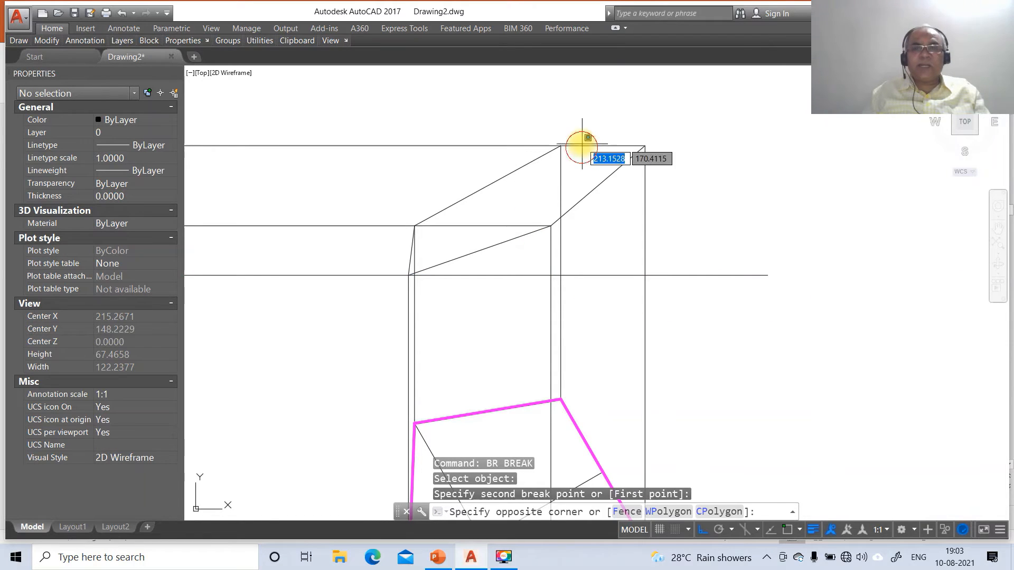
{"action": "left_click", "coordinate": [578, 150]}
{"action": "left_click", "coordinate": [470, 195]}
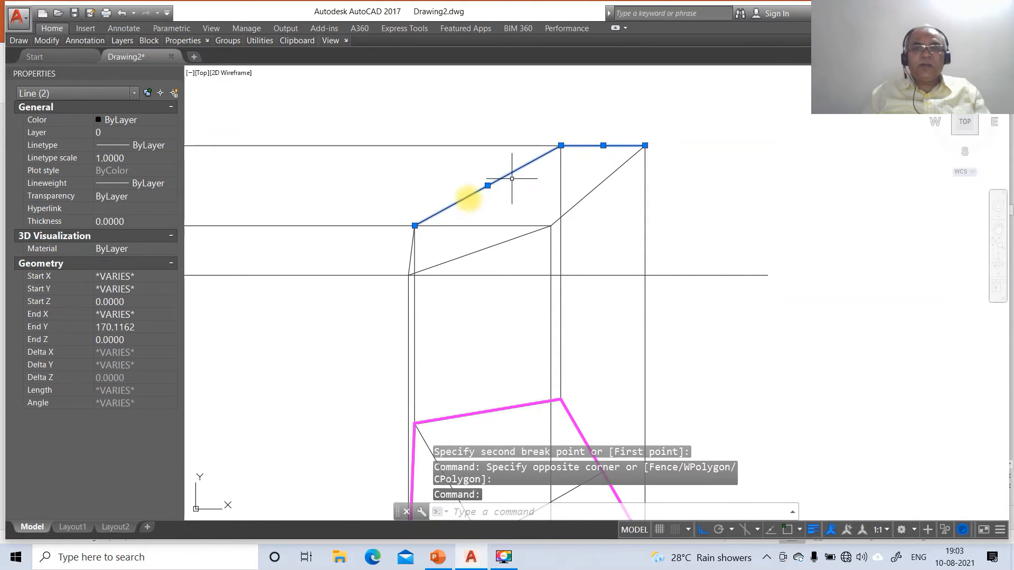
{"action": "left_click", "coordinate": [410, 261]}
{"action": "left_click", "coordinate": [481, 250]}
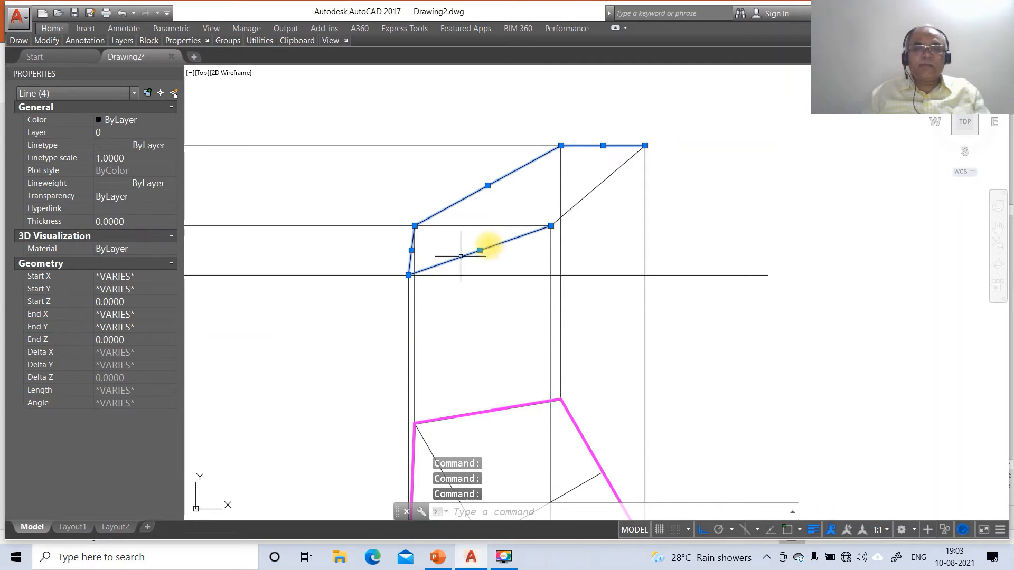
{"action": "left_click", "coordinate": [564, 211]}
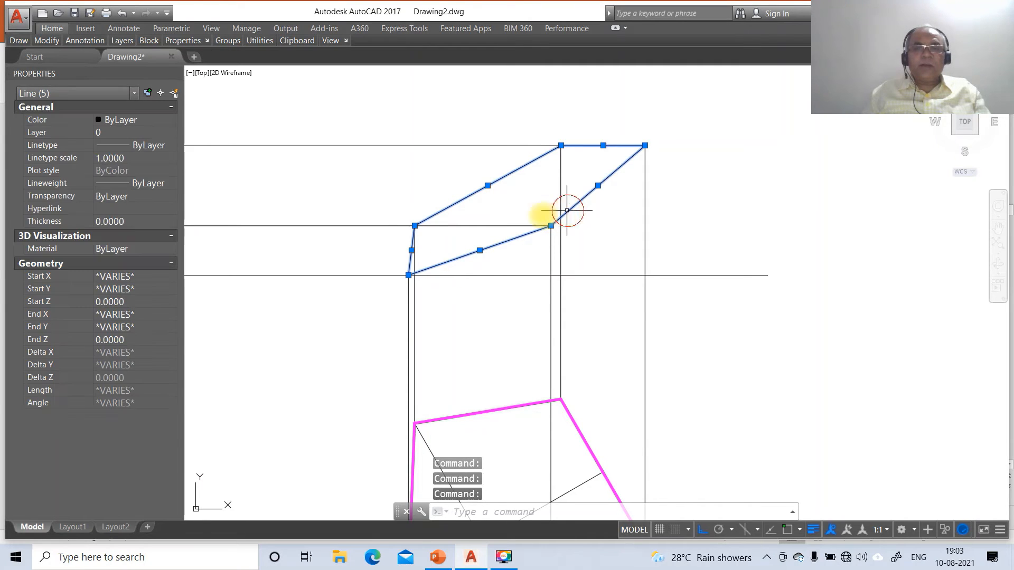
{"action": "left_click", "coordinate": [55, 132]}
{"action": "left_click", "coordinate": [161, 133]}
{"action": "left_click", "coordinate": [147, 151]}
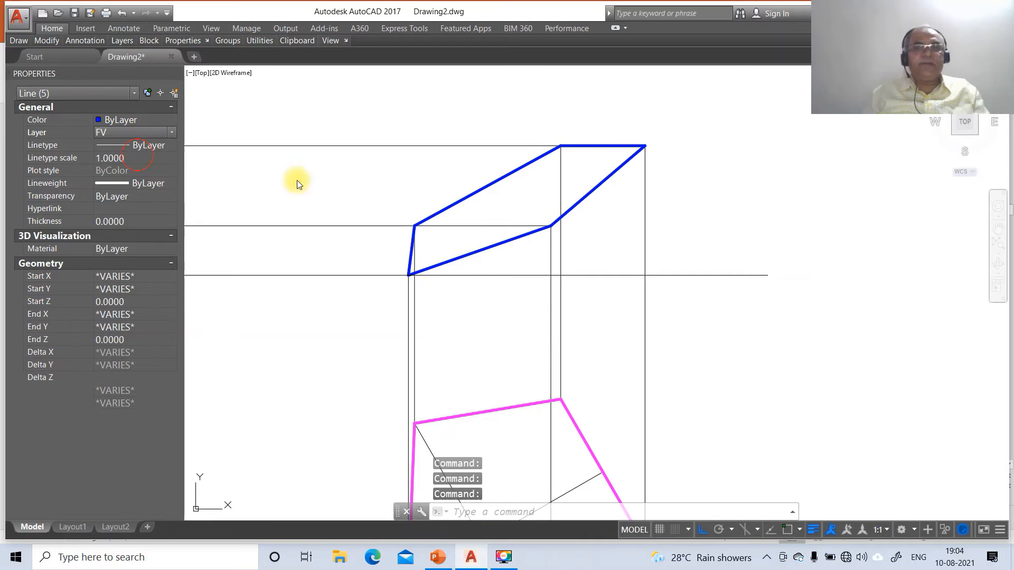
{"action": "key", "text": "Escape"}
{"action": "key", "text": "Escape"}
Assign both segments of the reference line to the XY layer.
{"action": "type", "text": "z"}
{"action": "key", "text": "Return"}
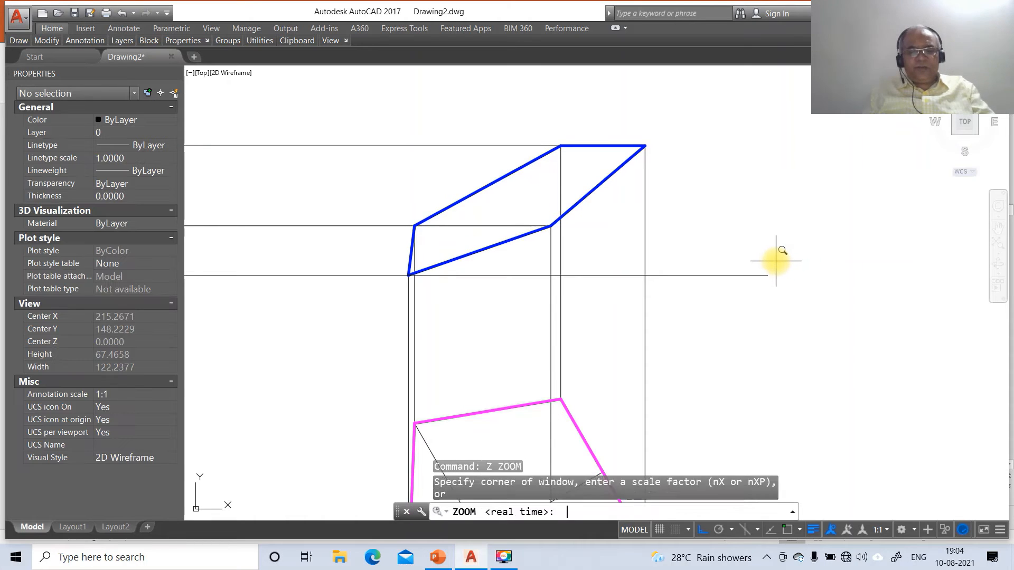
{"action": "type", "text": "P"}
{"action": "key", "text": "Return"}
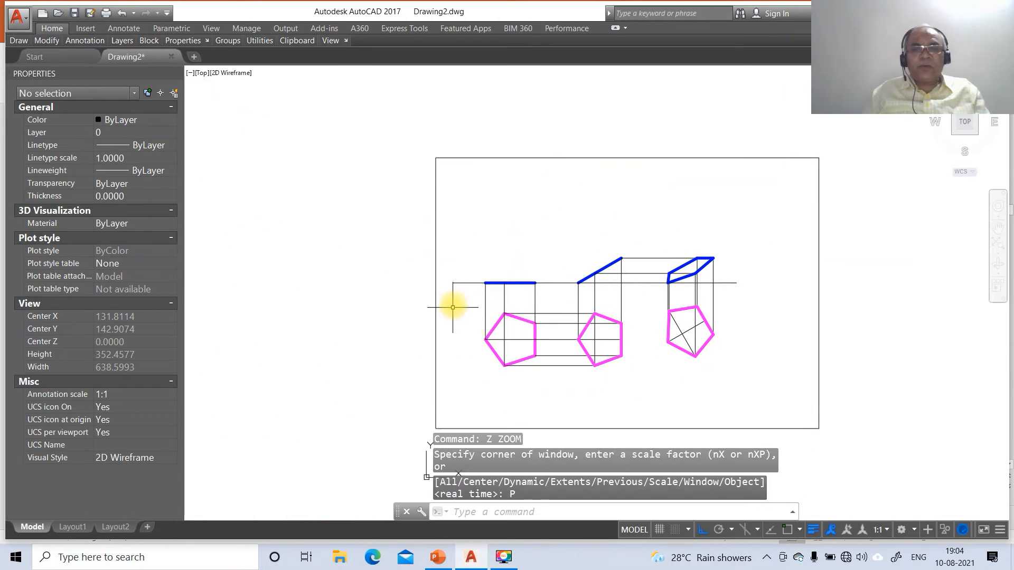
{"action": "left_click", "coordinate": [462, 284]}
{"action": "left_click", "coordinate": [457, 276]}
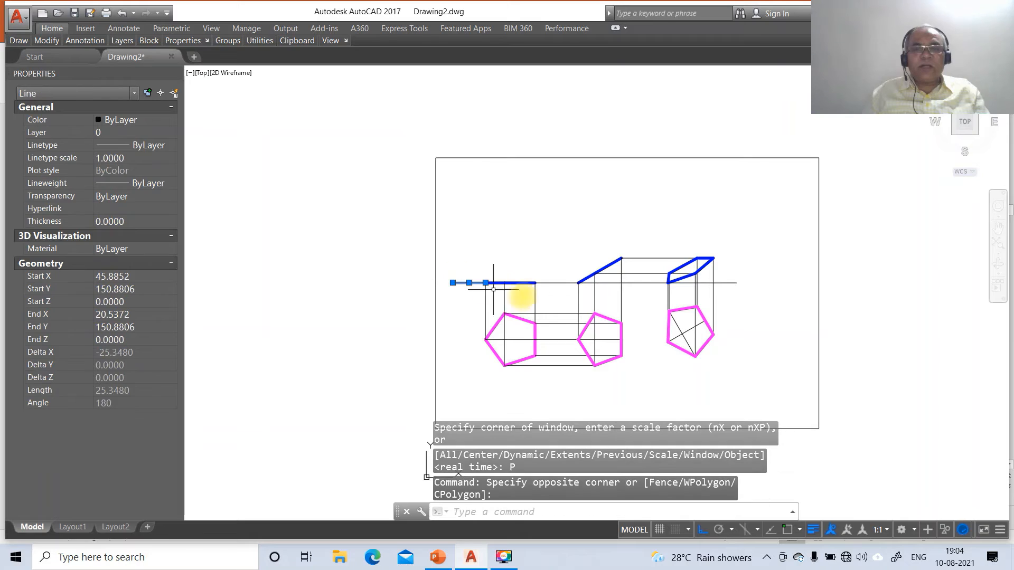
{"action": "left_click", "coordinate": [551, 283]}
{"action": "left_click", "coordinate": [61, 132]}
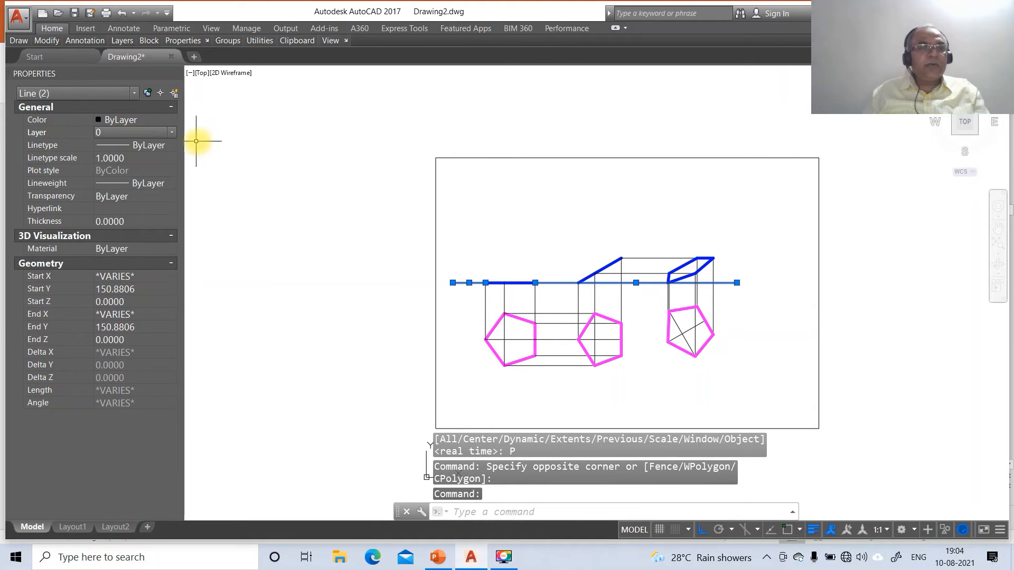
{"action": "left_click", "coordinate": [171, 132]}
{"action": "left_click", "coordinate": [127, 180]}
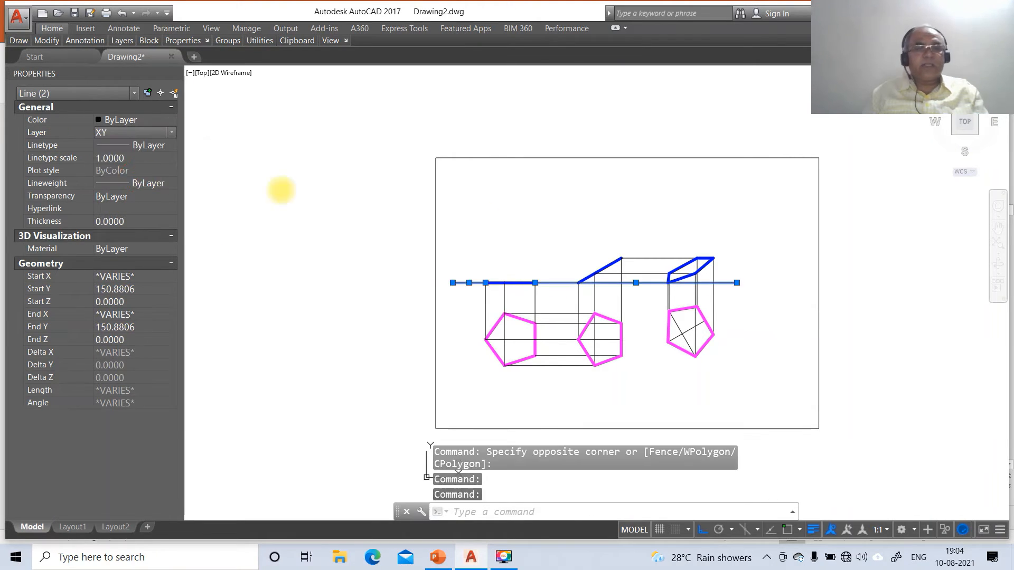
{"action": "key", "text": "Escape"}
{"action": "key", "text": "Escape"}
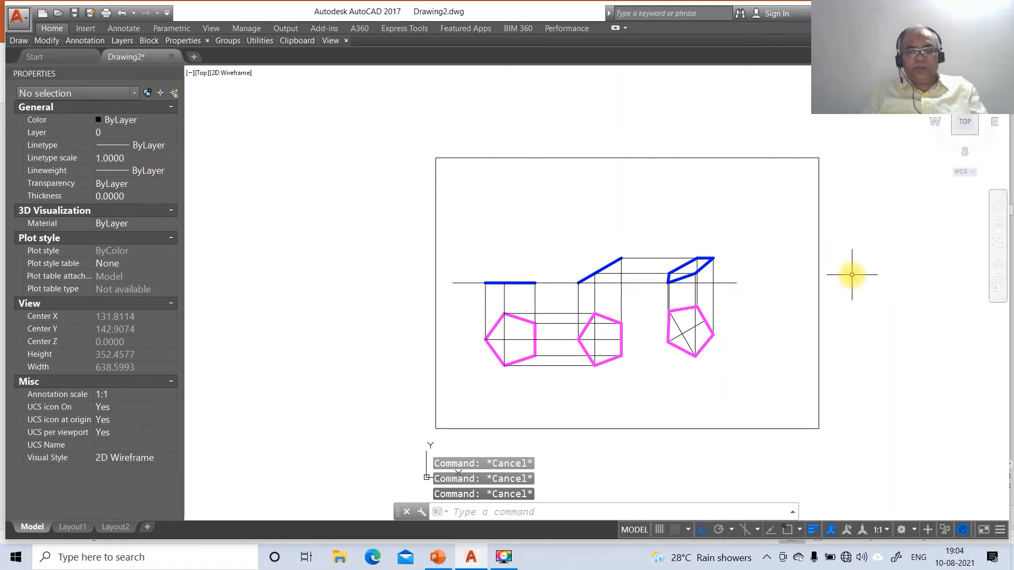
Move all the projection views together with the reference line up and to the right, centring them within the sheet border.
{"action": "type", "text": "m"}
{"action": "key", "text": "Return"}
{"action": "type", "text": "C"}
{"action": "key", "text": "Return"}
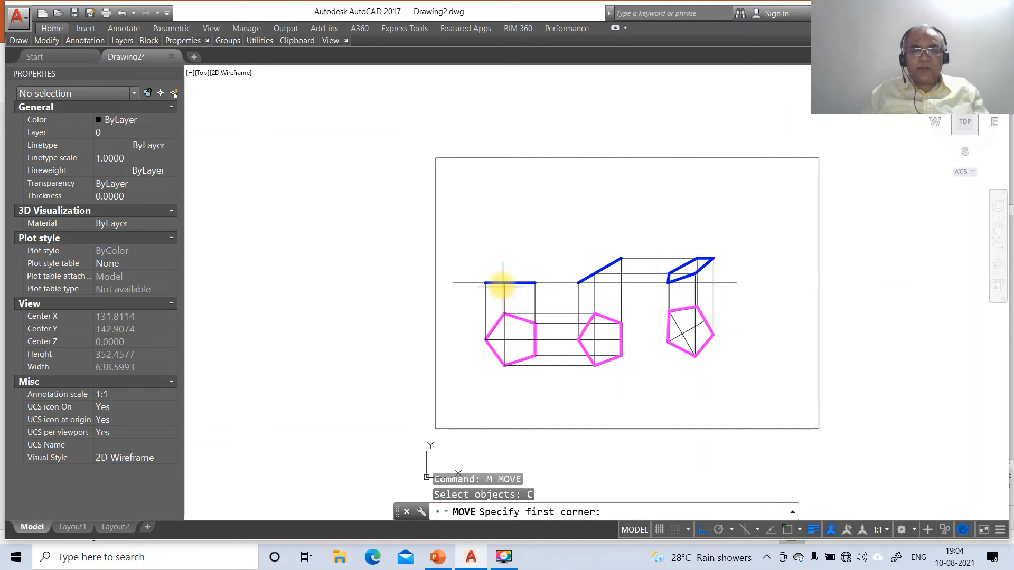
{"action": "left_click", "coordinate": [455, 245]}
{"action": "left_click", "coordinate": [725, 368]}
{"action": "key", "text": "Return"}
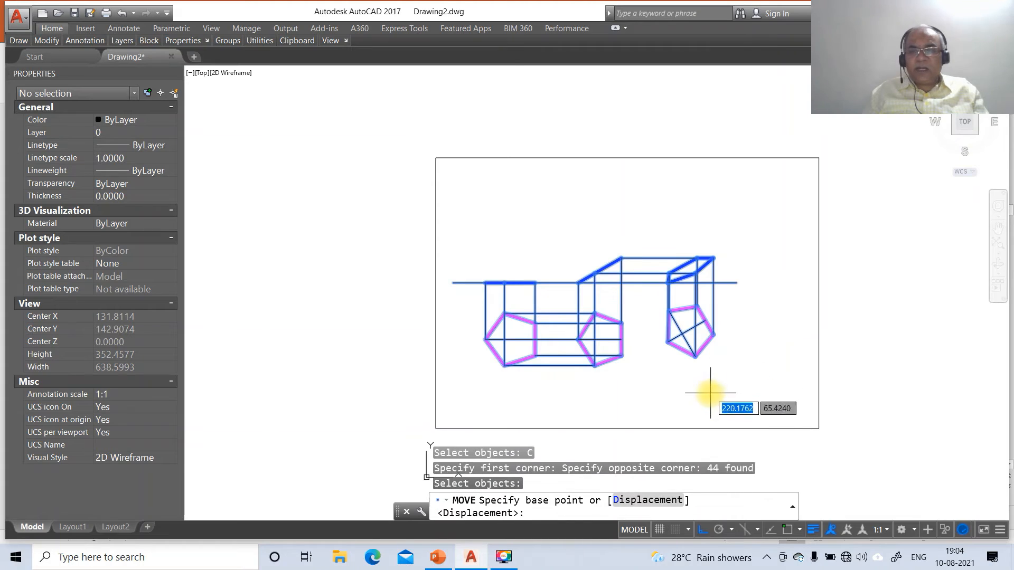
{"action": "left_click", "coordinate": [702, 528]}
{"action": "left_click", "coordinate": [722, 346]}
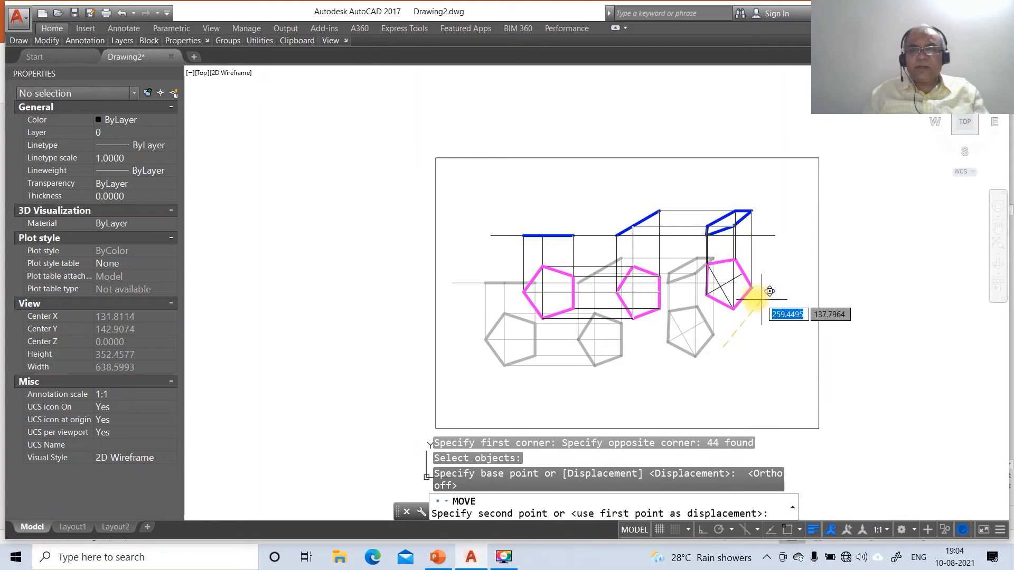
{"action": "left_click", "coordinate": [750, 318]}
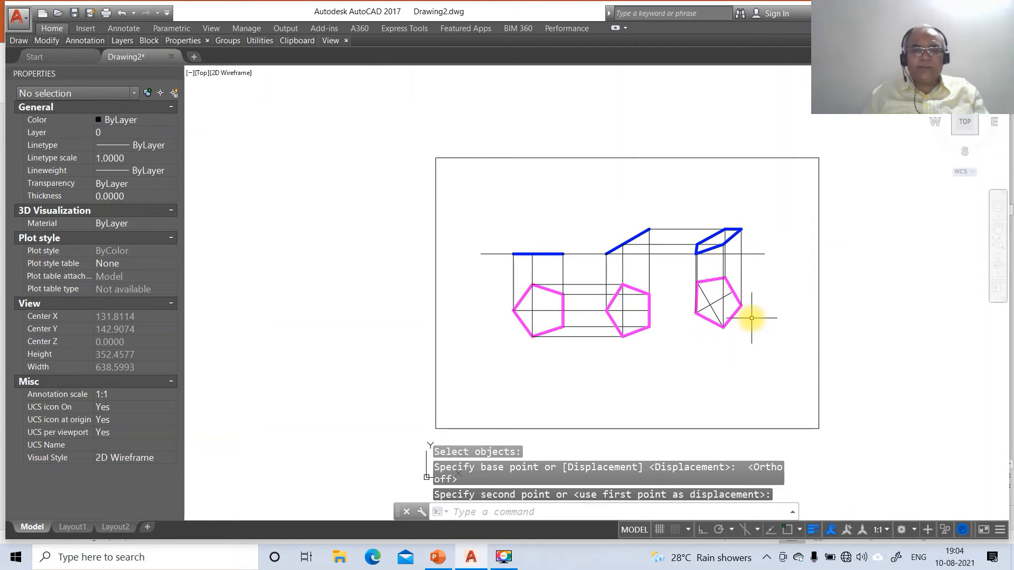
Set the linear dimension precision of the Standard dimension style to 0.
{"action": "type", "text": "Z"}
{"action": "key", "text": "Return"}
{"action": "type", "text": "W"}
{"action": "key", "text": "Return"}
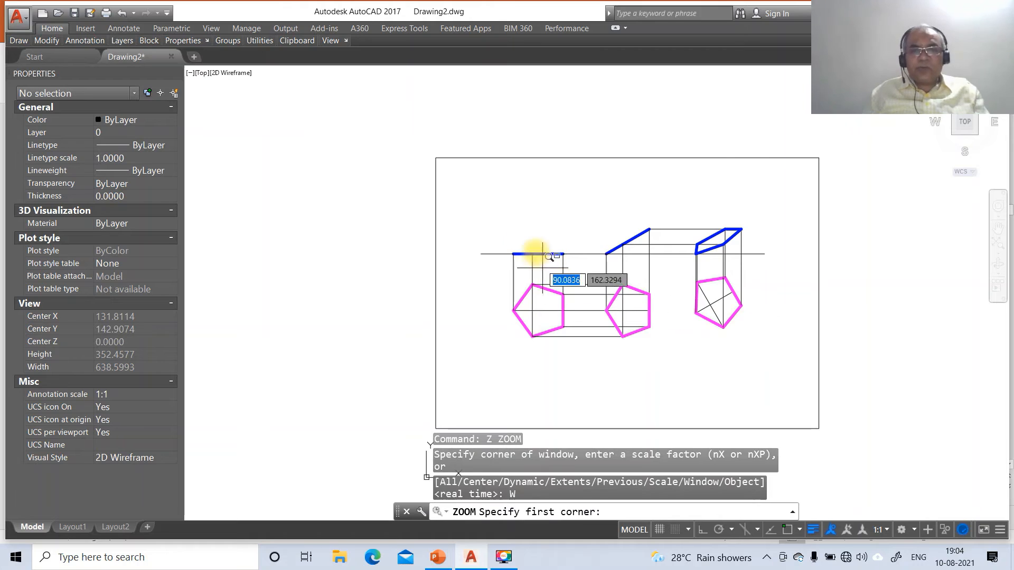
{"action": "left_click", "coordinate": [472, 204]}
{"action": "left_click", "coordinate": [818, 402]}
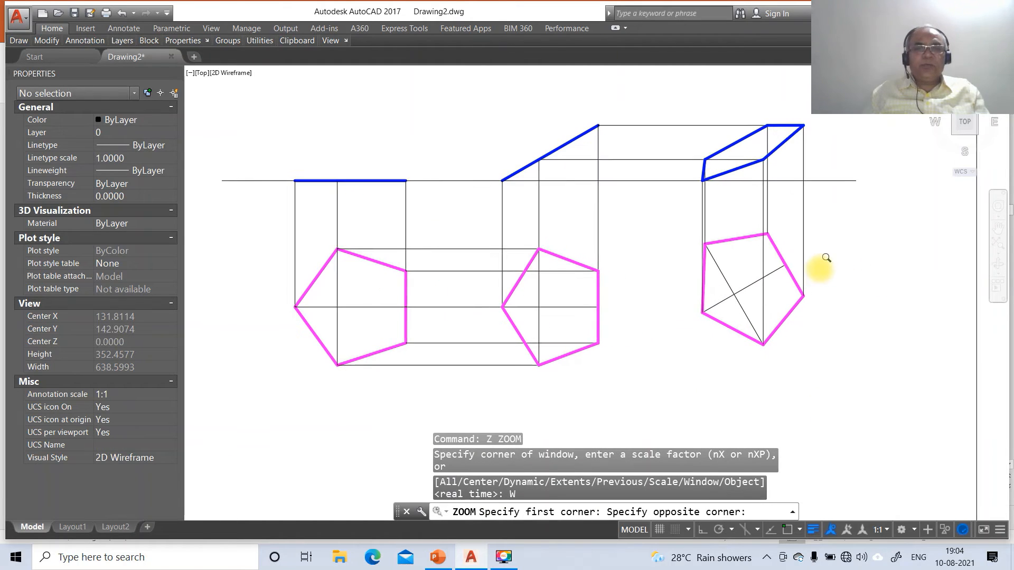
{"action": "type", "text": "D"}
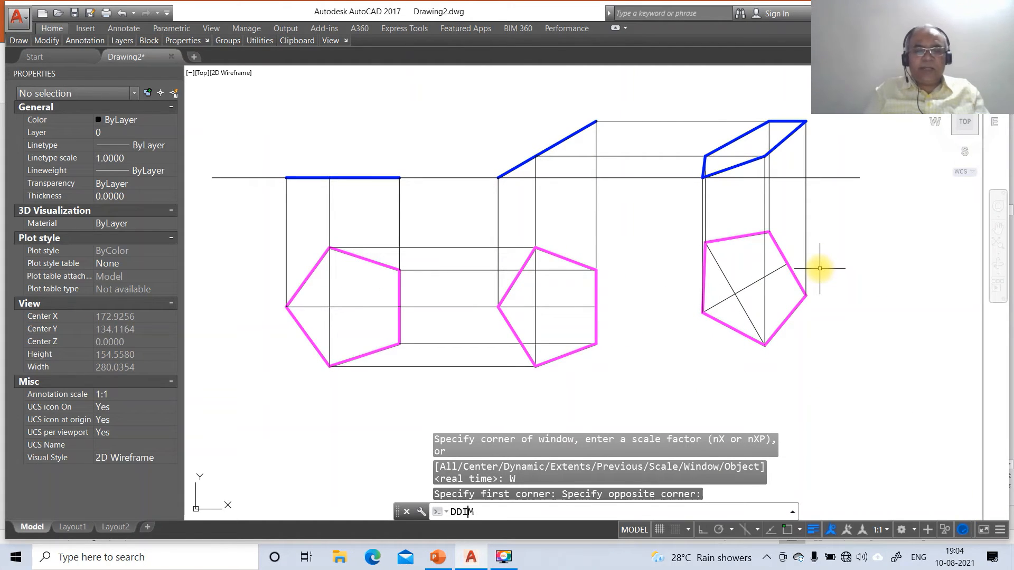
{"action": "type", "text": "DIM"}
{"action": "key", "text": "Return"}
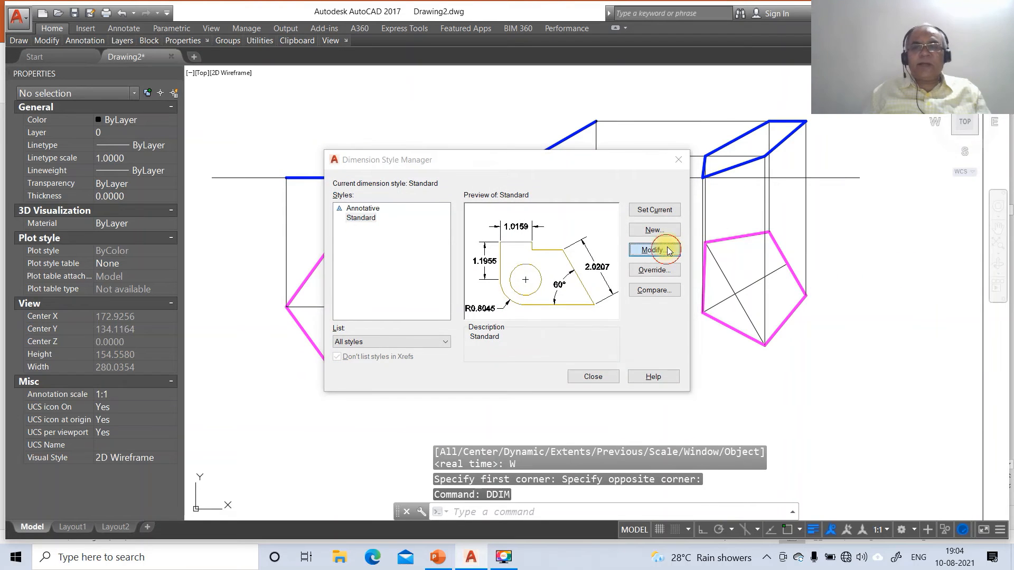
{"action": "left_click", "coordinate": [668, 250]}
{"action": "left_click", "coordinate": [461, 185]}
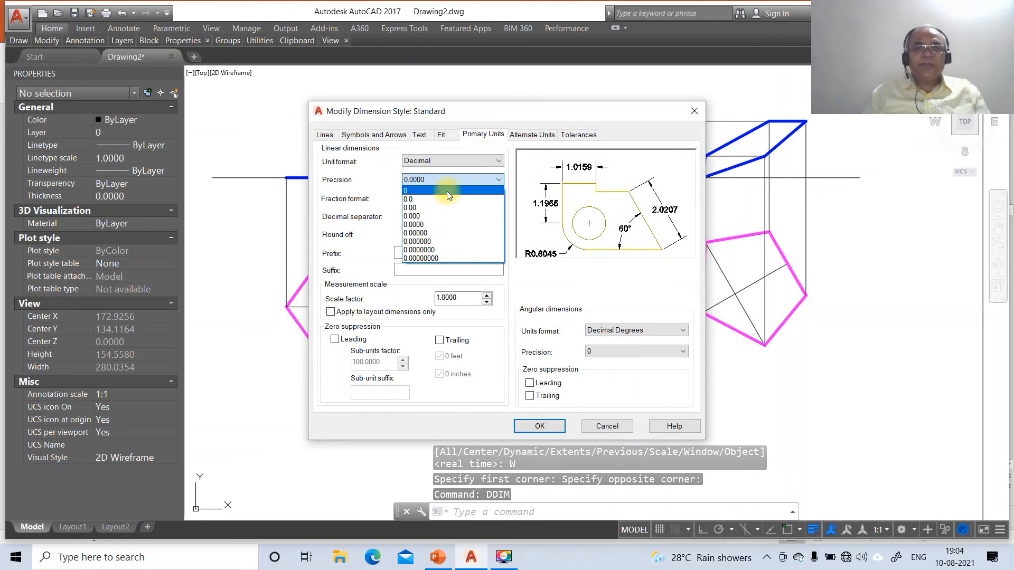
{"action": "left_click", "coordinate": [447, 191]}
Set the dimension text height to 3, align the text with the dimension line, place it Above and edit its offset from the dimension line.
{"action": "left_click", "coordinate": [419, 135]}
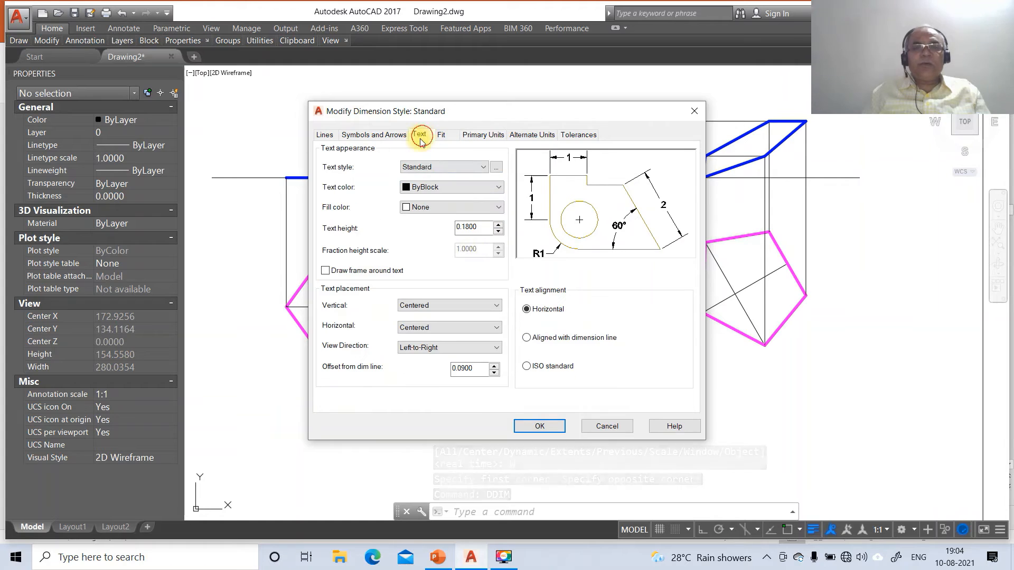
{"action": "left_click", "coordinate": [478, 228]}
{"action": "double_click", "coordinate": [477, 228]}
{"action": "type", "text": "3"}
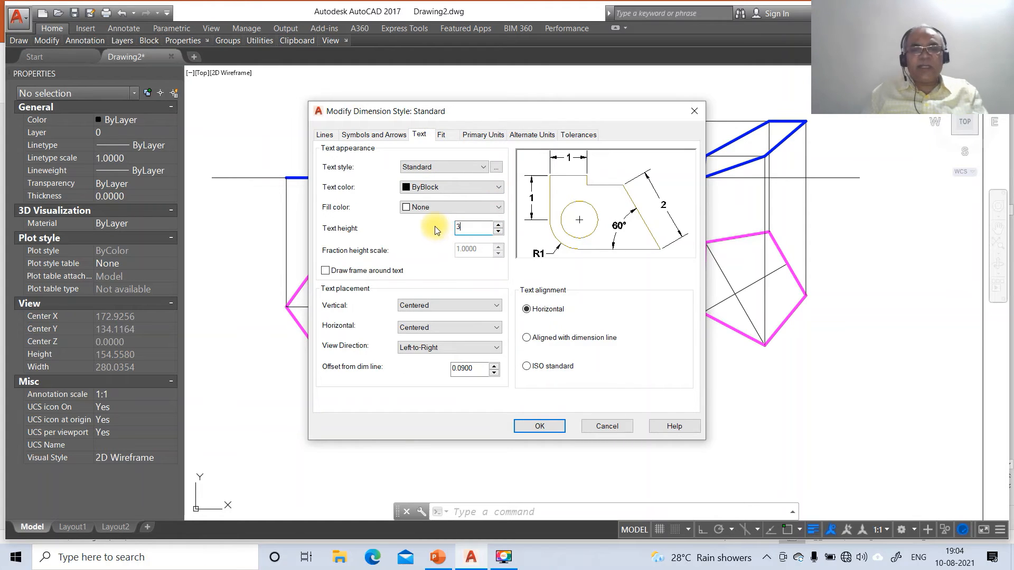
{"action": "left_click", "coordinate": [526, 338]}
{"action": "left_click", "coordinate": [433, 308]}
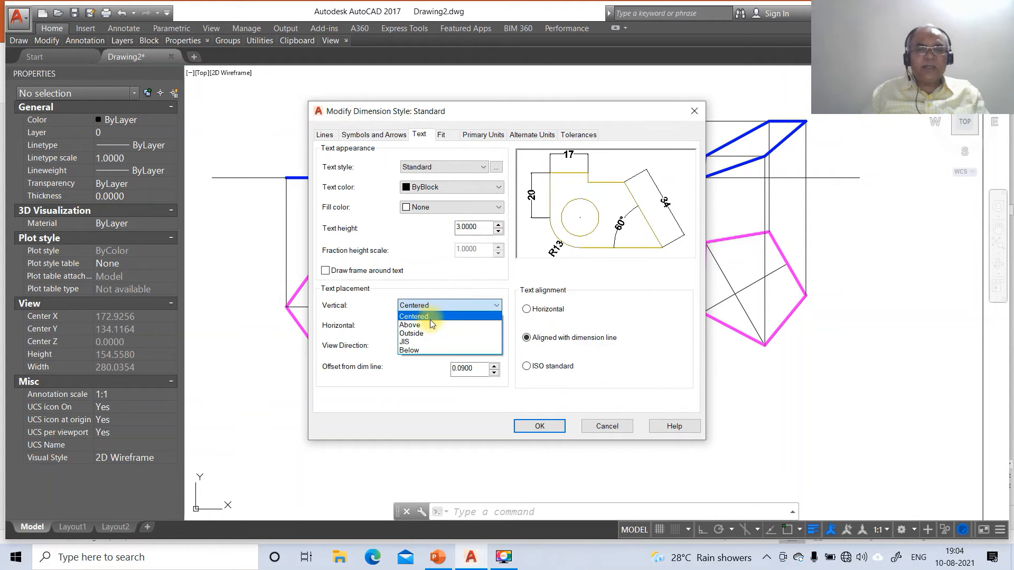
{"action": "left_click", "coordinate": [430, 322]}
{"action": "left_click", "coordinate": [469, 373]}
{"action": "left_click_drag", "start_coordinate": [475, 371], "coordinate": [435, 372]}
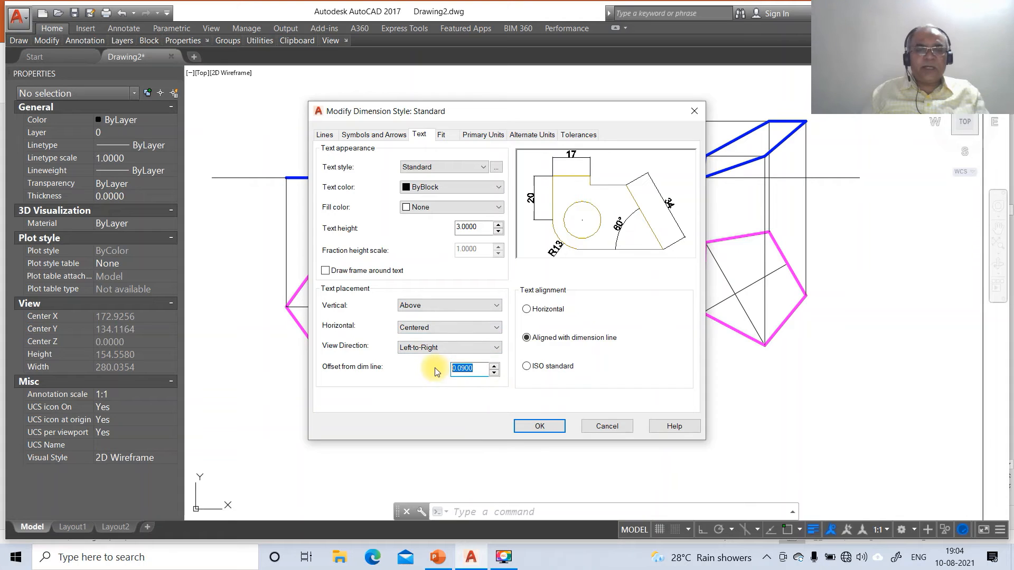
Adjust the Standard style's arrow size and extension line offset from origin, and save the dimension style.
{"action": "left_click", "coordinate": [378, 137]}
{"action": "left_click_drag", "start_coordinate": [356, 261], "coordinate": [306, 266]}
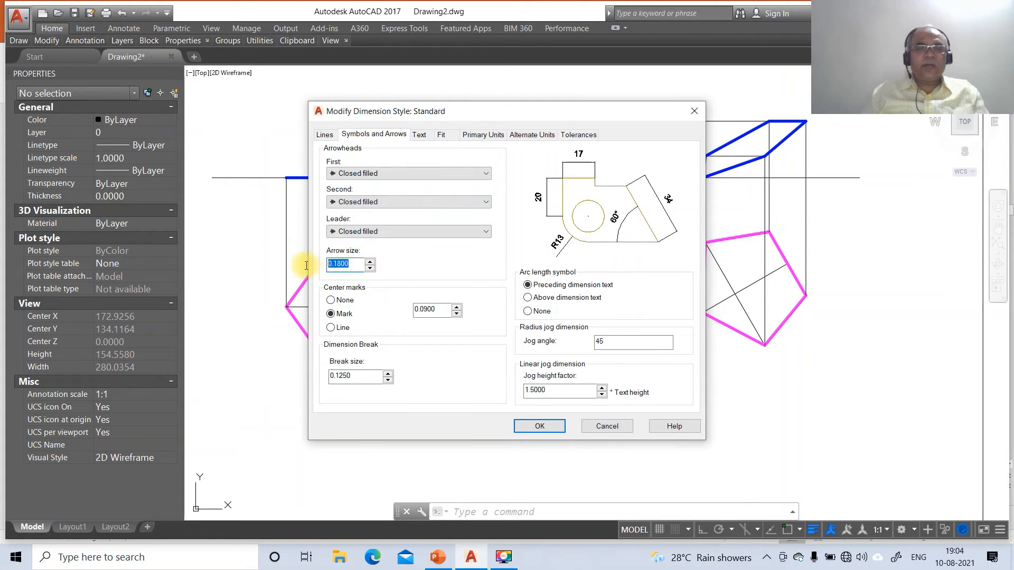
{"action": "left_click", "coordinate": [325, 135]}
{"action": "left_click_drag", "start_coordinate": [663, 314], "coordinate": [625, 314]}
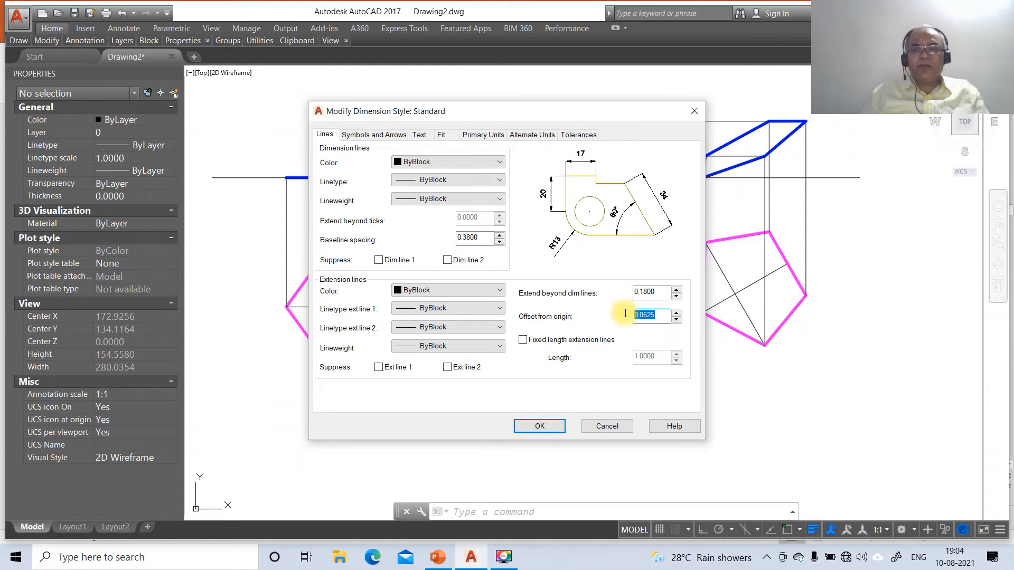
{"action": "left_click", "coordinate": [547, 425]}
{"action": "left_click", "coordinate": [586, 376]}
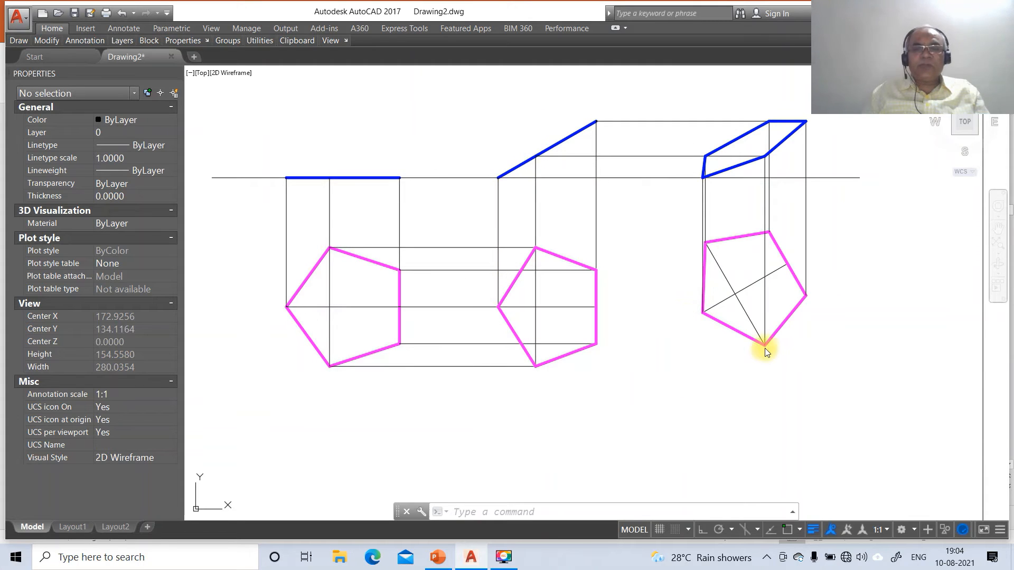
Add an angular dimension between the inclined front view line and the reference line in the second stage.
{"action": "type", "text": "DIM"}
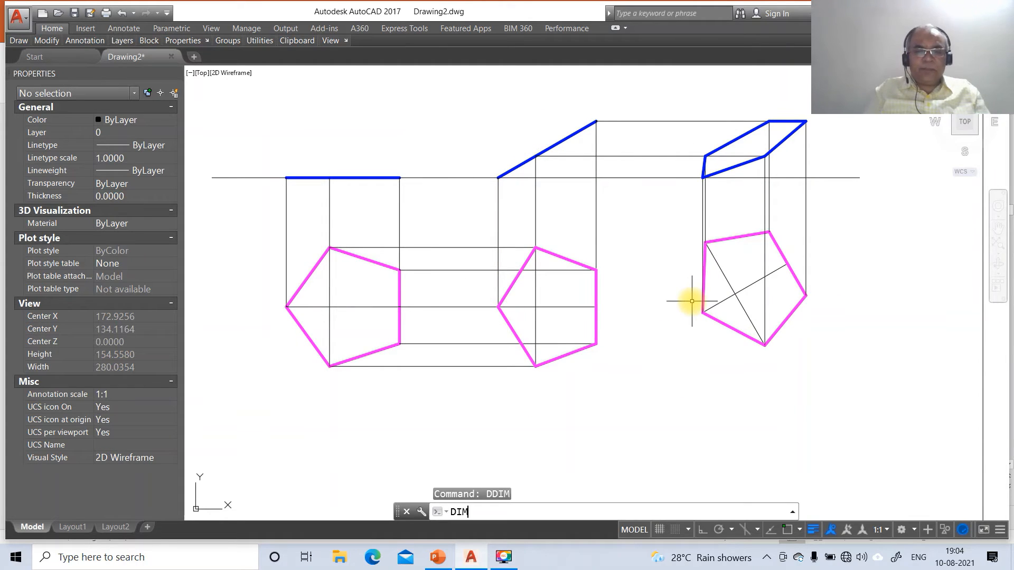
{"action": "key", "text": "Return"}
{"action": "type", "text": "A"}
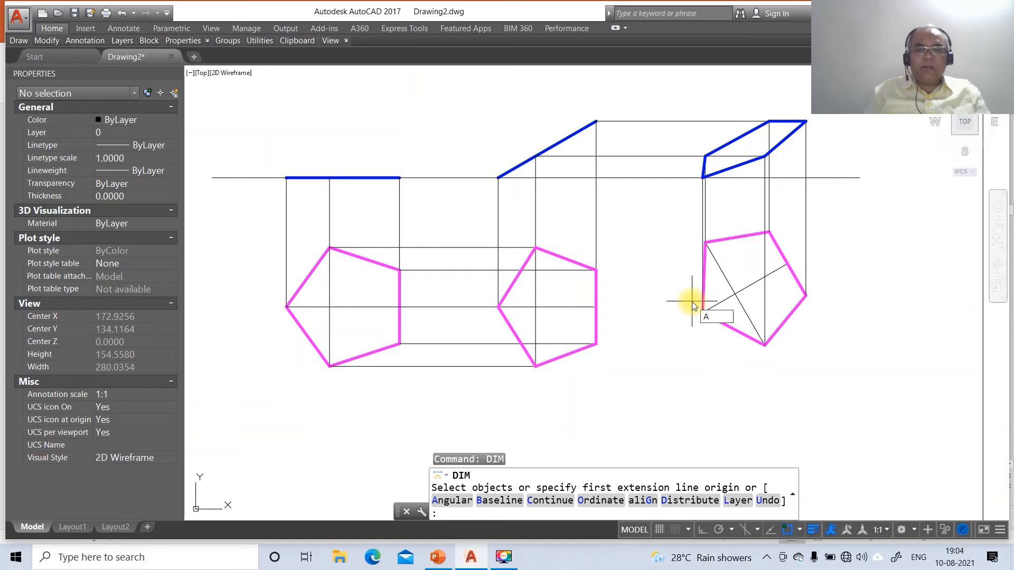
{"action": "key", "text": "Return"}
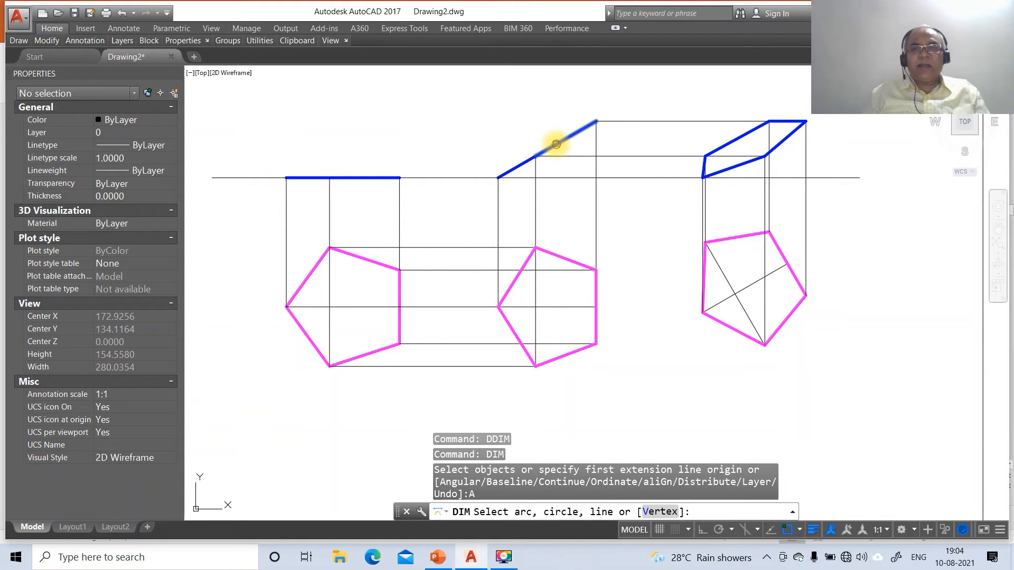
{"action": "left_click", "coordinate": [556, 144]}
{"action": "left_click", "coordinate": [569, 178]}
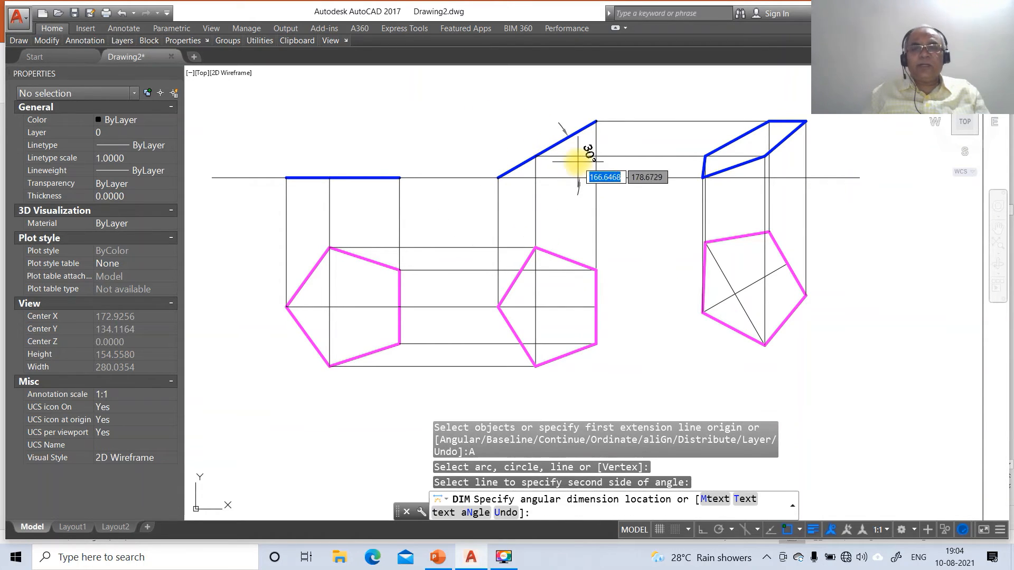
{"action": "left_click", "coordinate": [554, 159]}
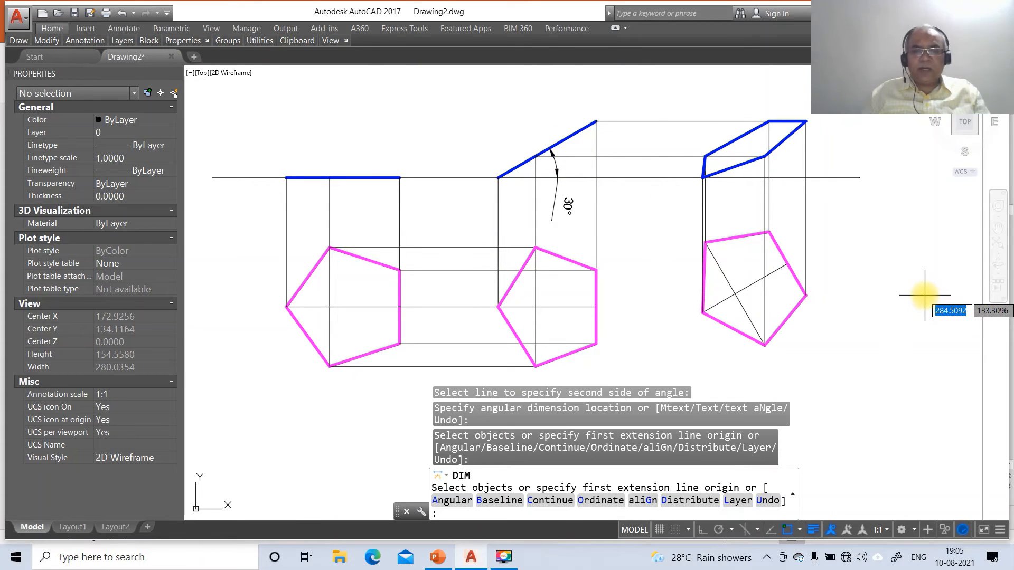
Add an angular dimension between the final top view's perpendicular bisector and the reference line, placed beyond the final views.
{"action": "type", "text": "A"}
{"action": "key", "text": "Return"}
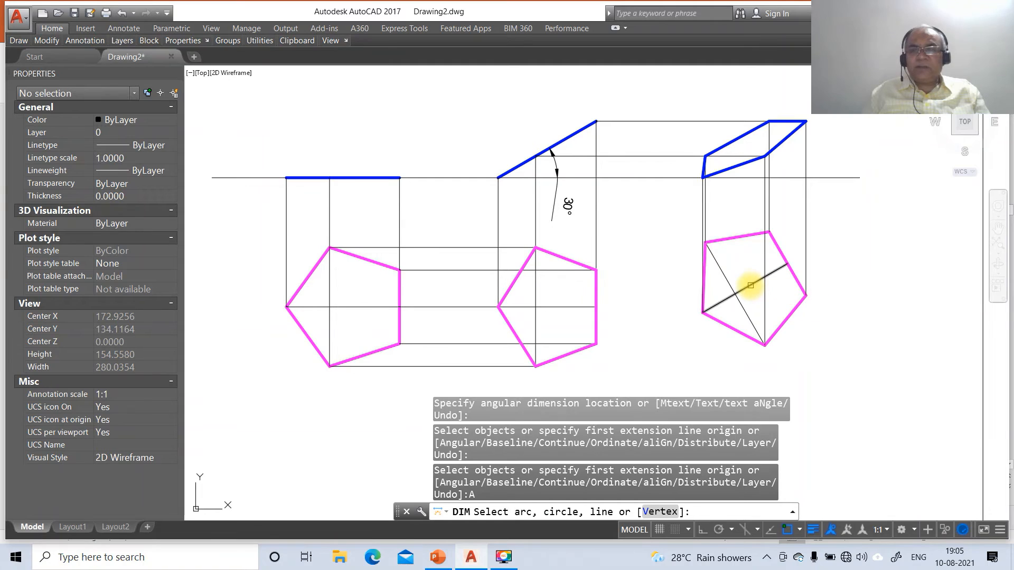
{"action": "left_click", "coordinate": [750, 285]}
{"action": "left_click", "coordinate": [790, 177]}
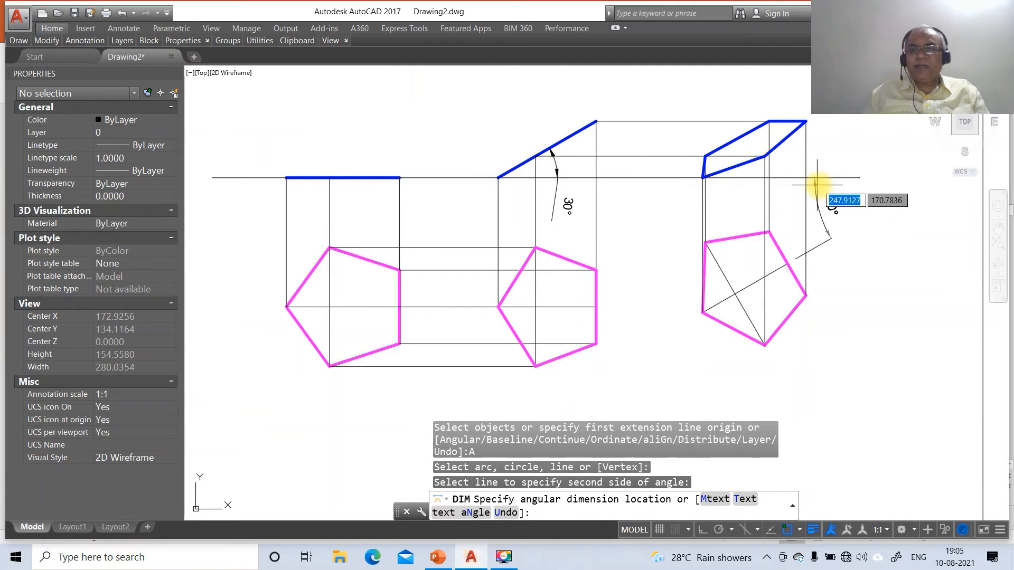
{"action": "left_click", "coordinate": [846, 190]}
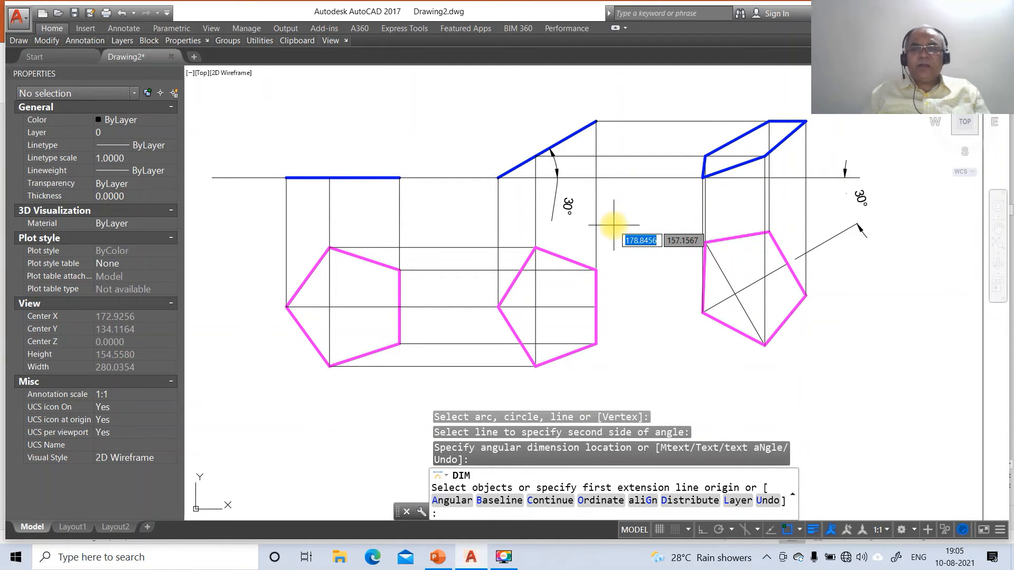
Consult the final solution slide in PowerPoint and add an aligned dimension to the lower-left edge of the first top view pentagon in AutoCAD.
{"action": "left_click", "coordinate": [437, 555]}
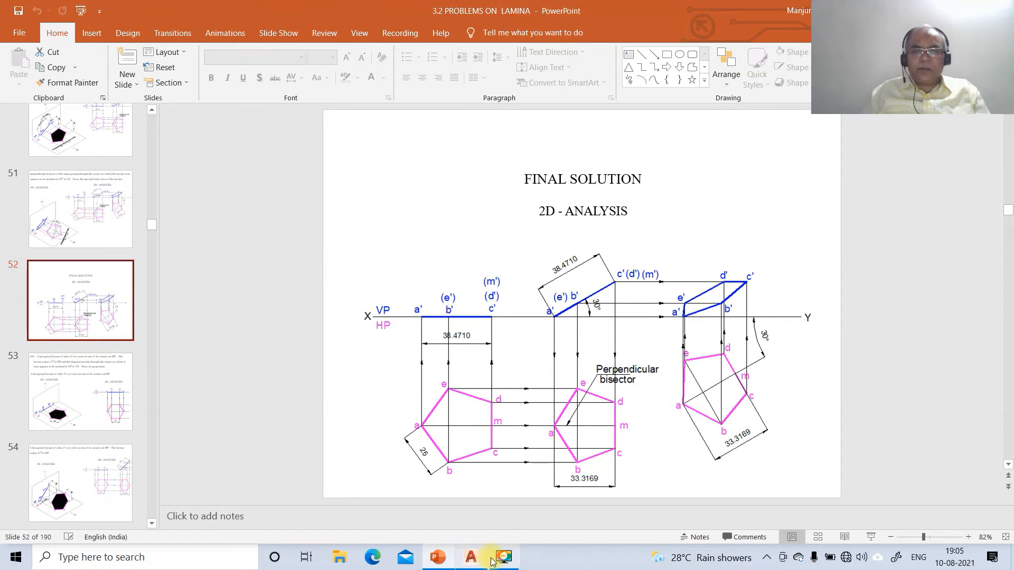
{"action": "left_click", "coordinate": [471, 558]}
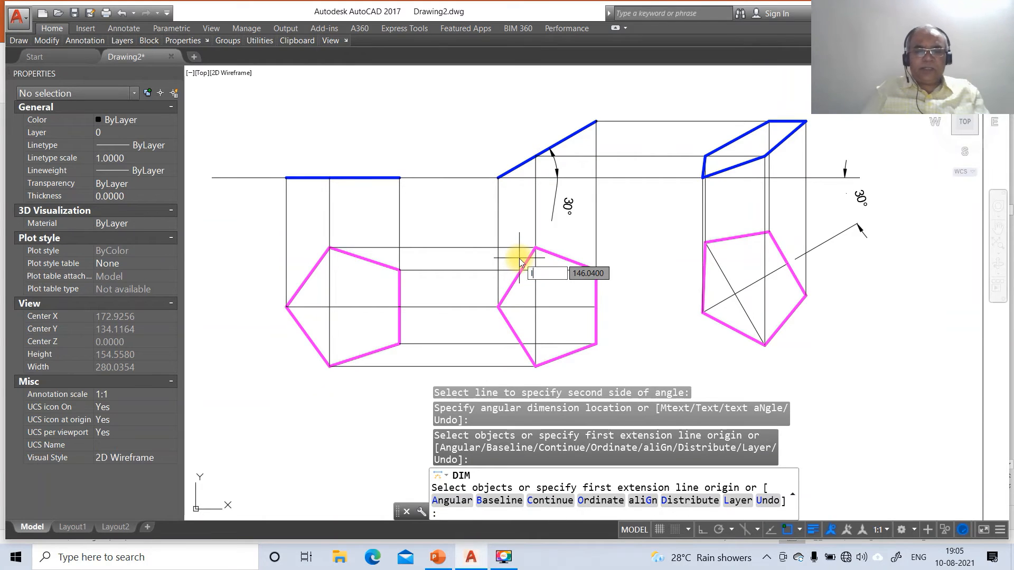
{"action": "type", "text": "INT"}
{"action": "key", "text": "Return"}
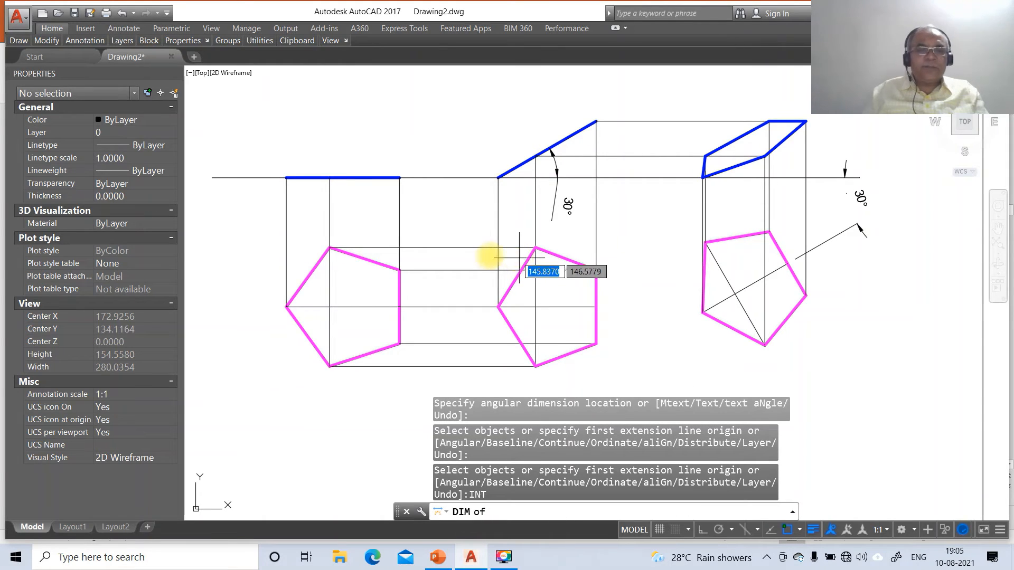
{"action": "left_click", "coordinate": [289, 302]}
{"action": "type", "text": "IN"}
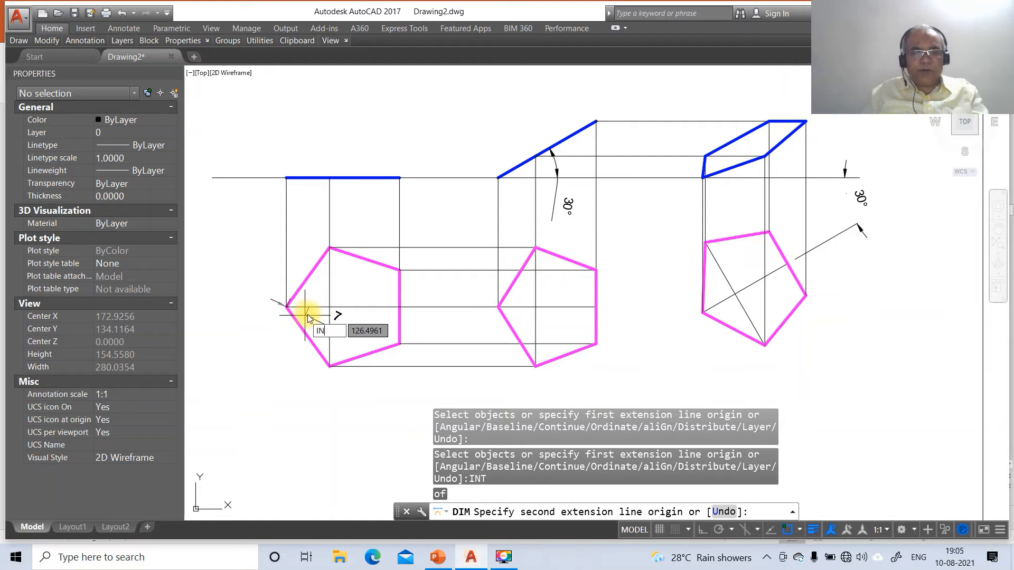
{"action": "type", "text": "T"}
{"action": "key", "text": "Return"}
{"action": "left_click", "coordinate": [329, 364]}
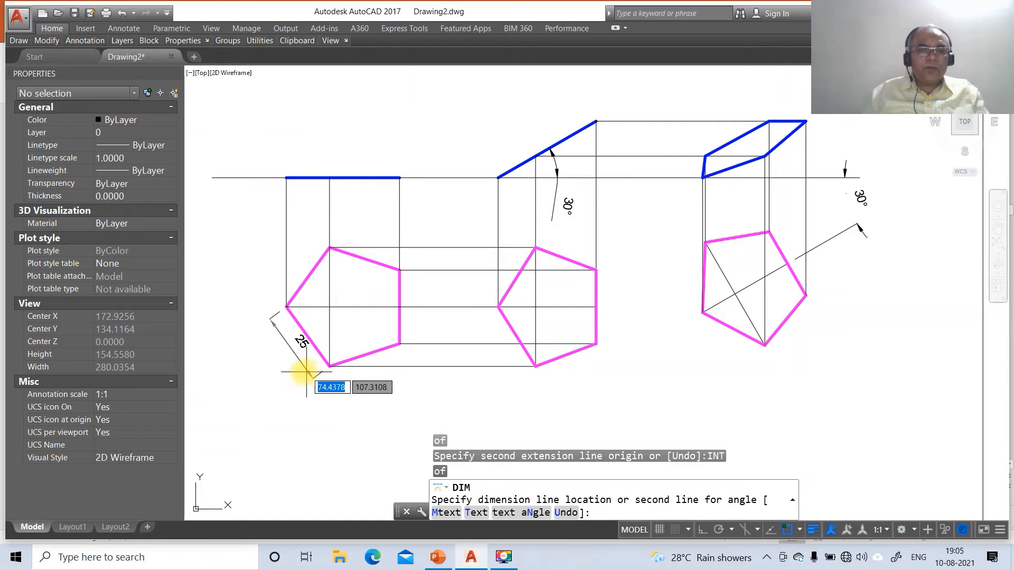
{"action": "left_click", "coordinate": [293, 367]}
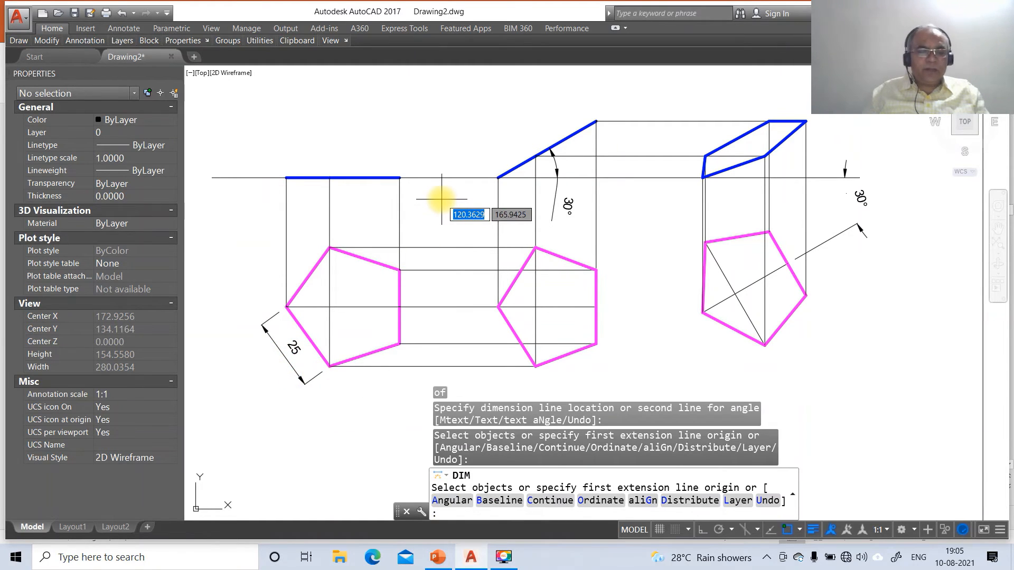
{"action": "key", "text": "Escape"}
{"action": "key", "text": "Escape"}
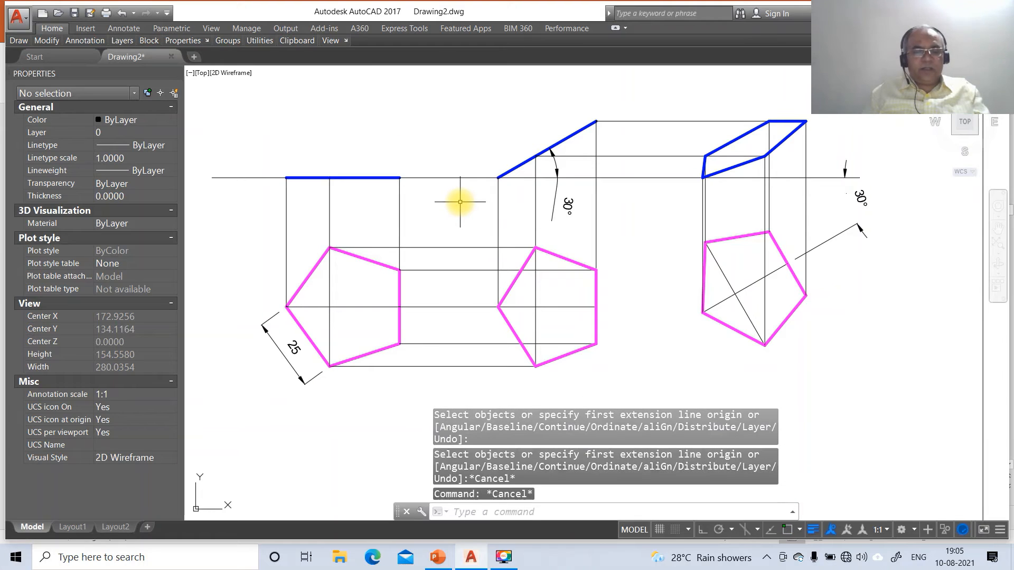
Shorten the reference line by breaking off its excess left end before the first front view.
{"action": "type", "text": "BR"}
{"action": "key", "text": "Return"}
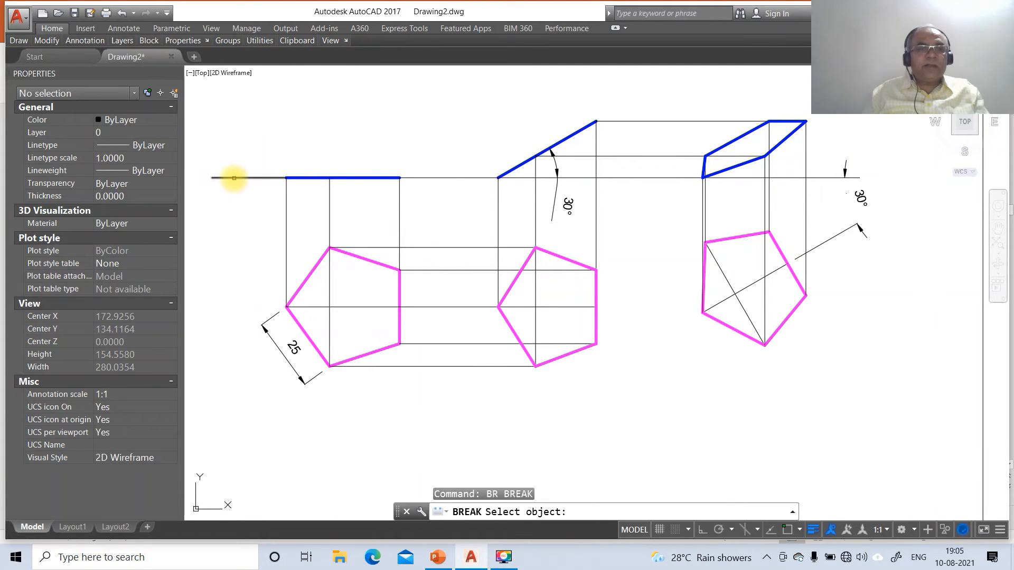
{"action": "left_click", "coordinate": [234, 178]}
{"action": "left_click", "coordinate": [201, 186]}
Add a single-line text label X with height 3 and no rotation just before the left end of the reference line.
{"action": "type", "text": "D"}
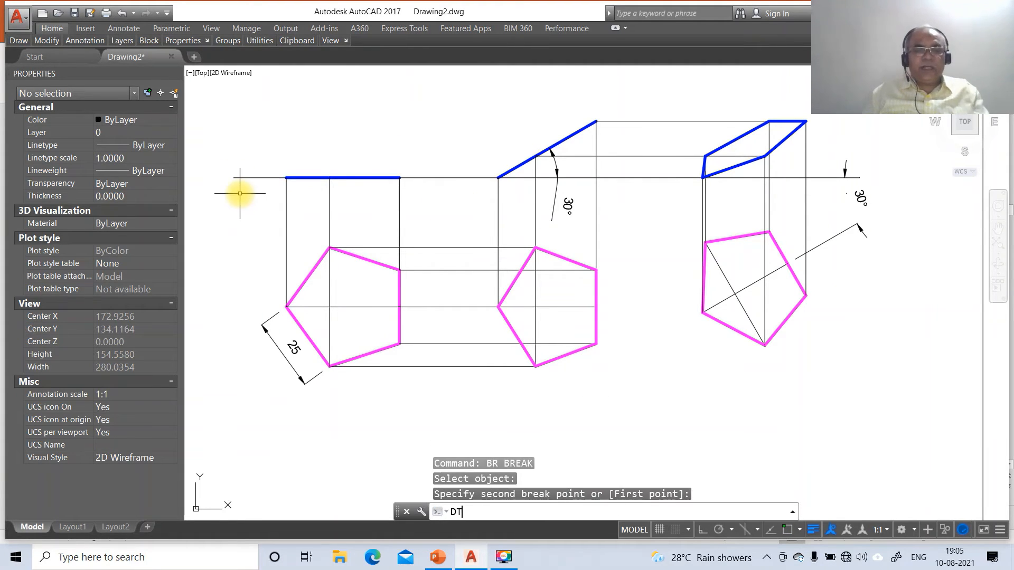
{"action": "type", "text": "T"}
{"action": "key", "text": "Return"}
{"action": "left_click", "coordinate": [220, 179]}
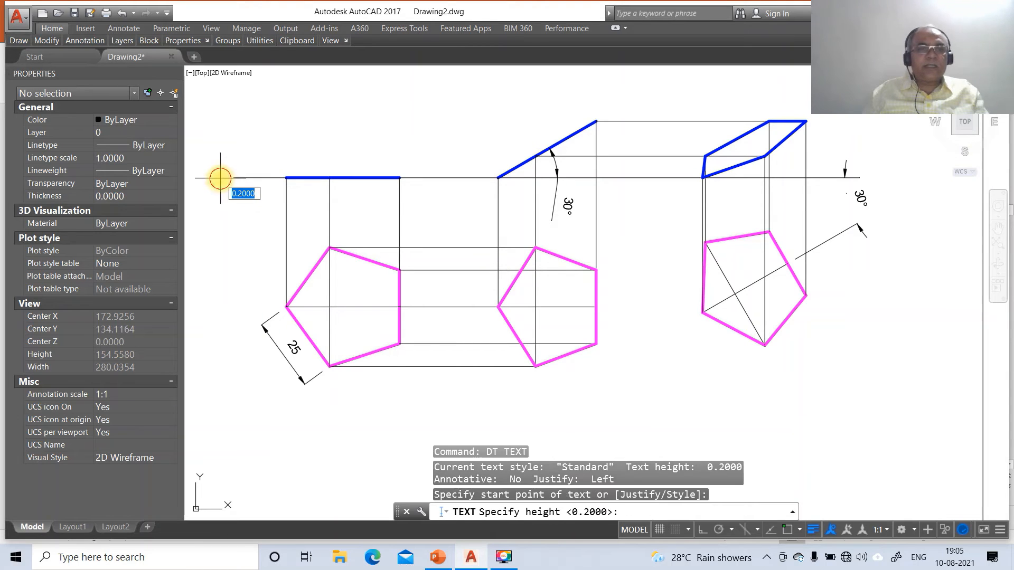
{"action": "type", "text": "3"}
{"action": "key", "text": "Return"}
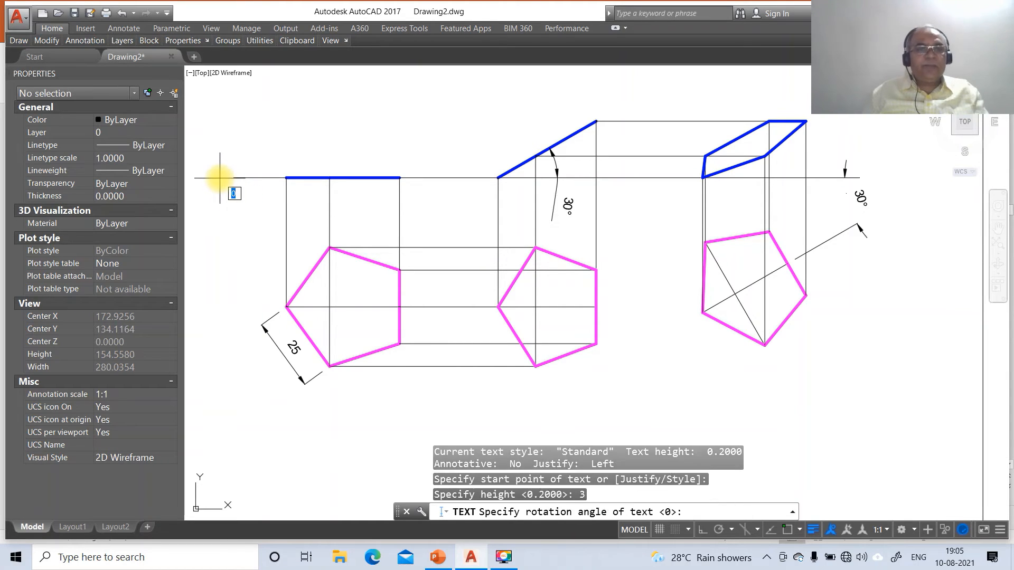
{"action": "type", "text": "X"}
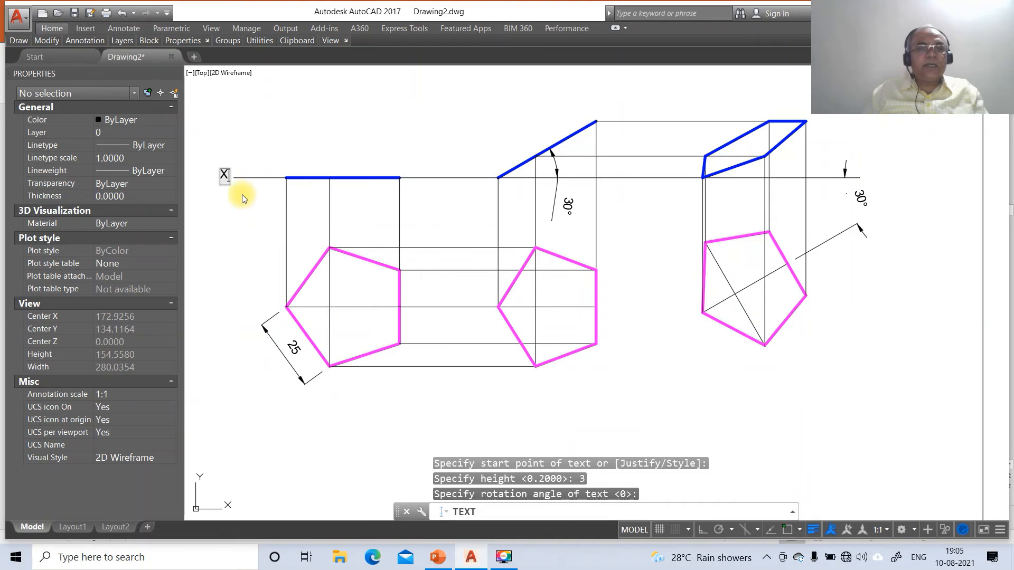
Label VP above and HP below the reference line's left end, and place Y at its right end.
{"action": "left_click", "coordinate": [242, 175]}
{"action": "type", "text": "VP"}
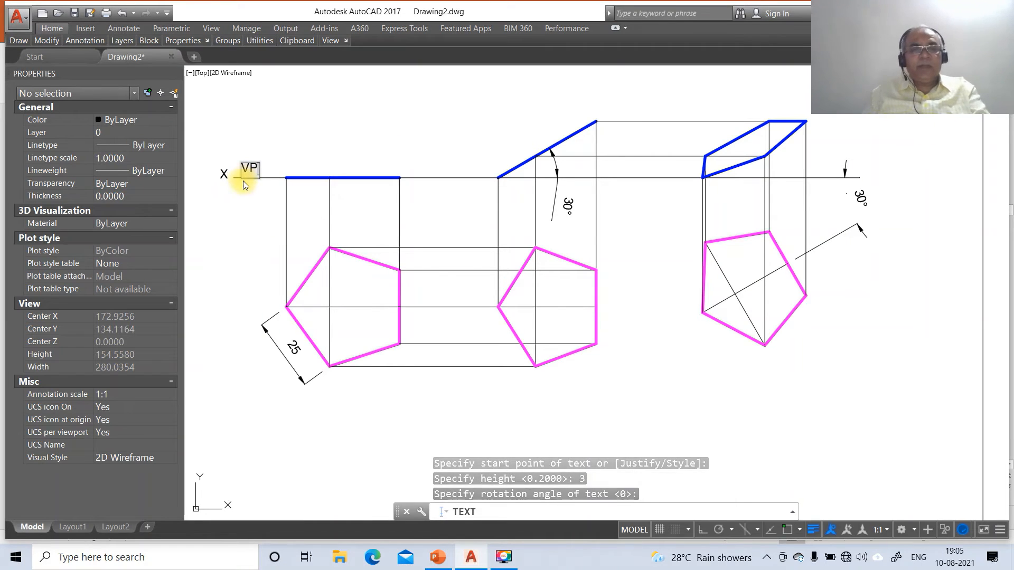
{"action": "left_click", "coordinate": [242, 201]}
{"action": "type", "text": "HP"}
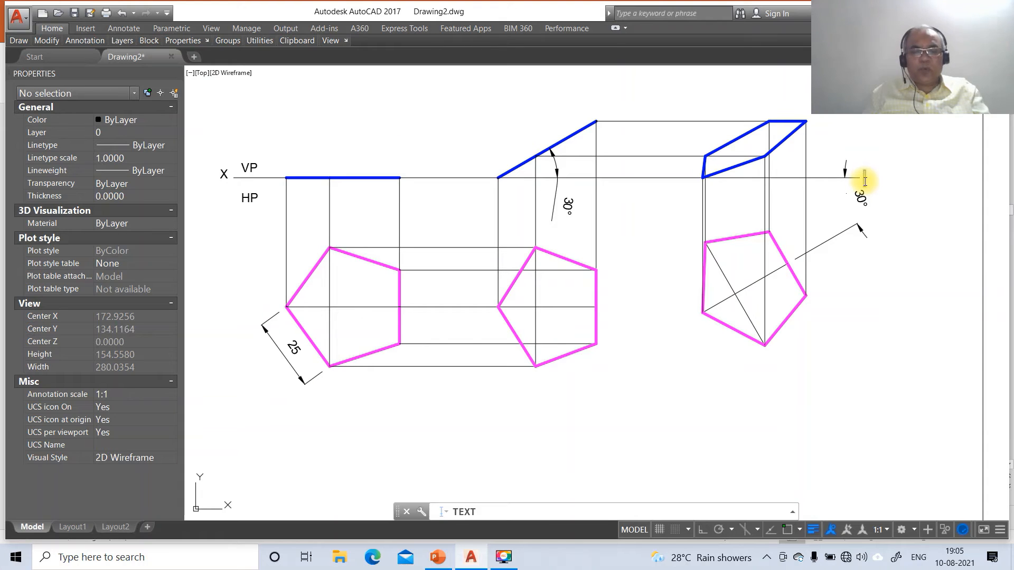
{"action": "key", "text": "Return"}
{"action": "key", "text": "Return"}
{"action": "key", "text": "Return"}
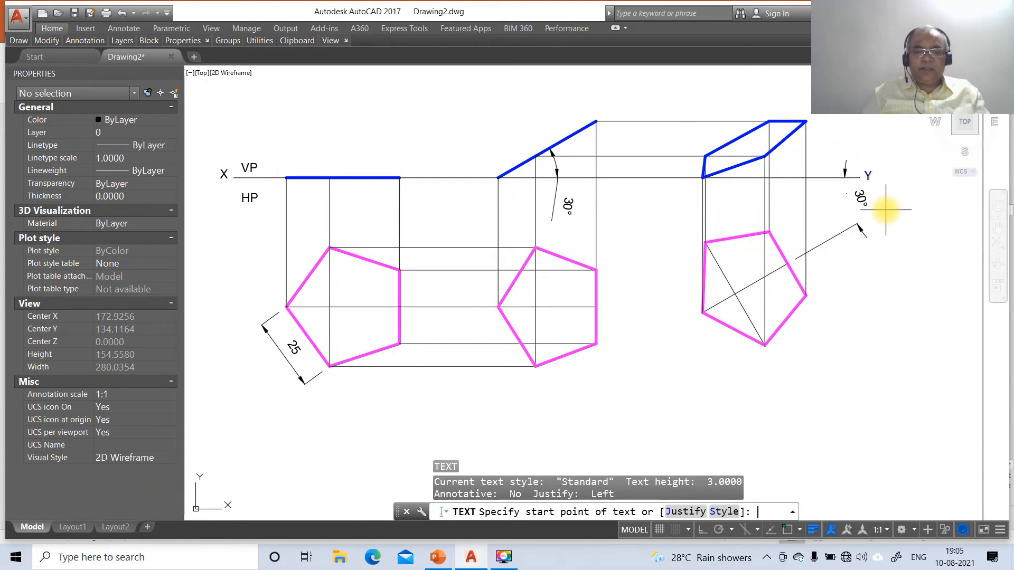
{"action": "key", "text": "Escape"}
{"action": "key", "text": "Escape"}
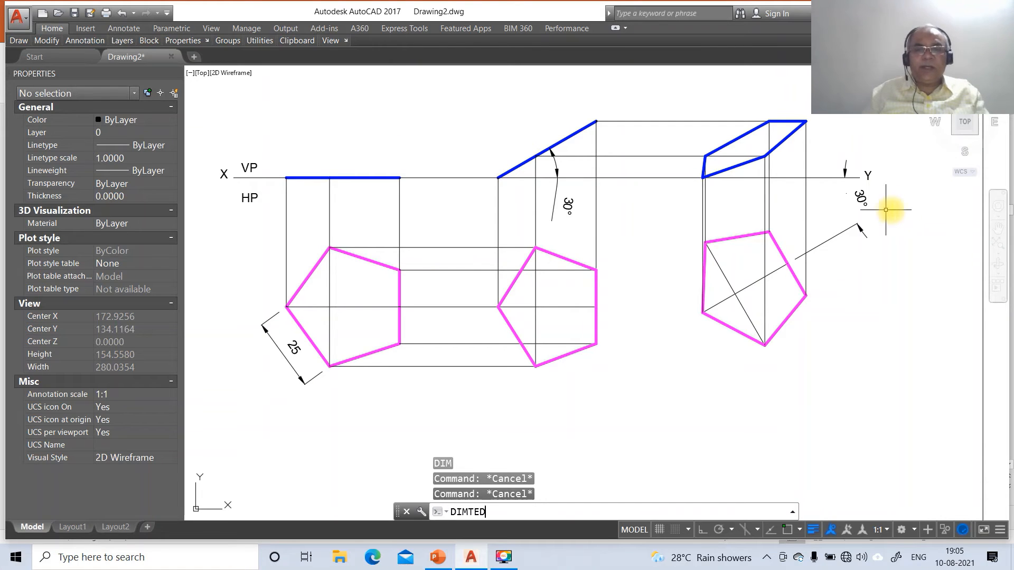
Reposition the text of both 30° dimensions, inside the second front view's angle and between the reference line and the final top view's bisector.
{"action": "key", "text": "Return"}
{"action": "left_click", "coordinate": [557, 167]}
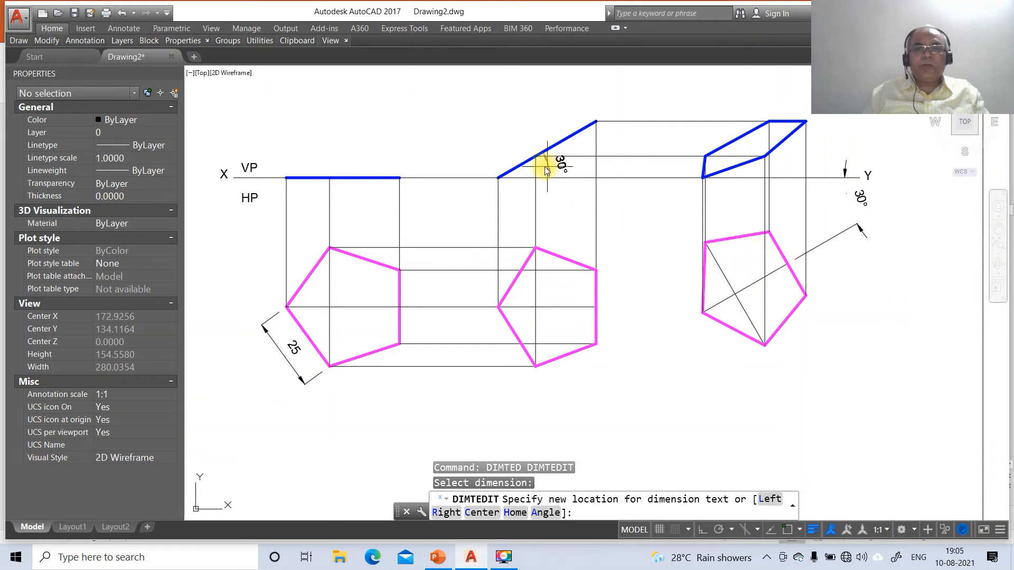
{"action": "left_click", "coordinate": [539, 167]}
{"action": "key", "text": "Return"}
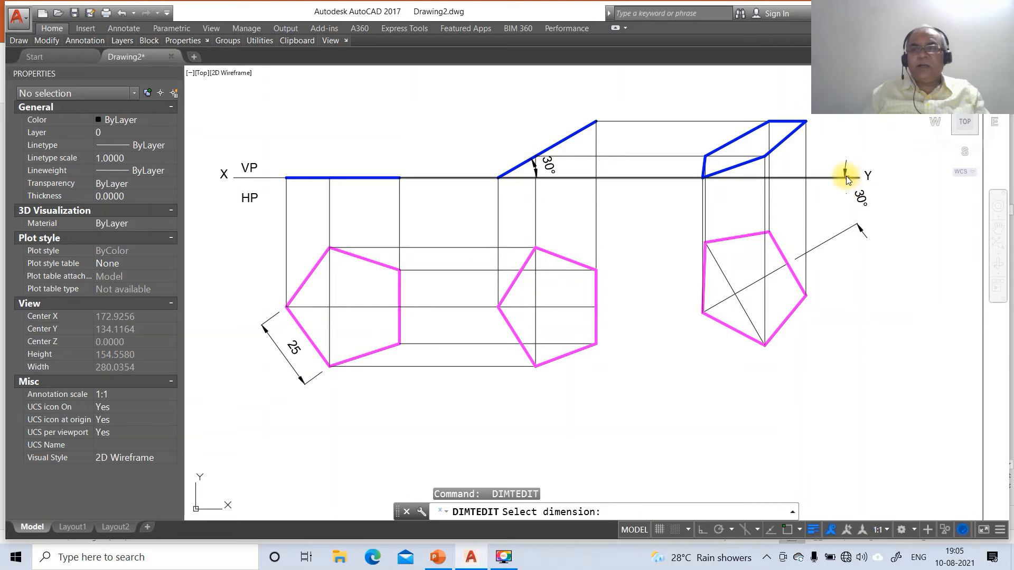
{"action": "left_click", "coordinate": [842, 169]}
{"action": "left_click", "coordinate": [843, 171]}
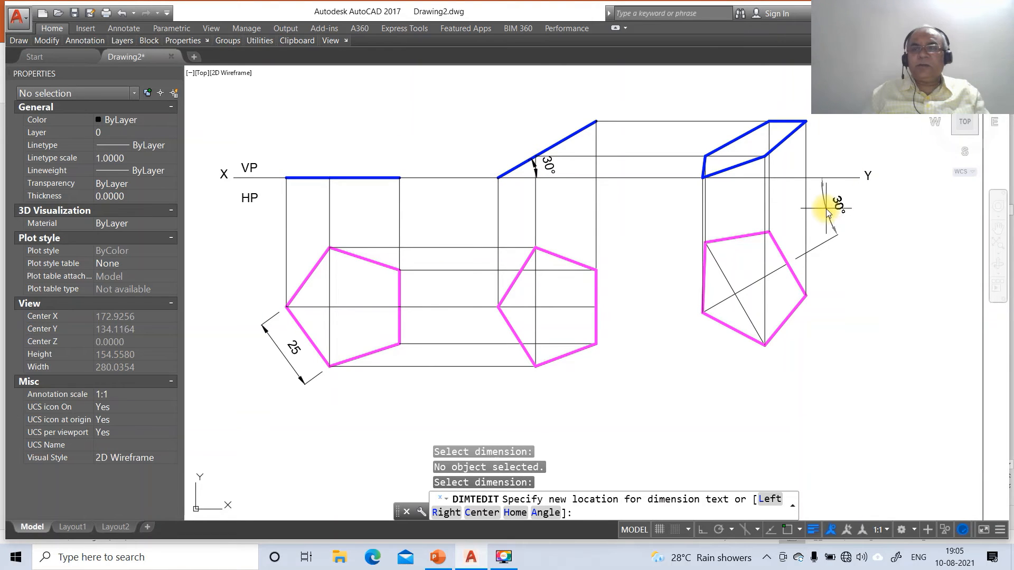
{"action": "left_click", "coordinate": [819, 211]}
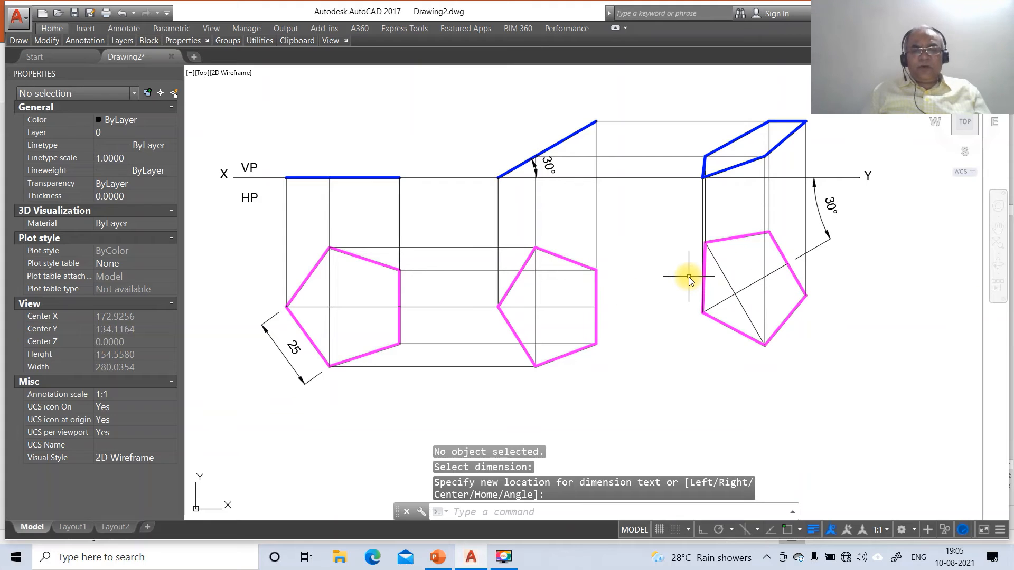
Check the vertex naming on the final solution slide in PowerPoint, and return to AutoCAD with no text command active.
{"action": "type", "text": "DT"}
{"action": "key", "text": "Return"}
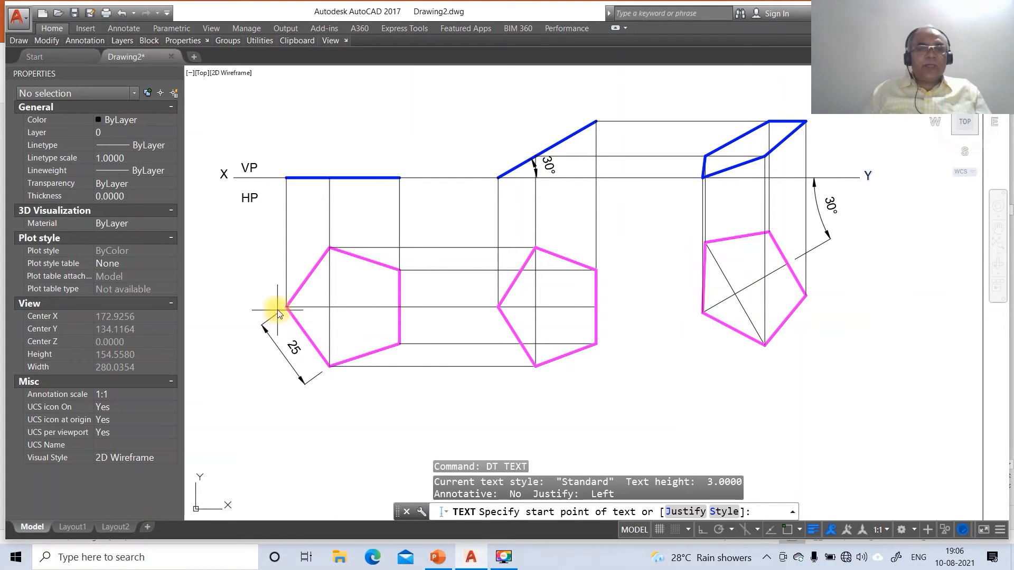
{"action": "left_click", "coordinate": [473, 560]}
{"action": "left_click", "coordinate": [436, 560]}
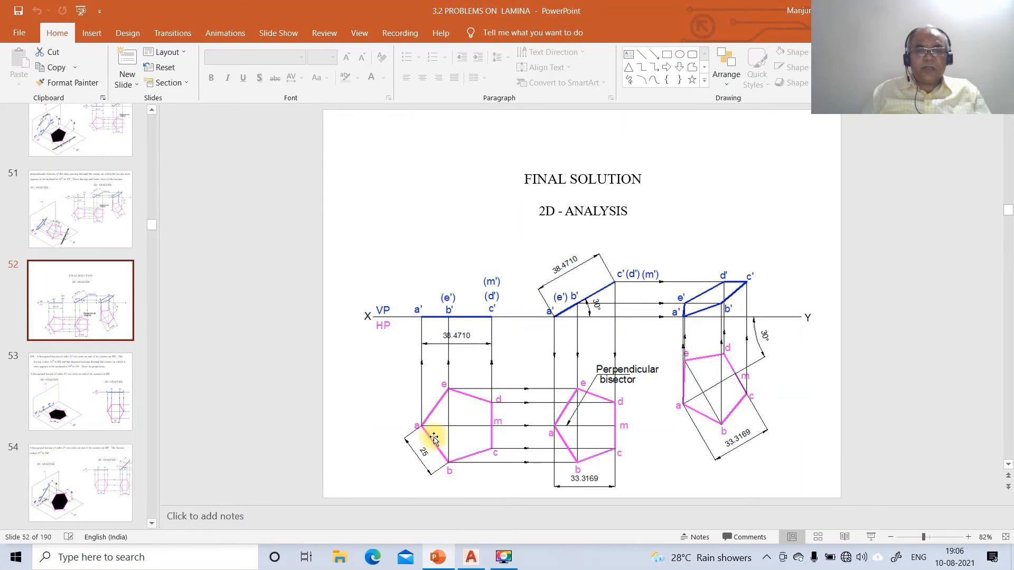
{"action": "left_click", "coordinate": [477, 561]}
{"action": "key", "text": "Escape"}
{"action": "key", "text": "Escape"}
{"action": "key", "text": "Escape"}
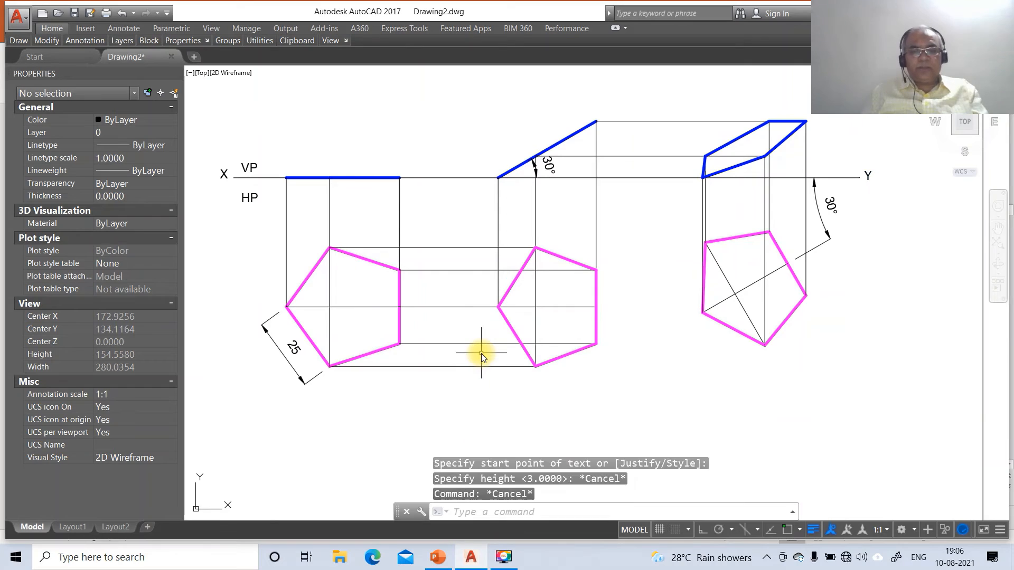
Label the first top view pentagon's vertices a, b, c, d and e counter-clockwise from the left corner, using text height 3.
{"action": "type", "text": "dt"}
{"action": "key", "text": "Return"}
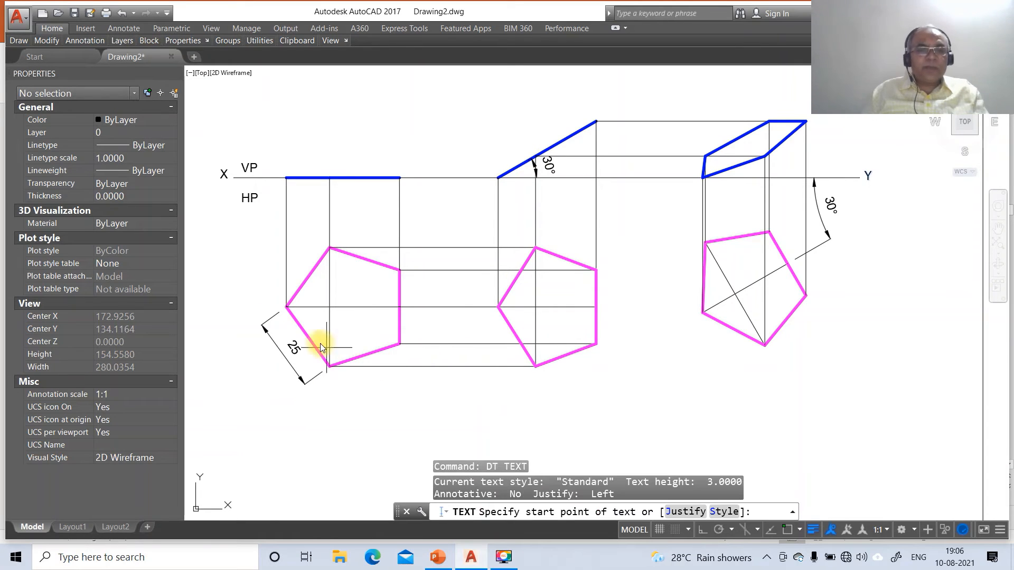
{"action": "left_click", "coordinate": [268, 307]}
{"action": "key", "text": "Return"}
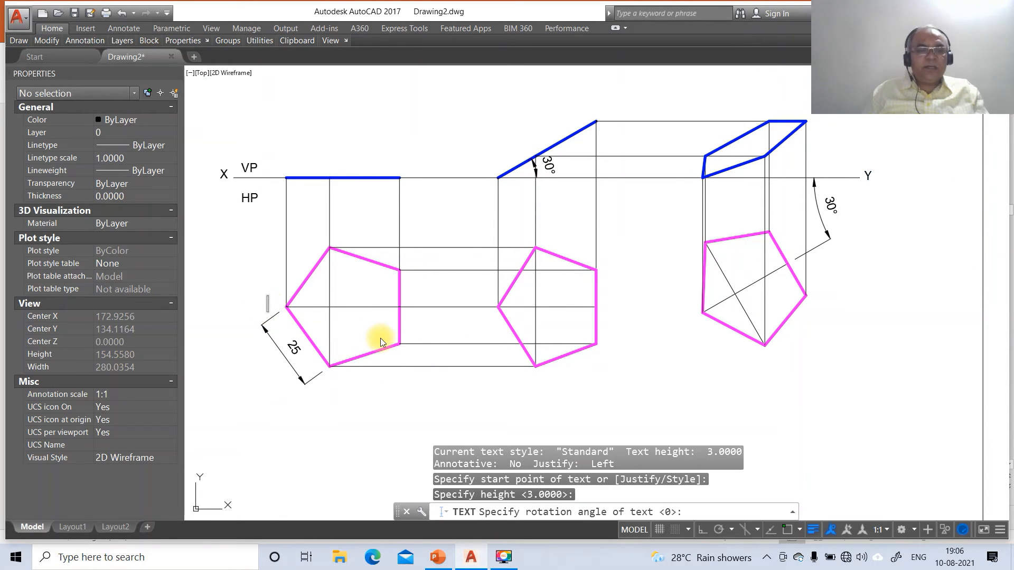
{"action": "key", "text": "Return"}
{"action": "type", "text": "a"}
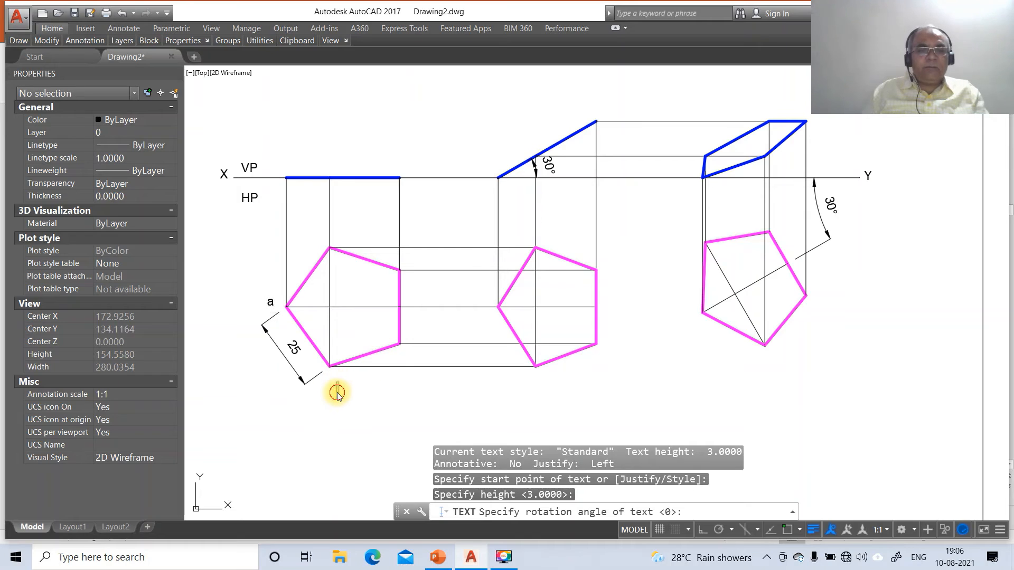
{"action": "type", "text": "b"}
{"action": "left_click", "coordinate": [401, 353]}
{"action": "type", "text": "c"}
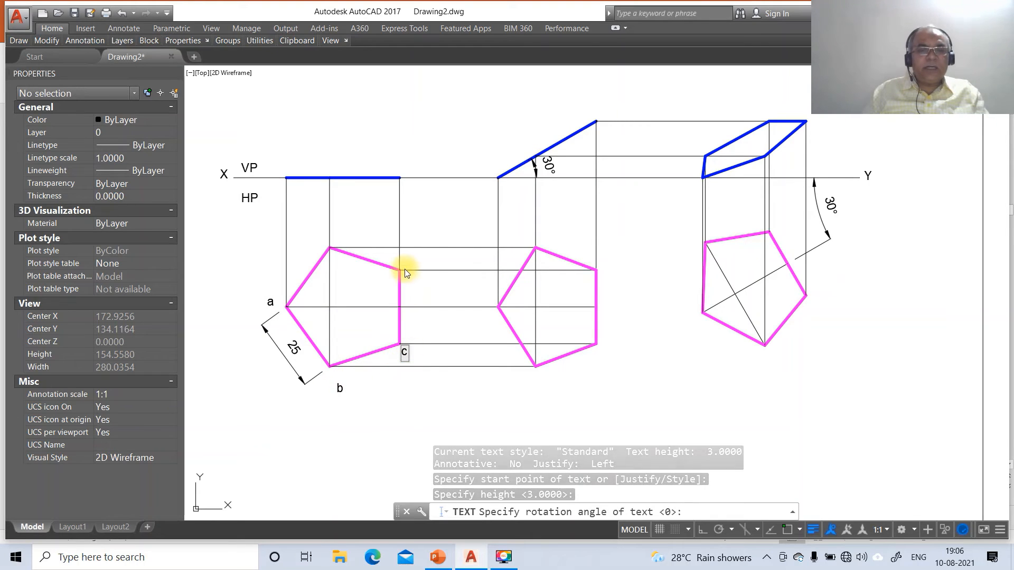
{"action": "left_click", "coordinate": [407, 265]}
{"action": "type", "text": "d"}
{"action": "left_click", "coordinate": [326, 245]}
{"action": "type", "text": "e"}
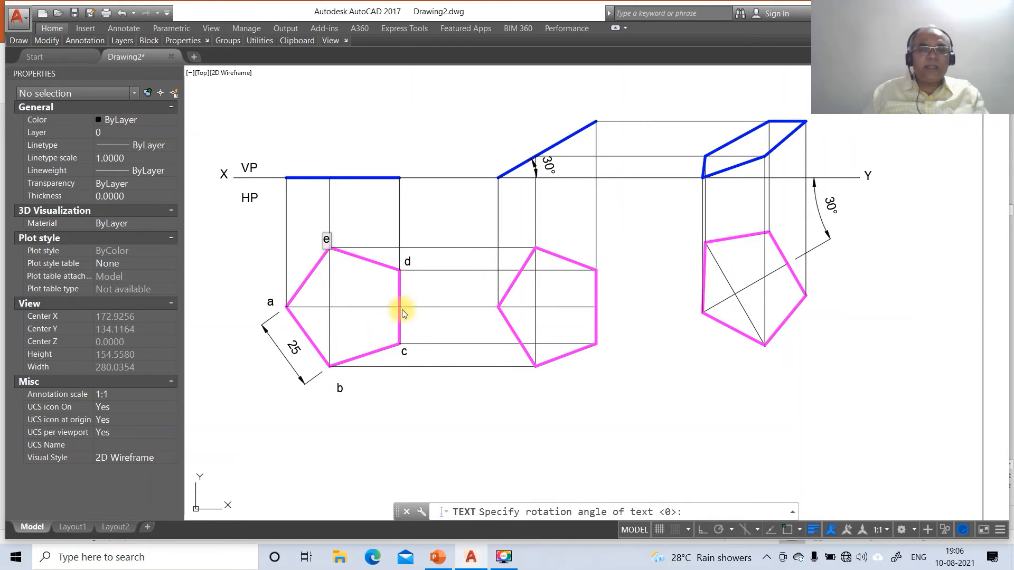
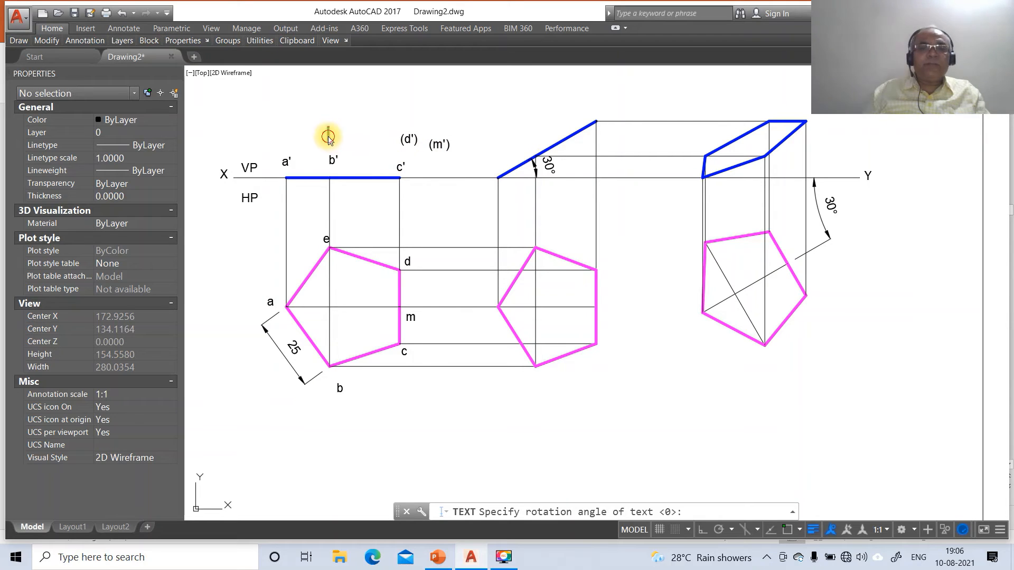
Add the label (e') above b' in the first front view and finish the text command.
{"action": "type", "text": "(e')"}
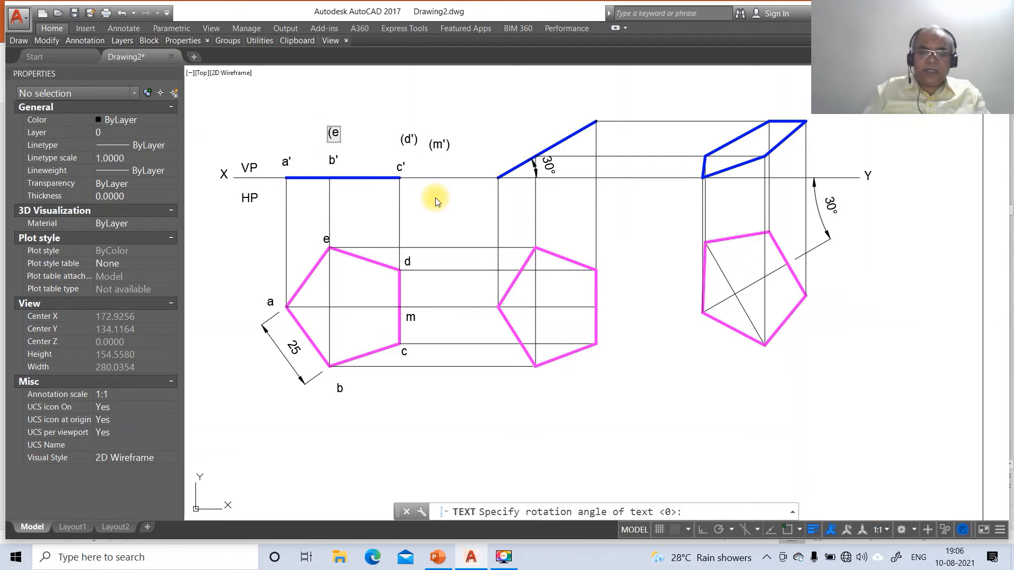
{"action": "key", "text": "Return"}
{"action": "key", "text": "Return"}
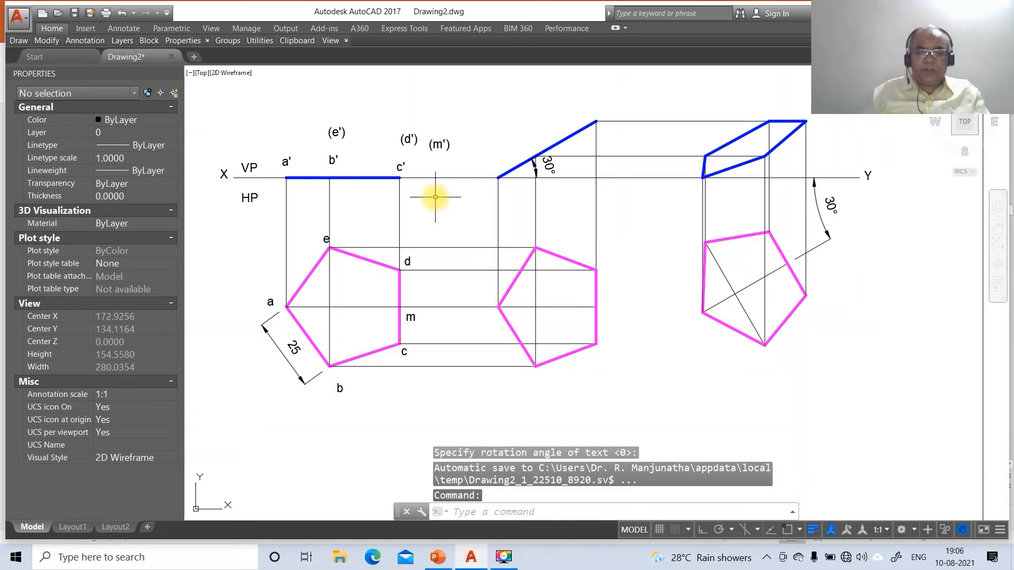
Move label a close to the first pentagon's left vertex and label b directly below its bottom vertex.
{"action": "type", "text": "m"}
{"action": "key", "text": "Return"}
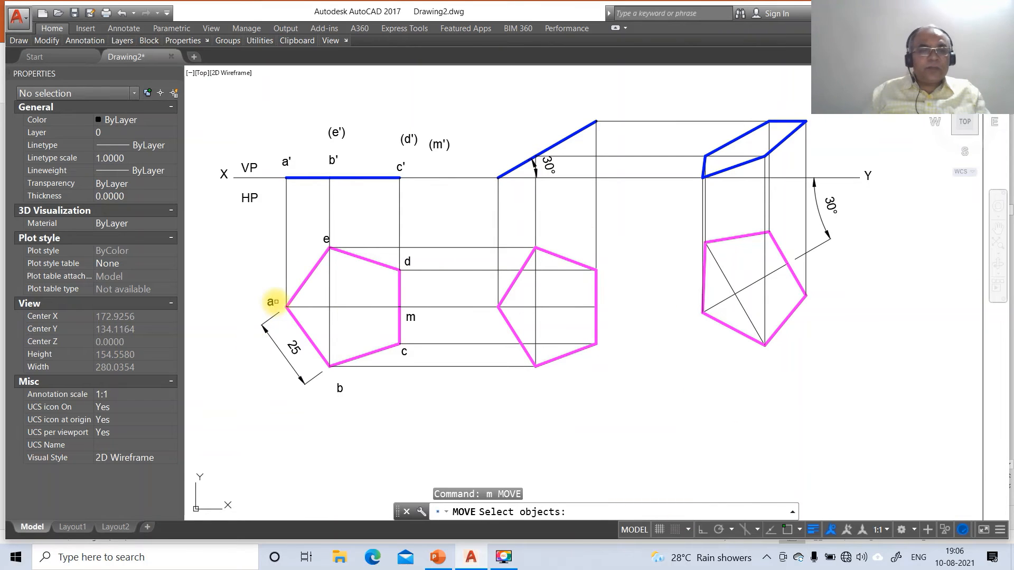
{"action": "left_click", "coordinate": [276, 302]}
{"action": "left_click", "coordinate": [251, 285]}
{"action": "key", "text": "Return"}
{"action": "left_click", "coordinate": [319, 335]}
{"action": "left_click", "coordinate": [327, 334]}
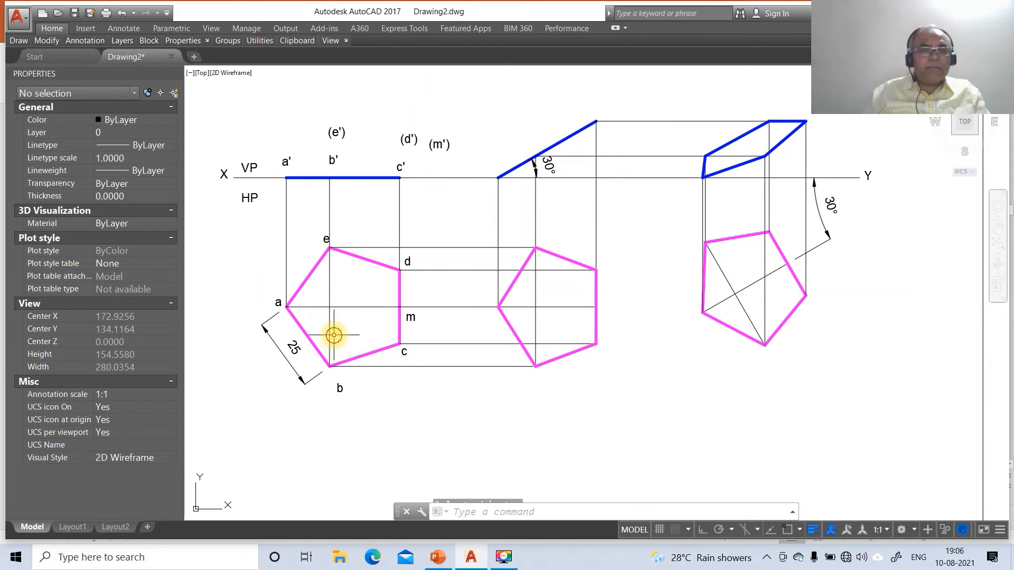
{"action": "key", "text": "Return"}
{"action": "left_click", "coordinate": [338, 387]}
{"action": "key", "text": "Return"}
{"action": "left_click", "coordinate": [373, 351]}
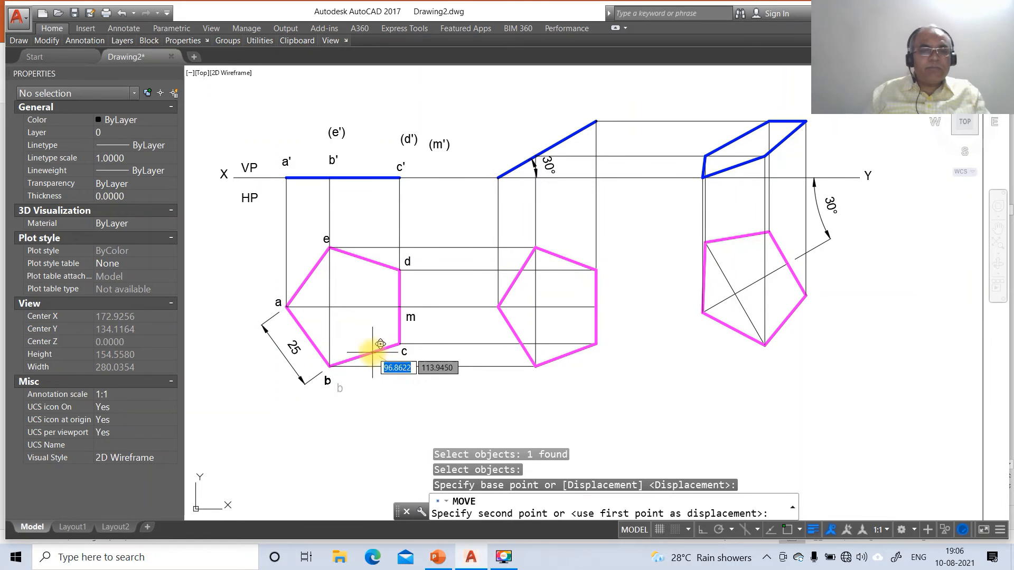
{"action": "left_click", "coordinate": [365, 339]}
Move labels c and d inside the first pentagon, next to the lower and upper ends of its vertical edge.
{"action": "key", "text": "Return"}
{"action": "left_click", "coordinate": [405, 354]}
{"action": "key", "text": "Return"}
{"action": "left_click", "coordinate": [450, 377]}
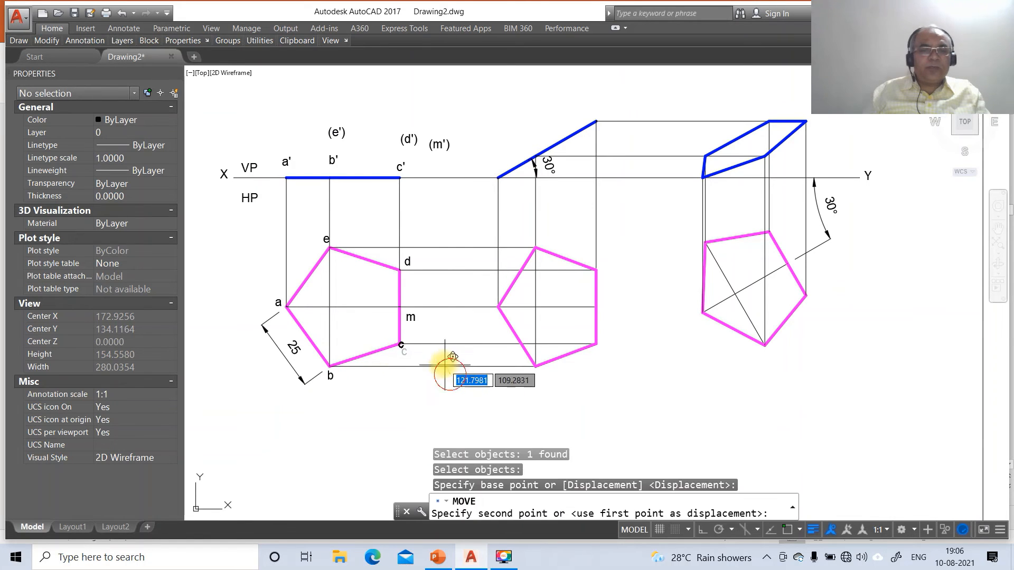
{"action": "left_click", "coordinate": [438, 357]}
{"action": "key", "text": "Return"}
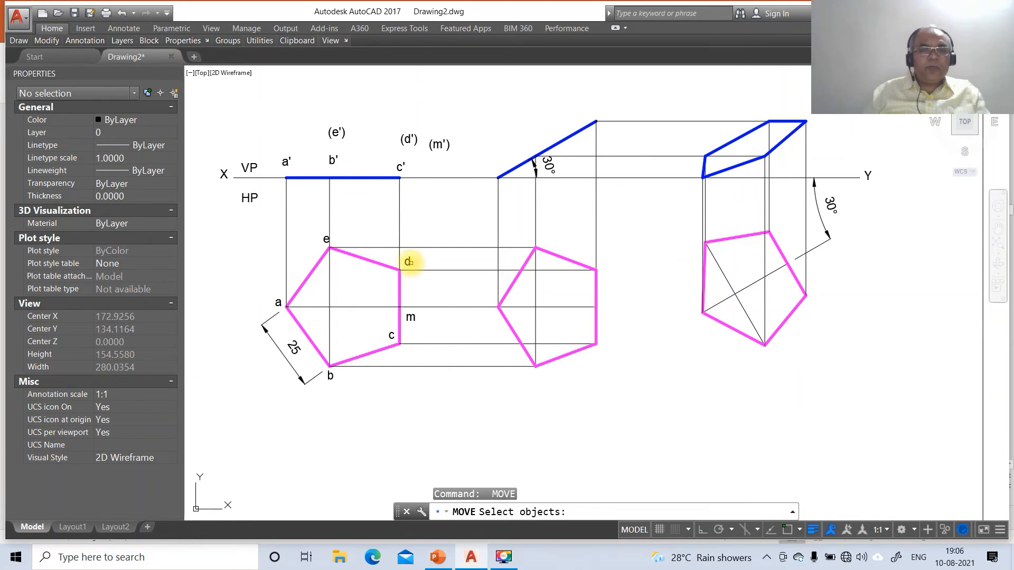
{"action": "left_click", "coordinate": [409, 262]}
{"action": "key", "text": "Return"}
{"action": "left_click", "coordinate": [435, 298]}
{"action": "left_click", "coordinate": [416, 312]}
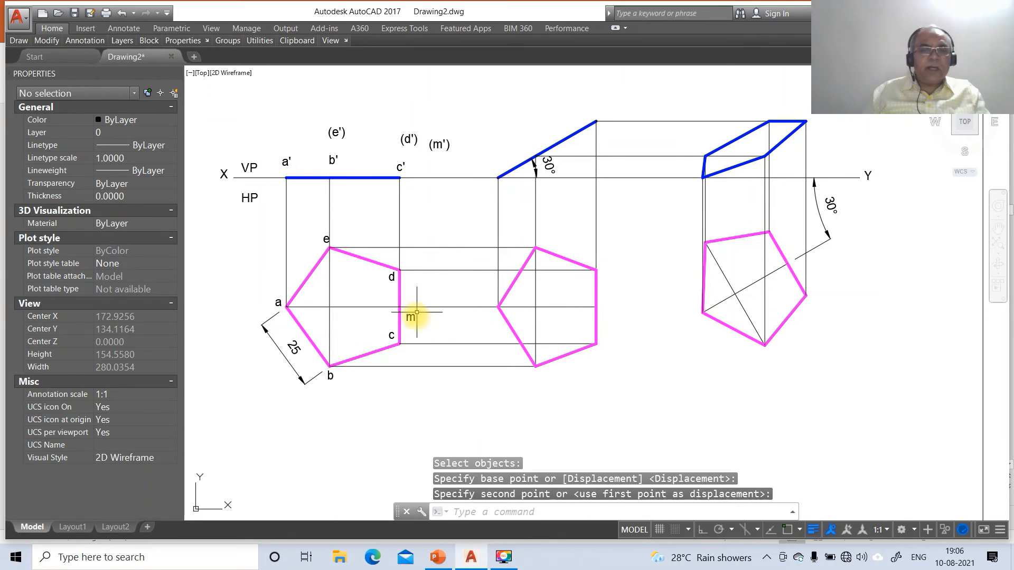
Move label m just above the centre line beside the pentagon's vertical edge, and label e to the left of the upper vertex.
{"action": "left_click", "coordinate": [410, 319]}
{"action": "key", "text": "Return"}
{"action": "left_click", "coordinate": [425, 335]}
{"action": "left_click", "coordinate": [419, 315]}
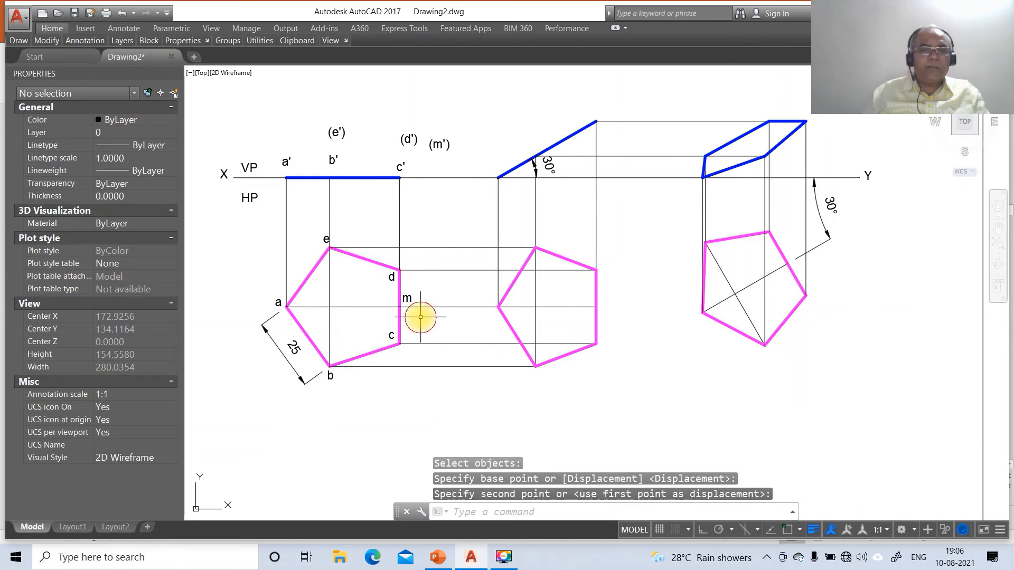
{"action": "key", "text": "Return"}
{"action": "key", "text": "Return"}
{"action": "left_click", "coordinate": [357, 241]}
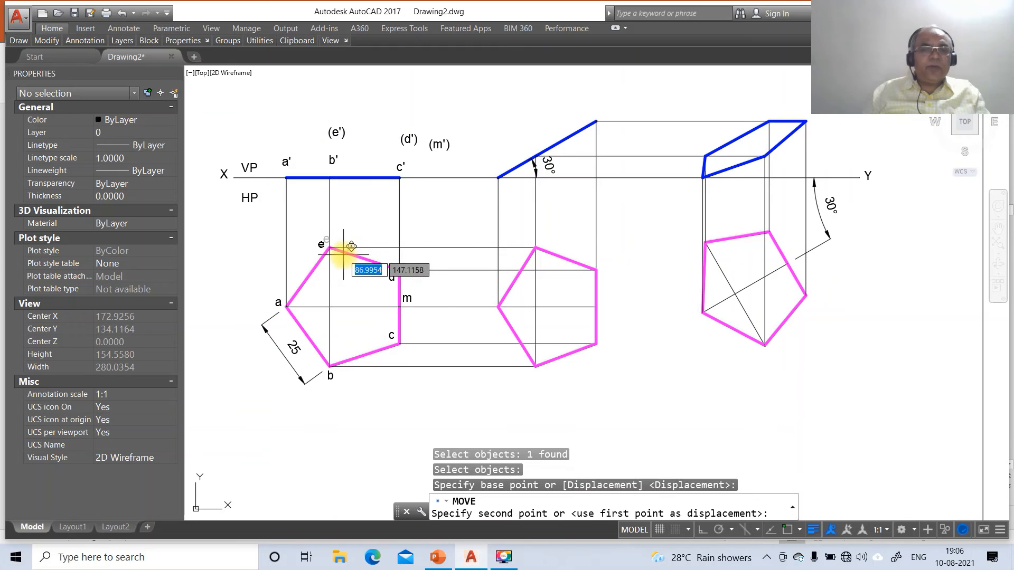
{"action": "left_click", "coordinate": [352, 245]}
Move labels a' and b' down to sit just above their points on the first front view line.
{"action": "key", "text": "Return"}
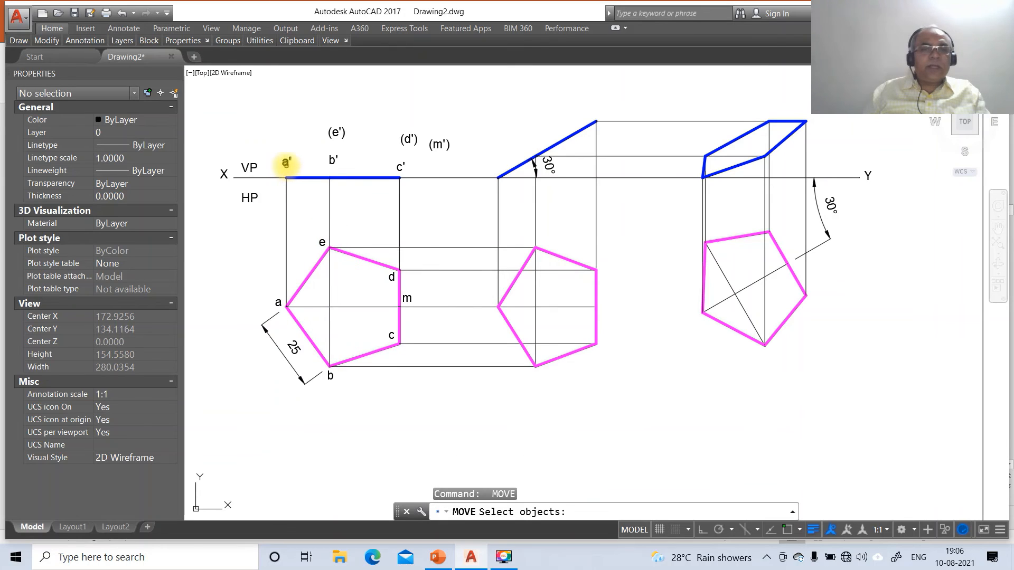
{"action": "left_click", "coordinate": [286, 164]}
{"action": "key", "text": "Return"}
{"action": "left_click", "coordinate": [294, 200]}
{"action": "left_click", "coordinate": [295, 203]}
{"action": "key", "text": "Return"}
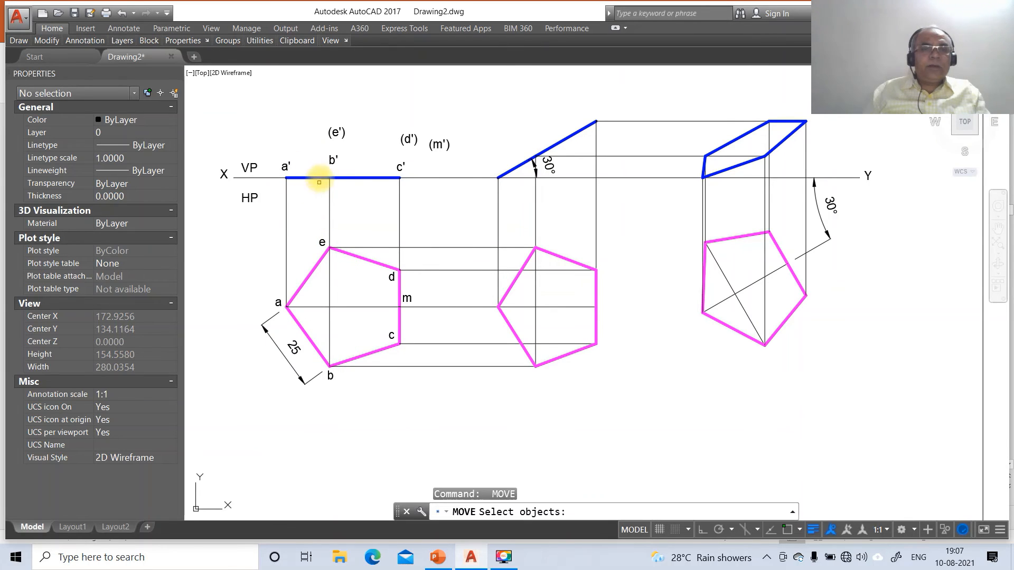
{"action": "left_click", "coordinate": [333, 160]}
{"action": "key", "text": "Return"}
{"action": "left_click", "coordinate": [361, 191]}
{"action": "left_click", "coordinate": [358, 198]}
Move label c' to sit directly above the right end of the first front view line, level with a' and b'.
{"action": "key", "text": "Return"}
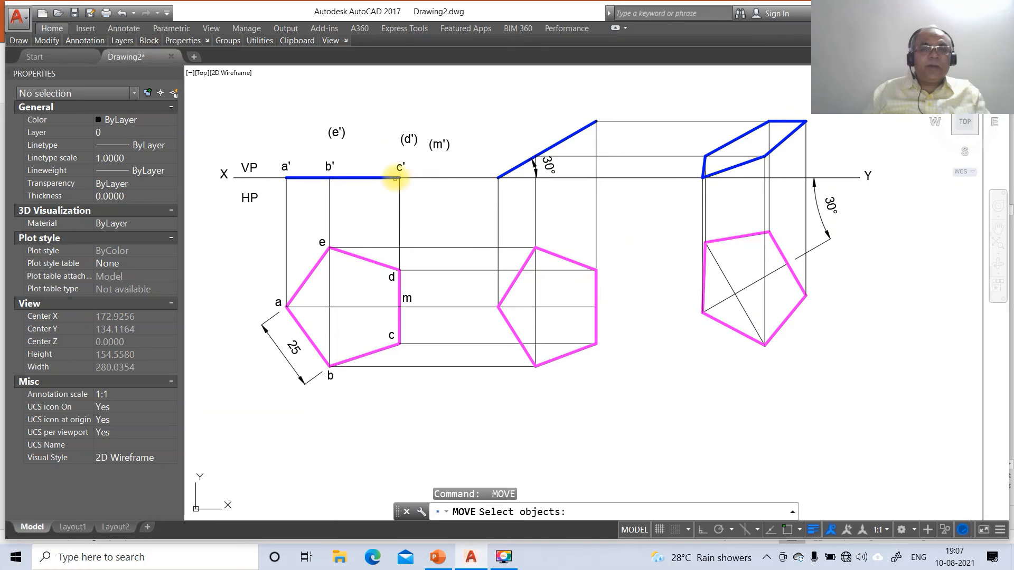
{"action": "key", "text": "Return"}
{"action": "left_click", "coordinate": [412, 195]}
{"action": "left_click", "coordinate": [413, 192]}
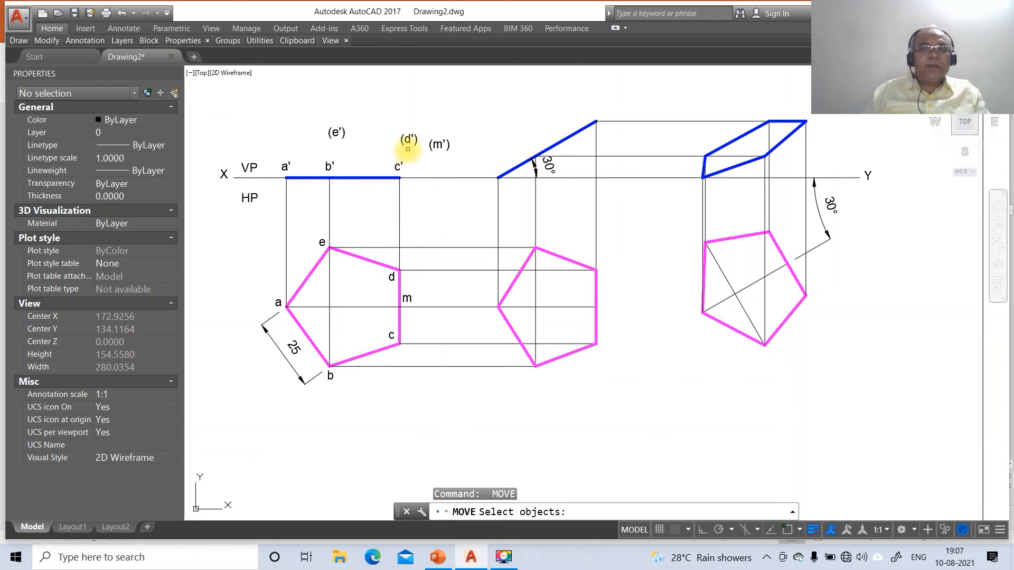
Stack labels (d') and (m') one above the other directly over c' at the right end of the first front view line.
{"action": "key", "text": "Return"}
{"action": "left_click", "coordinate": [421, 167]}
{"action": "left_click", "coordinate": [412, 177]}
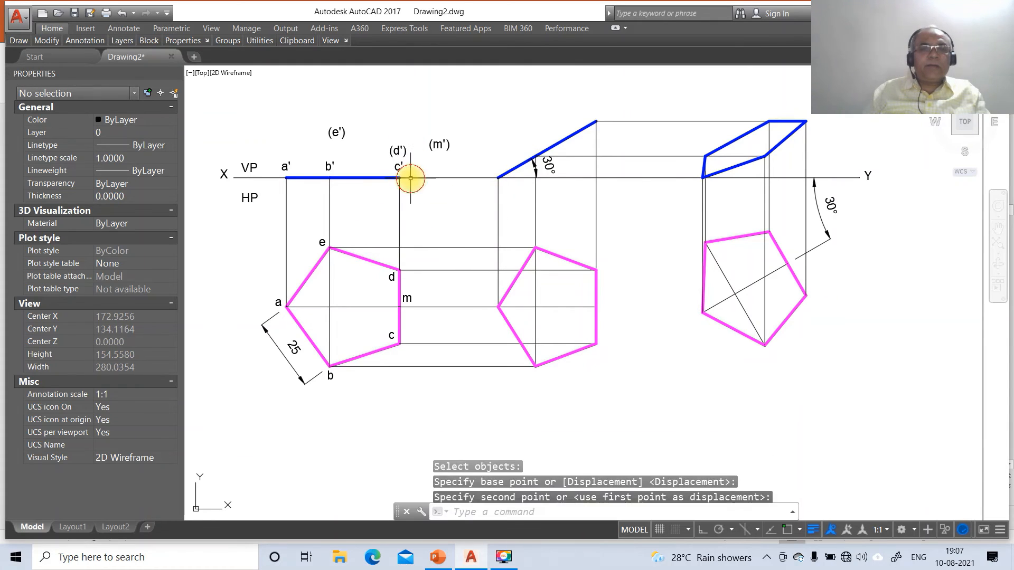
{"action": "key", "text": "Return"}
{"action": "left_click", "coordinate": [432, 154]}
{"action": "key", "text": "Return"}
{"action": "left_click", "coordinate": [447, 166]}
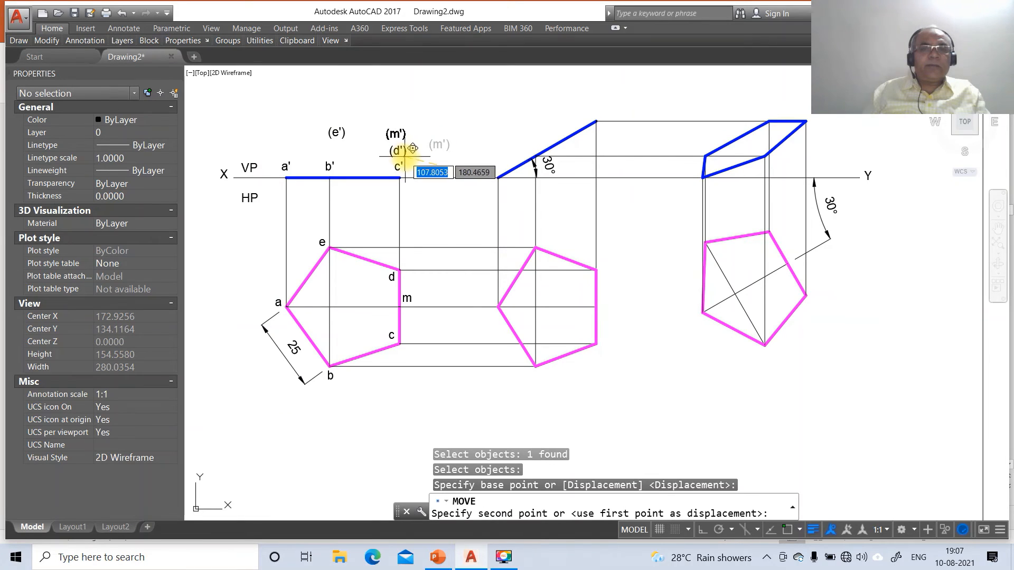
{"action": "left_click", "coordinate": [405, 157]}
Nudge label b' slightly and move label (e') down to sit directly above it on the first front view line.
{"action": "left_click", "coordinate": [329, 165]}
{"action": "key", "text": "Return"}
{"action": "left_click", "coordinate": [354, 183]}
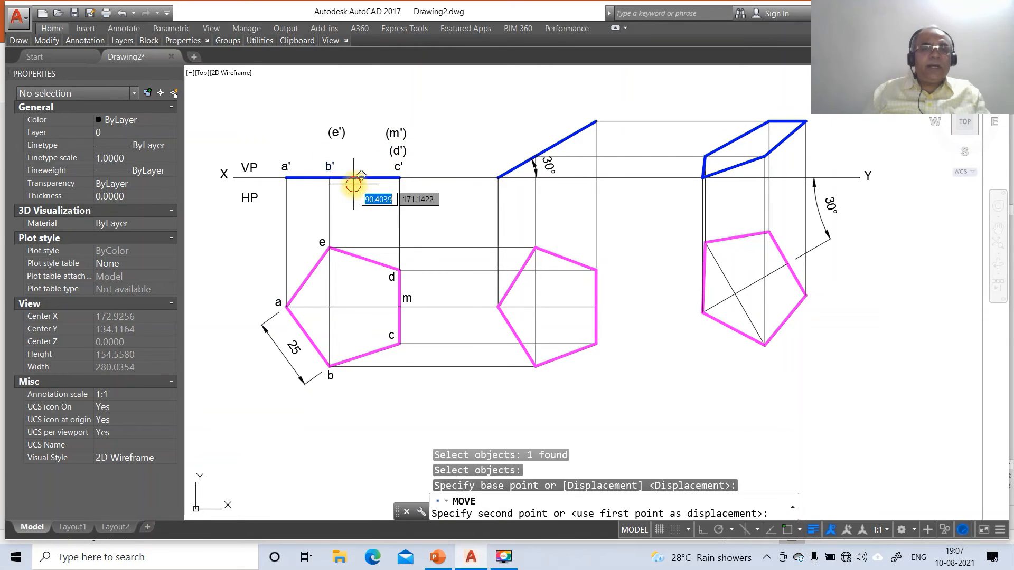
{"action": "left_click", "coordinate": [355, 184]}
{"action": "key", "text": "Return"}
{"action": "left_click", "coordinate": [336, 133]}
{"action": "key", "text": "Return"}
{"action": "left_click", "coordinate": [357, 148]}
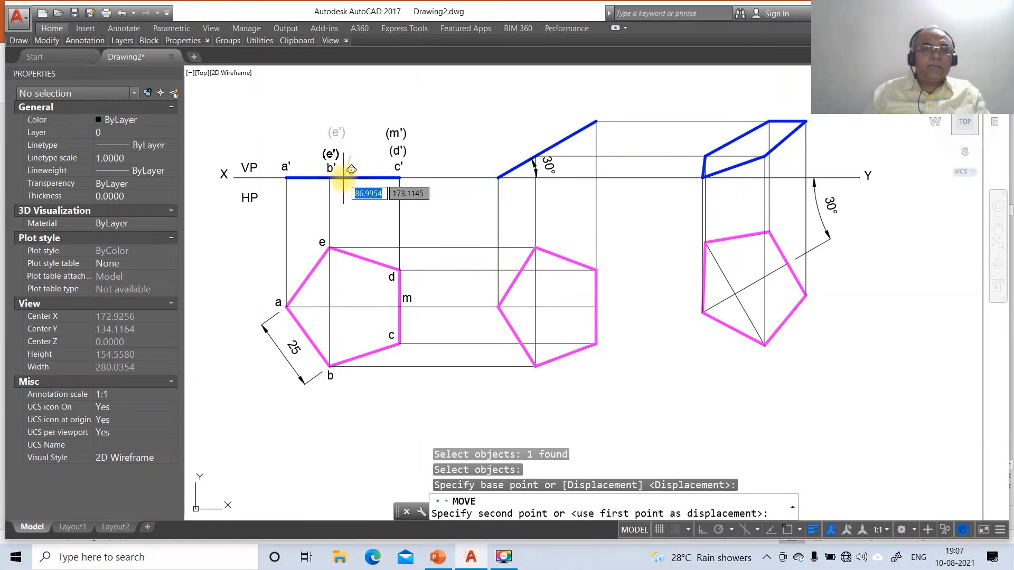
{"action": "left_click", "coordinate": [350, 169]}
Shift label a' slightly so it lines up with b' above the left end of the first front view line.
{"action": "key", "text": "Return"}
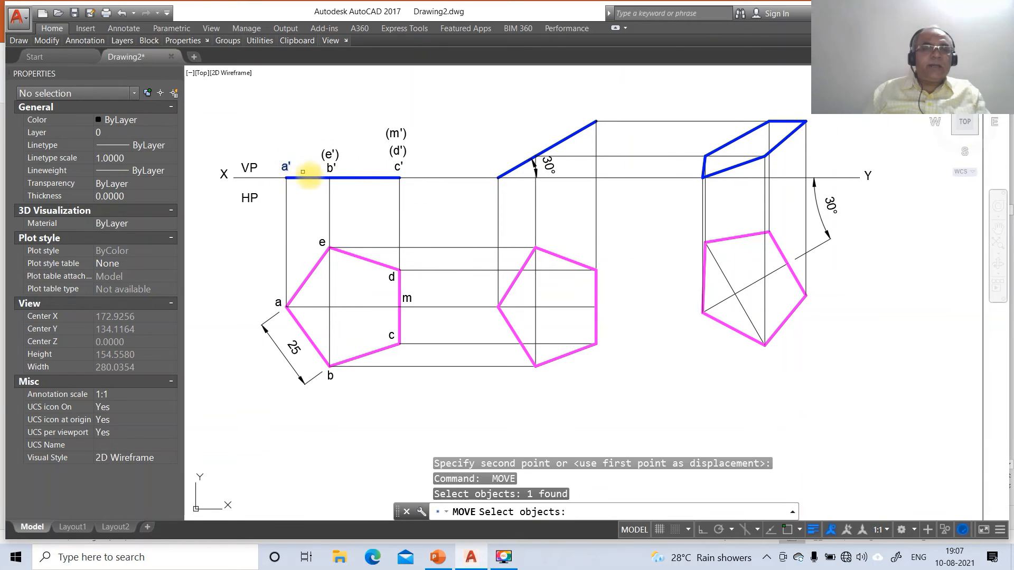
{"action": "key", "text": "Return"}
{"action": "left_click", "coordinate": [319, 187]}
{"action": "left_click", "coordinate": [319, 189]}
Move label HP up close beneath the XY line and shift label VP slightly left above it.
{"action": "key", "text": "Return"}
{"action": "left_click", "coordinate": [249, 199]}
{"action": "key", "text": "Return"}
{"action": "left_click", "coordinate": [260, 217]}
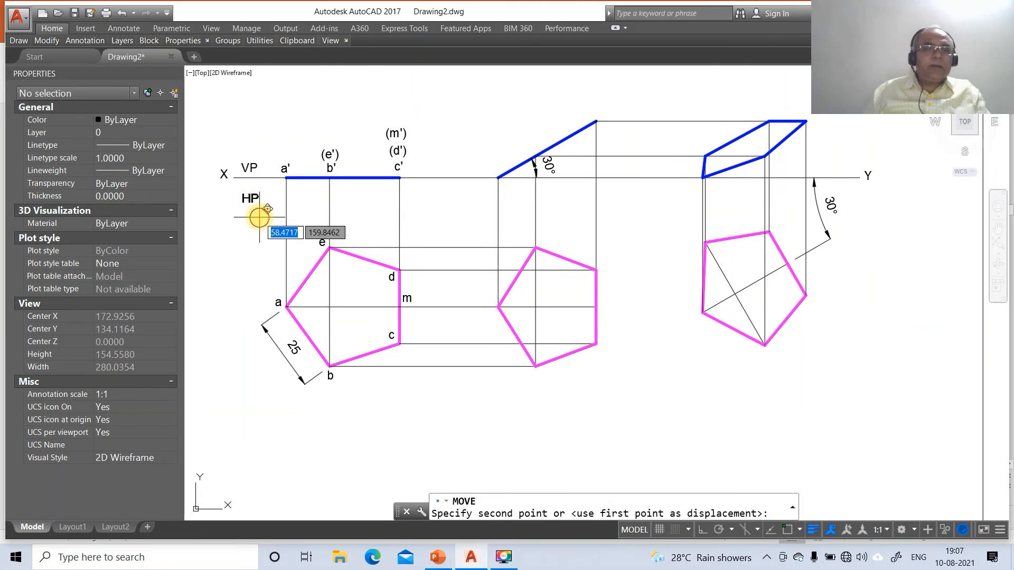
{"action": "left_click", "coordinate": [257, 207]}
{"action": "key", "text": "Return"}
{"action": "left_click", "coordinate": [252, 167]}
{"action": "key", "text": "Return"}
{"action": "left_click", "coordinate": [268, 198]}
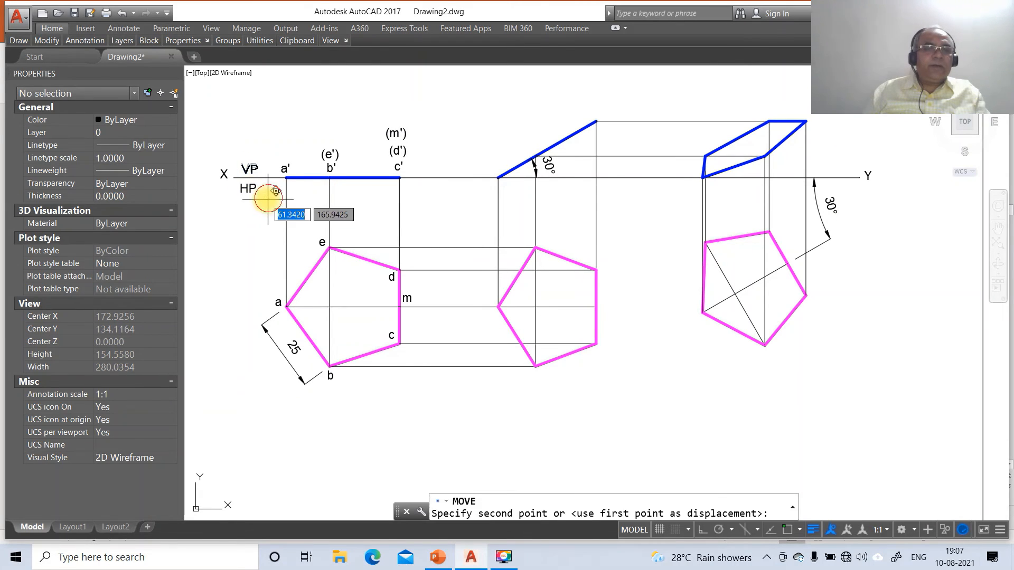
{"action": "left_click", "coordinate": [263, 198]}
Move labels X and Y slightly so they sit close to the two ends of the reference line.
{"action": "key", "text": "Return"}
{"action": "left_click", "coordinate": [224, 174]}
{"action": "key", "text": "Return"}
{"action": "left_click", "coordinate": [236, 203]}
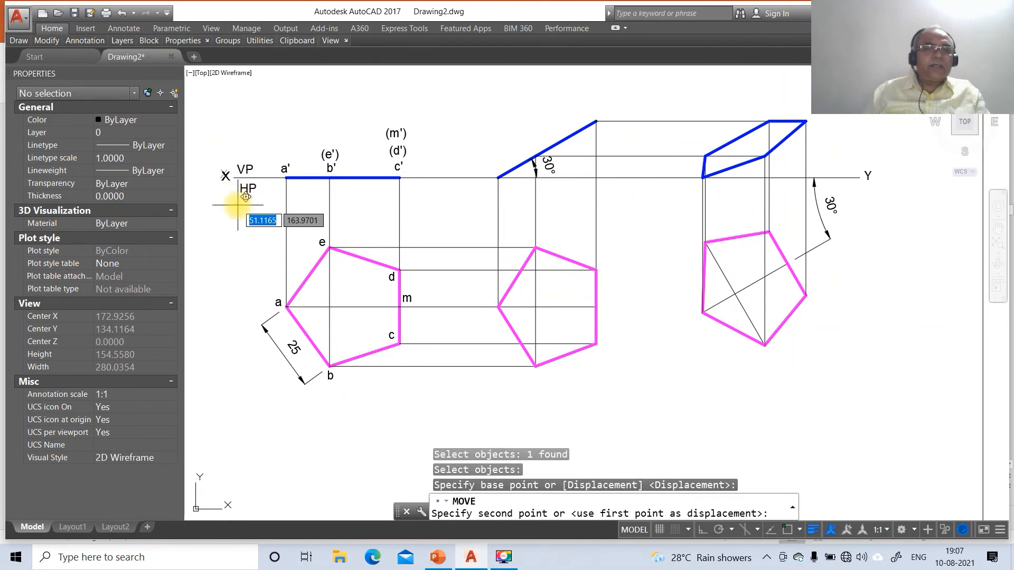
{"action": "left_click", "coordinate": [245, 197]}
{"action": "key", "text": "Return"}
{"action": "left_click", "coordinate": [867, 176]}
{"action": "key", "text": "Return"}
{"action": "left_click", "coordinate": [889, 196]}
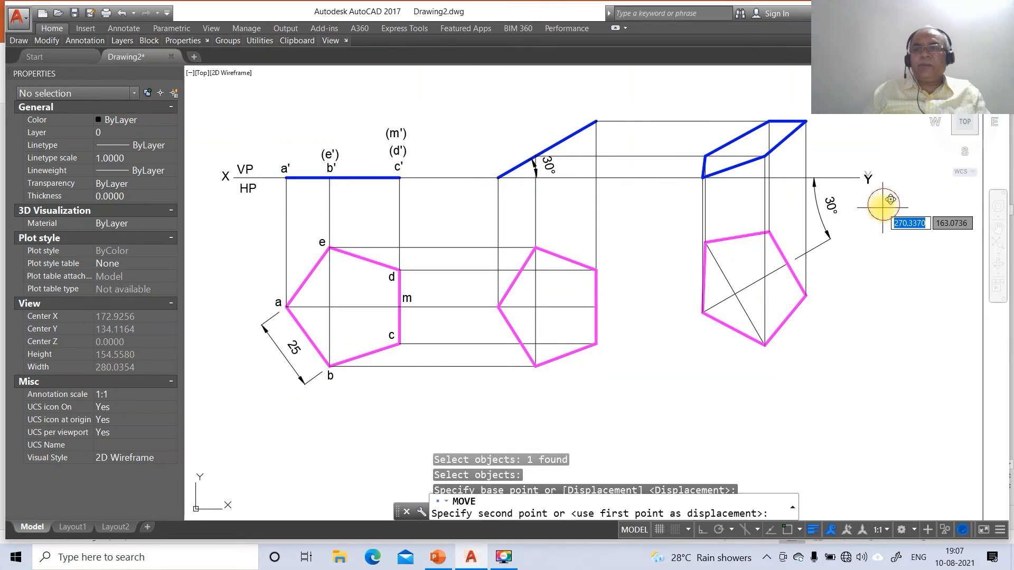
{"action": "left_click", "coordinate": [887, 199]}
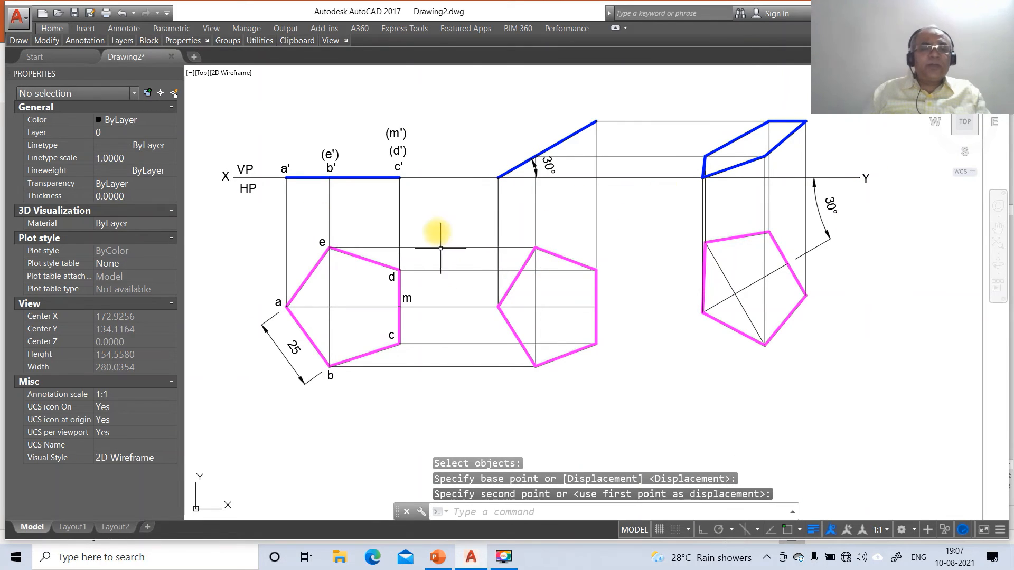
Put the VP label and the front view labels a', b', c', (d'), (e') and (m') on layer FV.
{"action": "left_click", "coordinate": [445, 110]}
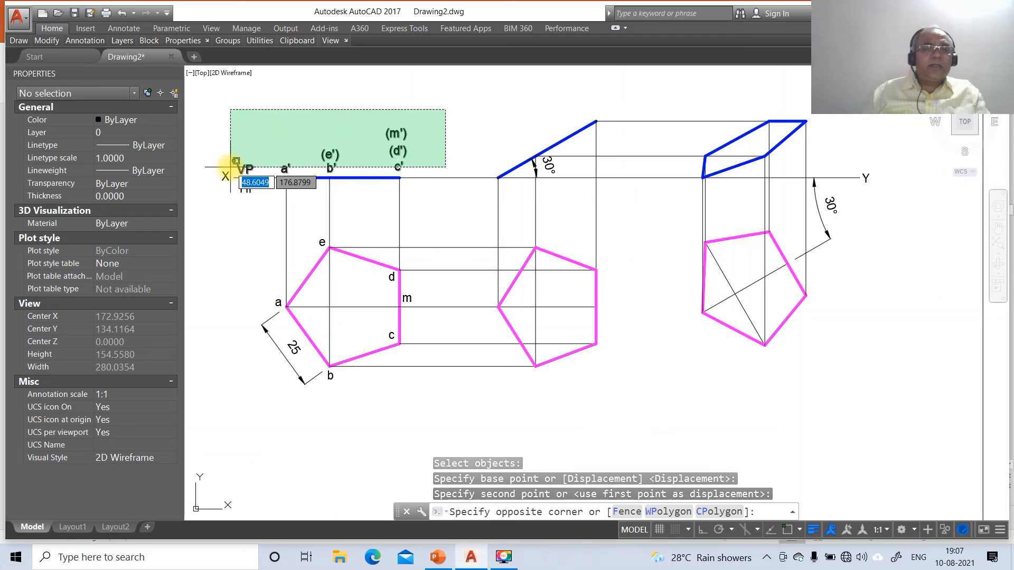
{"action": "left_click", "coordinate": [230, 167]}
{"action": "left_click", "coordinate": [48, 138]}
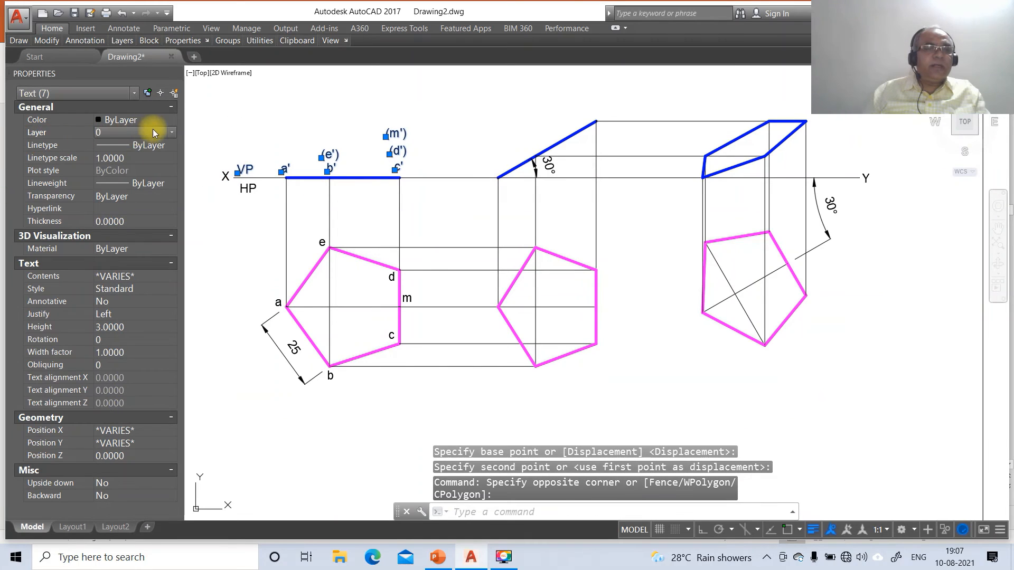
{"action": "left_click", "coordinate": [129, 166]}
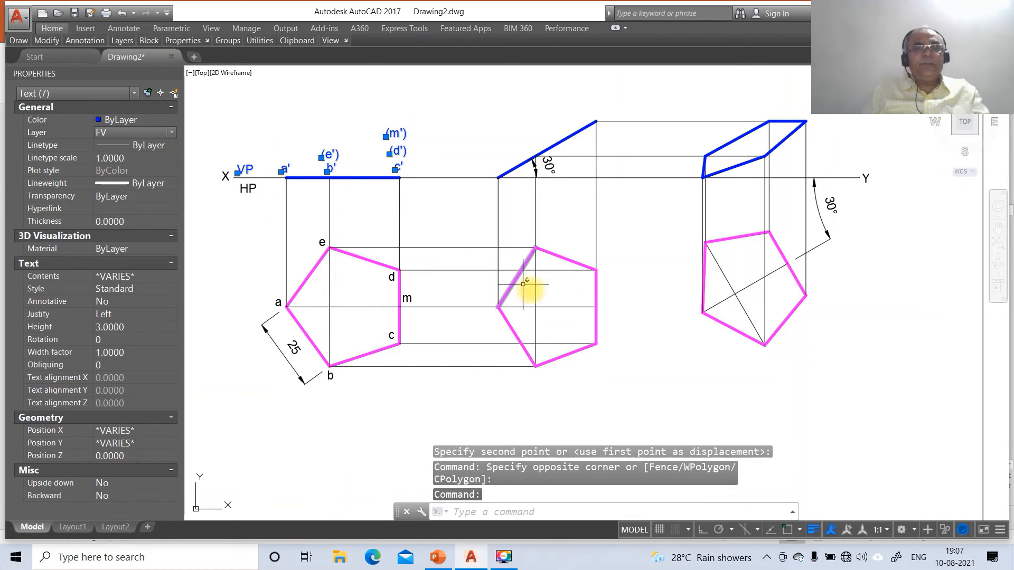
{"action": "key", "text": "Escape"}
{"action": "key", "text": "Escape"}
{"action": "key", "text": "Escape"}
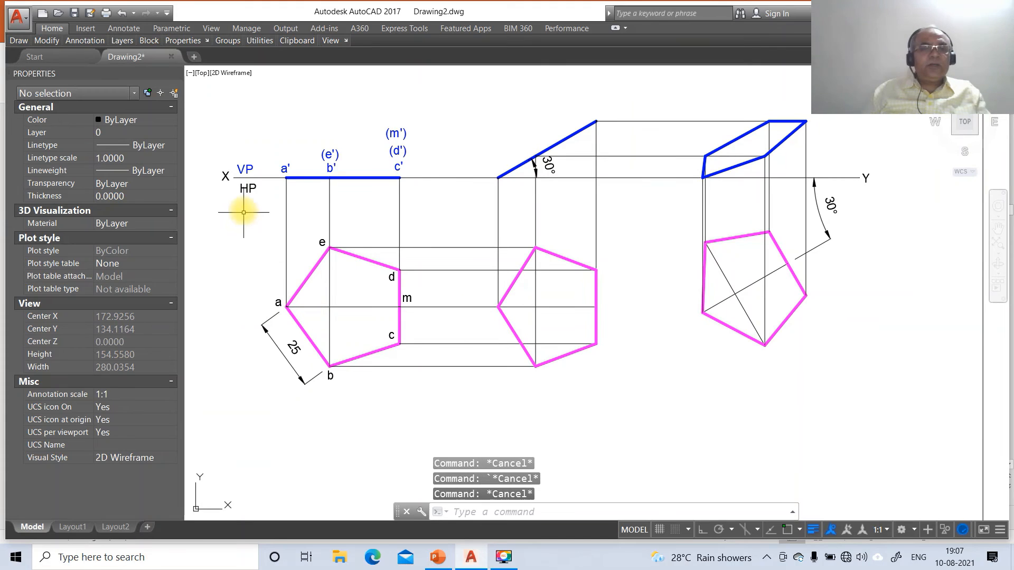
Put the HP label and the first pentagon's labels a, b, c, d, e and m on layer TV.
{"action": "left_click", "coordinate": [242, 190]}
{"action": "left_click", "coordinate": [279, 304]}
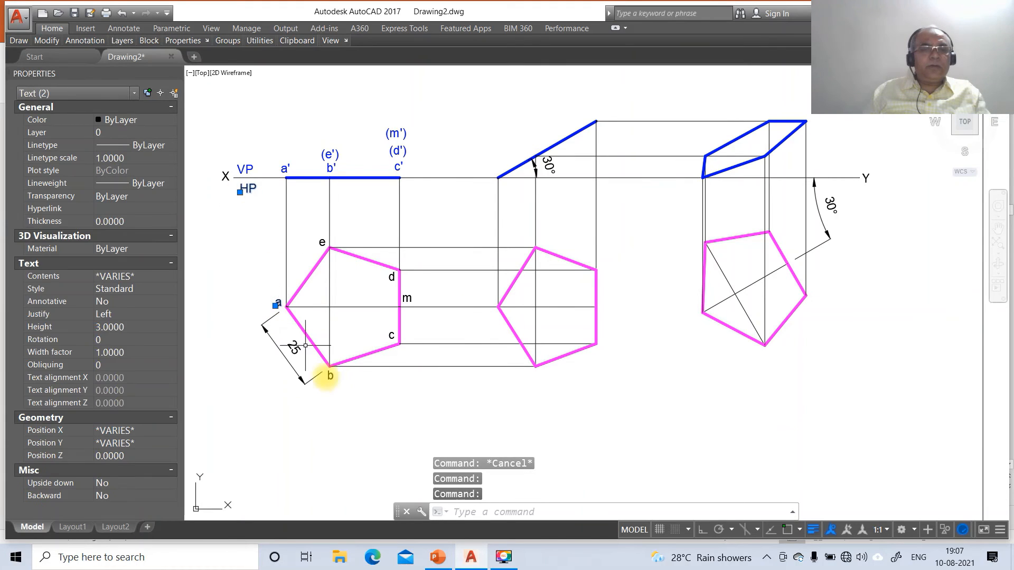
{"action": "left_click", "coordinate": [330, 375]}
{"action": "left_click", "coordinate": [390, 336]}
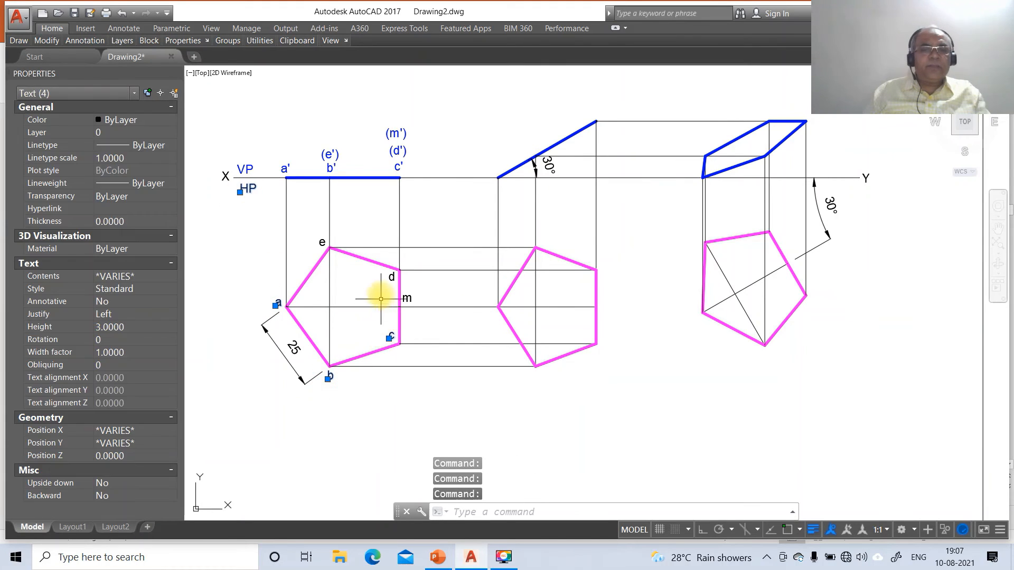
{"action": "left_click", "coordinate": [391, 277]}
{"action": "left_click", "coordinate": [323, 242]}
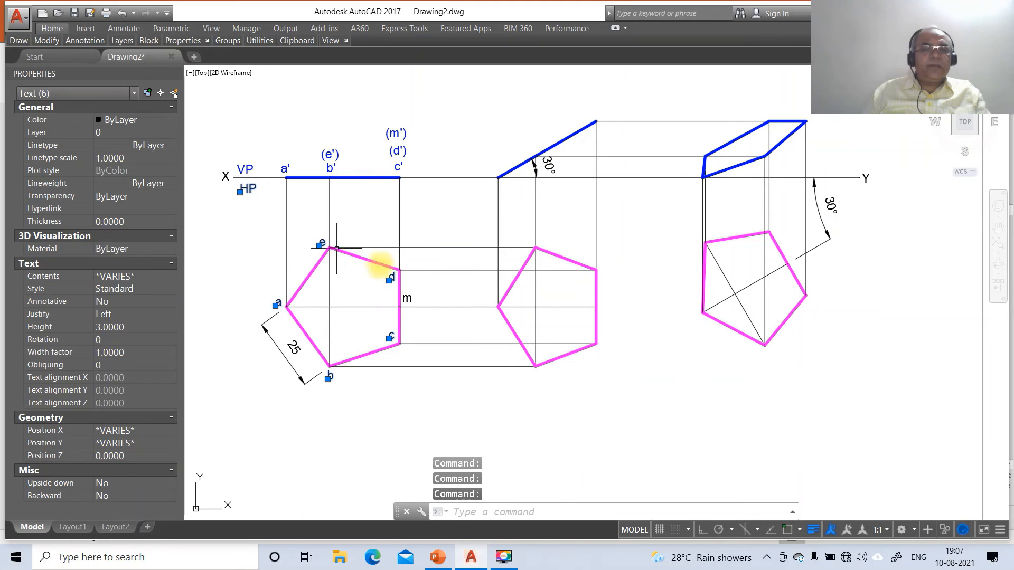
{"action": "left_click", "coordinate": [43, 133]}
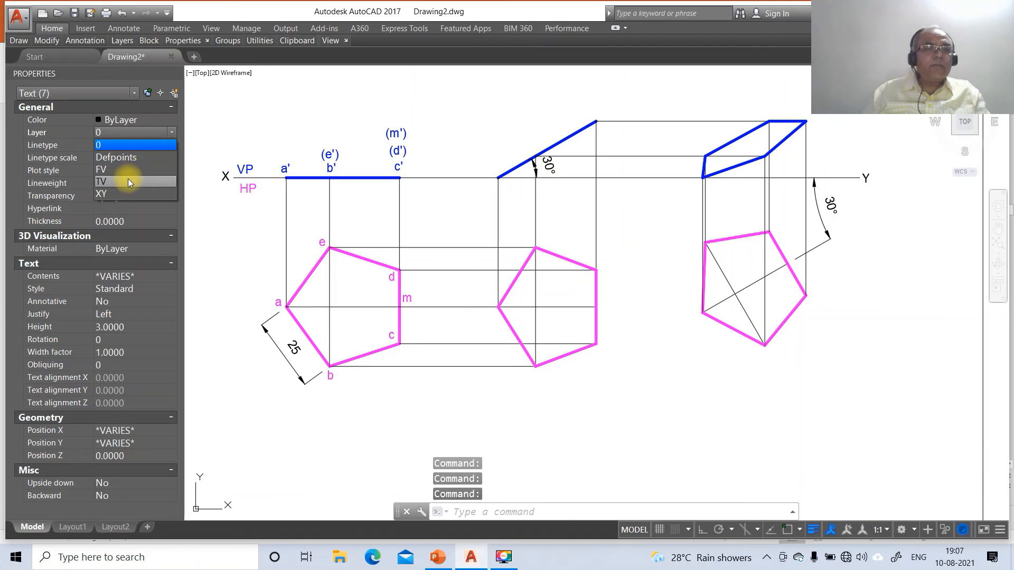
{"action": "left_click", "coordinate": [128, 178]}
{"action": "key", "text": "Escape"}
{"action": "key", "text": "Escape"}
{"action": "key", "text": "Escape"}
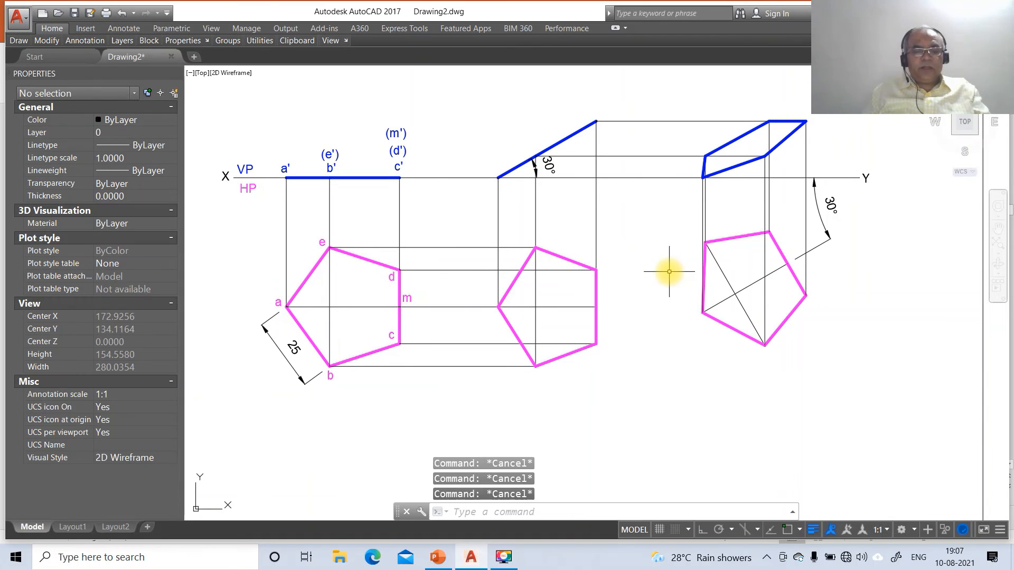
Copy label a' to the lower end of the inclined line in the second front view.
{"action": "type", "text": "cp"}
{"action": "key", "text": "Return"}
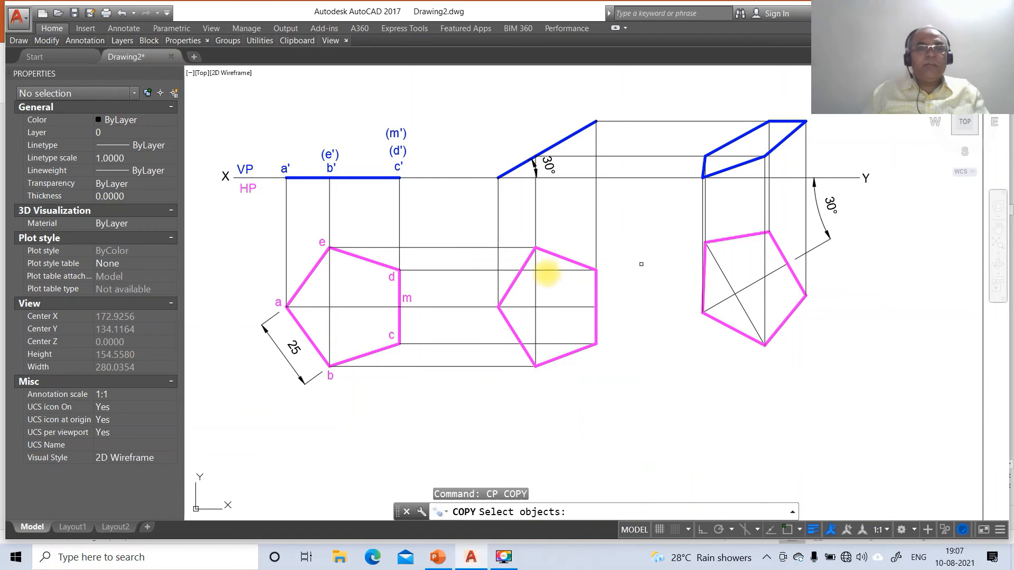
{"action": "left_click", "coordinate": [284, 168]}
{"action": "key", "text": "Return"}
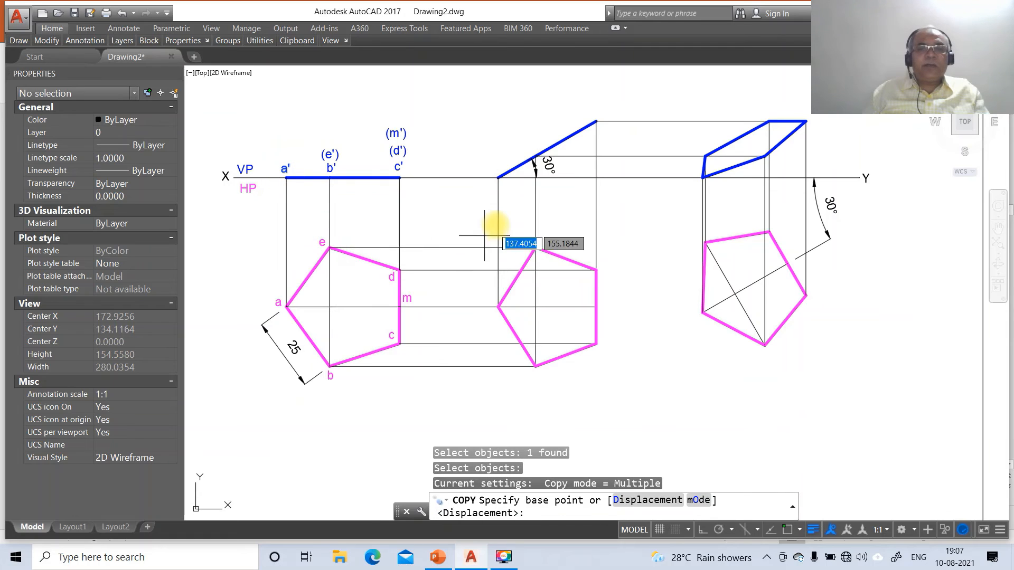
{"action": "left_click", "coordinate": [246, 194]}
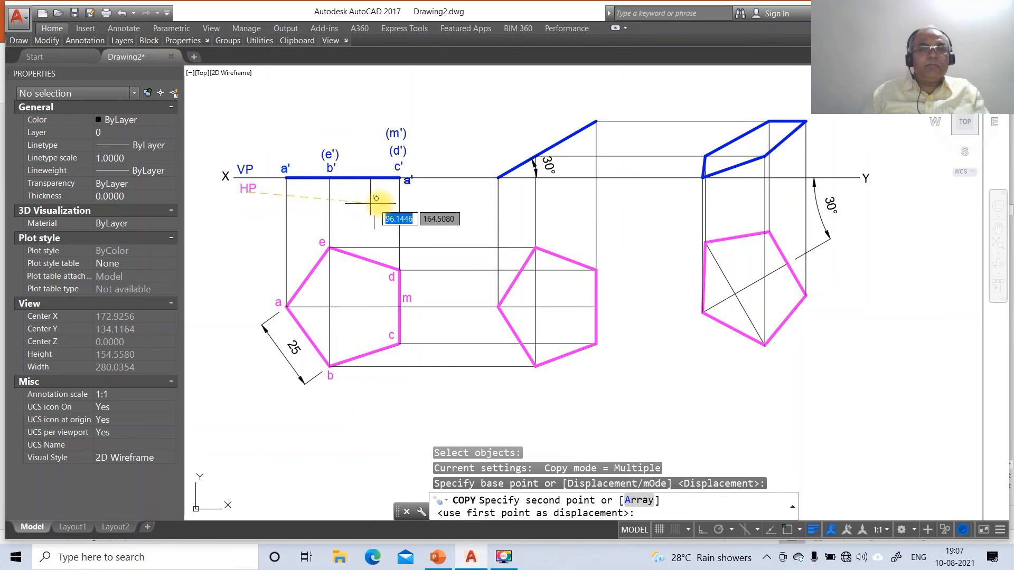
{"action": "left_click", "coordinate": [458, 194]}
{"action": "key", "text": "Return"}
Copy label b' to just above the intermediate point on the inclined line in the second front view.
{"action": "key", "text": "Return"}
{"action": "left_click", "coordinate": [331, 168]}
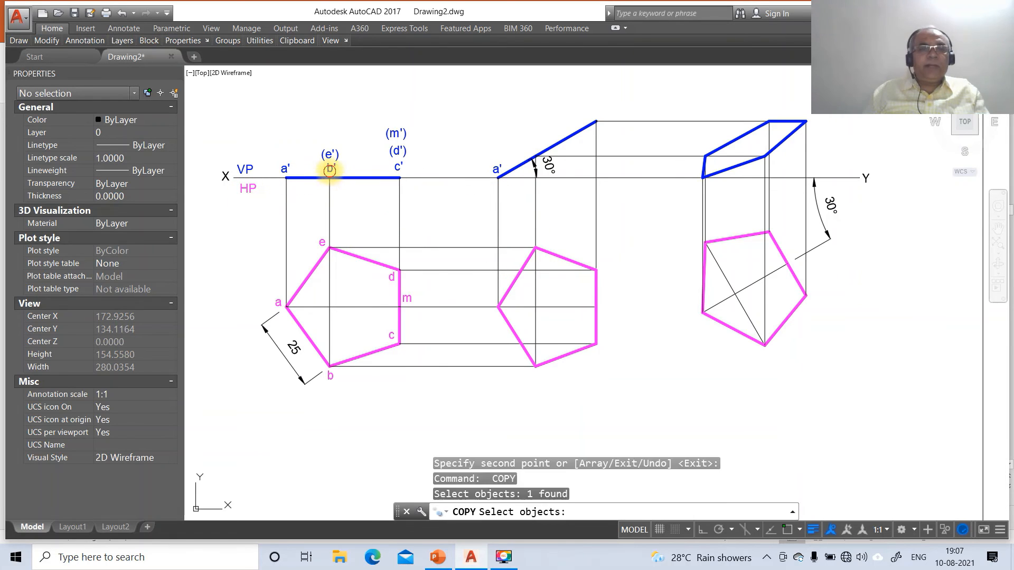
{"action": "key", "text": "Return"}
{"action": "left_click", "coordinate": [346, 205]}
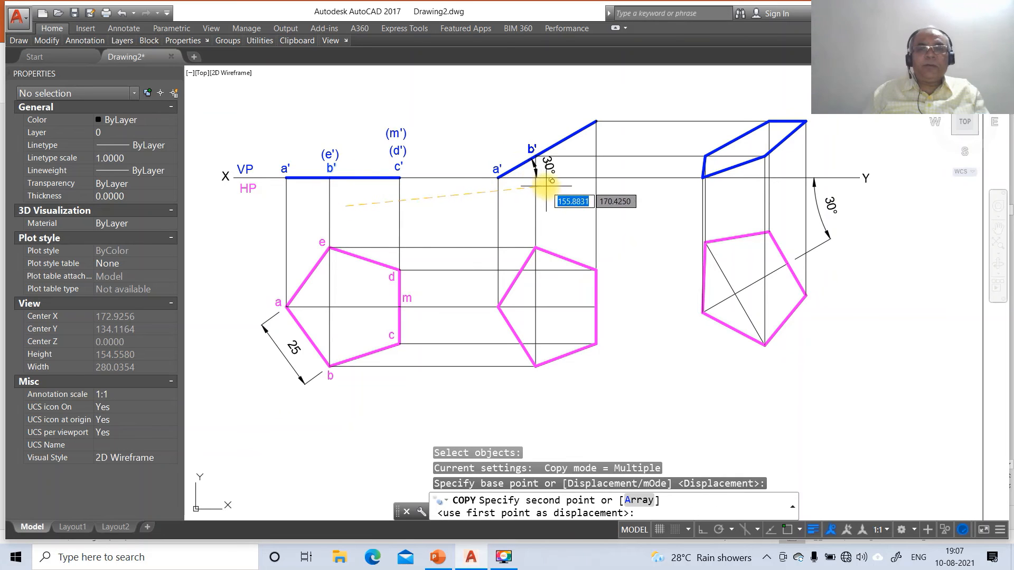
{"action": "left_click", "coordinate": [545, 183]}
{"action": "key", "text": "Return"}
Copy label c' to just above the upper end of the inclined line in the second front view.
{"action": "key", "text": "Return"}
{"action": "left_click", "coordinate": [398, 169]}
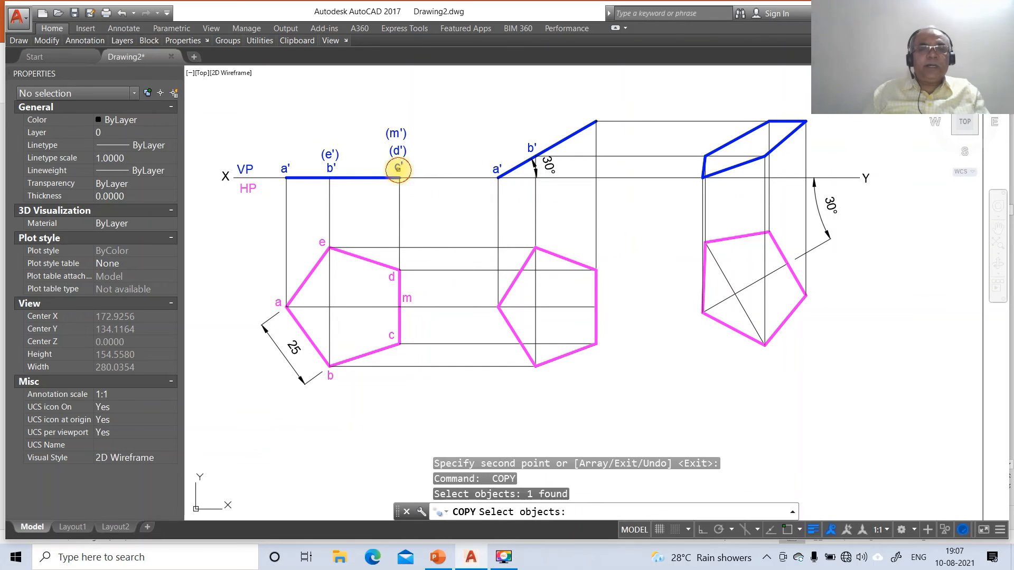
{"action": "key", "text": "Return"}
{"action": "left_click", "coordinate": [418, 220]}
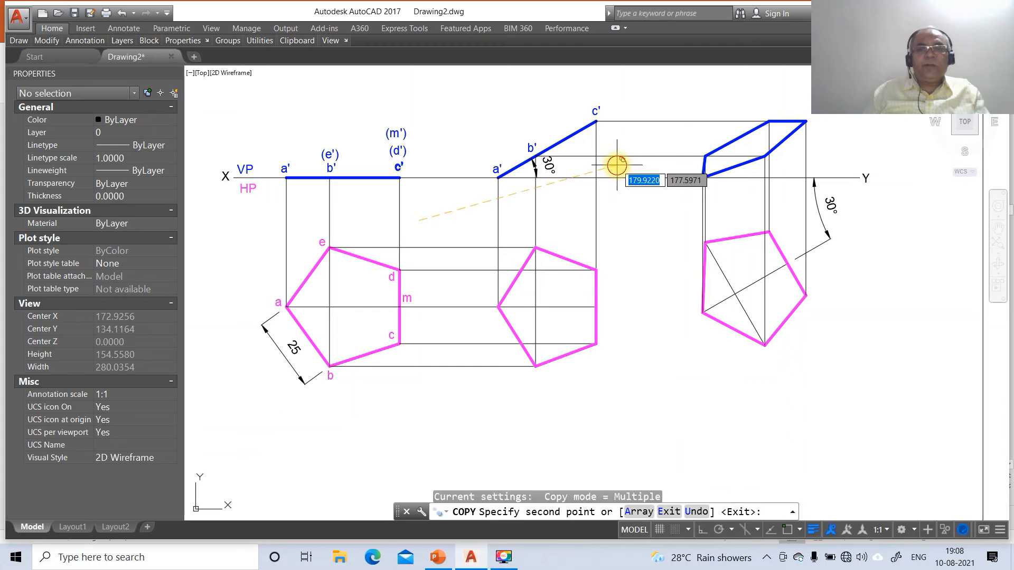
{"action": "left_click", "coordinate": [616, 165]}
{"action": "key", "text": "Return"}
Copy label (d') to the left of c' at the upper end of the inclined line.
{"action": "key", "text": "Return"}
{"action": "left_click", "coordinate": [398, 150]}
{"action": "key", "text": "Return"}
{"action": "left_click", "coordinate": [395, 194]}
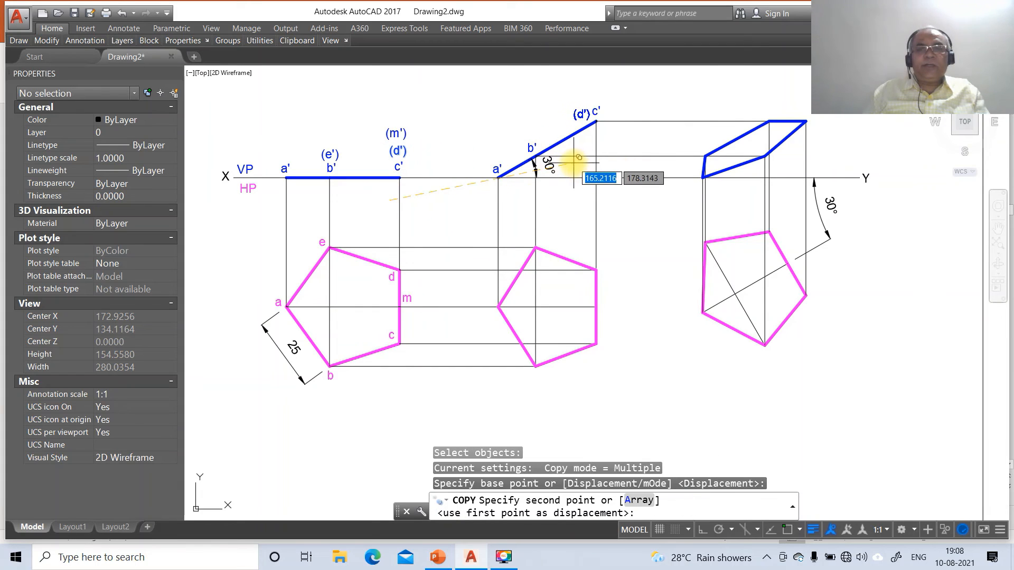
{"action": "left_click", "coordinate": [577, 156]}
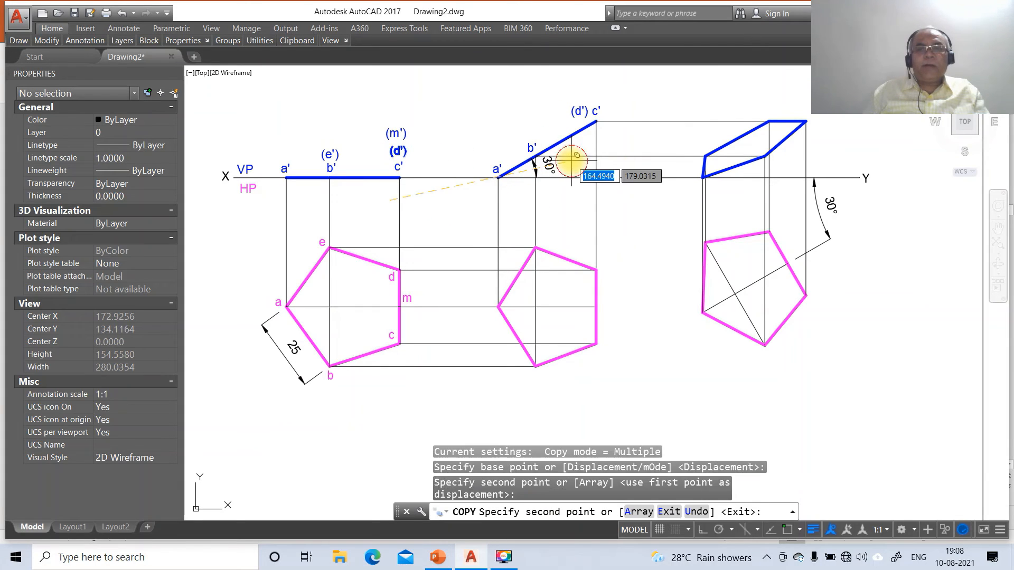
{"action": "key", "text": "Return"}
Copy label (m') to the left of (d') at the upper end of the inclined line.
{"action": "key", "text": "Return"}
{"action": "left_click", "coordinate": [396, 134]}
{"action": "key", "text": "Return"}
{"action": "left_click", "coordinate": [372, 204]}
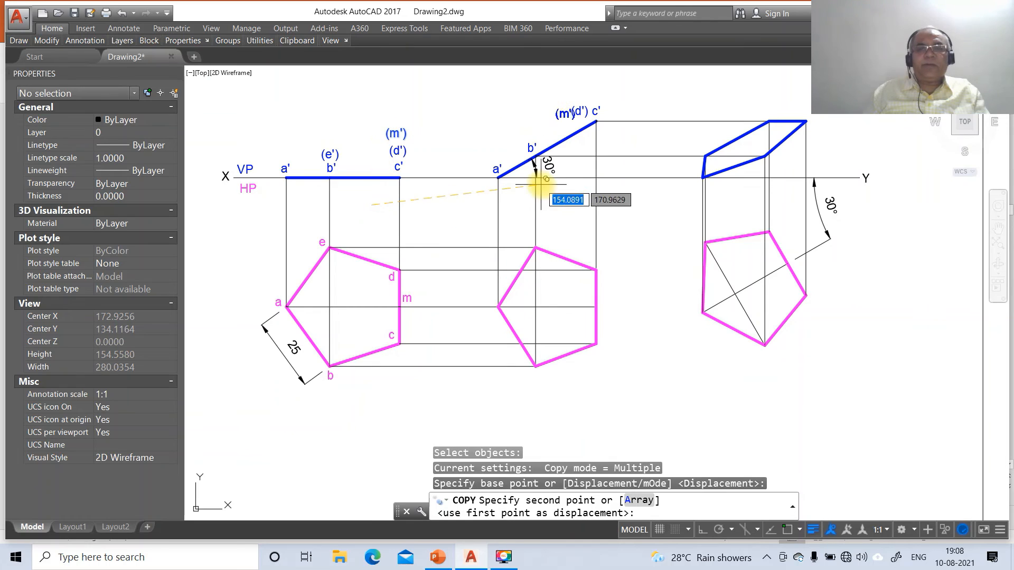
{"action": "left_click", "coordinate": [539, 177]}
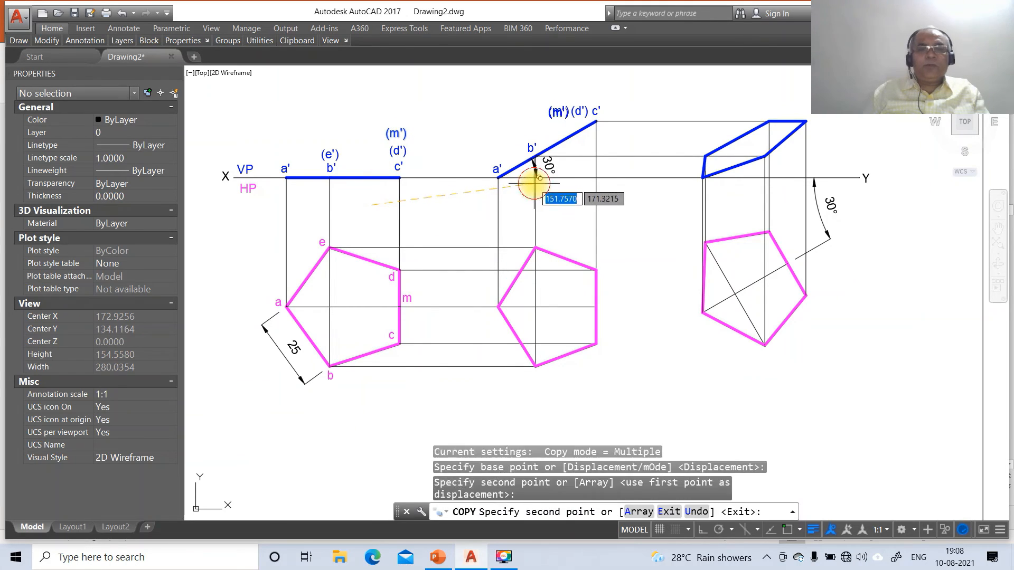
{"action": "key", "text": "Return"}
Copy label a from the first pentagon to just below the left vertex of the second pentagon.
{"action": "key", "text": "Return"}
{"action": "left_click", "coordinate": [280, 305]}
{"action": "key", "text": "Return"}
{"action": "left_click", "coordinate": [286, 330]}
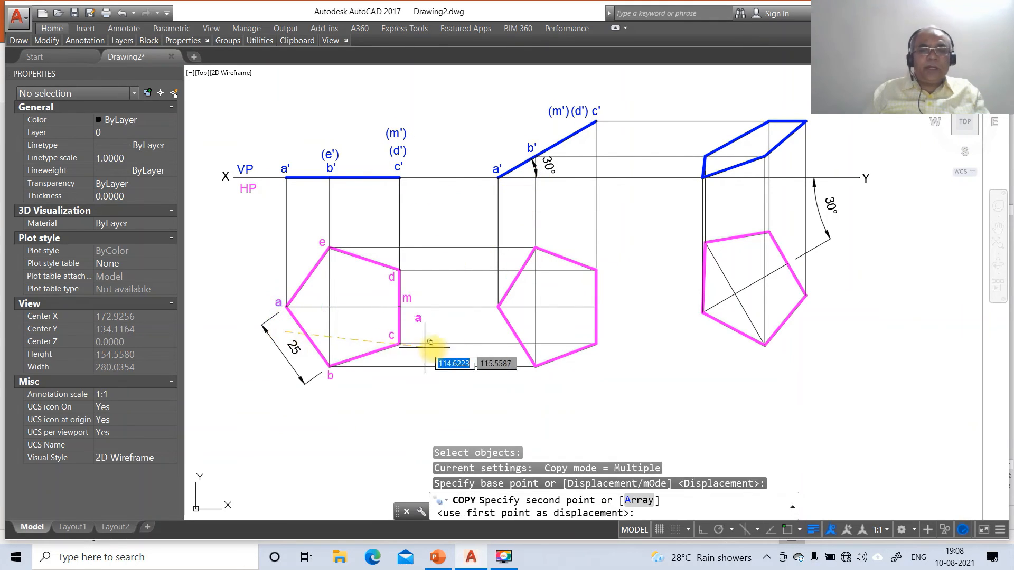
{"action": "left_click", "coordinate": [501, 344]}
{"action": "key", "text": "Return"}
Copy label b from the first pentagon to below the lowest vertices of the second and third pentagons.
{"action": "key", "text": "Return"}
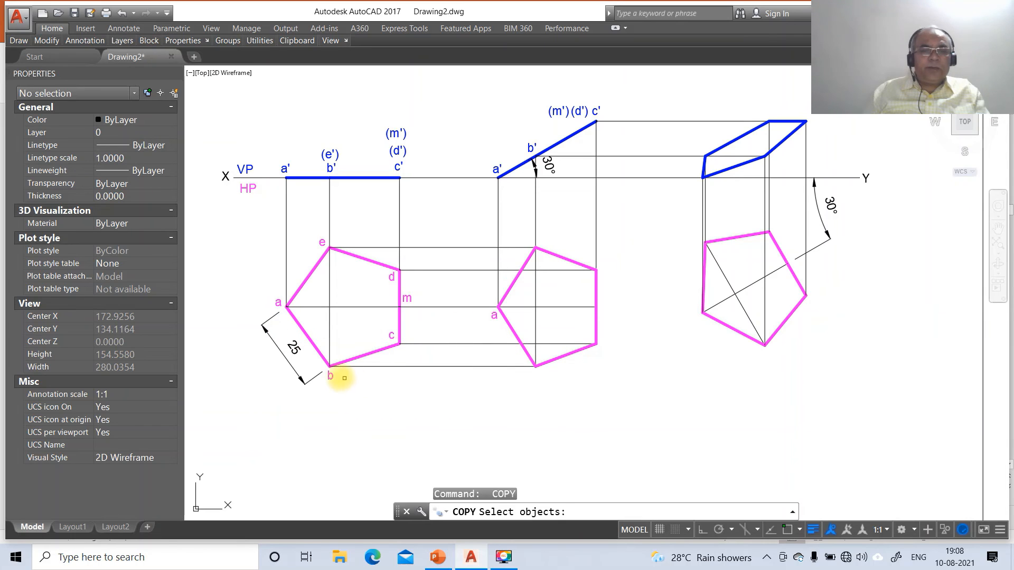
{"action": "left_click", "coordinate": [330, 376]}
{"action": "key", "text": "Return"}
{"action": "left_click", "coordinate": [334, 392]}
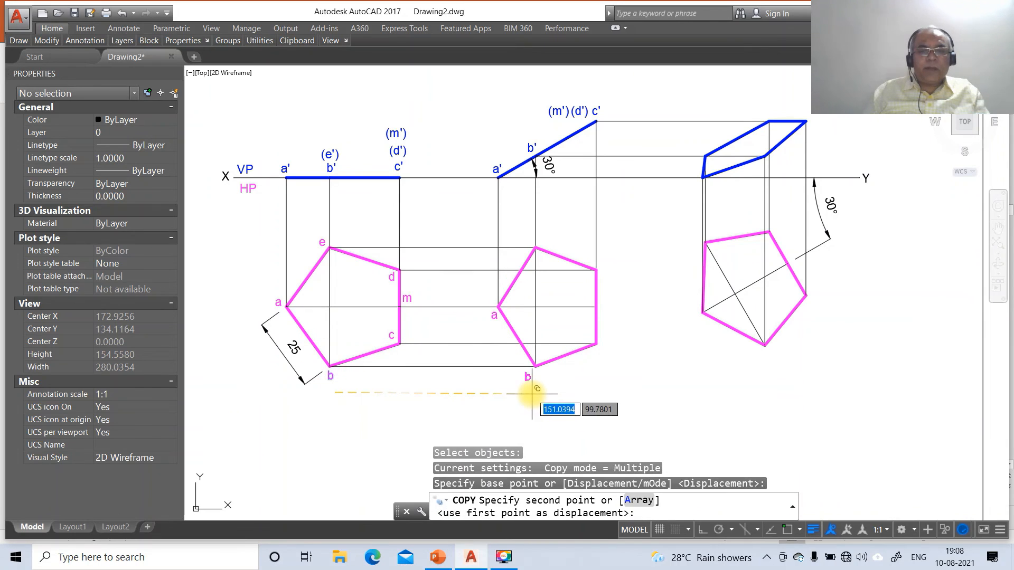
{"action": "left_click", "coordinate": [535, 393]}
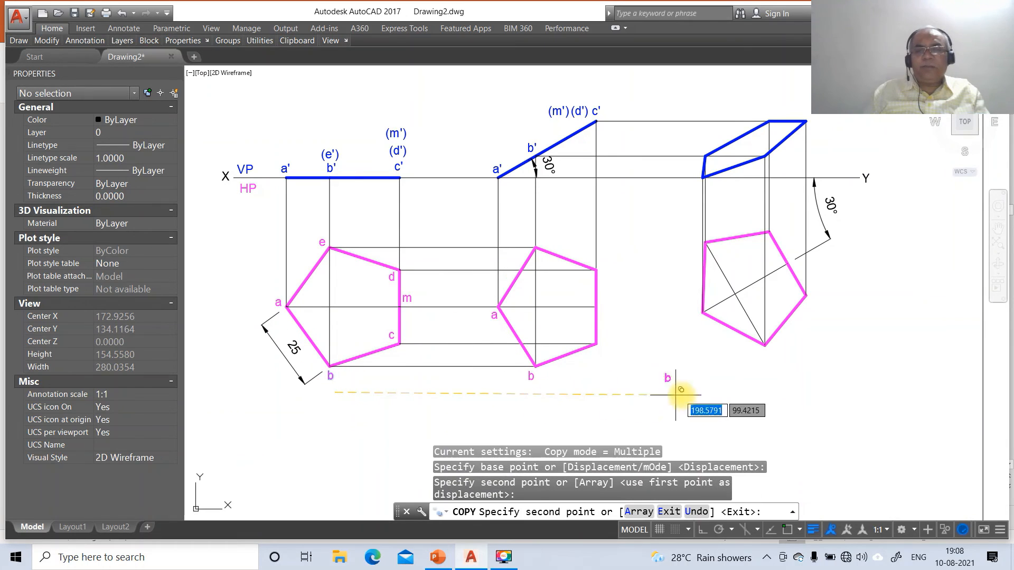
{"action": "left_click", "coordinate": [769, 372]}
{"action": "key", "text": "Return"}
{"action": "key", "text": "Return"}
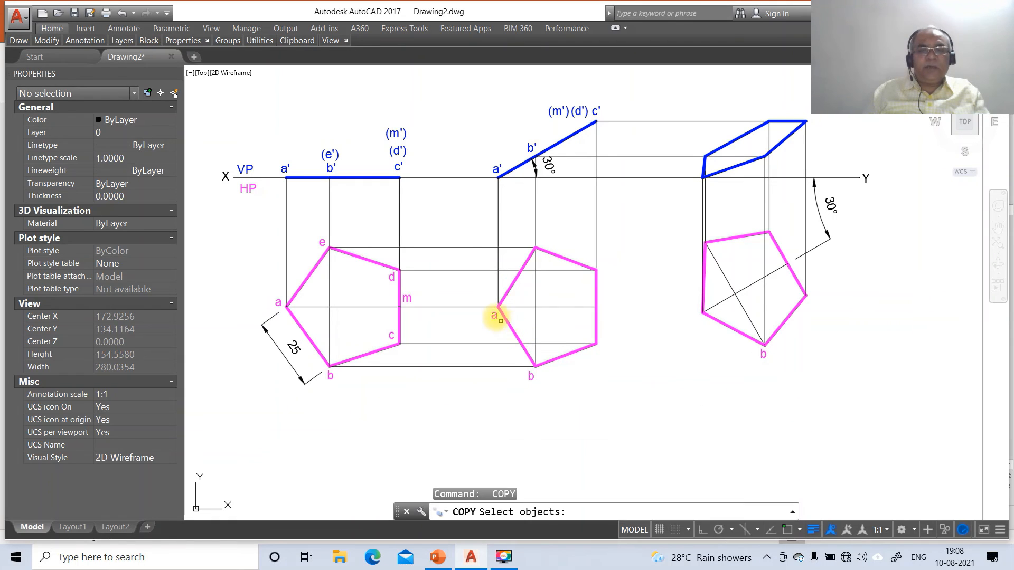
Copy label a from the second pentagon to just outside the lower-left vertex of the third pentagon.
{"action": "left_click", "coordinate": [495, 315]}
{"action": "key", "text": "Return"}
{"action": "left_click", "coordinate": [489, 363]}
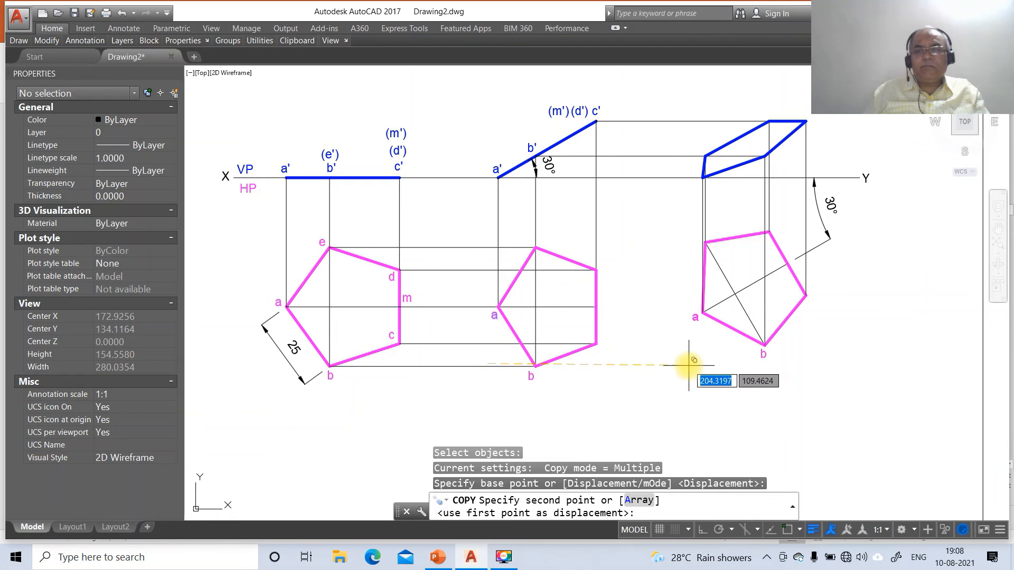
{"action": "key", "text": "Return"}
Copy label c from the first pentagon to the lower-right vertex of the second pentagon and the rightmost vertex of the third.
{"action": "key", "text": "Return"}
{"action": "left_click", "coordinate": [390, 335]}
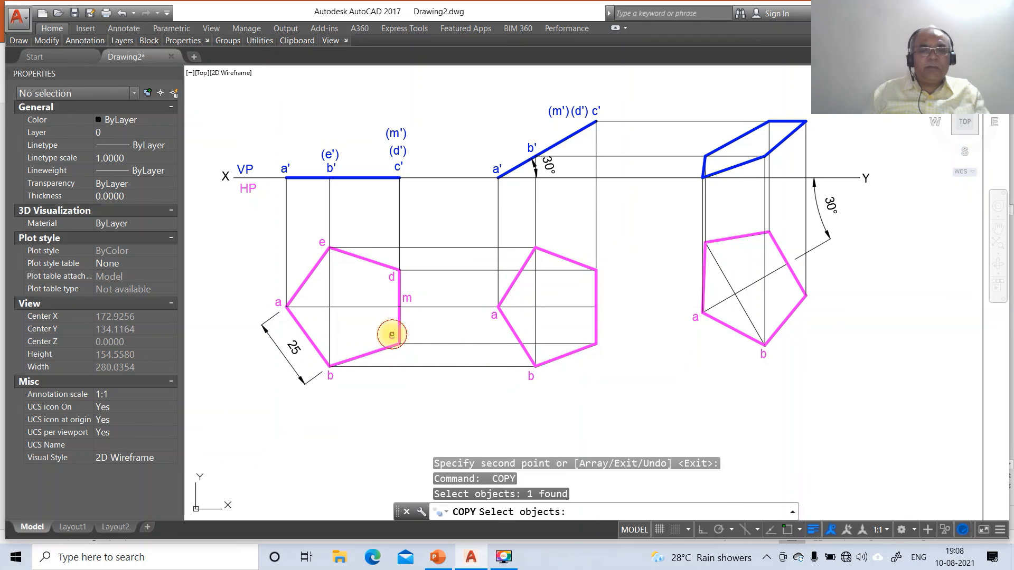
{"action": "key", "text": "Return"}
{"action": "left_click", "coordinate": [405, 349]}
{"action": "left_click", "coordinate": [617, 359]}
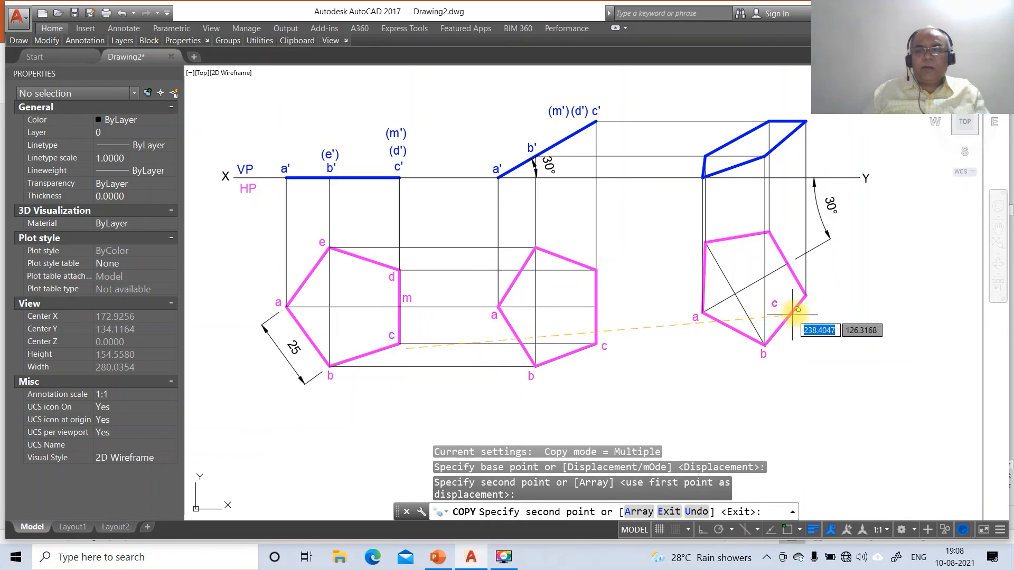
{"action": "left_click", "coordinate": [833, 302]}
{"action": "key", "text": "Return"}
Copy label m from the first pentagon to just outside the midpoint of edge cd on the second and third pentagons.
{"action": "key", "text": "Return"}
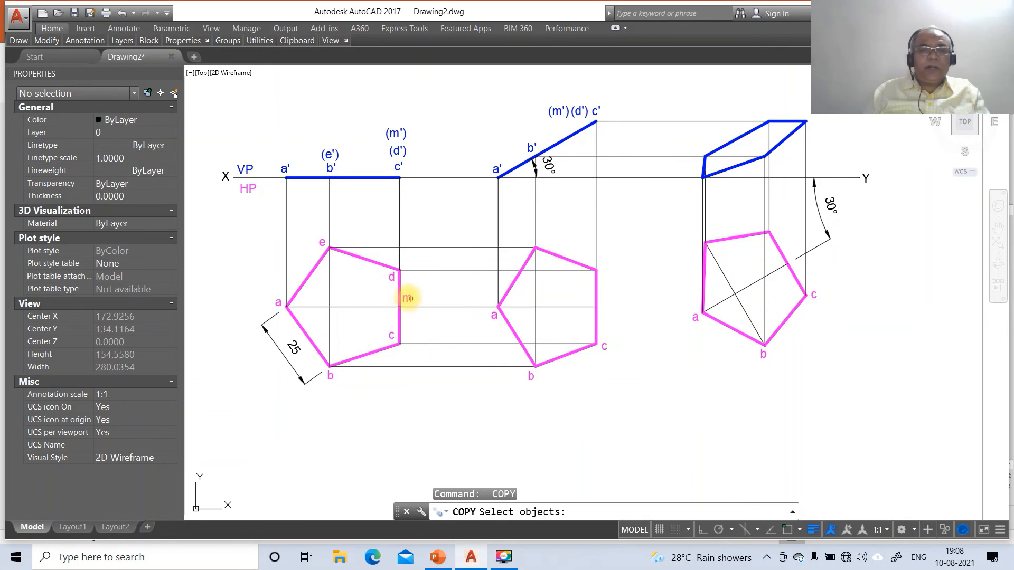
{"action": "left_click", "coordinate": [406, 297]}
{"action": "key", "text": "Return"}
{"action": "left_click", "coordinate": [456, 343]}
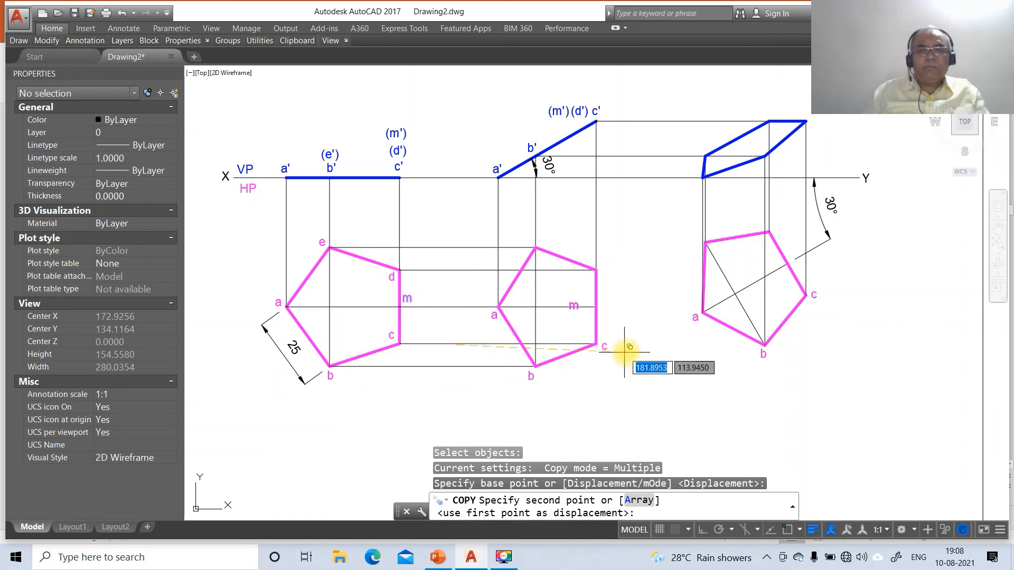
{"action": "left_click", "coordinate": [655, 351]}
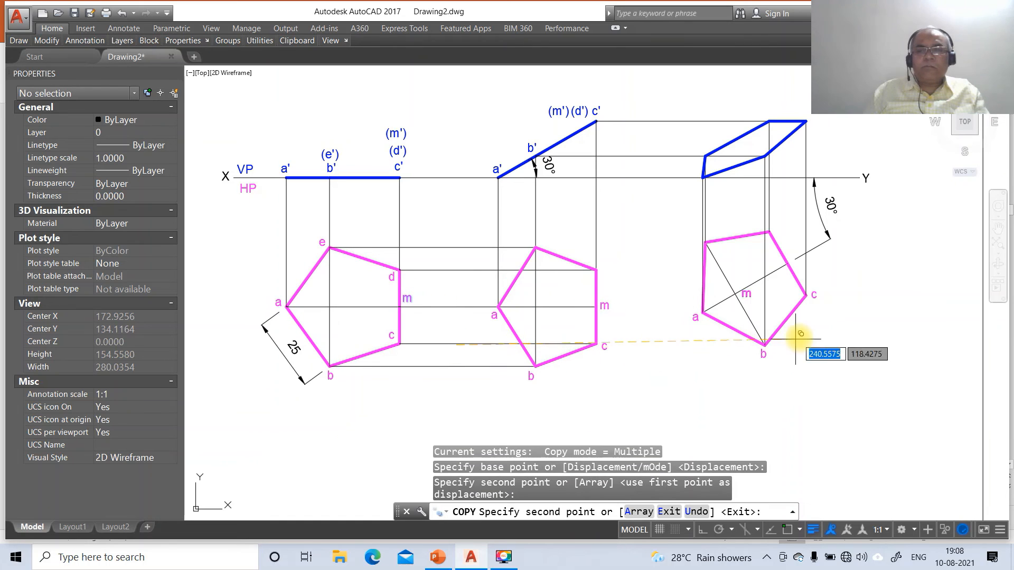
{"action": "key", "text": "Return"}
Copy label d from the first pentagon to the upper-right vertices of the second and third pentagons.
{"action": "key", "text": "Return"}
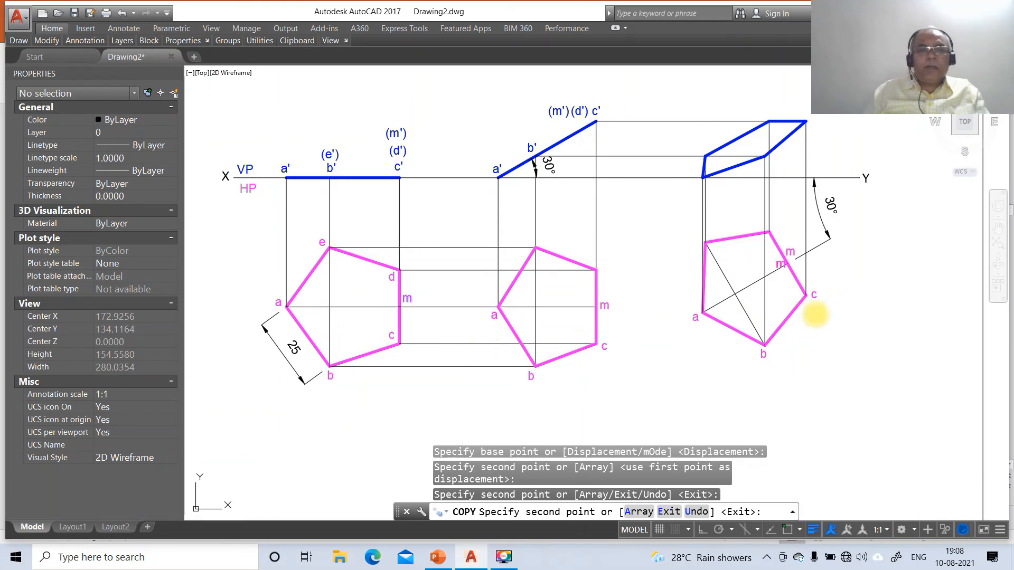
{"action": "left_click", "coordinate": [391, 277]}
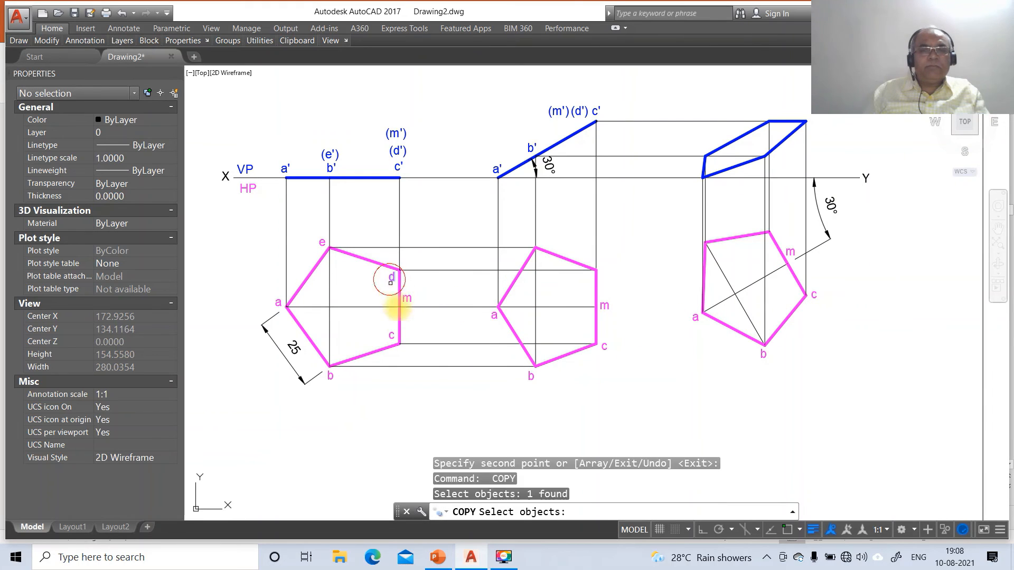
{"action": "key", "text": "Return"}
{"action": "left_click", "coordinate": [381, 331]}
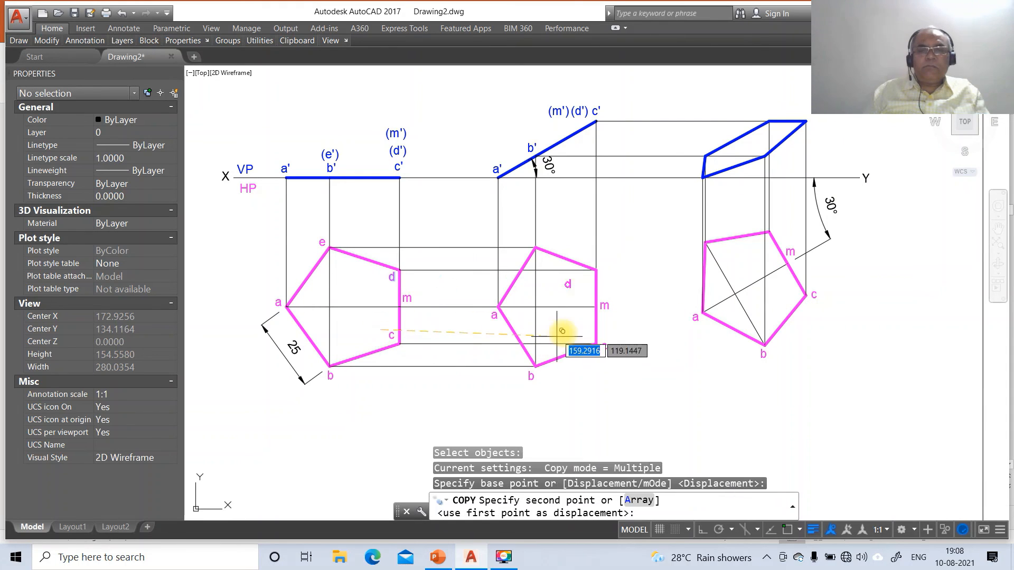
{"action": "left_click", "coordinate": [599, 315]}
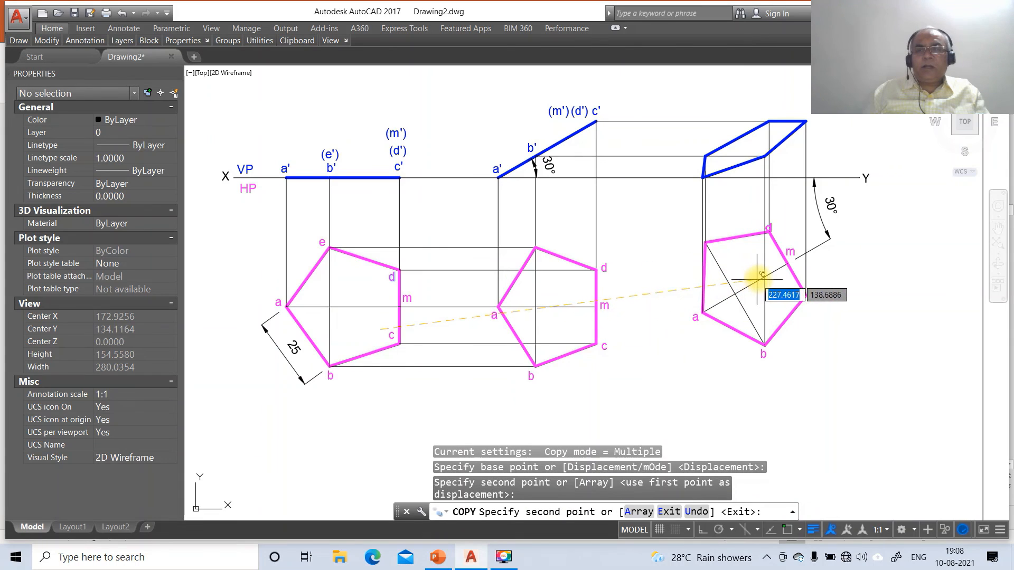
{"action": "left_click", "coordinate": [803, 290]}
{"action": "key", "text": "Return"}
Copy label e from the first pentagon to above the top vertex of the second pentagon.
{"action": "key", "text": "Return"}
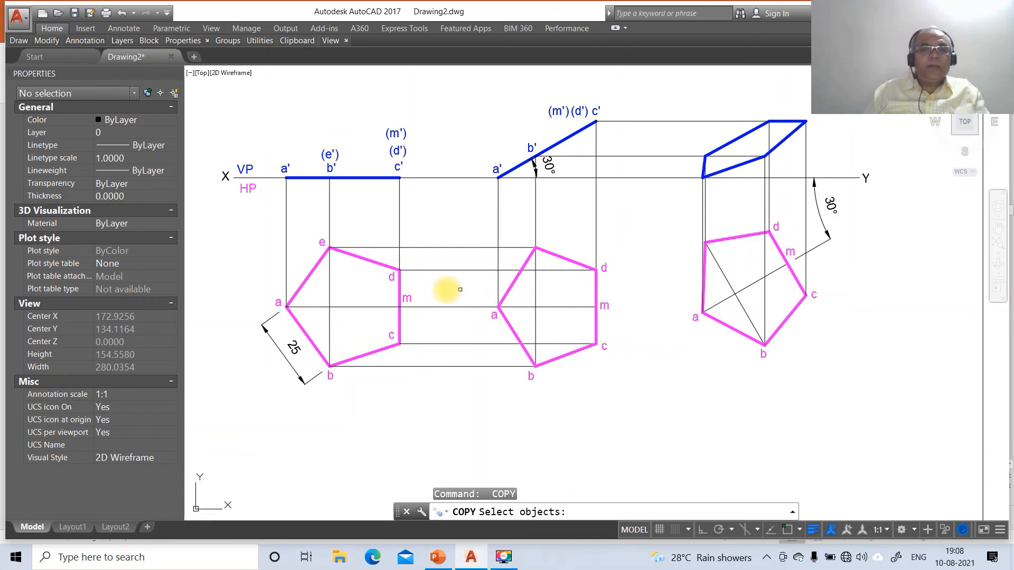
{"action": "left_click", "coordinate": [322, 242]}
{"action": "key", "text": "Return"}
{"action": "left_click", "coordinate": [323, 277]}
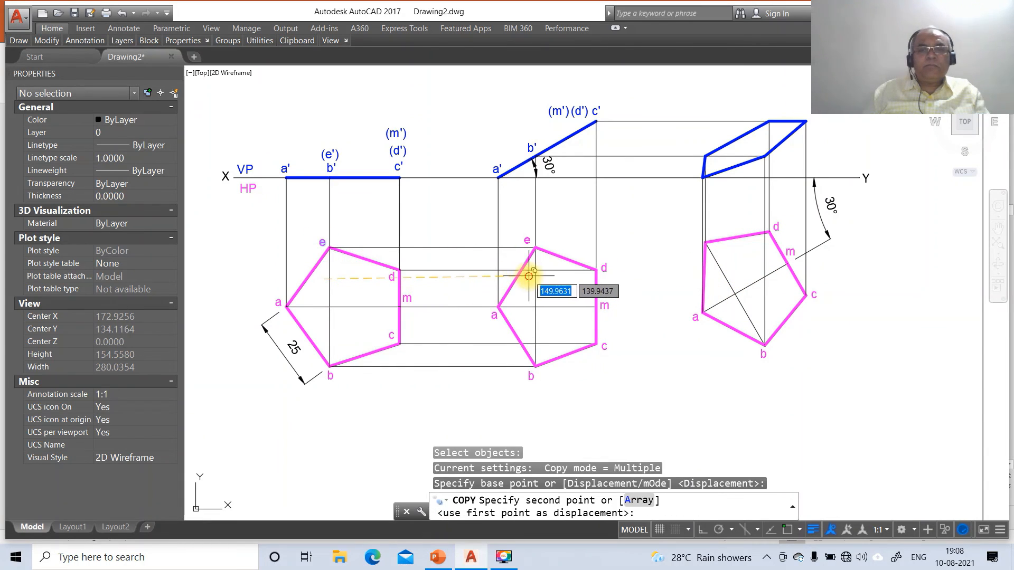
{"action": "left_click", "coordinate": [529, 275]}
{"action": "key", "text": "Return"}
Copy label e from the second pentagon to above the upper-left vertex of the third pentagon.
{"action": "key", "text": "Return"}
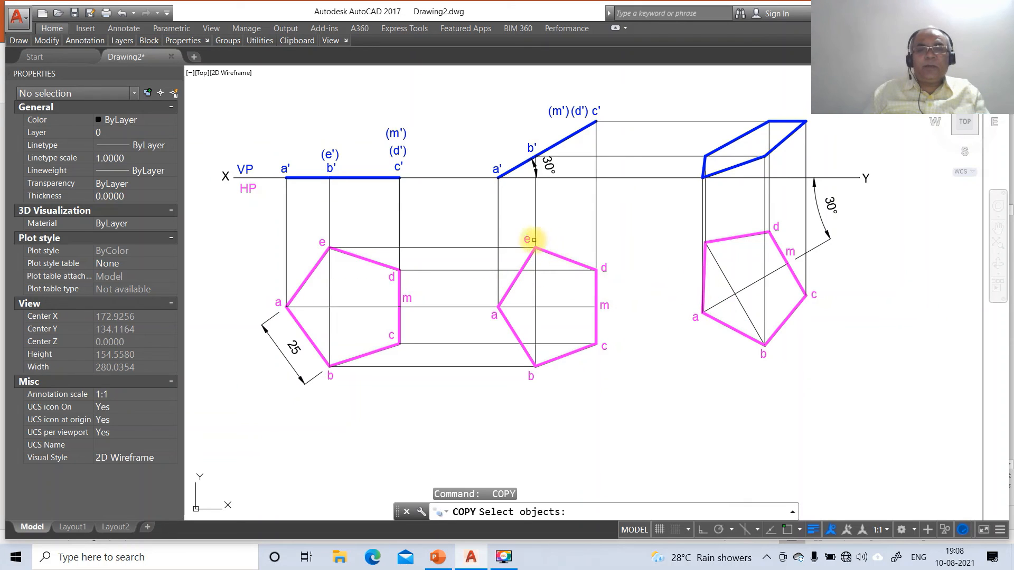
{"action": "left_click", "coordinate": [530, 239]}
{"action": "key", "text": "Return"}
{"action": "left_click", "coordinate": [535, 263]}
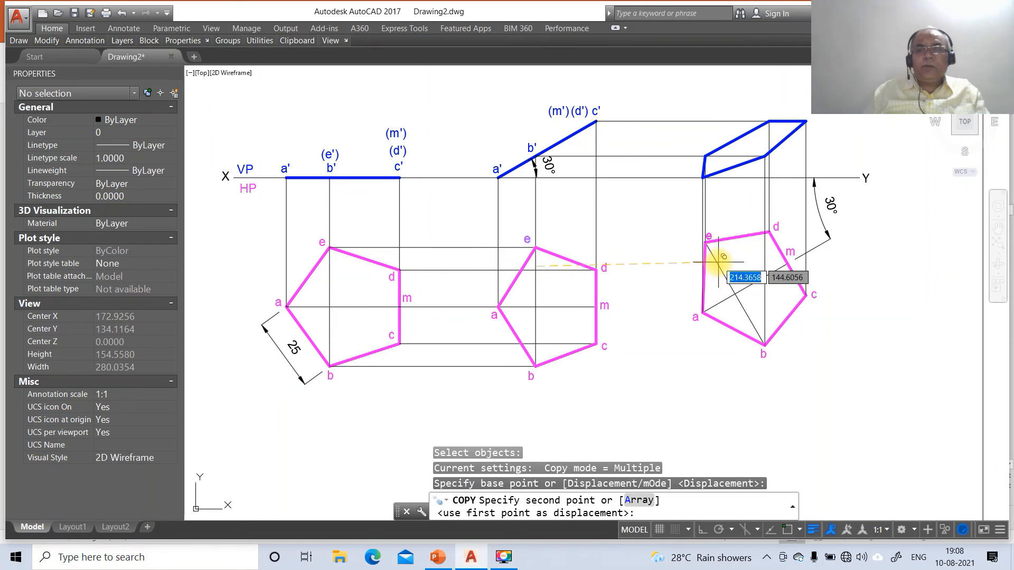
{"action": "left_click", "coordinate": [719, 259]}
{"action": "key", "text": "Return"}
Add single-line text labels a', b', c', d' and e' at the corners of the third front view, with height 3 and rotation 0.
{"action": "type", "text": "dt"}
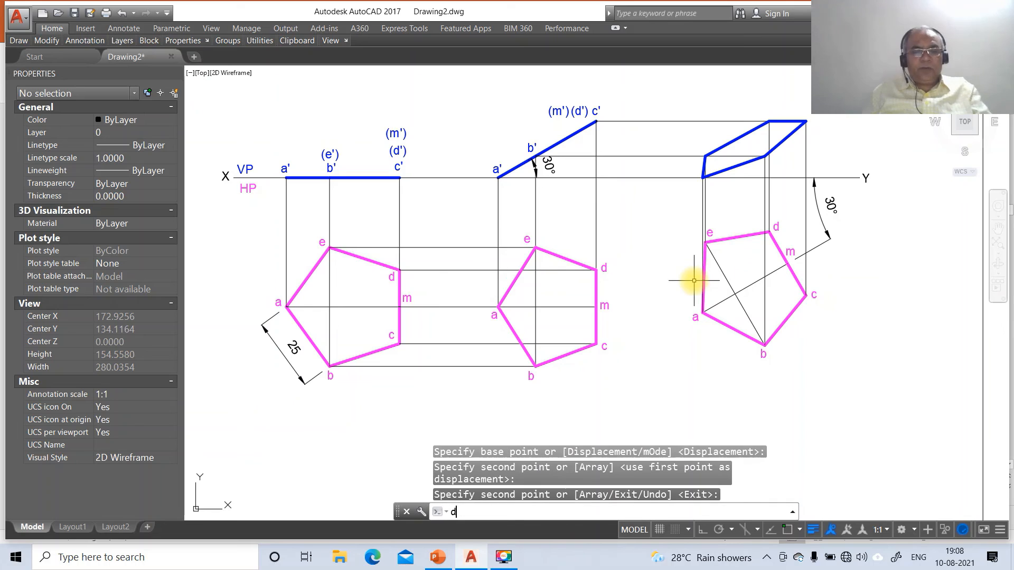
{"action": "key", "text": "Return"}
{"action": "left_click", "coordinate": [690, 175]}
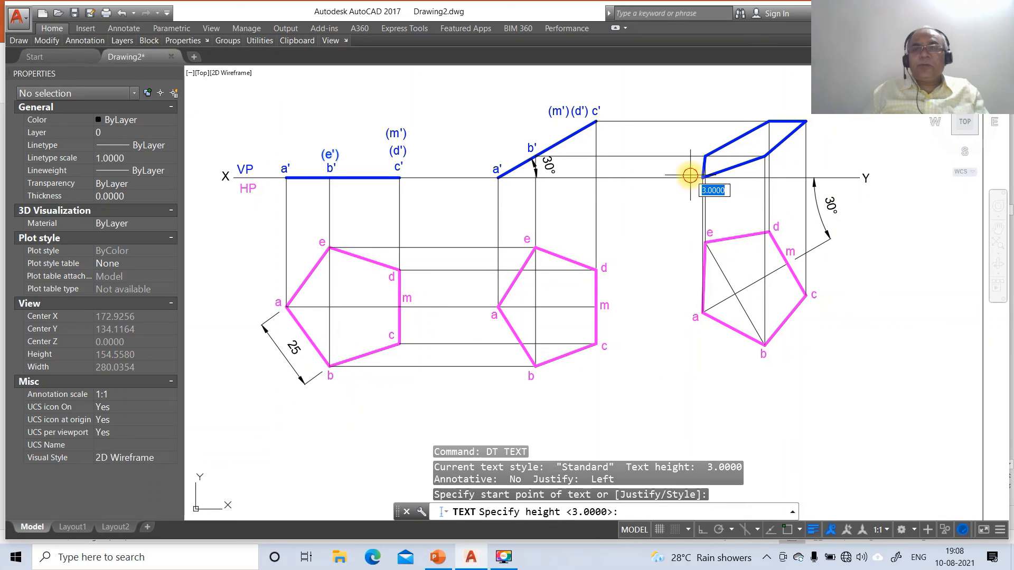
{"action": "key", "text": "Return"}
{"action": "key", "text": "Return"}
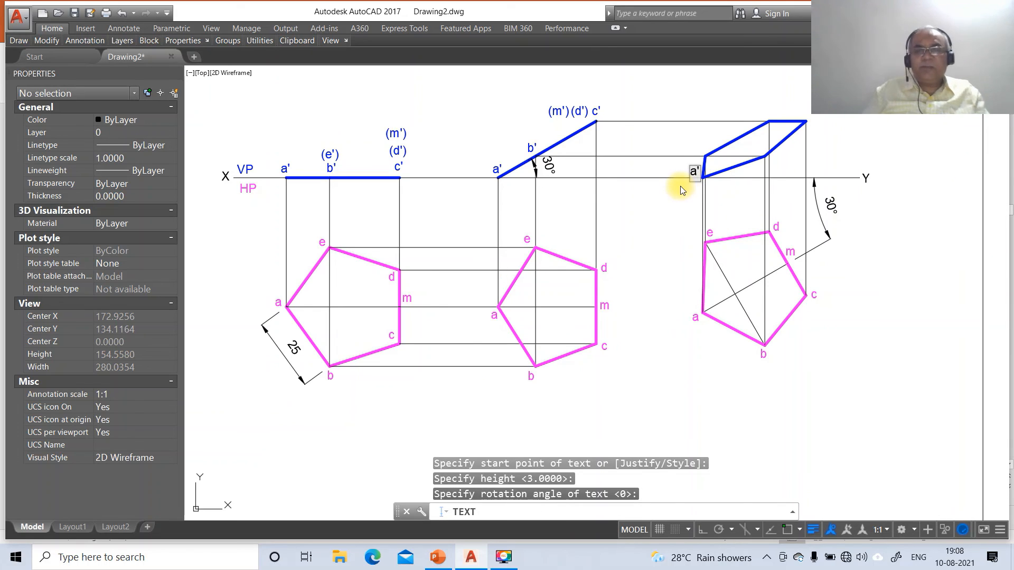
{"action": "left_click", "coordinate": [761, 155]}
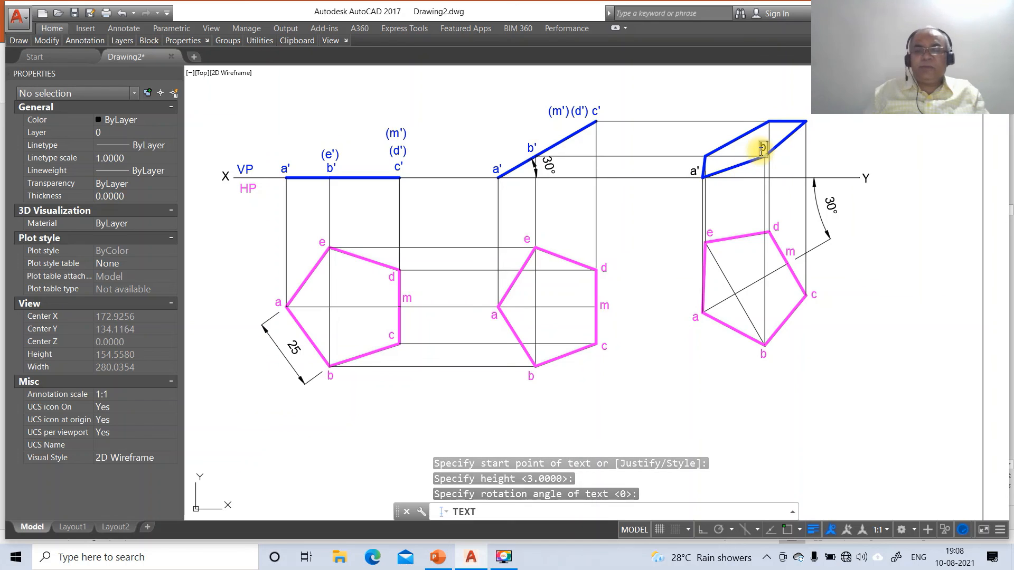
{"action": "type", "text": "b'"}
{"action": "left_click", "coordinate": [805, 121]}
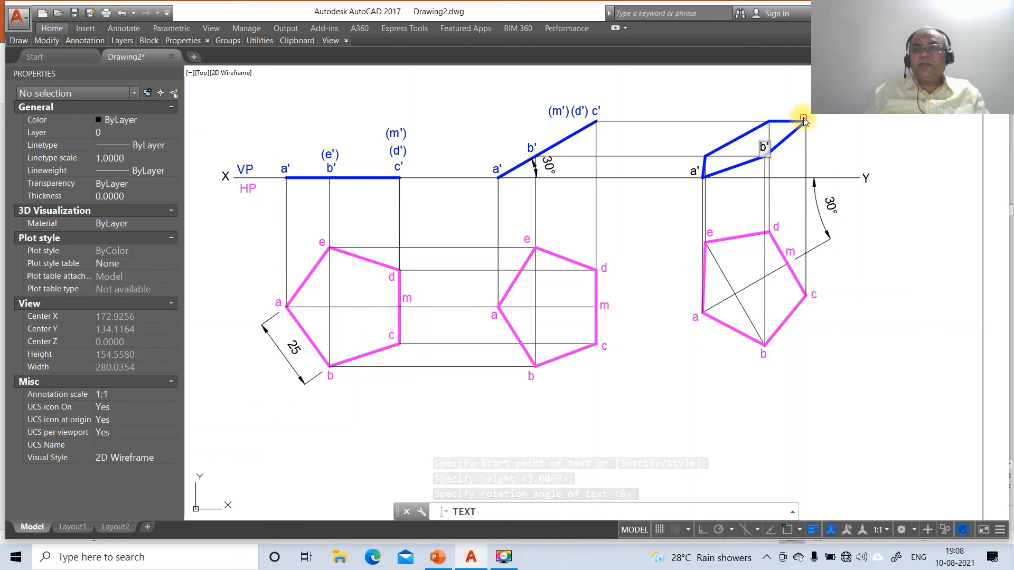
{"action": "type", "text": "c"}
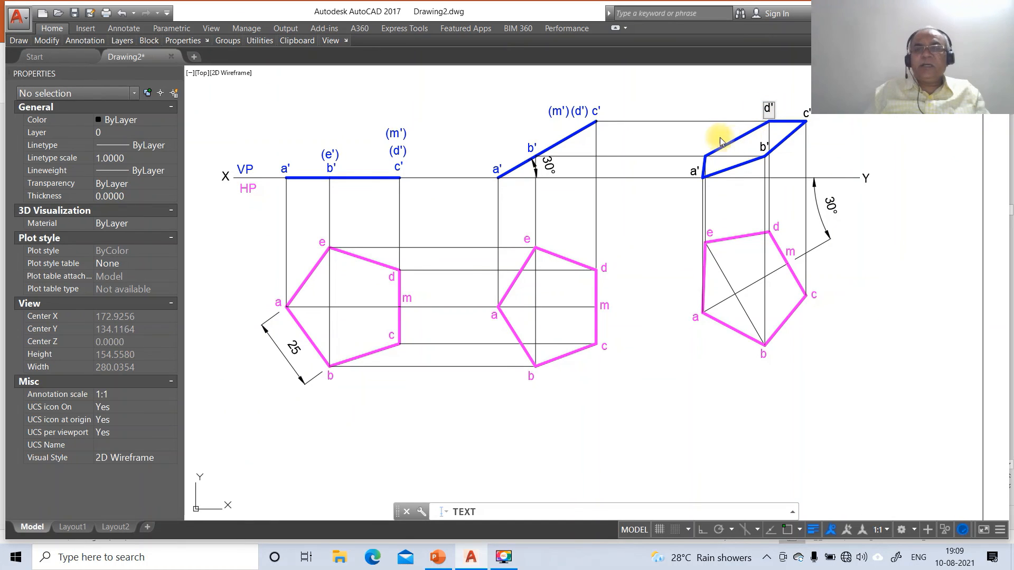
{"action": "key", "text": "Return"}
{"action": "key", "text": "Return"}
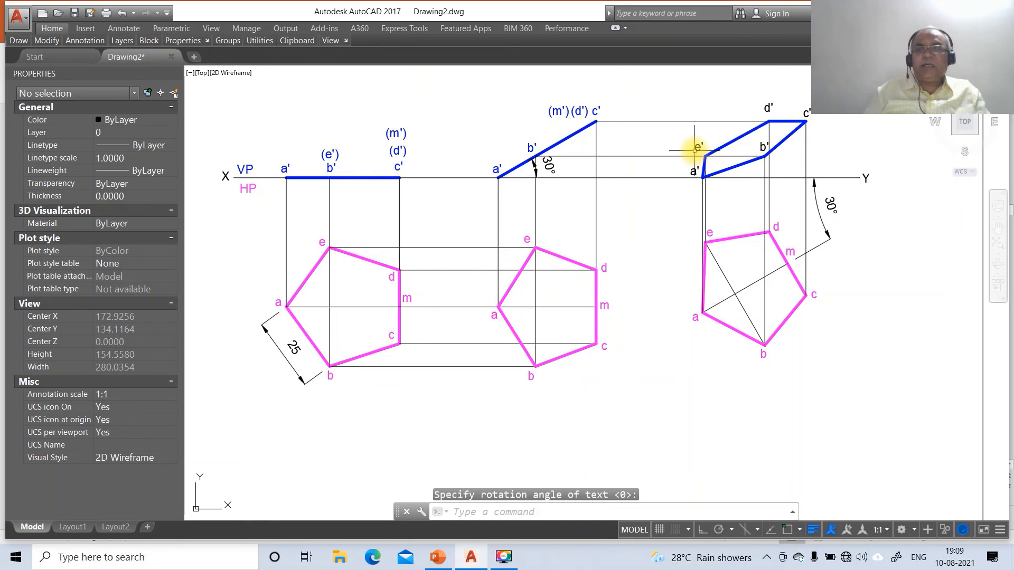
Move labels a' and b' of the third front view slightly for a better fit beside their corners.
{"action": "type", "text": "m"}
{"action": "key", "text": "Return"}
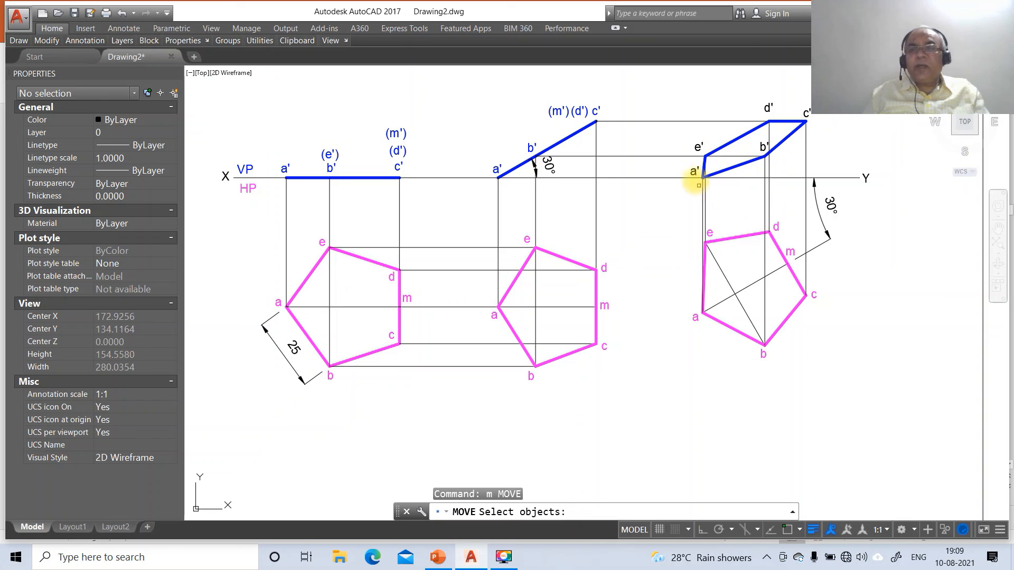
{"action": "left_click", "coordinate": [691, 175]}
{"action": "key", "text": "Return"}
{"action": "left_click", "coordinate": [704, 201]}
{"action": "left_click", "coordinate": [708, 197]}
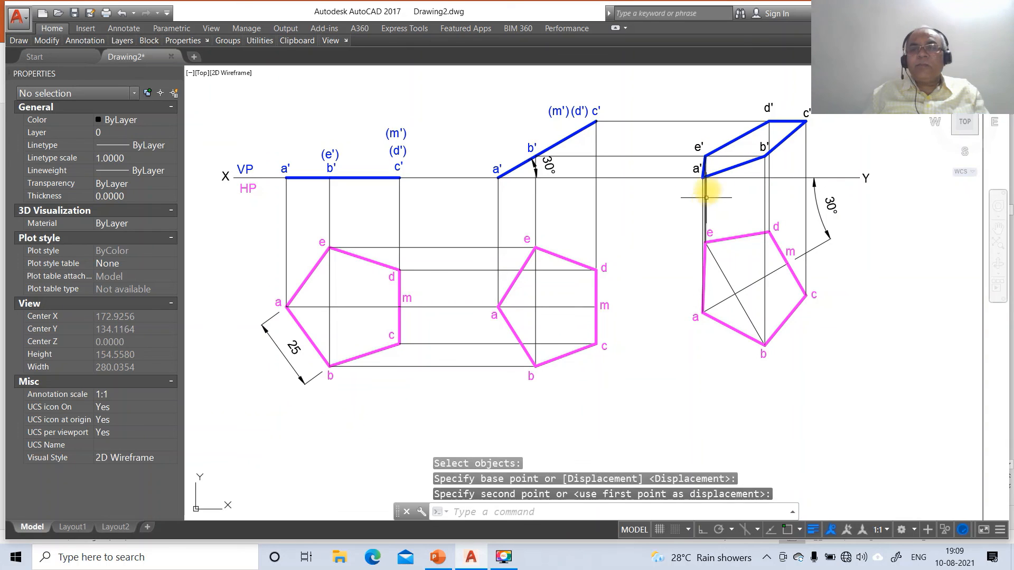
{"action": "key", "text": "Return"}
{"action": "left_click", "coordinate": [753, 148]}
{"action": "key", "text": "Return"}
{"action": "left_click", "coordinate": [777, 160]}
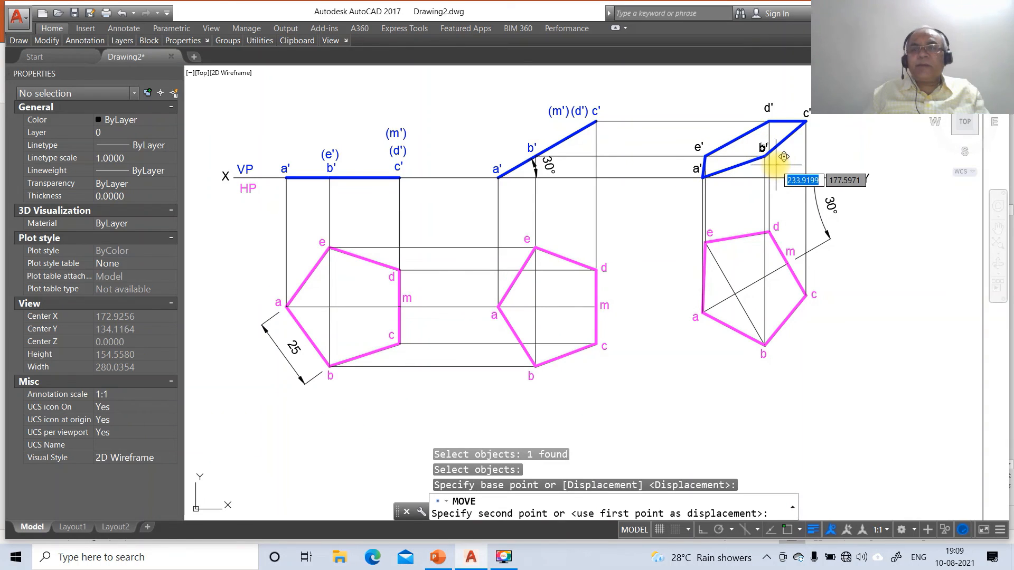
{"action": "left_click", "coordinate": [775, 164]}
Move labels c' and d' of the third front view slightly for a better fit at its upper corners.
{"action": "key", "text": "Return"}
{"action": "left_click", "coordinate": [807, 114]}
{"action": "key", "text": "Return"}
{"action": "left_click", "coordinate": [839, 148]}
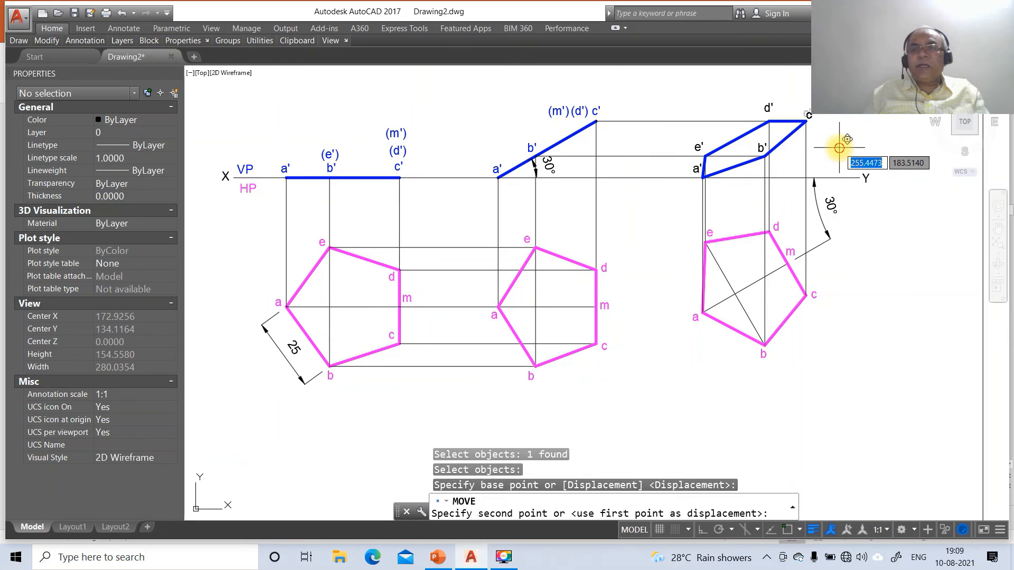
{"action": "left_click", "coordinate": [840, 150]}
{"action": "key", "text": "Return"}
{"action": "left_click", "coordinate": [767, 109]}
{"action": "key", "text": "Return"}
{"action": "left_click", "coordinate": [770, 135]}
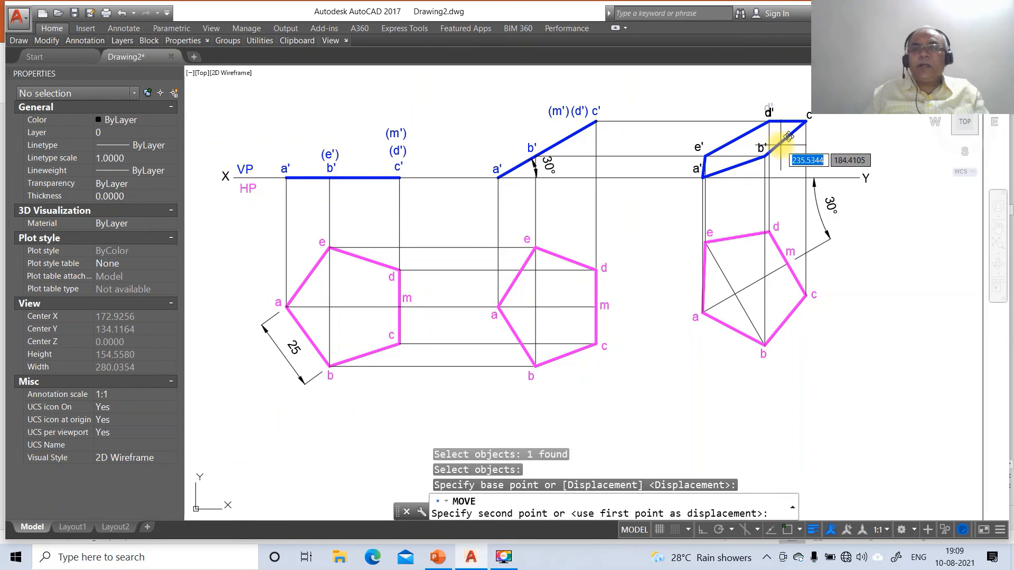
{"action": "left_click", "coordinate": [770, 139]}
Move label e' of the third front view slightly right, closer above its corner.
{"action": "key", "text": "Return"}
{"action": "left_click", "coordinate": [699, 146]}
{"action": "key", "text": "Return"}
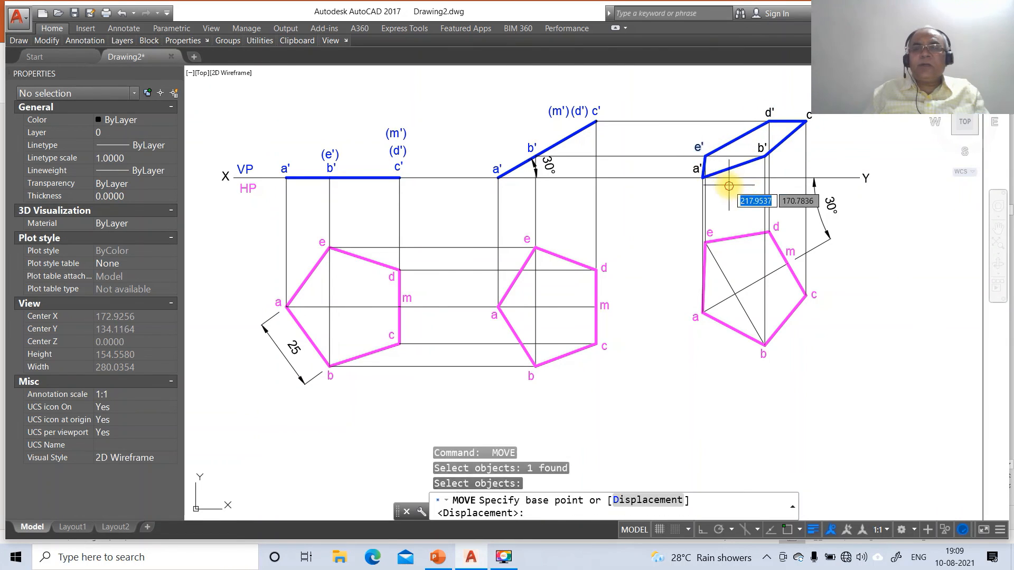
{"action": "left_click", "coordinate": [732, 186]}
{"action": "left_click", "coordinate": [704, 186]}
Change the layer of labels a', b', c', d' and e' on the third front view to FV.
{"action": "left_click", "coordinate": [696, 170]}
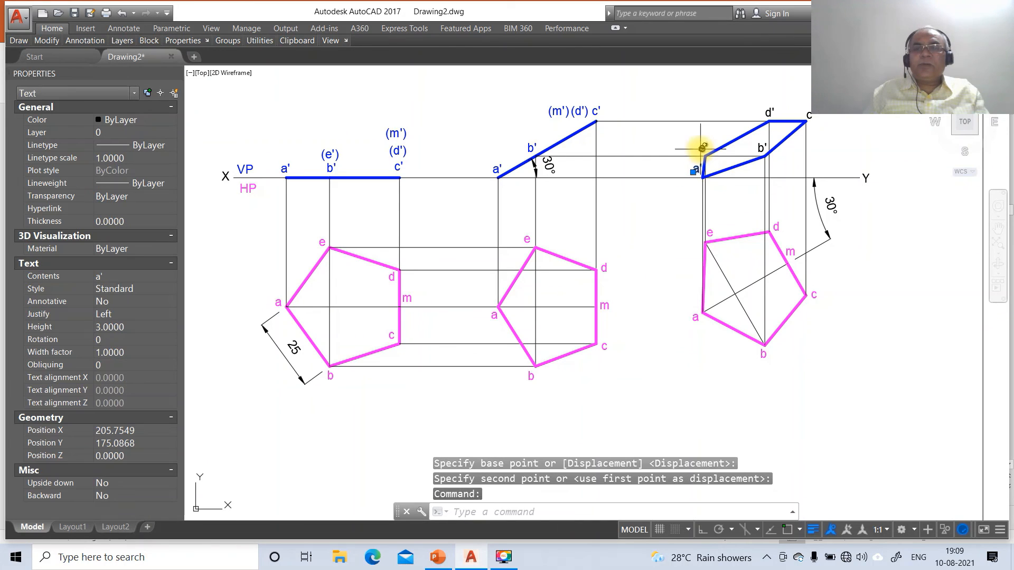
{"action": "left_click", "coordinate": [702, 149]}
{"action": "left_click", "coordinate": [769, 112]}
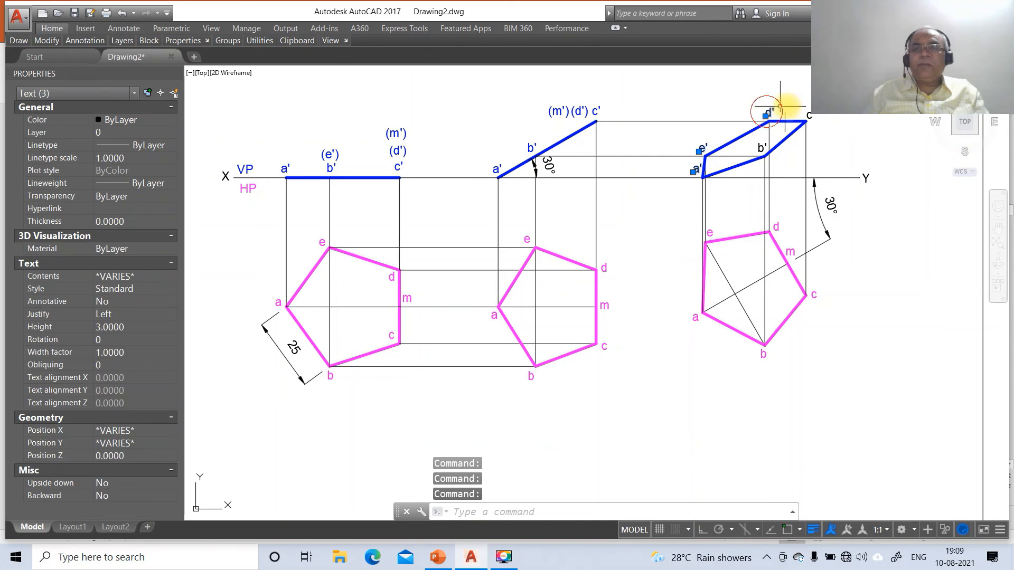
{"action": "left_click", "coordinate": [808, 116]}
{"action": "left_click", "coordinate": [762, 146]}
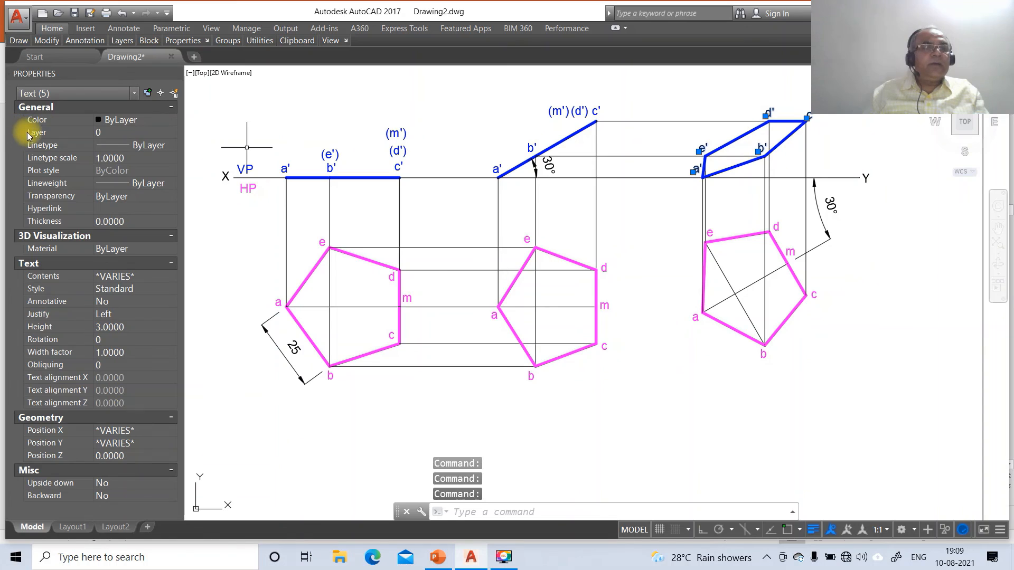
{"action": "left_click", "coordinate": [131, 133]}
{"action": "left_click", "coordinate": [168, 136]}
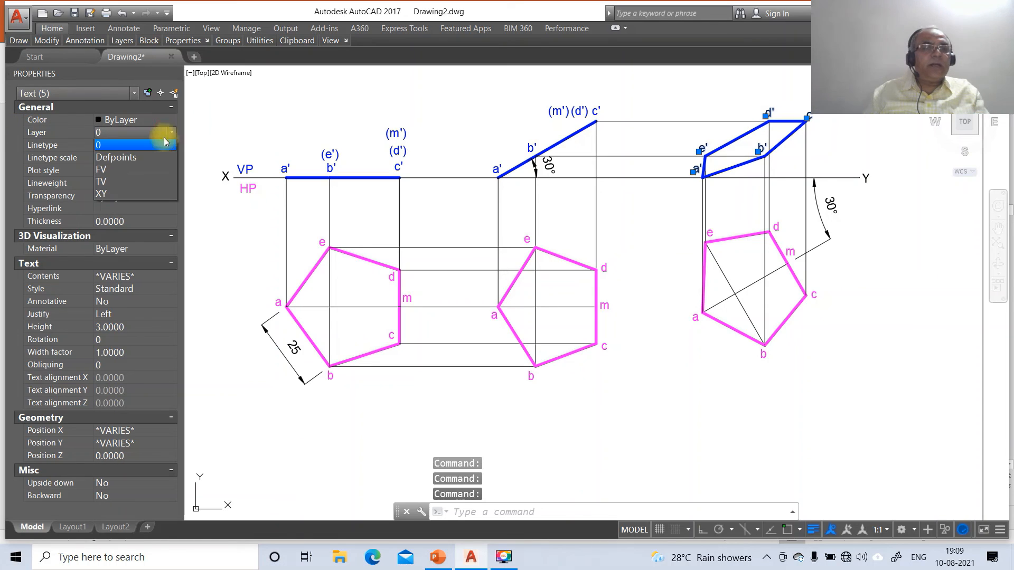
{"action": "left_click", "coordinate": [129, 165]}
{"action": "key", "text": "Escape"}
{"action": "key", "text": "Escape"}
{"action": "key", "text": "Escape"}
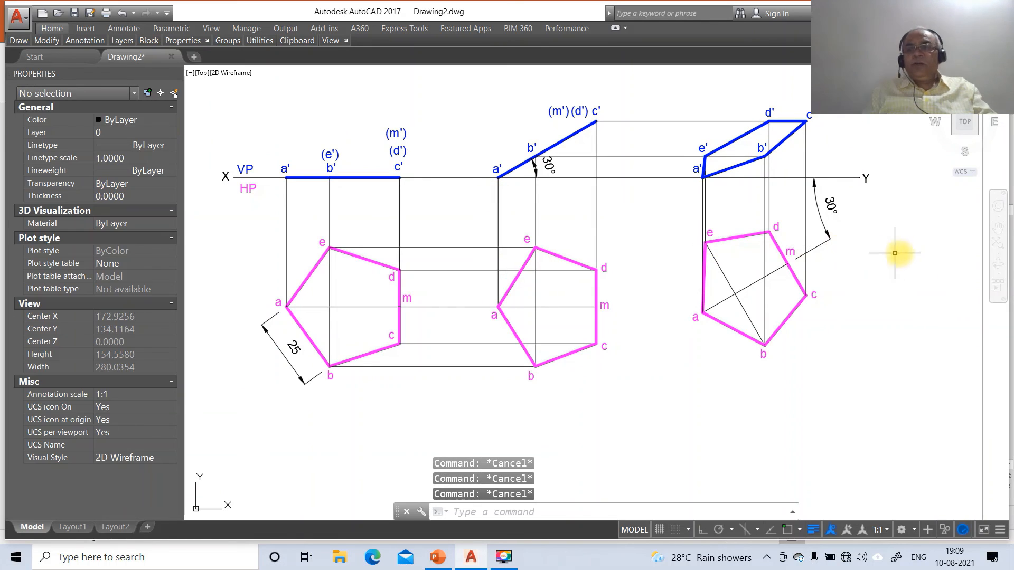
Restore the previous view of the whole sheet and zoom to a window enclosing all the projections.
{"action": "type", "text": "z"}
{"action": "key", "text": "Return"}
{"action": "type", "text": "p"}
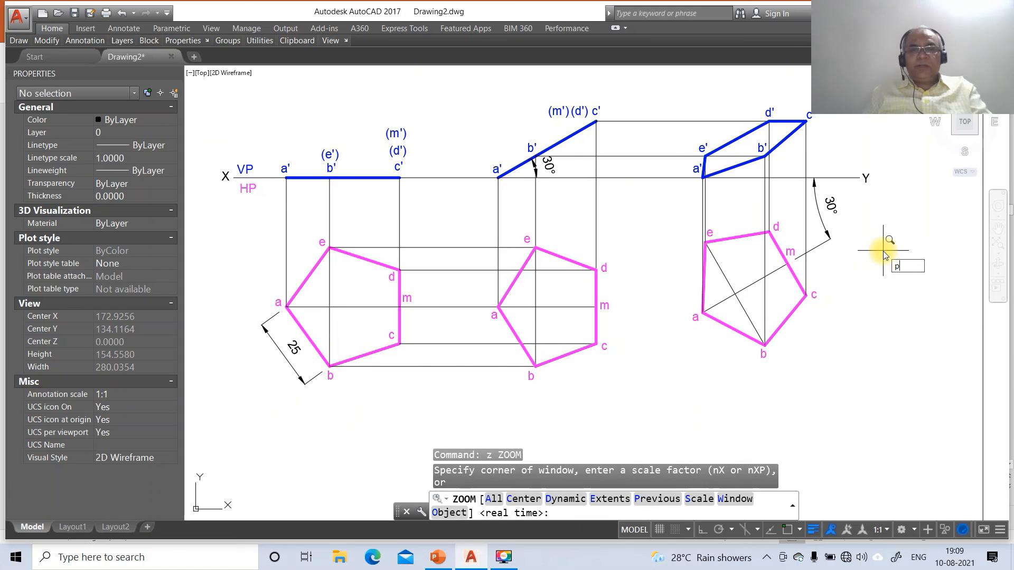
{"action": "key", "text": "Return"}
{"action": "type", "text": "Z"}
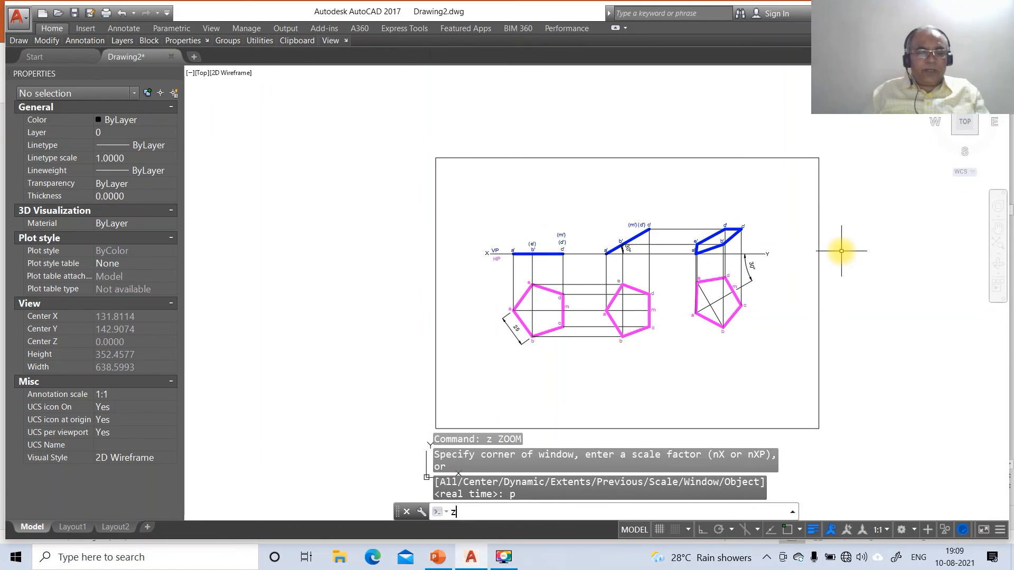
{"action": "key", "text": "Return"}
{"action": "type", "text": "w"}
{"action": "key", "text": "Return"}
{"action": "left_click", "coordinate": [469, 213]}
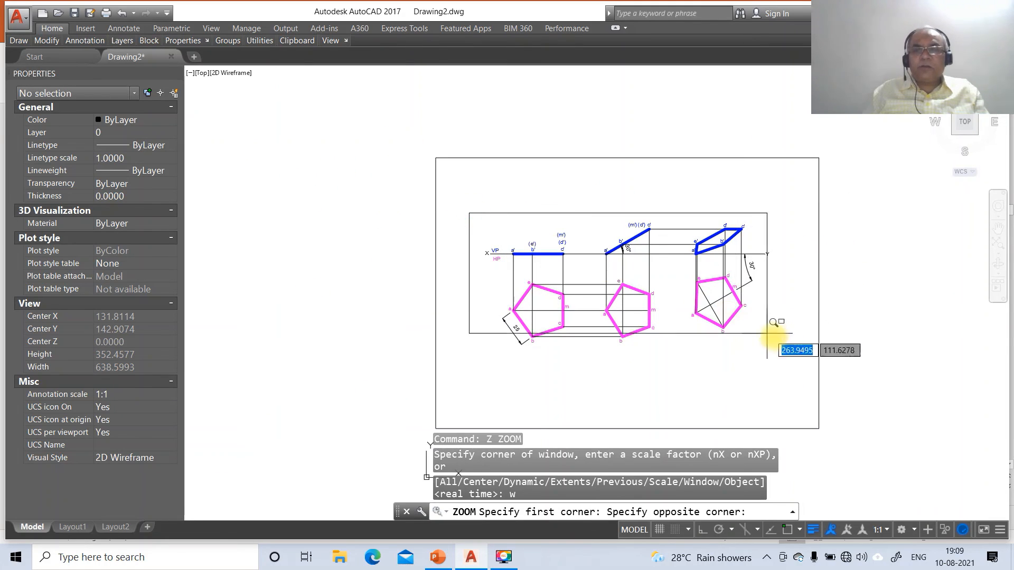
{"action": "left_click", "coordinate": [797, 373]}
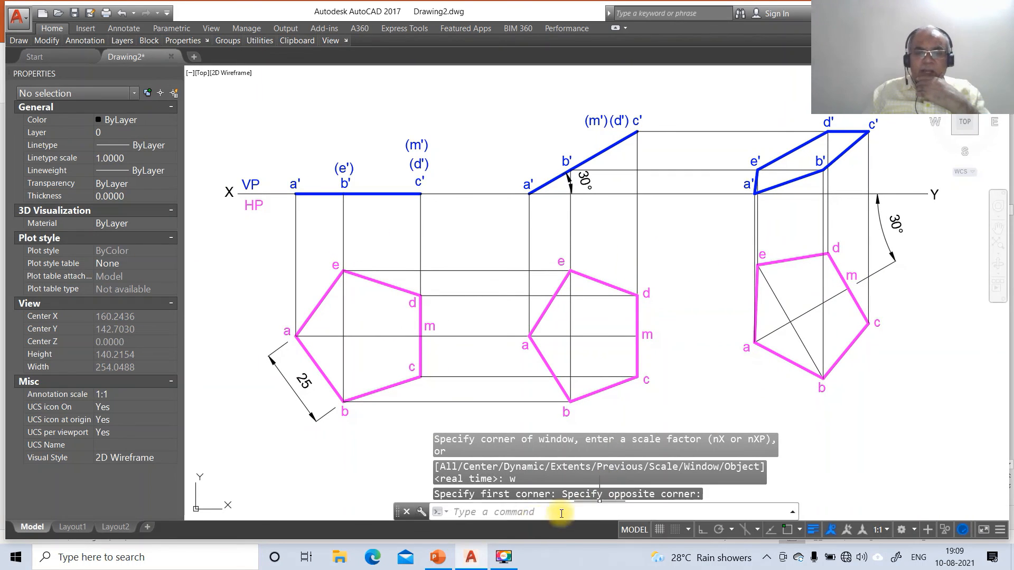
Switch to PowerPoint to examine the final solution's 2D analysis slide, and return to the AutoCAD drawing.
{"action": "left_click", "coordinate": [438, 560]}
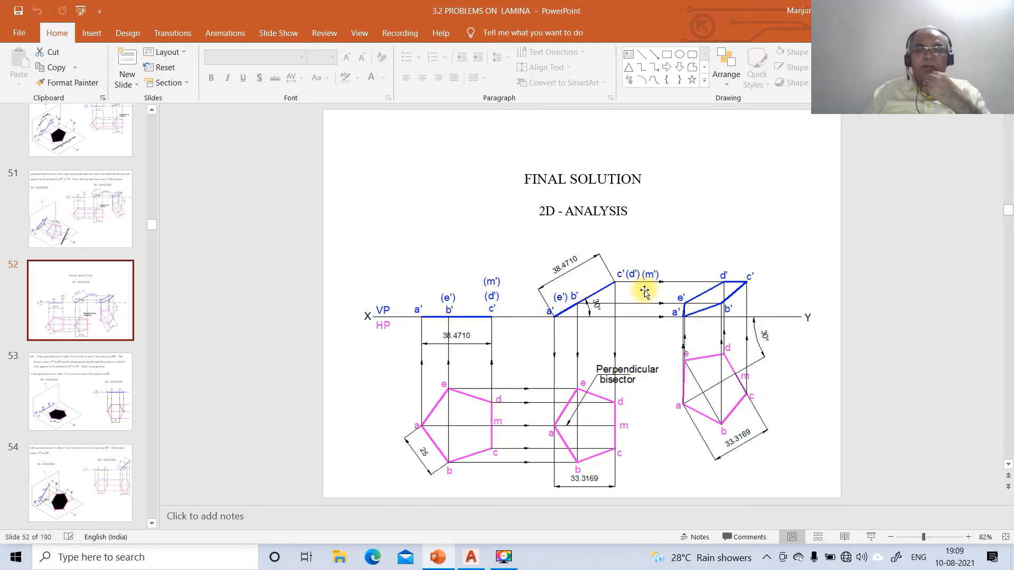
{"action": "left_click", "coordinate": [469, 558]}
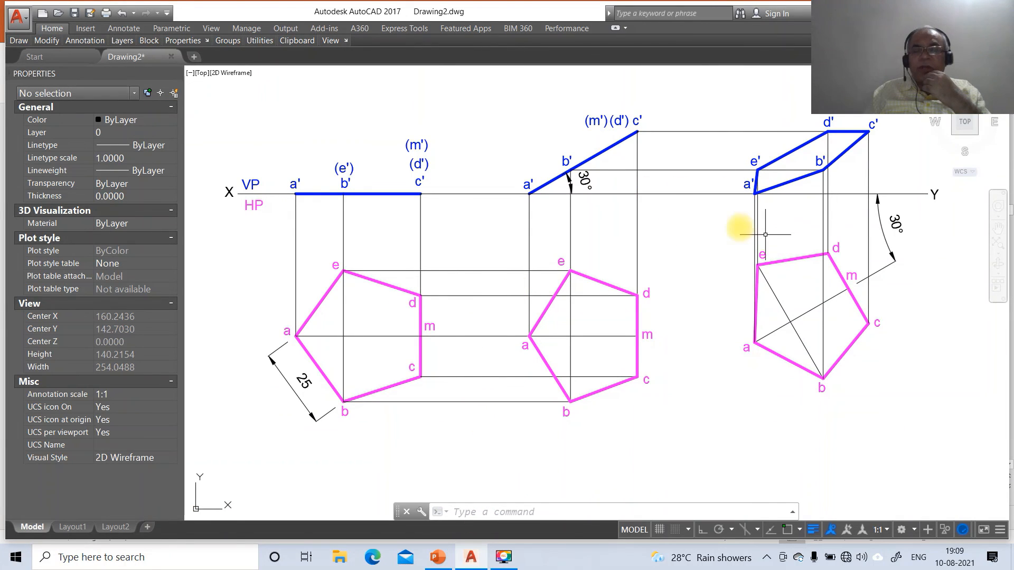